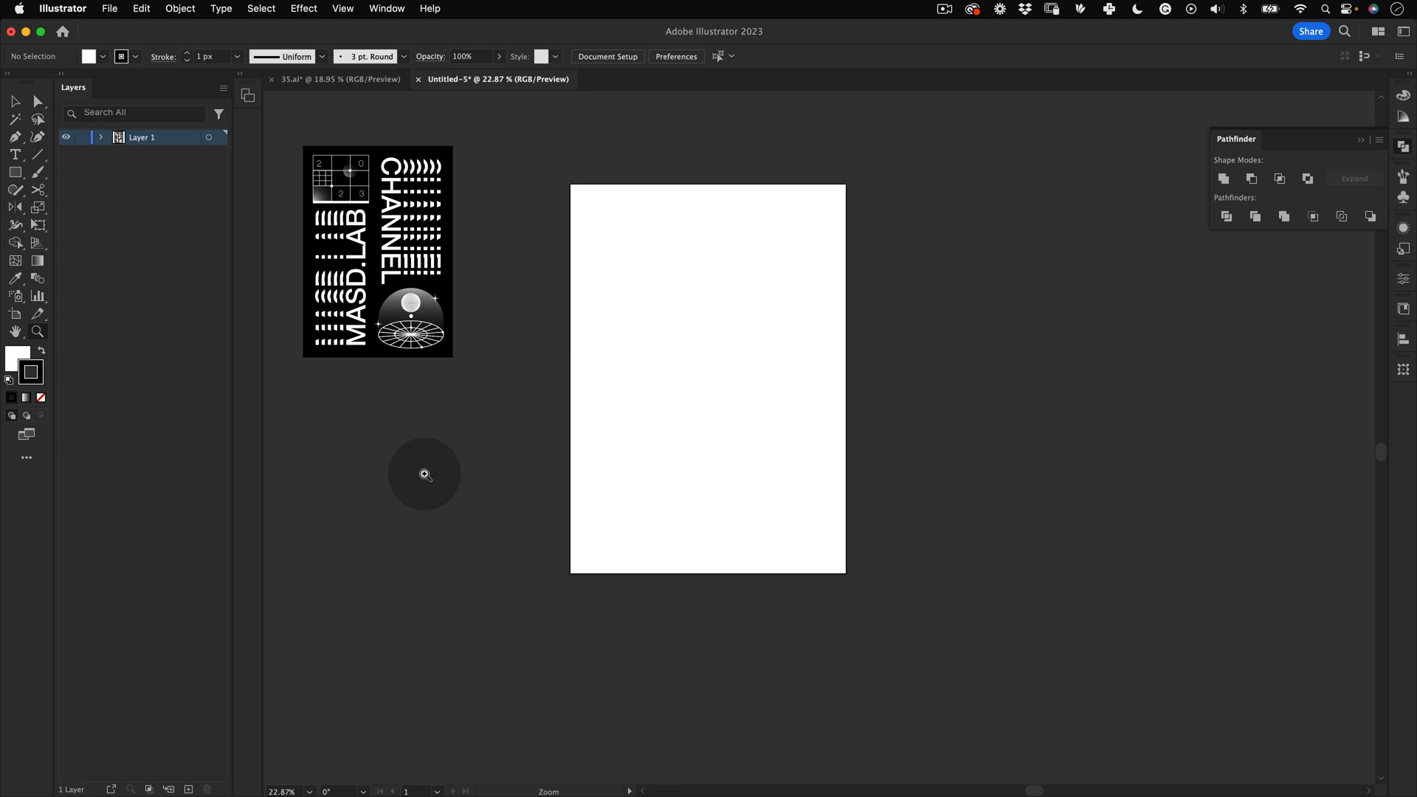
# Step: Draw a rectangular grid spanning the whole artboard with the Rectangular Grid tool, adding rows and columns until the cells are roughly square
pyautogui.click(38, 155)
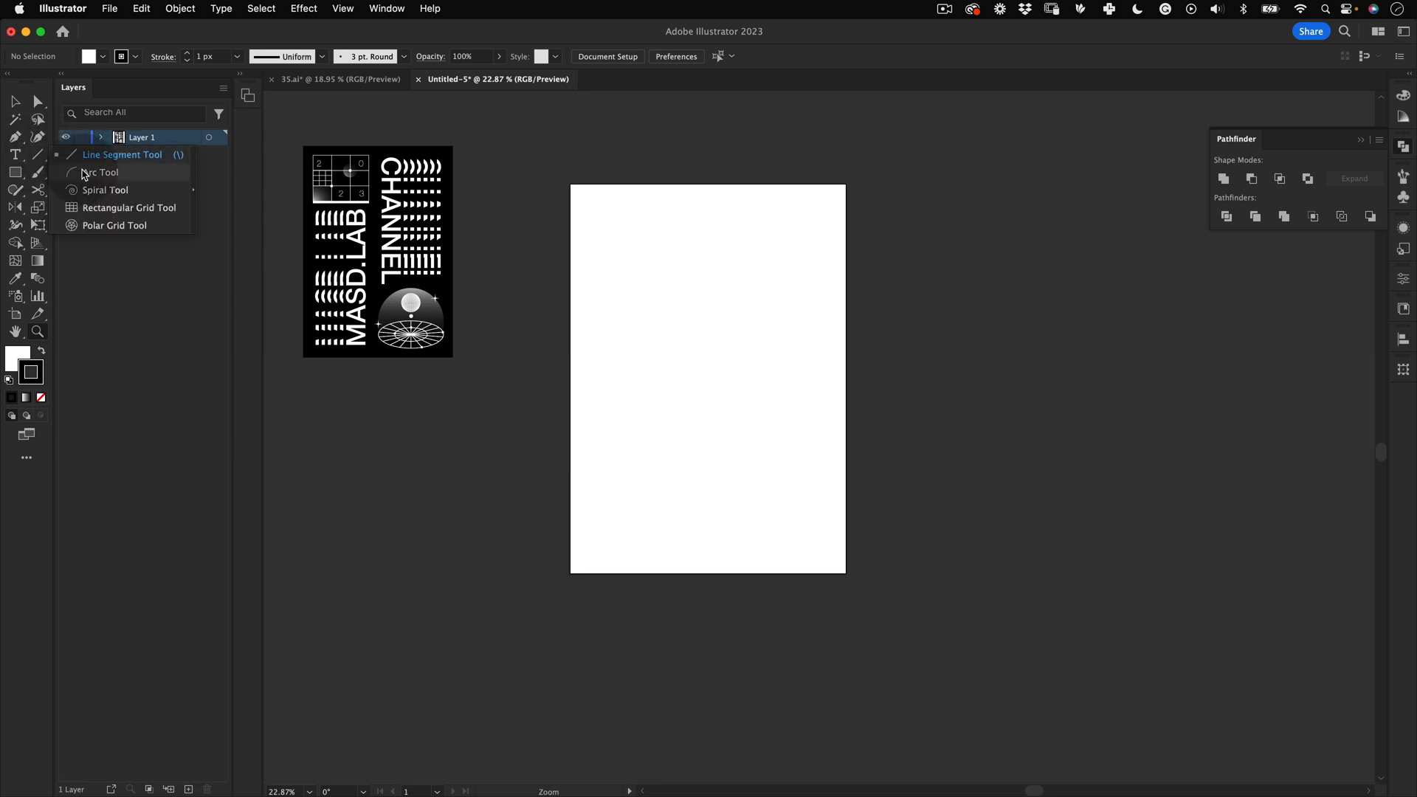
pyautogui.click(123, 208)
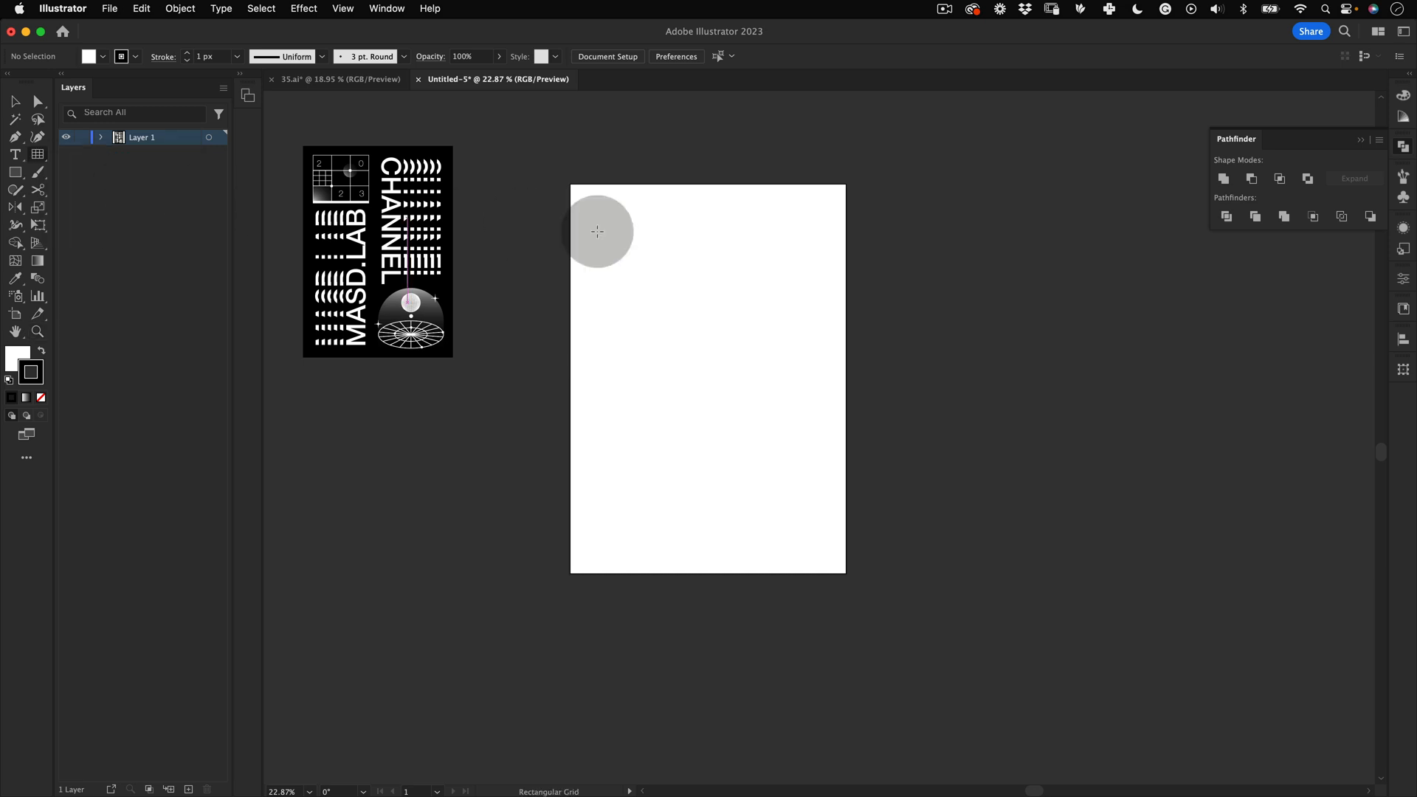
pyautogui.moveTo(686, 275); pyautogui.dragTo(760, 269)
pyautogui.press('space')
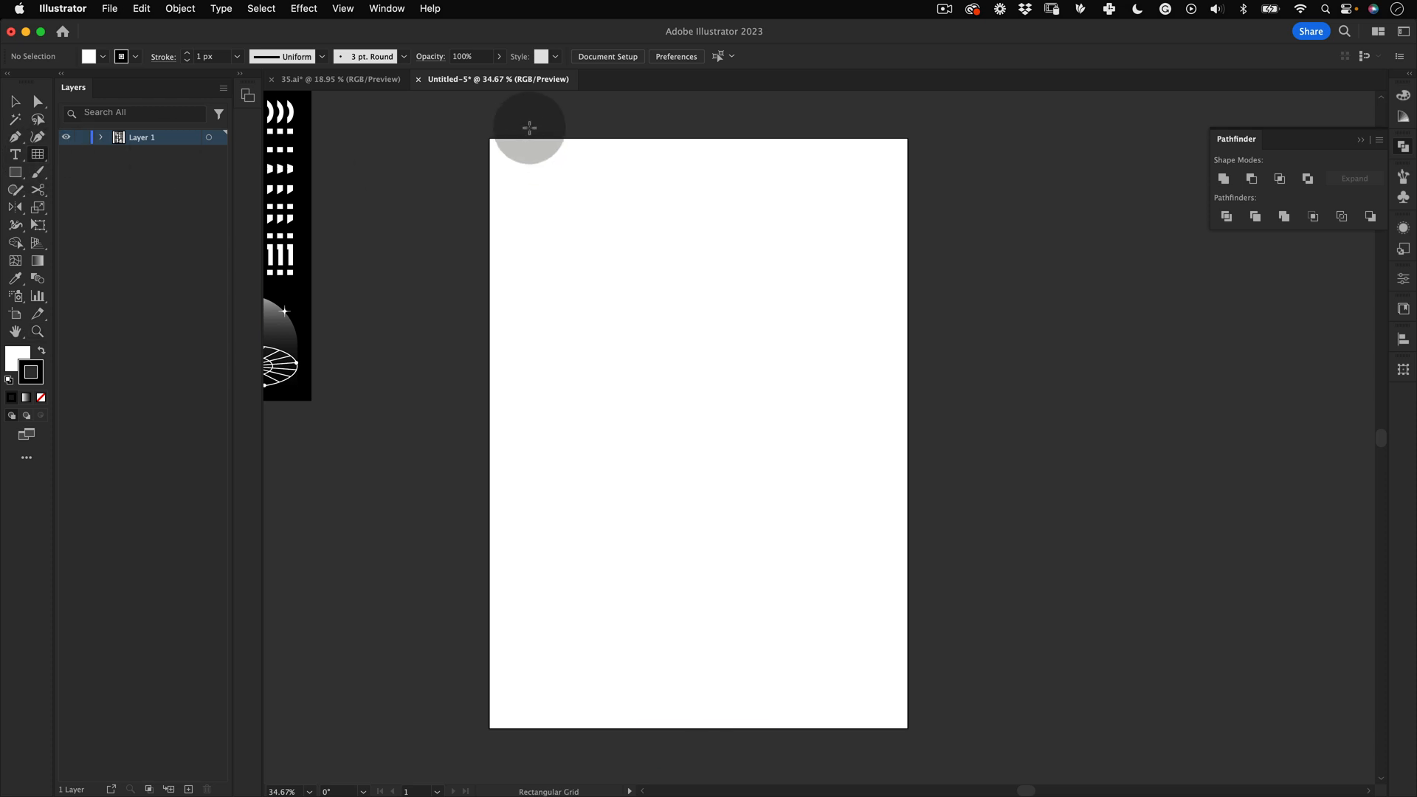
pyautogui.moveTo(489, 138); pyautogui.dragTo(908, 728)
pyautogui.press('Up')
pyautogui.press('Up')
pyautogui.press('Up')
pyautogui.press('Down')
pyautogui.press('Down')
pyautogui.press('Down')
pyautogui.press('Down')
pyautogui.press('Down')
pyautogui.press('Up')
pyautogui.press('Up')
pyautogui.press('Up')
pyautogui.press('Up')
pyautogui.press('Up')
pyautogui.press('Up')
pyautogui.press('Up')
pyautogui.press('Up')
pyautogui.press('Up')
pyautogui.press('Up')
pyautogui.press('Up')
pyautogui.press('Up')
pyautogui.press('Up')
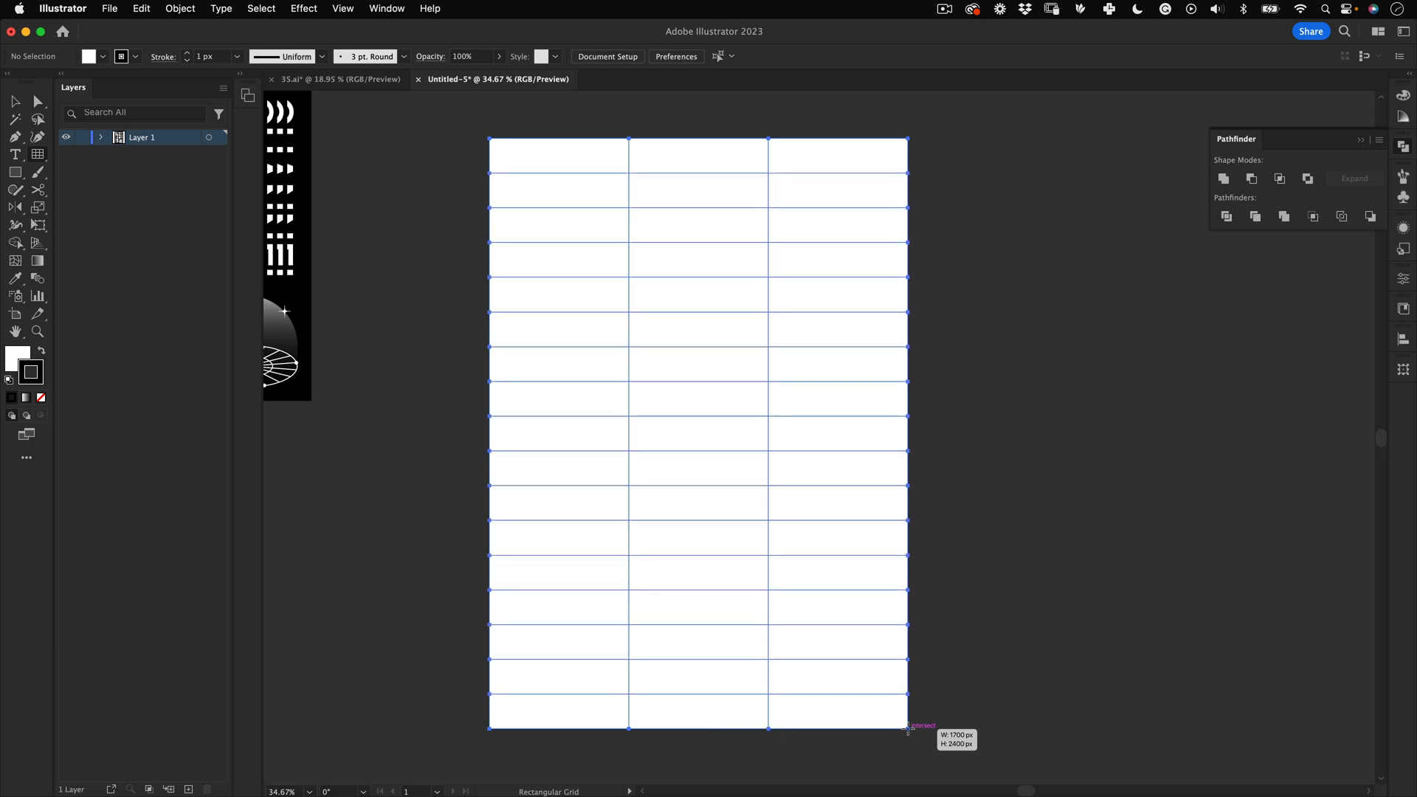
pyautogui.press('Right')
pyautogui.press('Right')
pyautogui.press('Right')
pyautogui.press('Right')
pyautogui.press('Right')
pyautogui.press('Right')
pyautogui.press('Right')
pyautogui.press('Right')
pyautogui.press('Right')
pyautogui.moveTo(908, 728); pyautogui.dragTo(908, 728)
pyautogui.press('Left')
pyautogui.press('Left')
pyautogui.press('Left')
pyautogui.press('Left')
pyautogui.press('Left')
pyautogui.press('Left')
pyautogui.press('Left')
pyautogui.press('Right')
pyautogui.press('Right')
pyautogui.press('Right')
pyautogui.press('Right')
pyautogui.press('Right')
pyautogui.press('Right')
pyautogui.press('Right')
pyautogui.press('Left')
pyautogui.press('Left')
pyautogui.press('Left')
pyautogui.press('Left')
pyautogui.press('Left')
pyautogui.press('Left')
pyautogui.press('Right')
pyautogui.press('Right')
pyautogui.press('Right')
pyautogui.press('Right')
pyautogui.press('Right')
pyautogui.press('Right')
pyautogui.press('Right')
pyautogui.press('Right')
pyautogui.press('Right')
pyautogui.press('Right')
pyautogui.press('Right')
pyautogui.press('Right')
pyautogui.press('Right')
pyautogui.press('Up')
pyautogui.press('Up')
pyautogui.press('Up')
pyautogui.press('Up')
pyautogui.press('Up')
pyautogui.press('Up')
pyautogui.press('Up')
pyautogui.press('Up')
pyautogui.press('Up')
pyautogui.press('Up')
pyautogui.press('Up')
pyautogui.press('Up')
pyautogui.press('v')
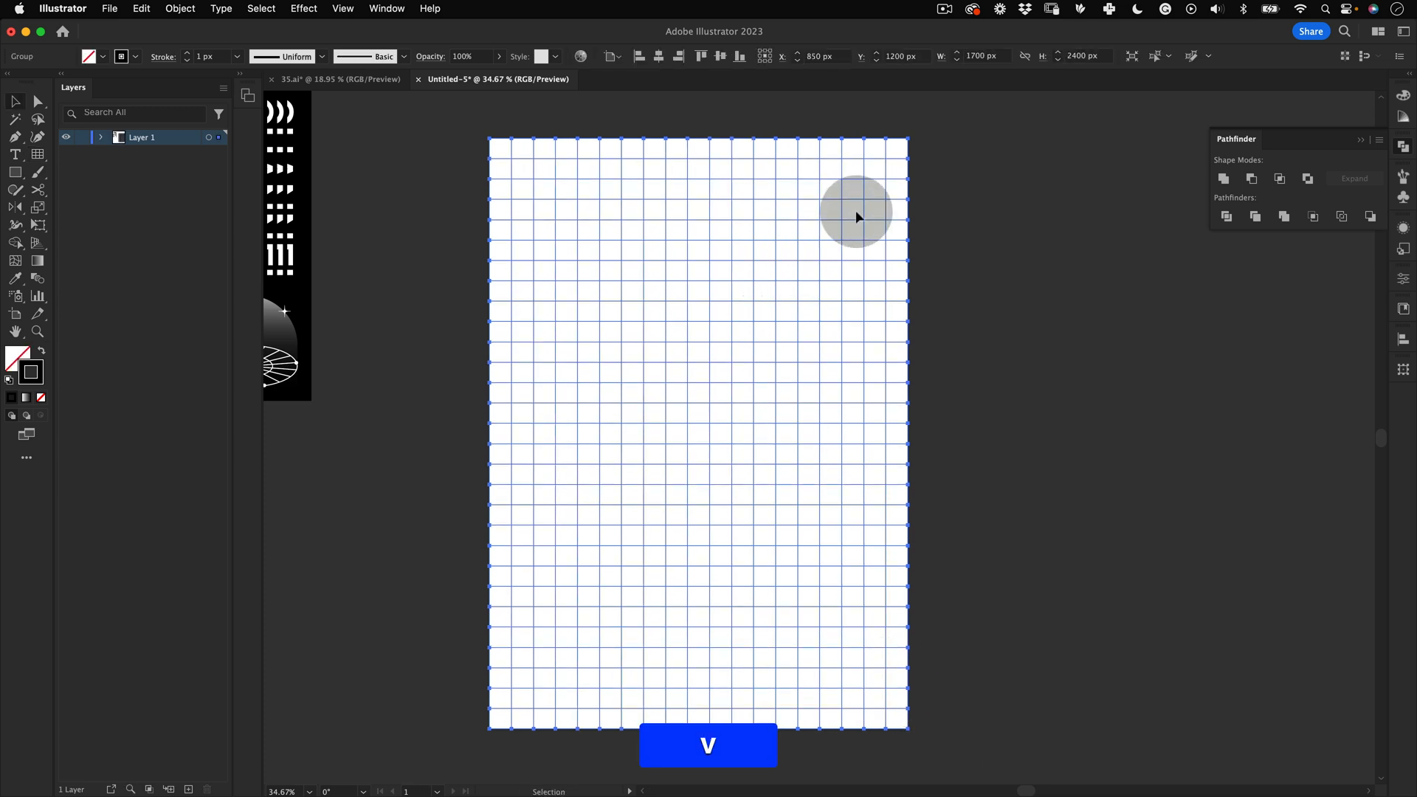
# Step: Convert the grid into guides
pyautogui.click(344, 8)
pyautogui.moveTo(402, 7)
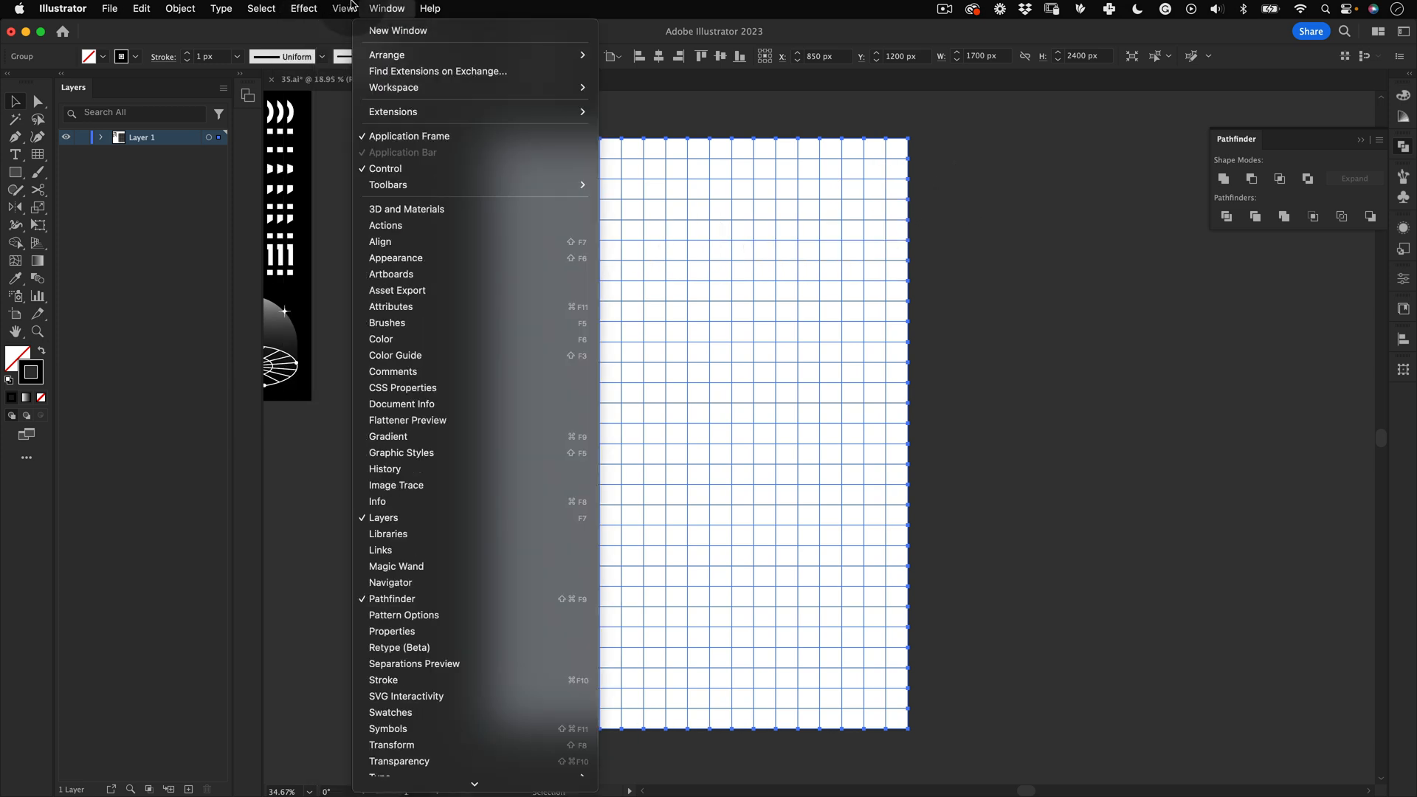
pyautogui.moveTo(343, 8)
pyautogui.moveTo(469, 655)
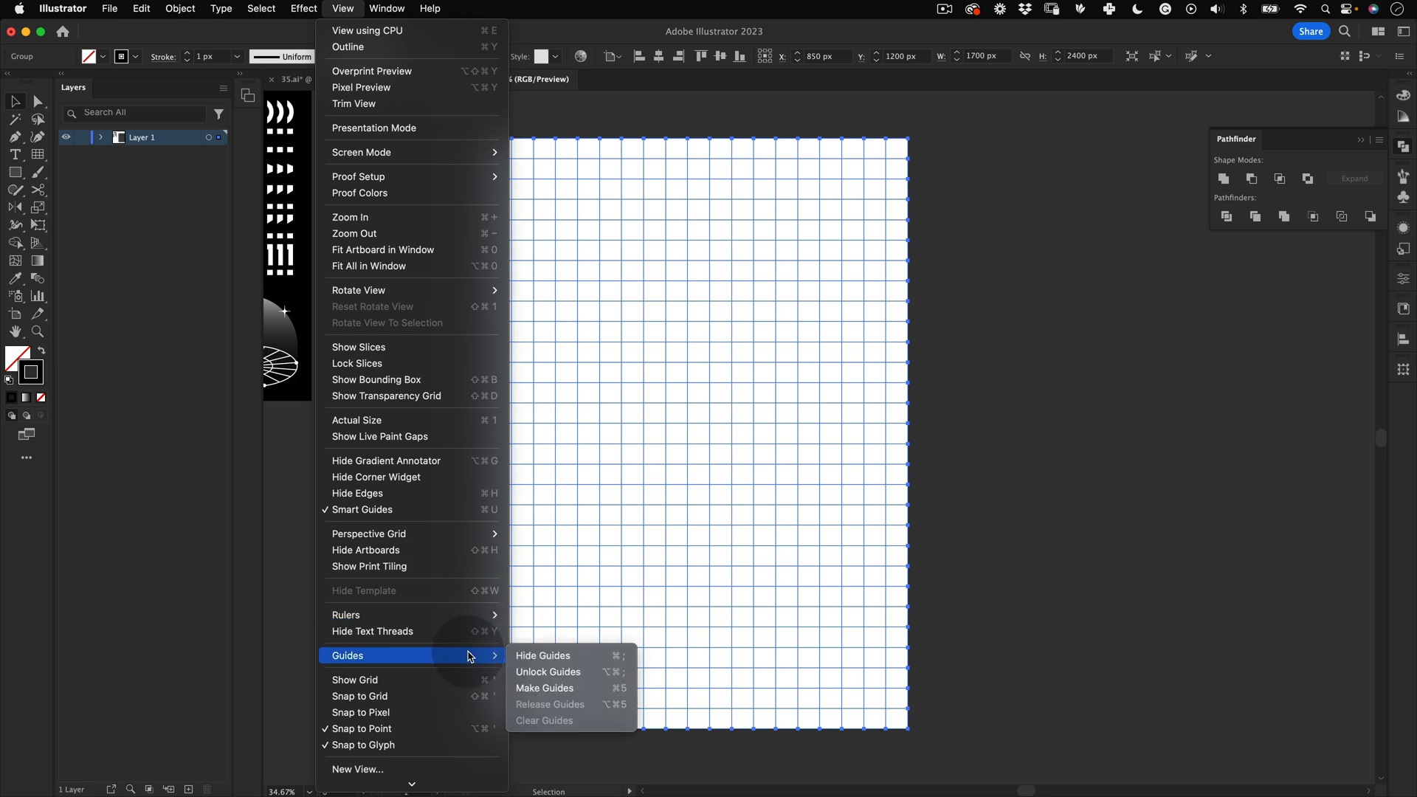
pyautogui.click(596, 686)
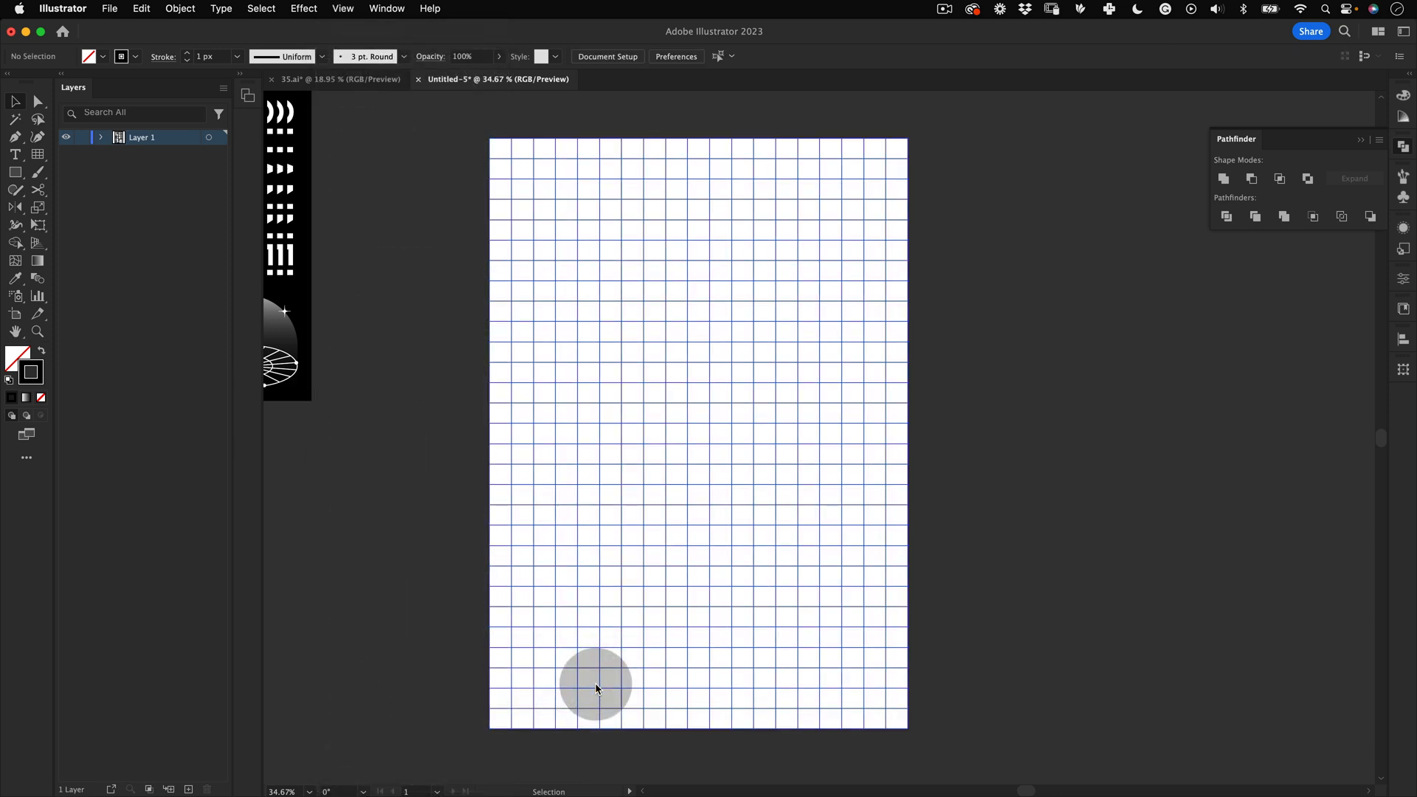
pyautogui.press('v')
pyautogui.moveTo(994, 275); pyautogui.dragTo(873, 196)
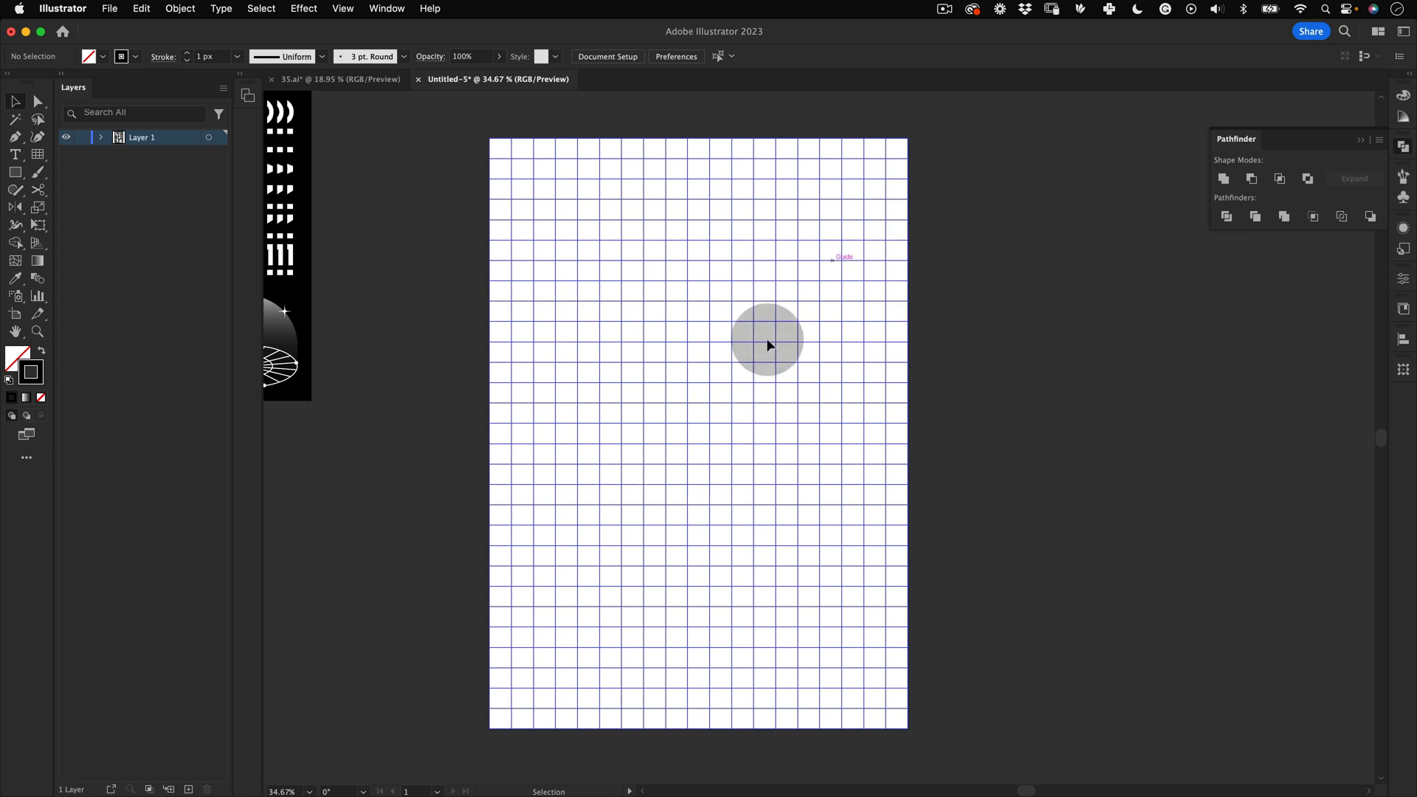
pyautogui.press('v')
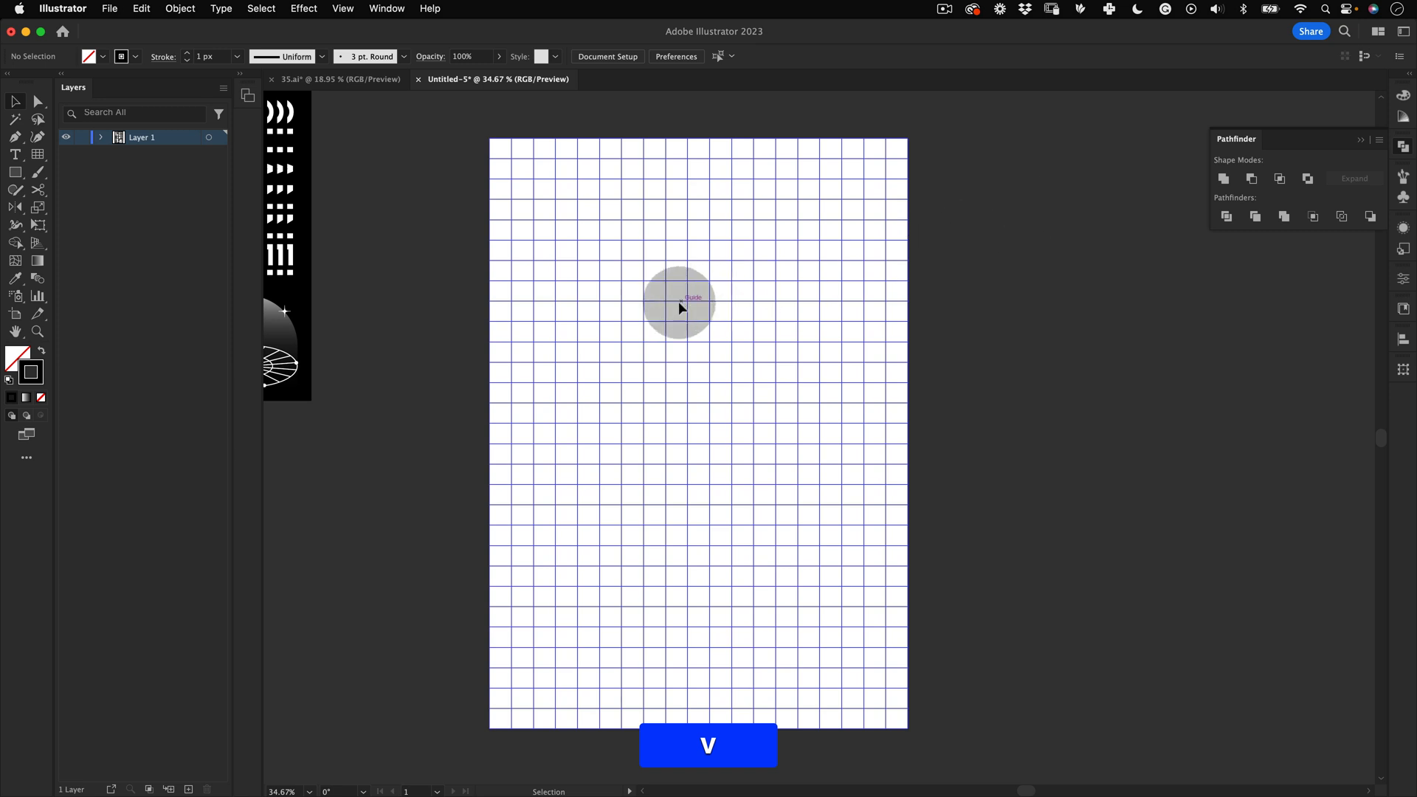
pyautogui.press('z')
pyautogui.press('super+semicolon')
pyautogui.press('super+semicolon')
pyautogui.press('super+semicolon')
pyautogui.press('super+semicolon')
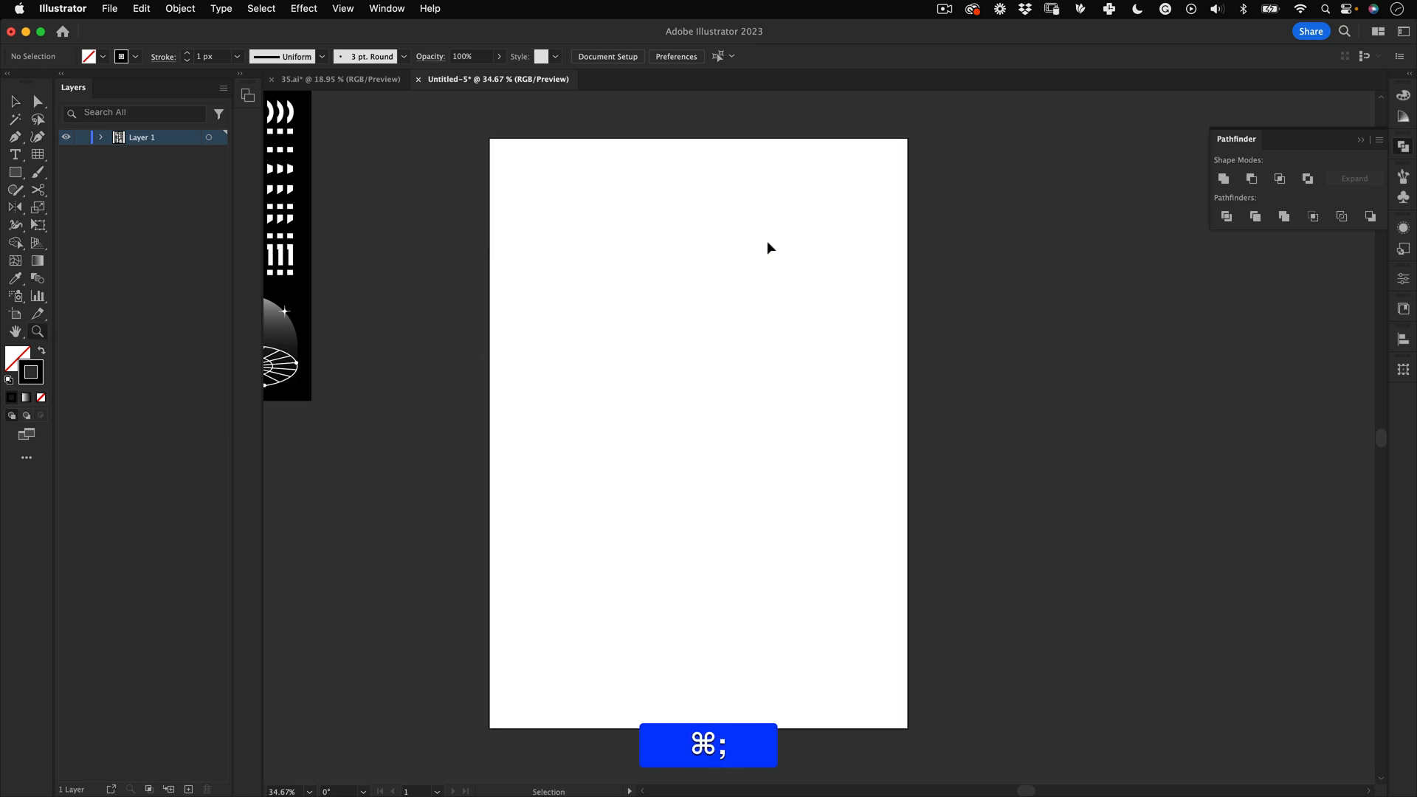
# Step: Create a point text object reading masd.lab beside the artboard and scale it up to a large size
pyautogui.moveTo(704, 321); pyautogui.dragTo(693, 433)
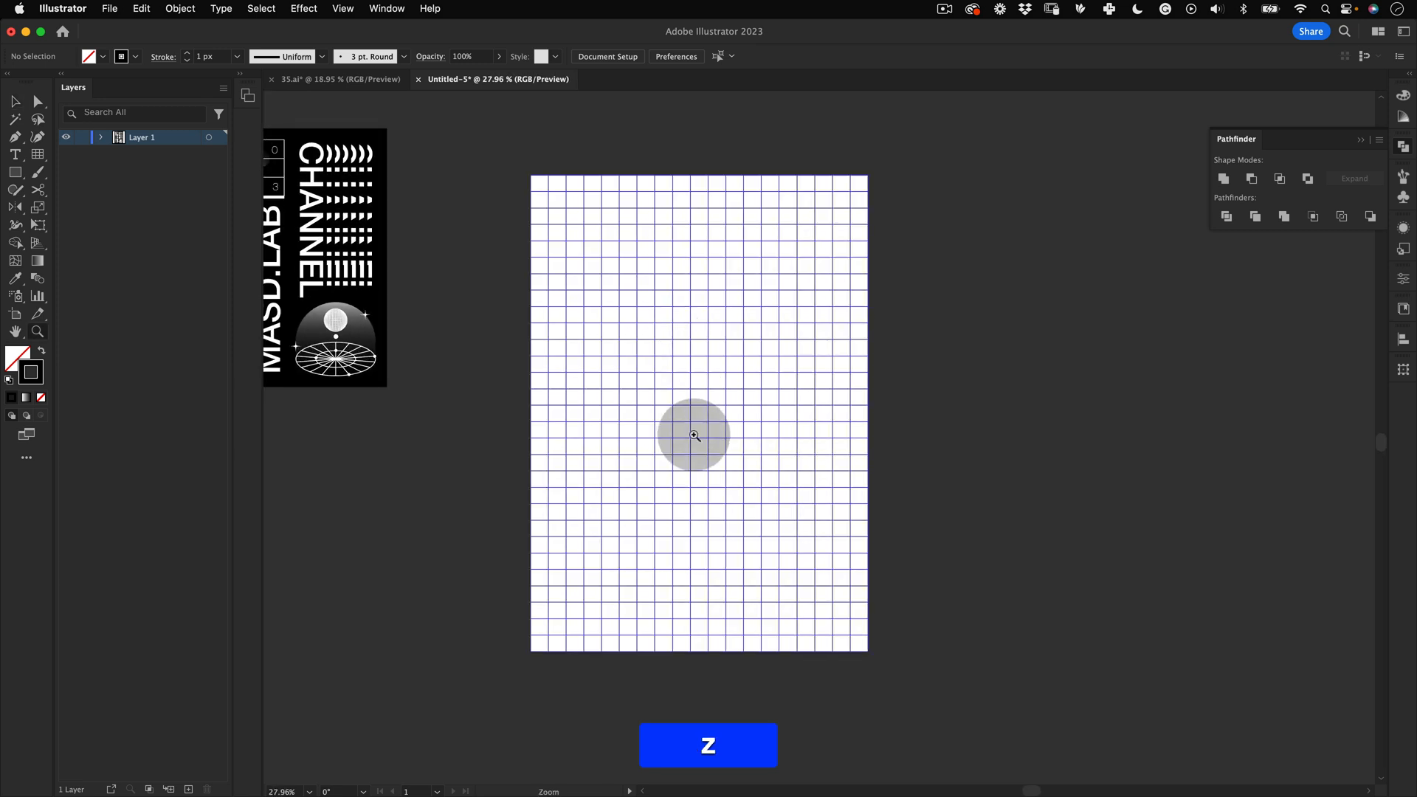
pyautogui.moveTo(713, 355); pyautogui.dragTo(779, 310)
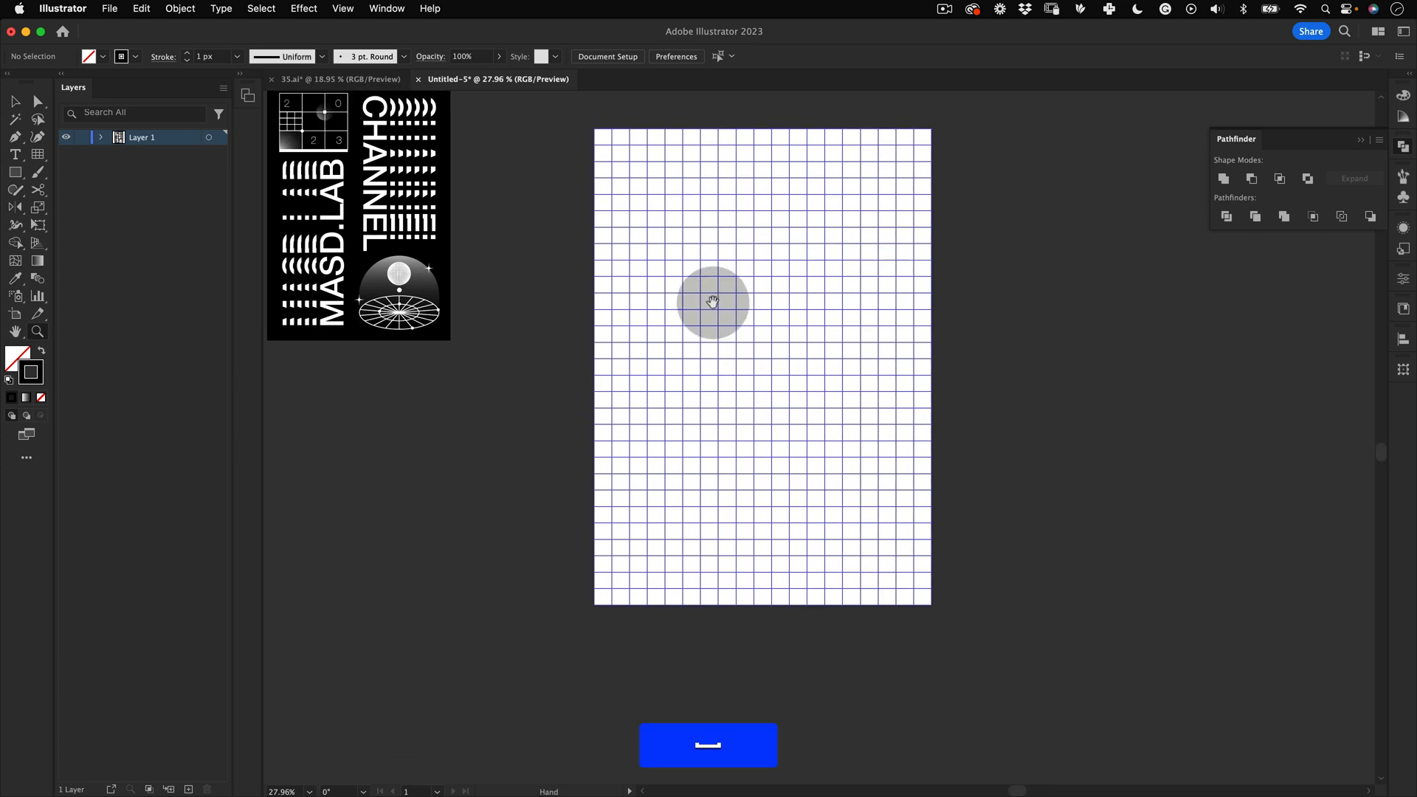
pyautogui.moveTo(697, 289); pyautogui.dragTo(704, 311)
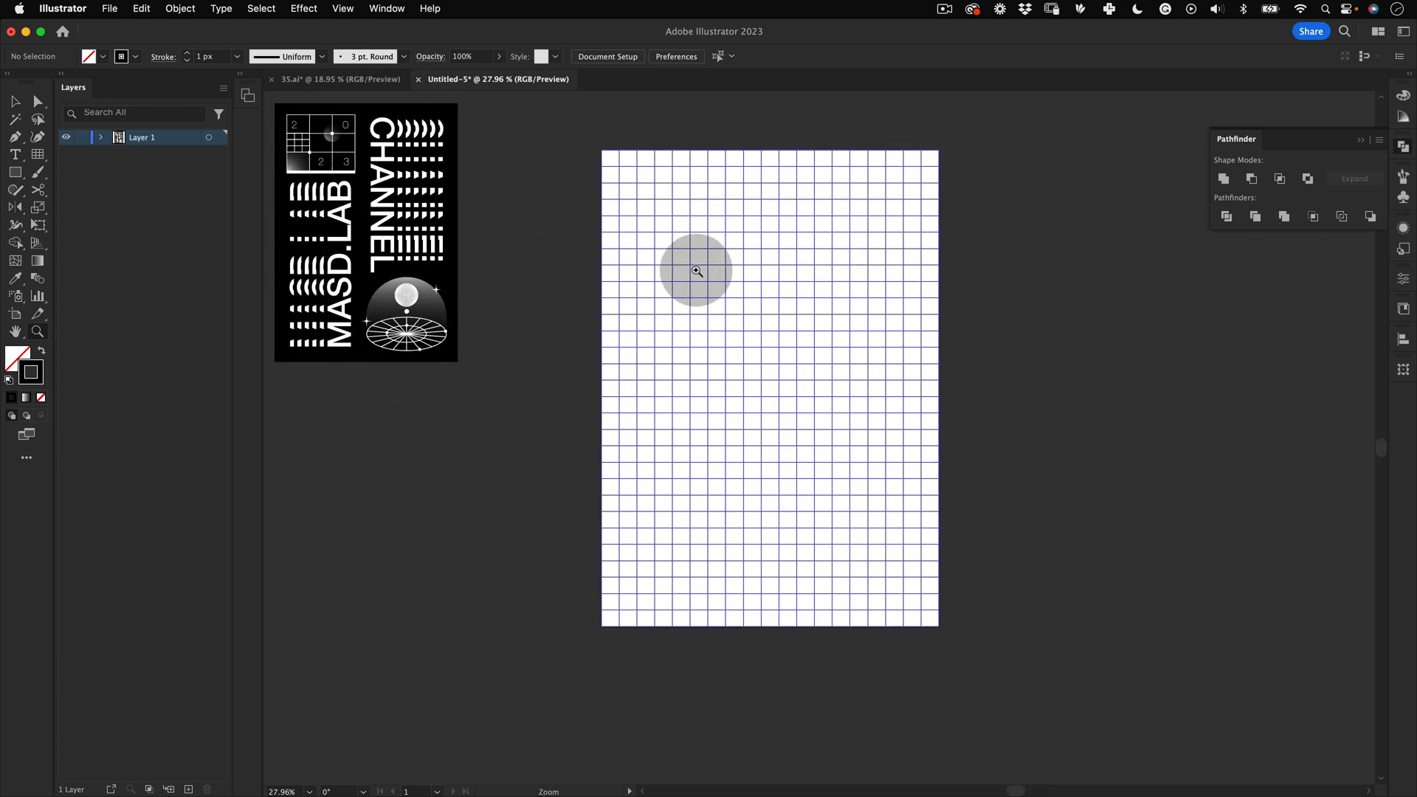
pyautogui.moveTo(737, 304); pyautogui.dragTo(639, 294)
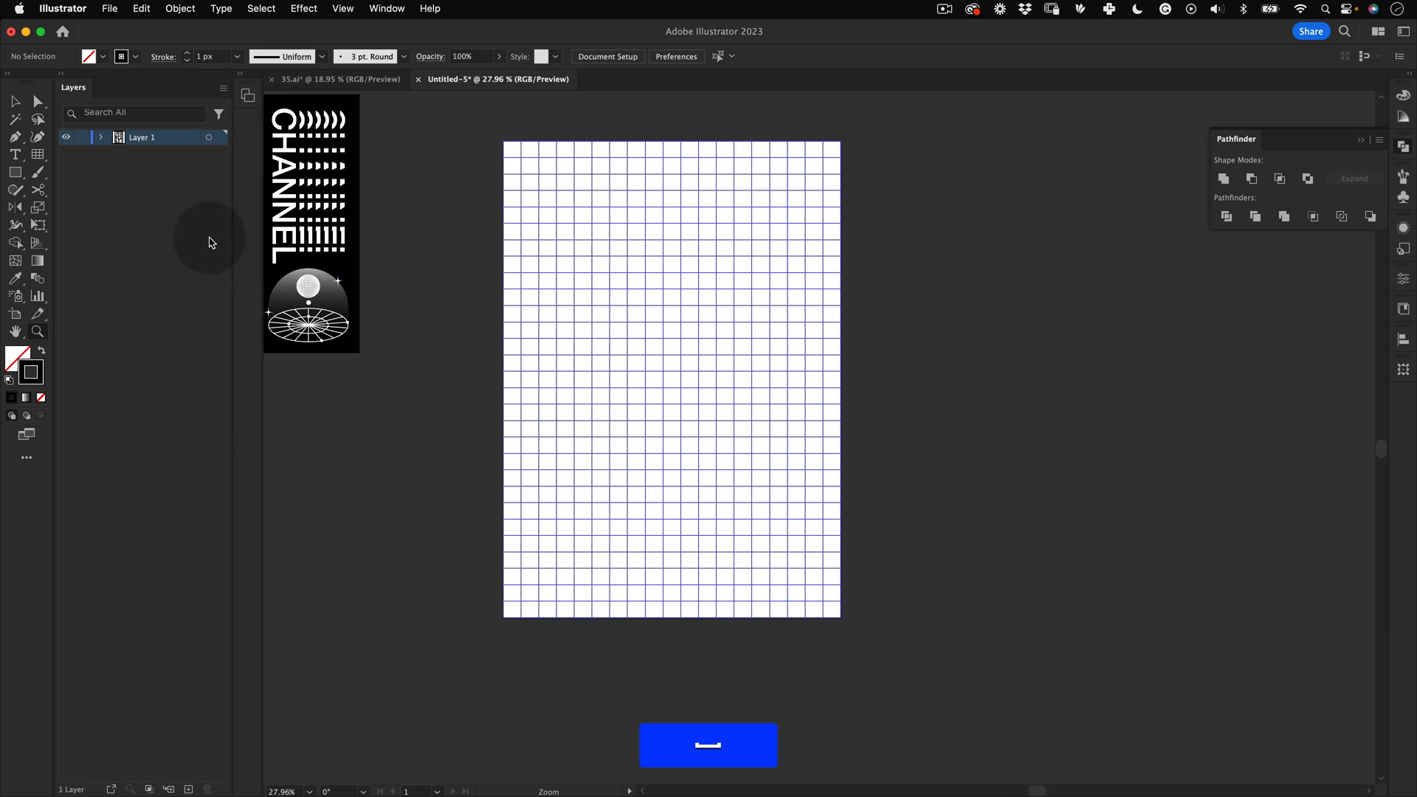
pyautogui.click(15, 154)
pyautogui.moveTo(933, 293); pyautogui.dragTo(763, 300)
pyautogui.click(763, 295)
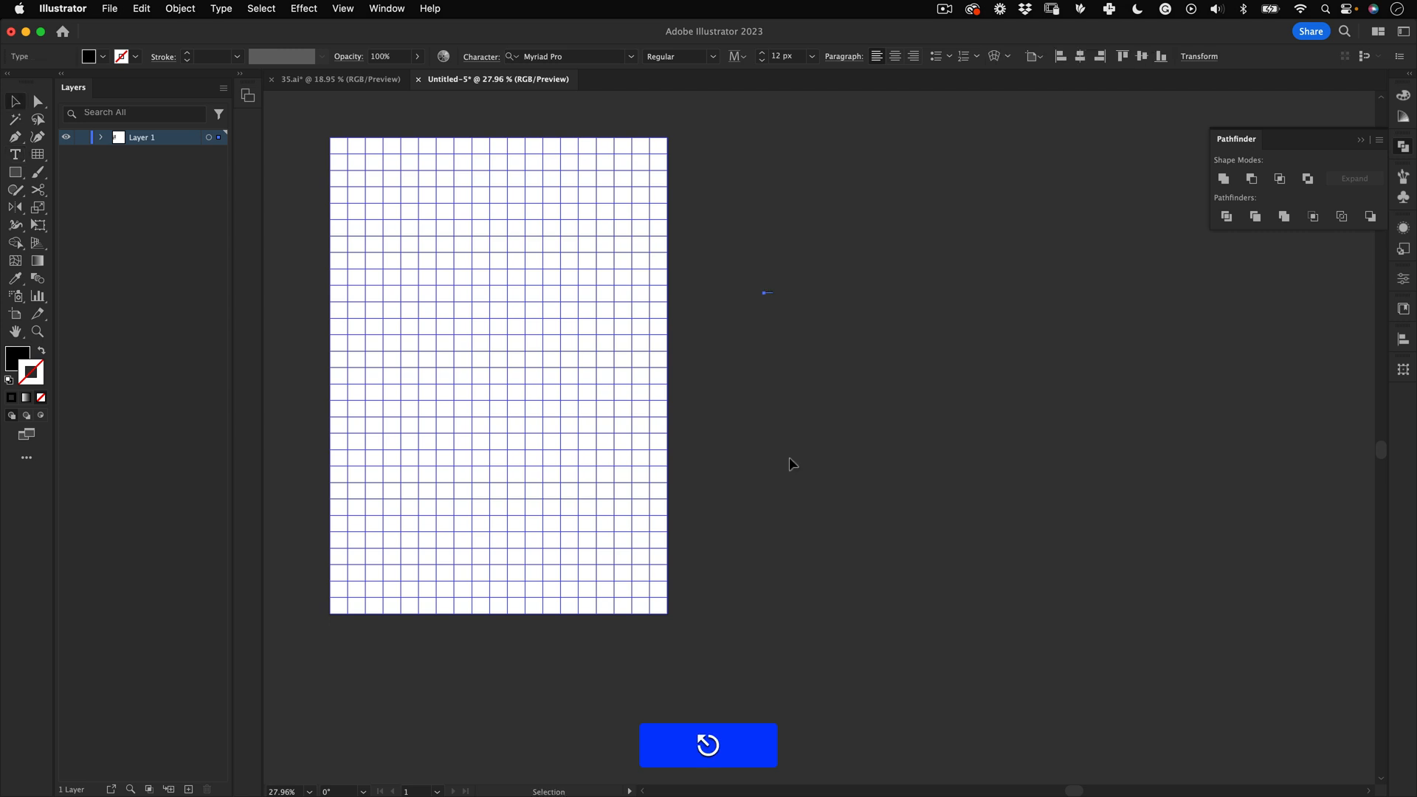
pyautogui.press('e')
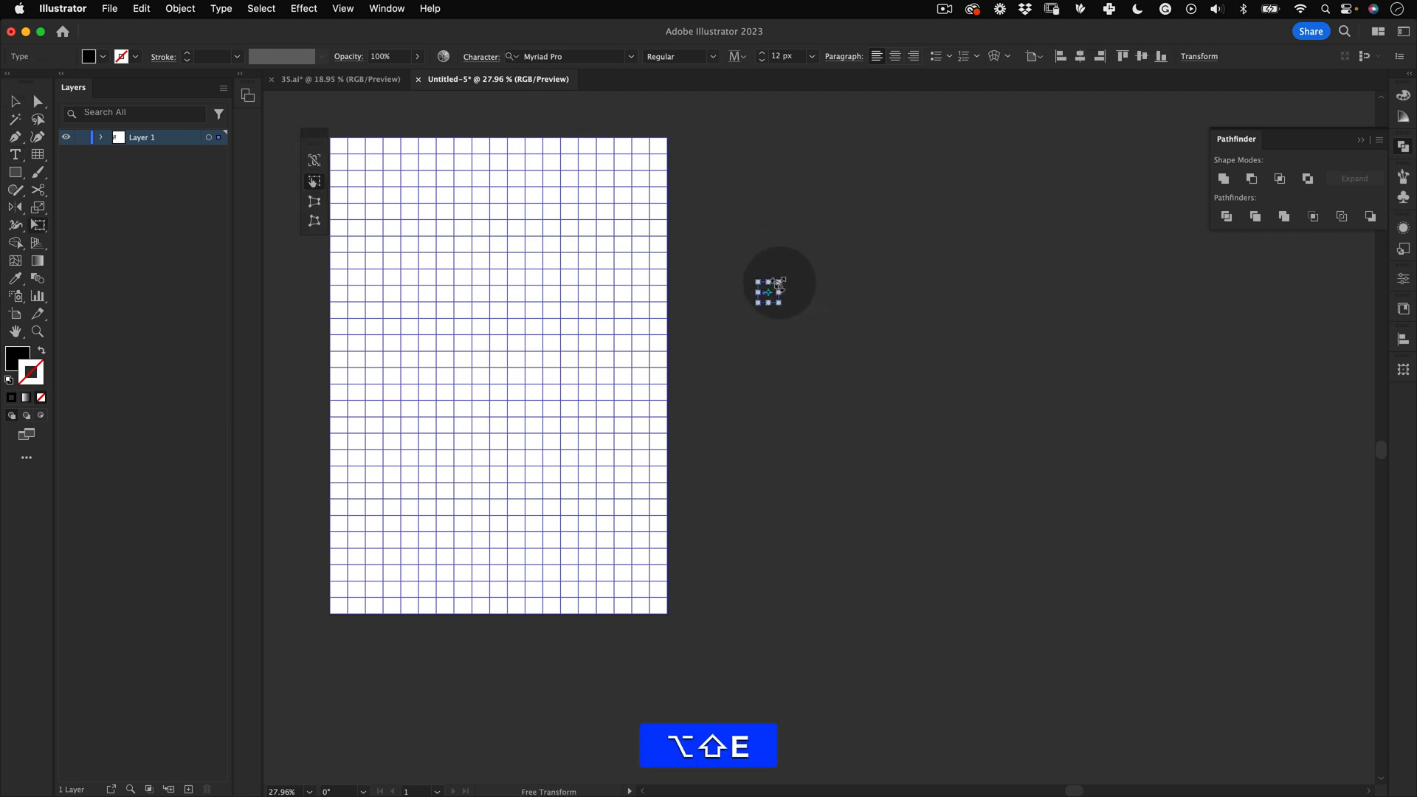
pyautogui.moveTo(779, 283); pyautogui.dragTo(812, 324)
pyautogui.press('z')
pyautogui.press('v')
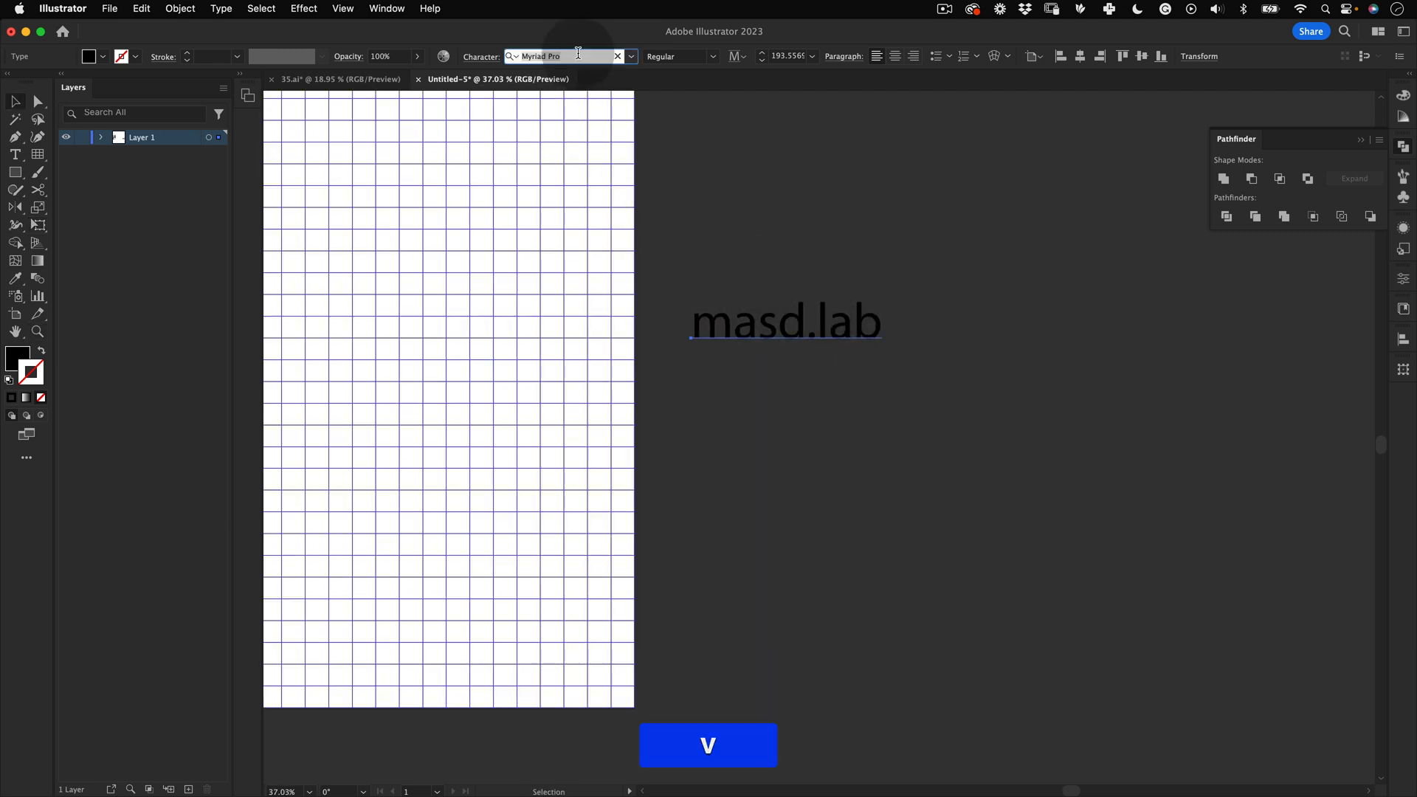
# Step: Search for Helvetica fonts and set the text's font to Helvetica Neue Medium
pyautogui.write('e')
pyautogui.press('BackSpace')
pyautogui.write('h')
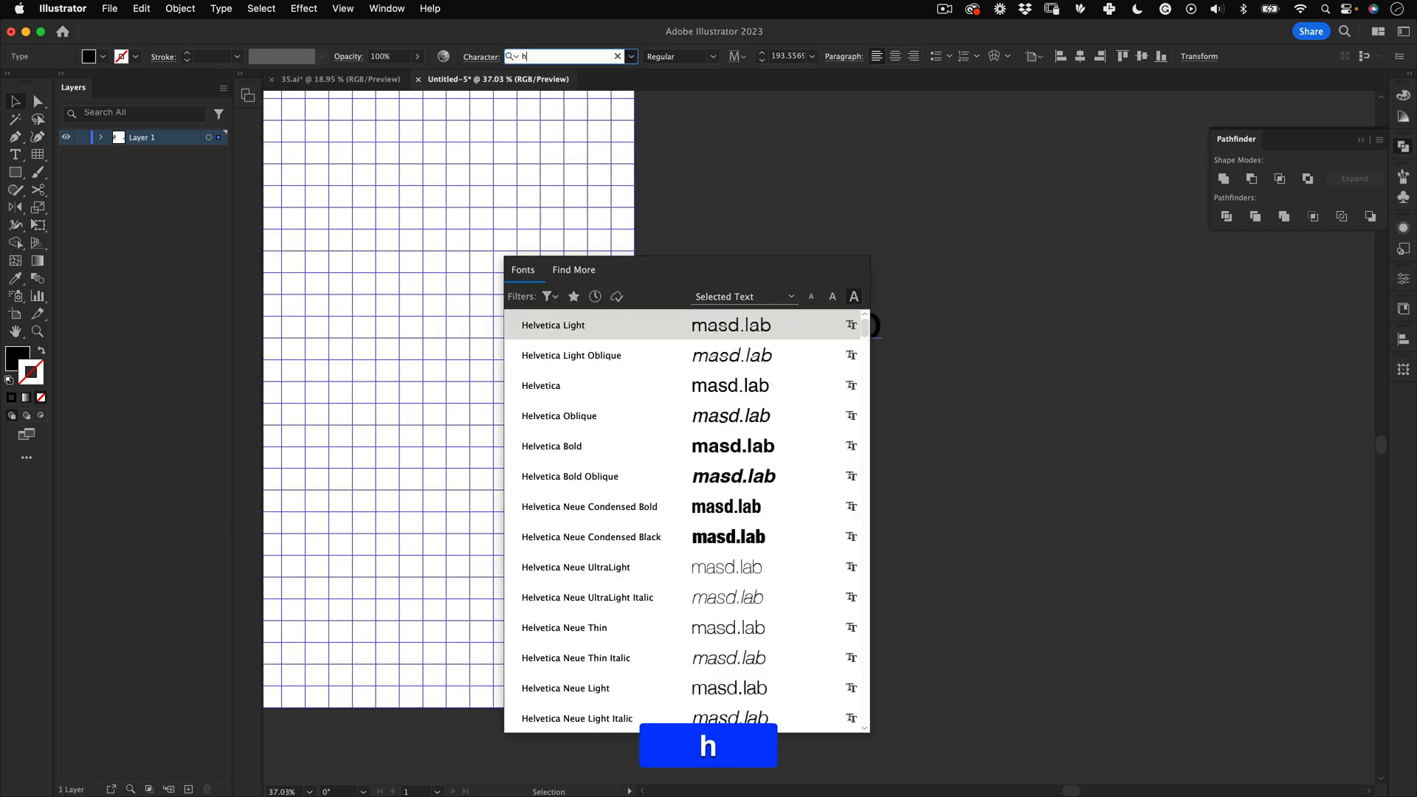
pyautogui.write('elve')
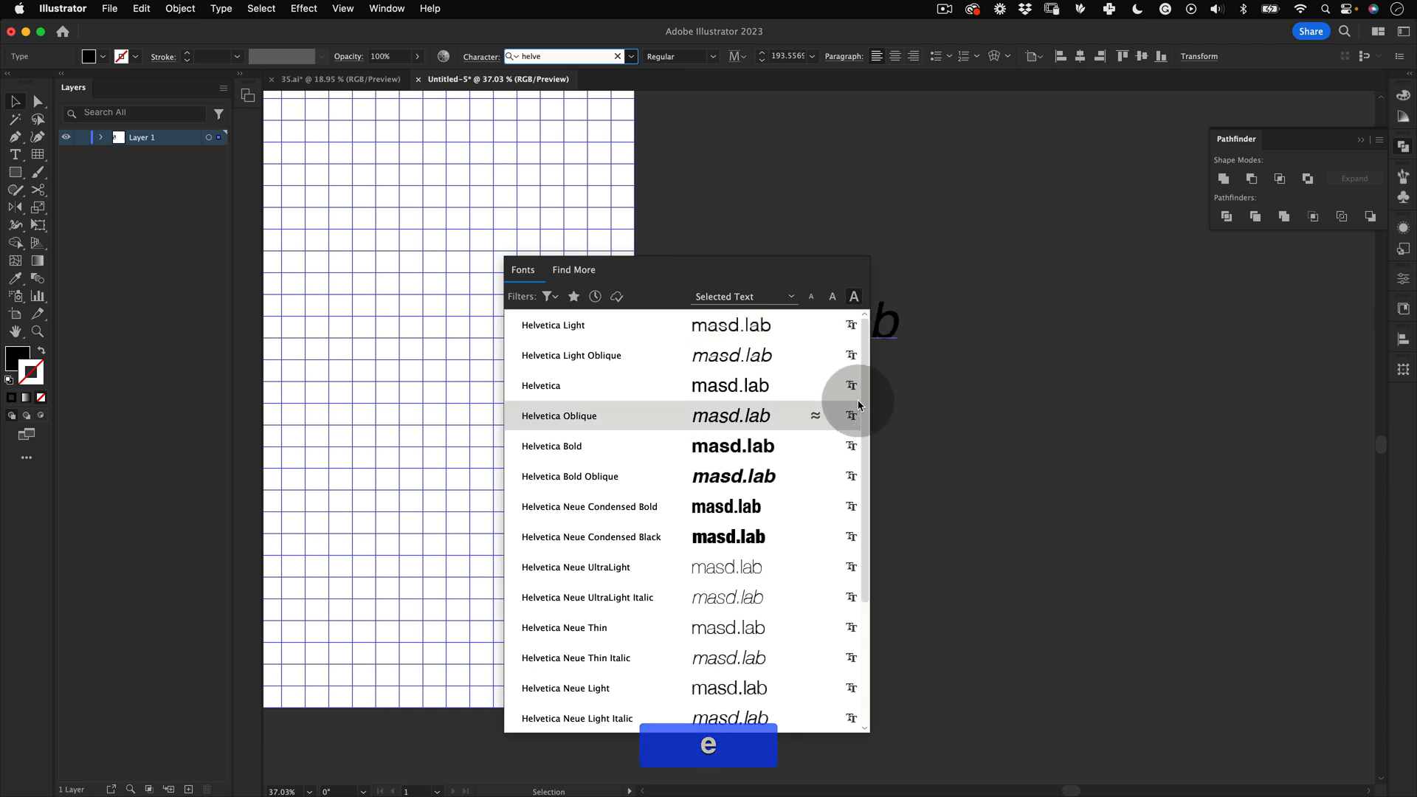
pyautogui.moveTo(864, 373); pyautogui.dragTo(873, 512)
pyautogui.click(733, 568)
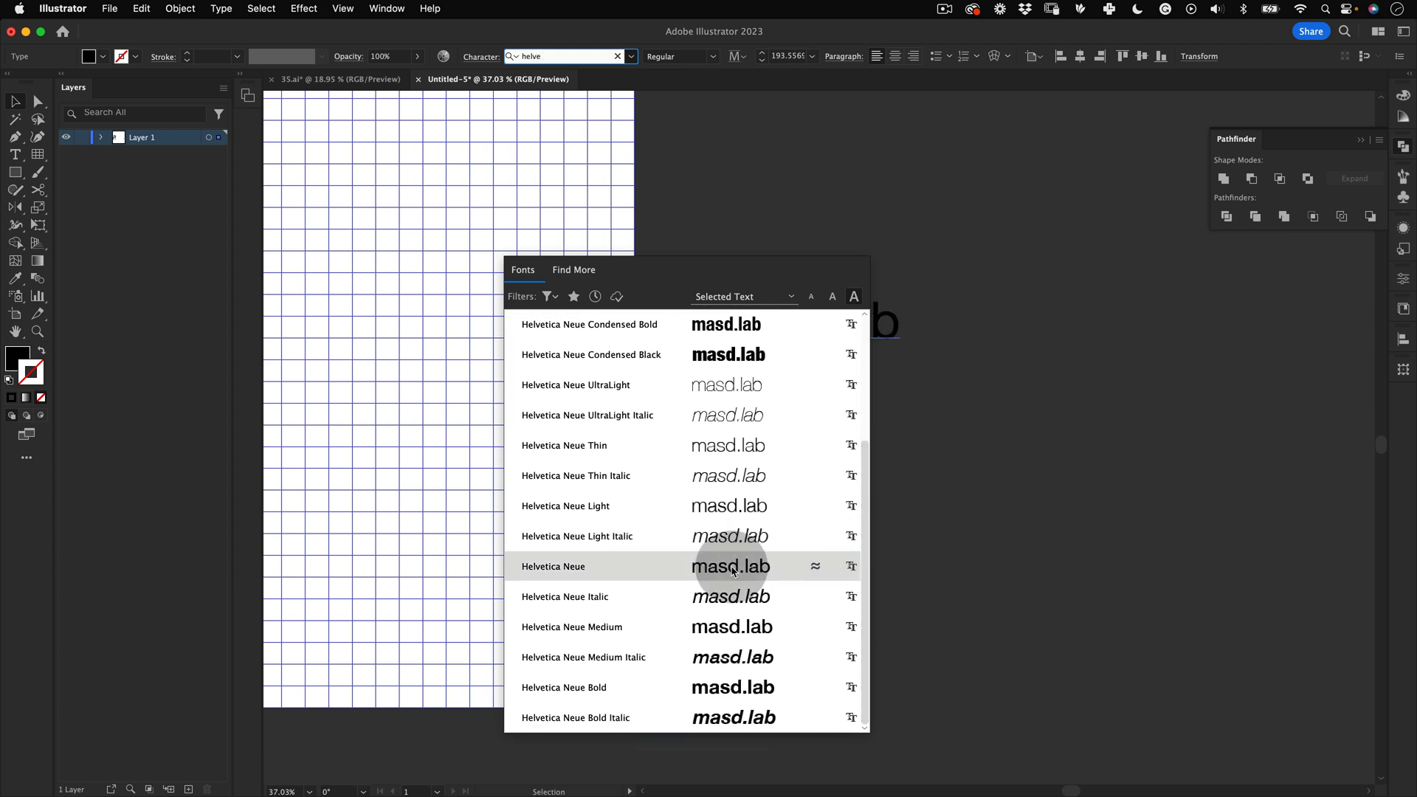
pyautogui.click(747, 628)
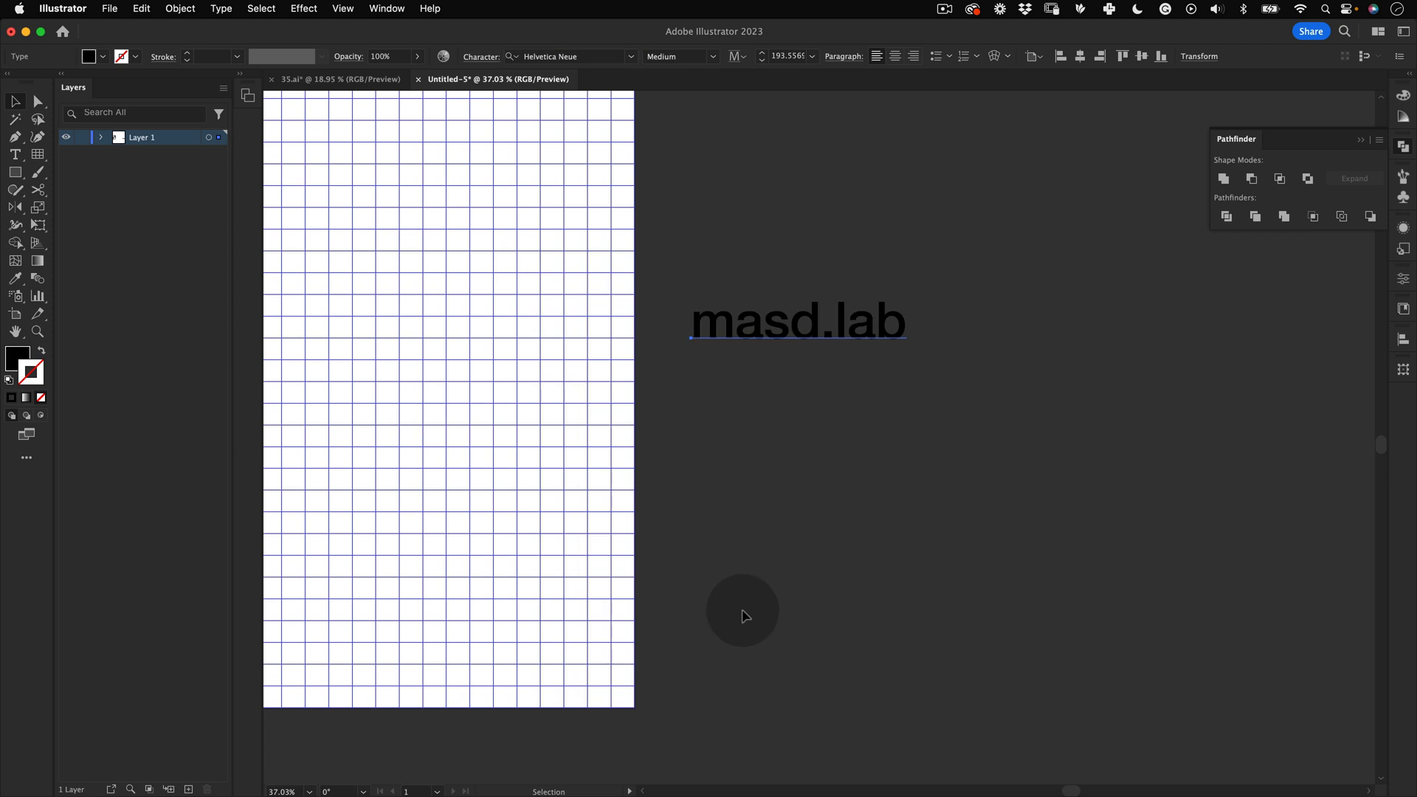
# Step: Apply All Caps to the text so it reads MASD.LAB
pyautogui.click(478, 56)
pyautogui.click(338, 256)
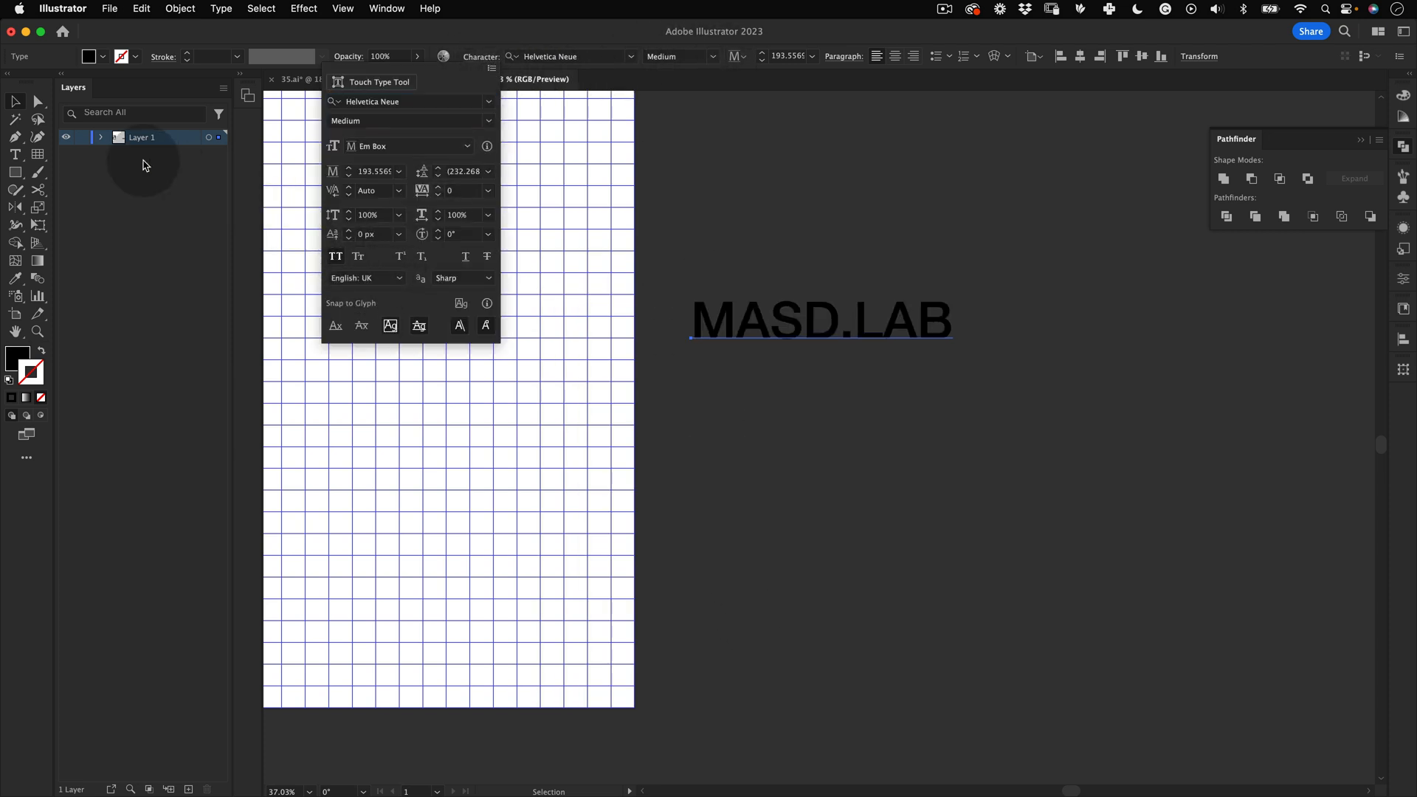
# Step: Duplicate the text below the original and change the copy's wording to CHANNEL
pyautogui.click(14, 101)
pyautogui.click(884, 425)
pyautogui.moveTo(933, 323); pyautogui.dragTo(932, 439)
pyautogui.doubleClick(860, 431)
pyautogui.press('alt+shift+super+a')
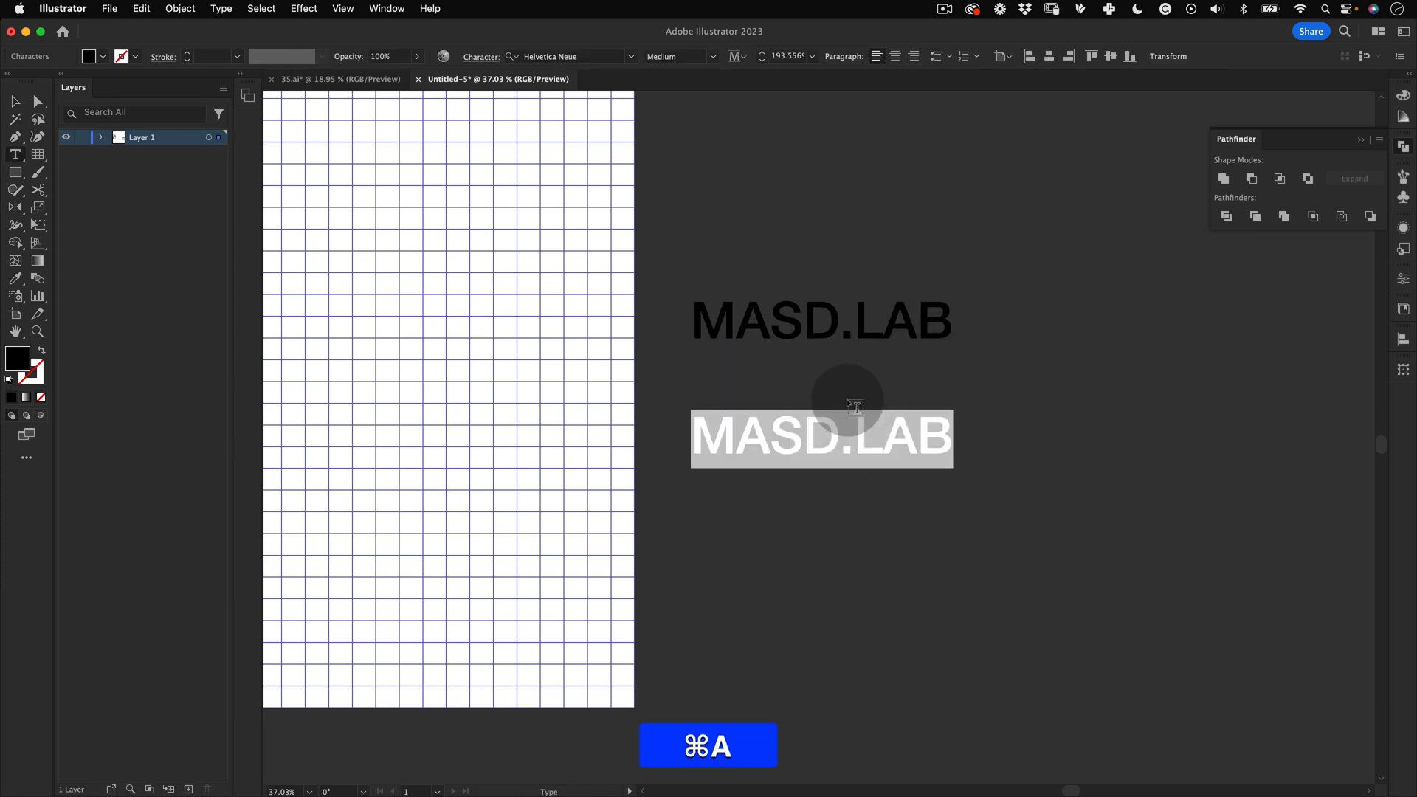
pyautogui.write('ch')
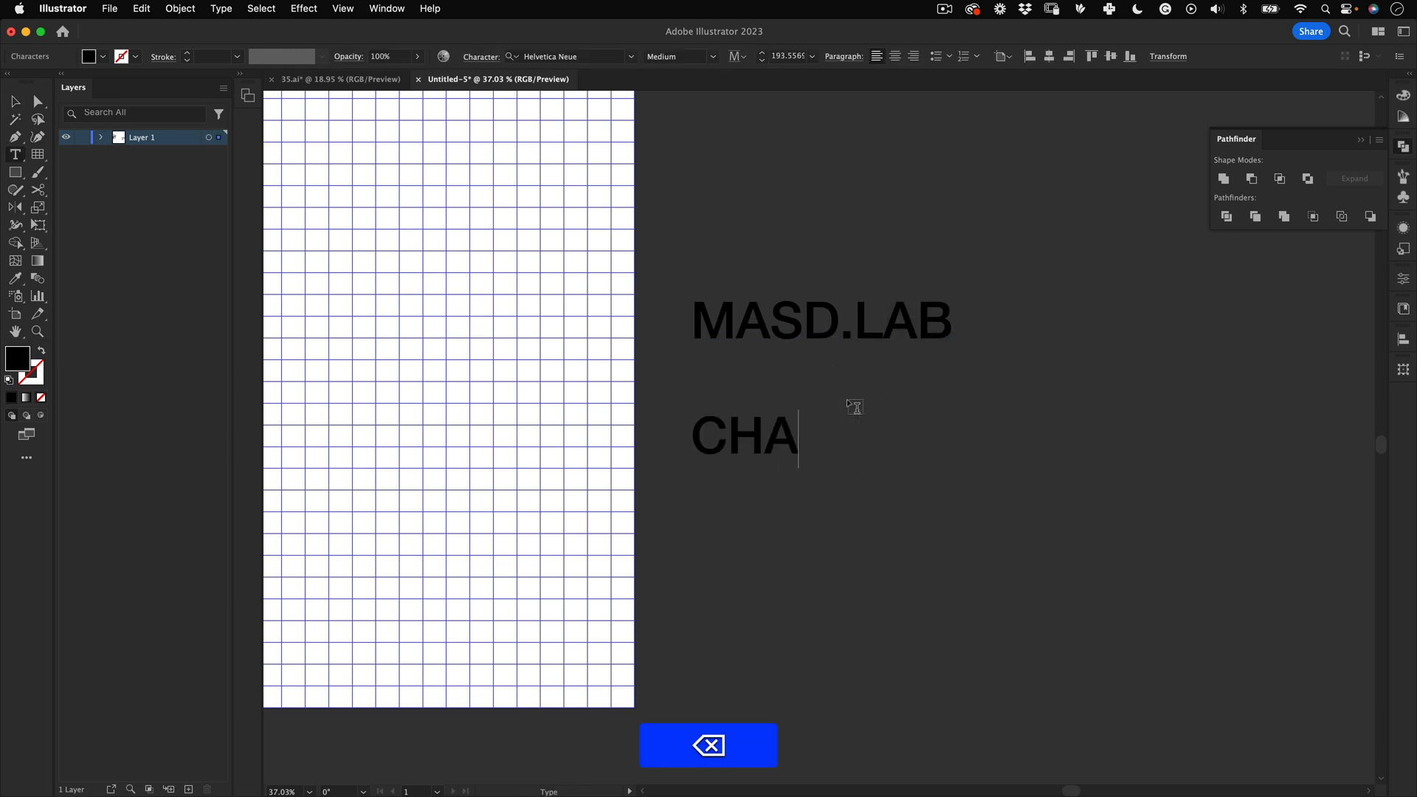
pyautogui.write('annel')
pyautogui.press('Escape')
pyautogui.press('Escape')
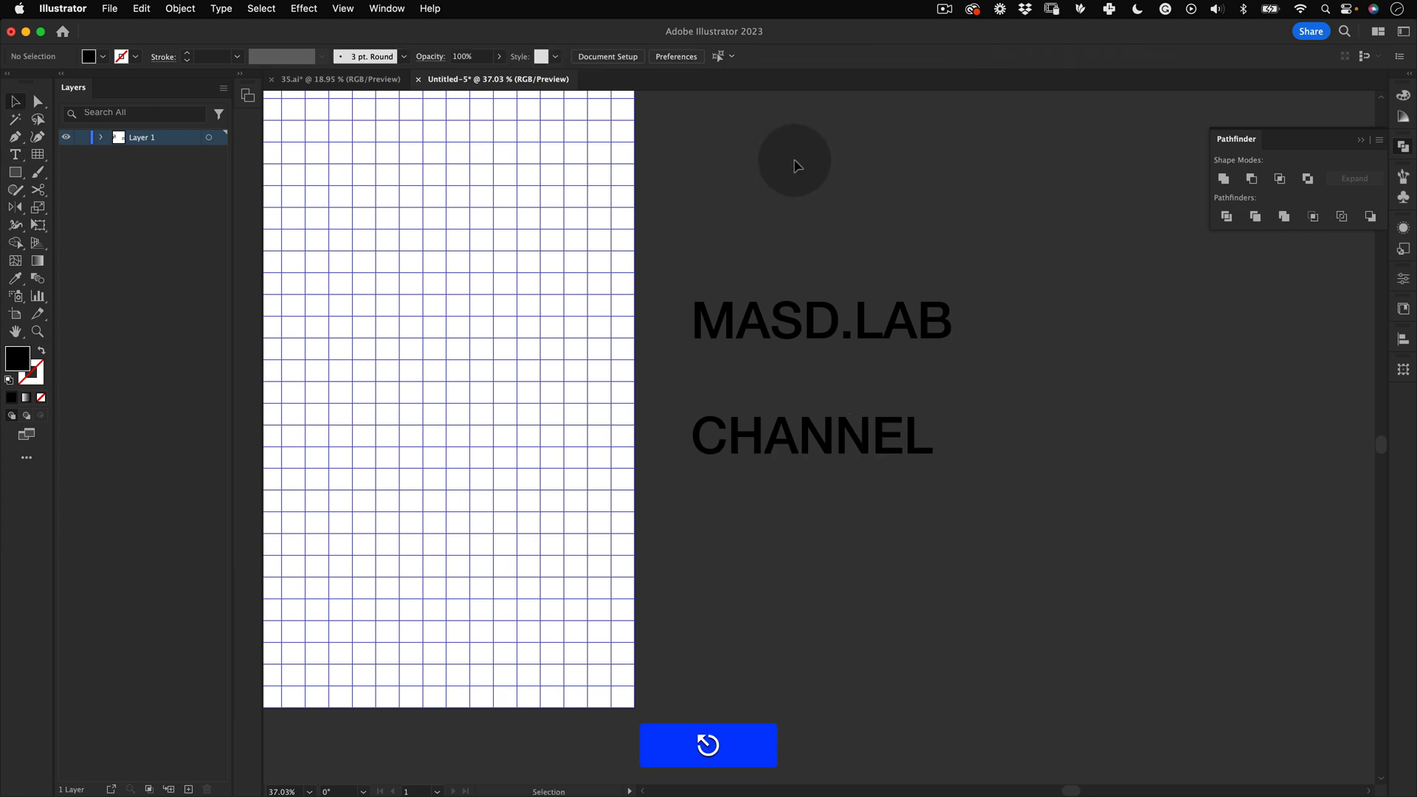
# Step: Draw a rectangle over the MASD.LAB text and send it to the back
pyautogui.press('z')
pyautogui.moveTo(883, 230); pyautogui.dragTo(810, 276)
pyautogui.press('space')
pyautogui.press('z')
pyautogui.press('space')
pyautogui.moveTo(742, 238); pyautogui.dragTo(861, 259)
pyautogui.press('v')
pyautogui.press('z')
pyautogui.moveTo(980, 354); pyautogui.dragTo(1089, 317)
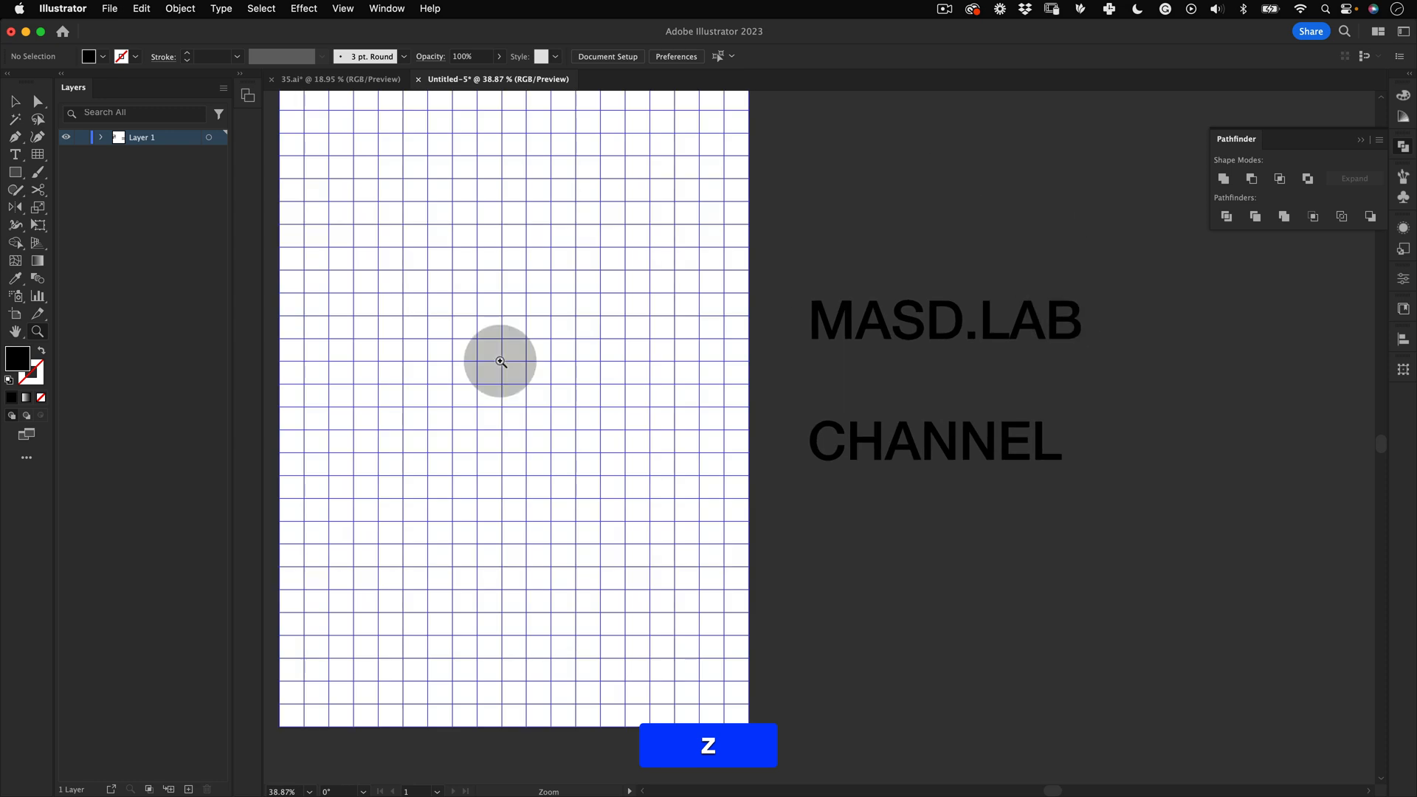
pyautogui.click(15, 172)
pyautogui.click(88, 177)
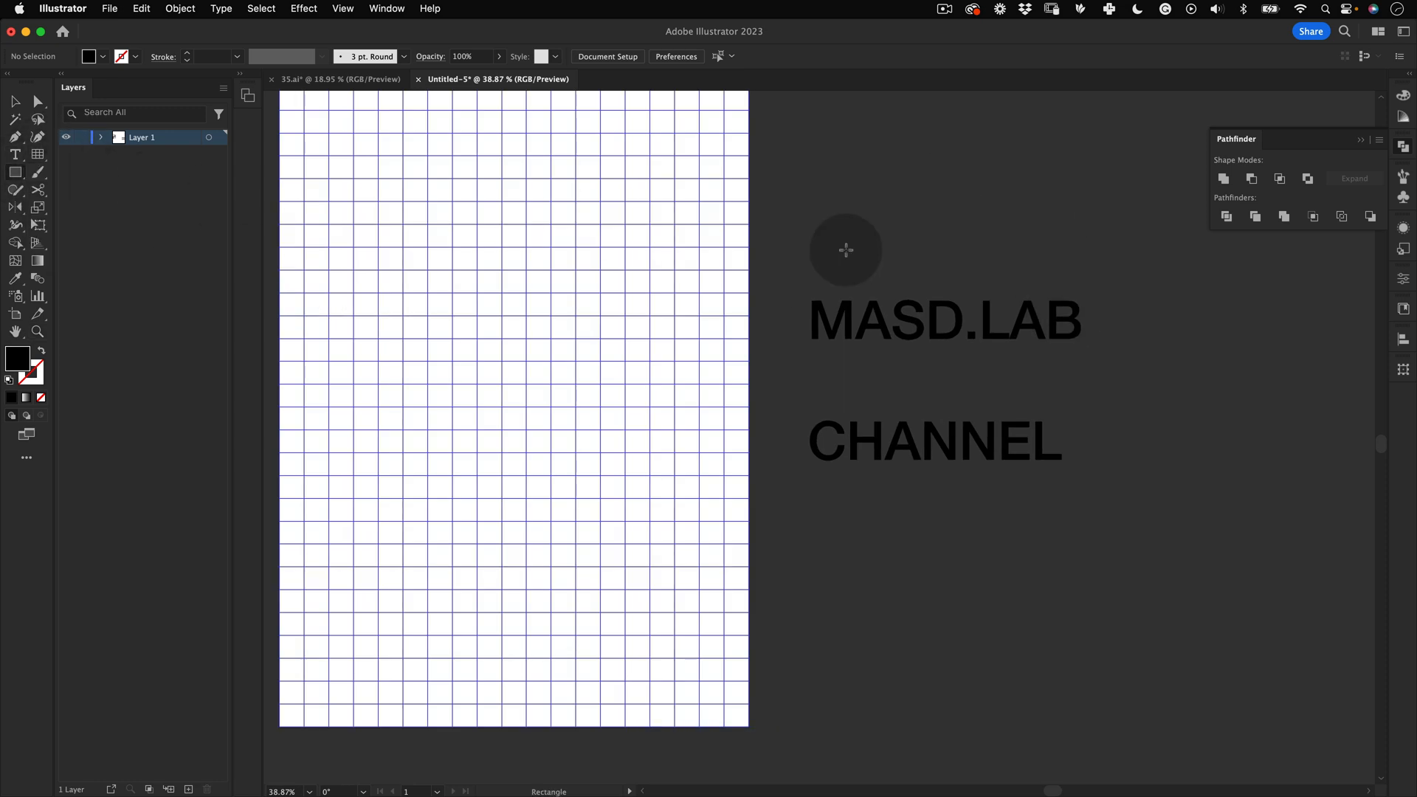
pyautogui.moveTo(805, 293); pyautogui.dragTo(1098, 345)
pyautogui.rightClick(1083, 317)
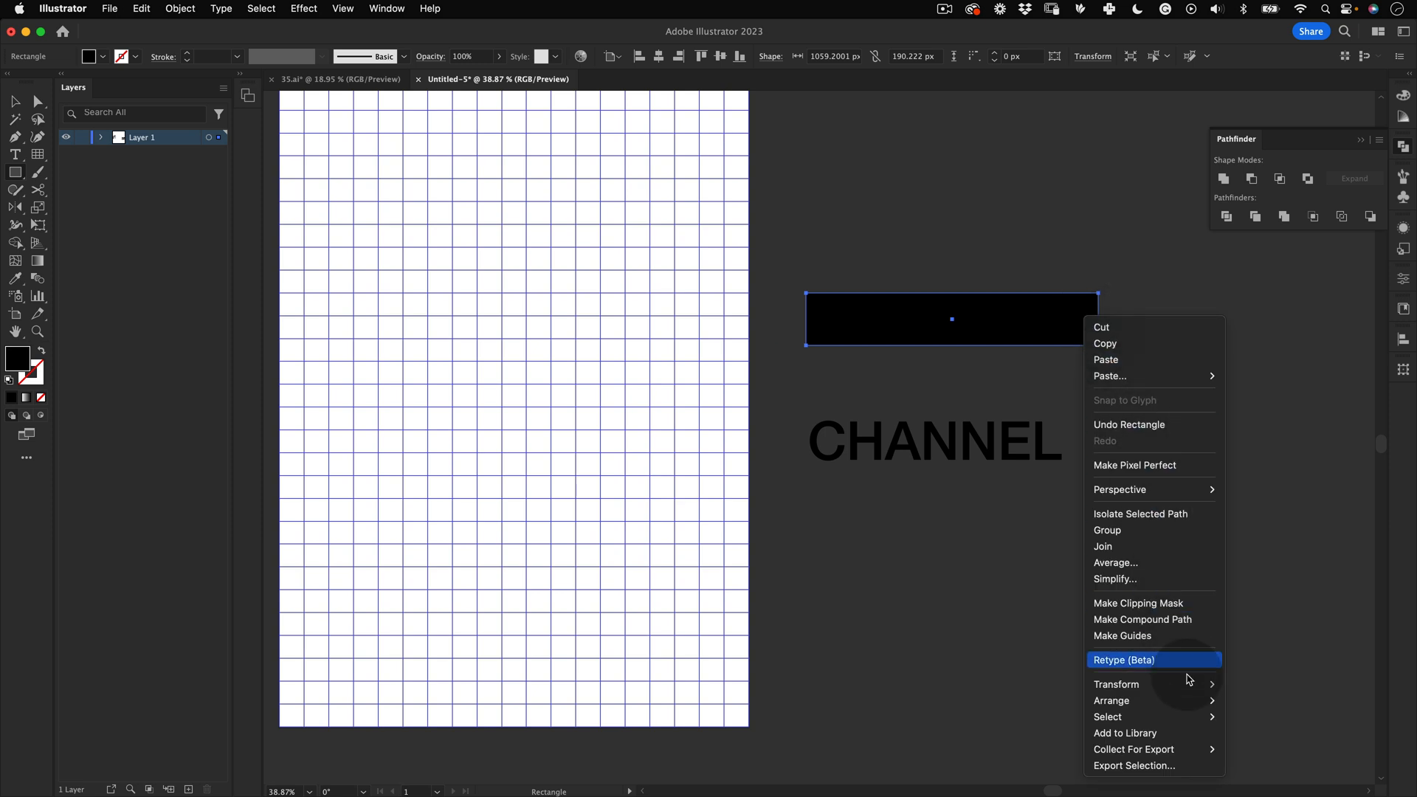
pyautogui.moveTo(1196, 698)
pyautogui.click(1267, 749)
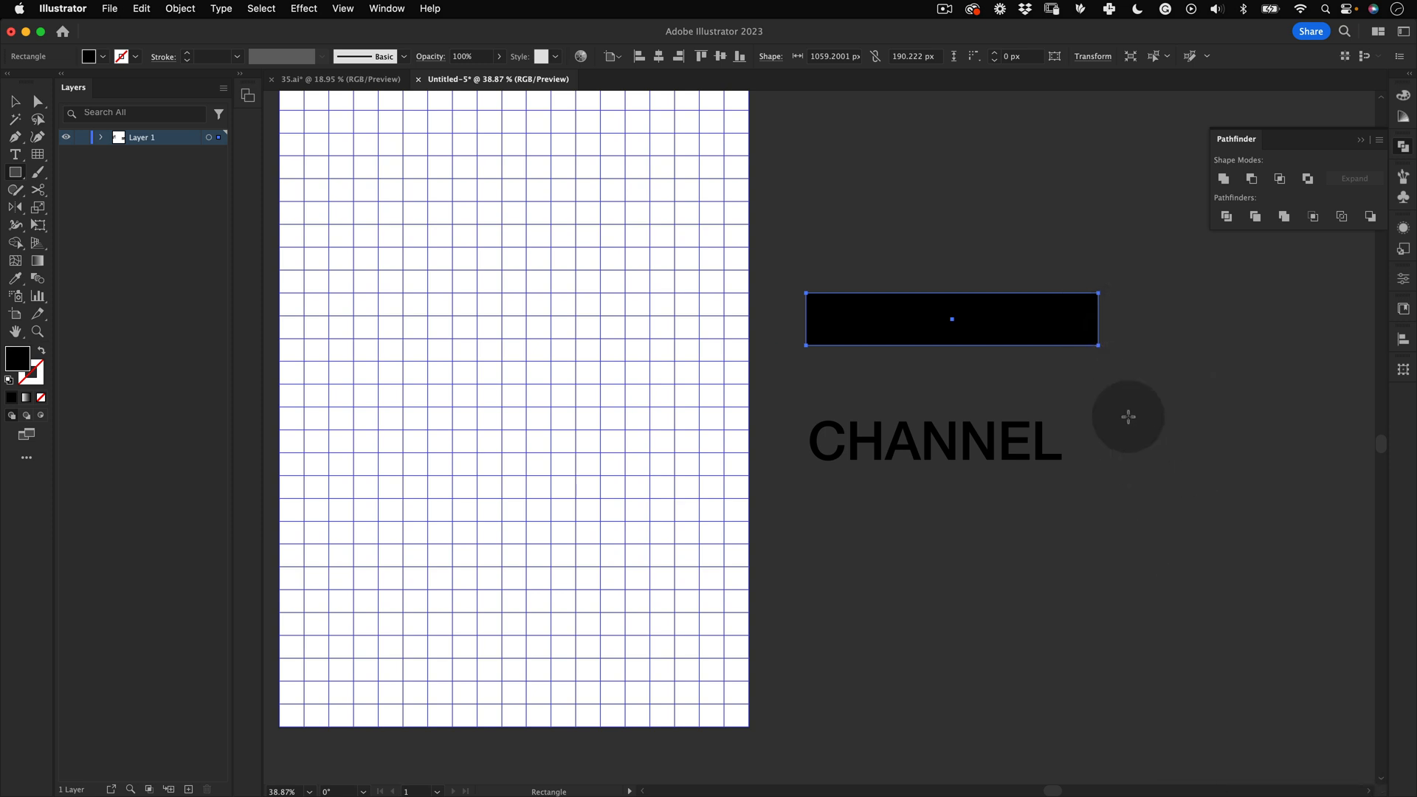
# Step: Set the MASD.LAB text's fill colour to white (FFFFFF)
pyautogui.press('v')
pyautogui.click(1162, 301)
pyautogui.click(1046, 323)
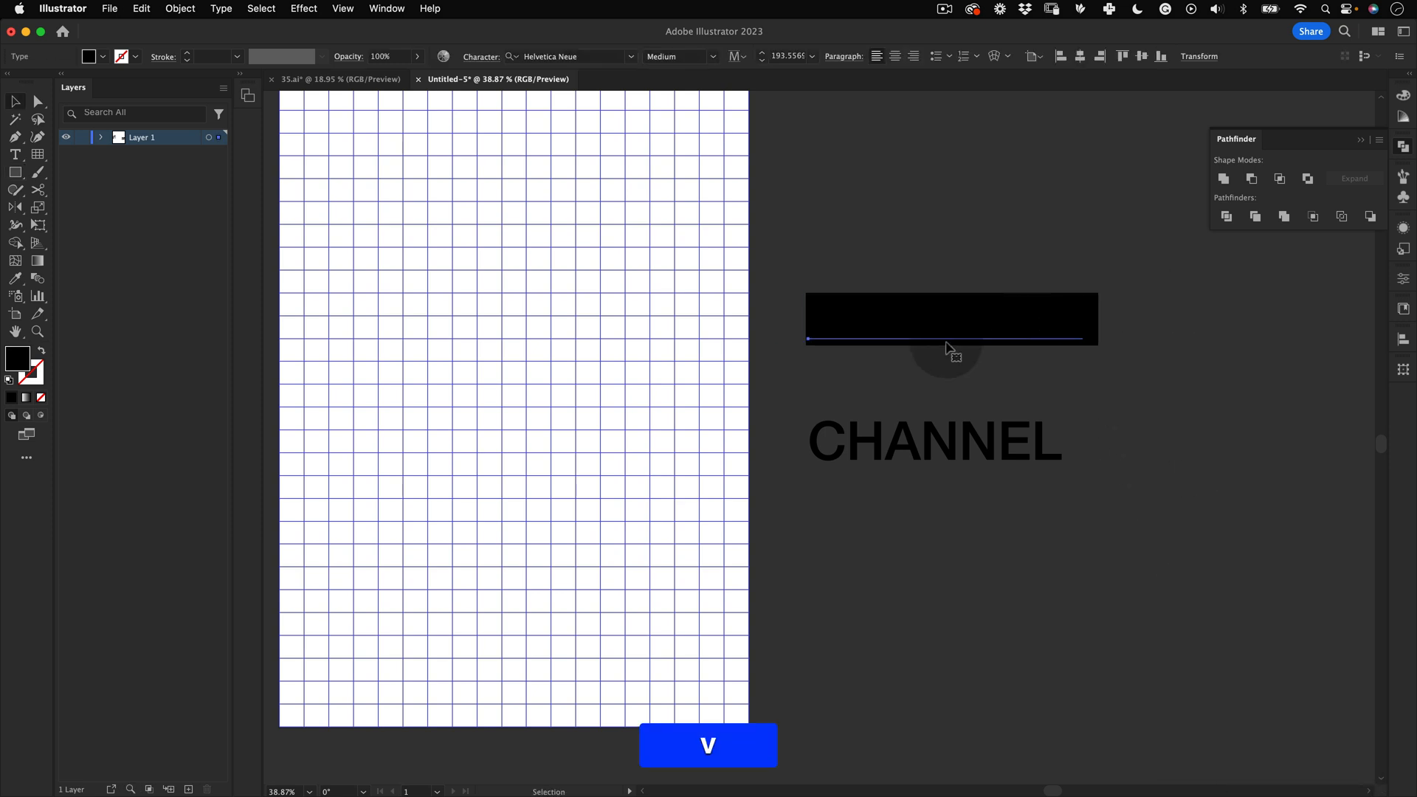
pyautogui.doubleClick(17, 359)
pyautogui.moveTo(1011, 221); pyautogui.dragTo(1005, 196)
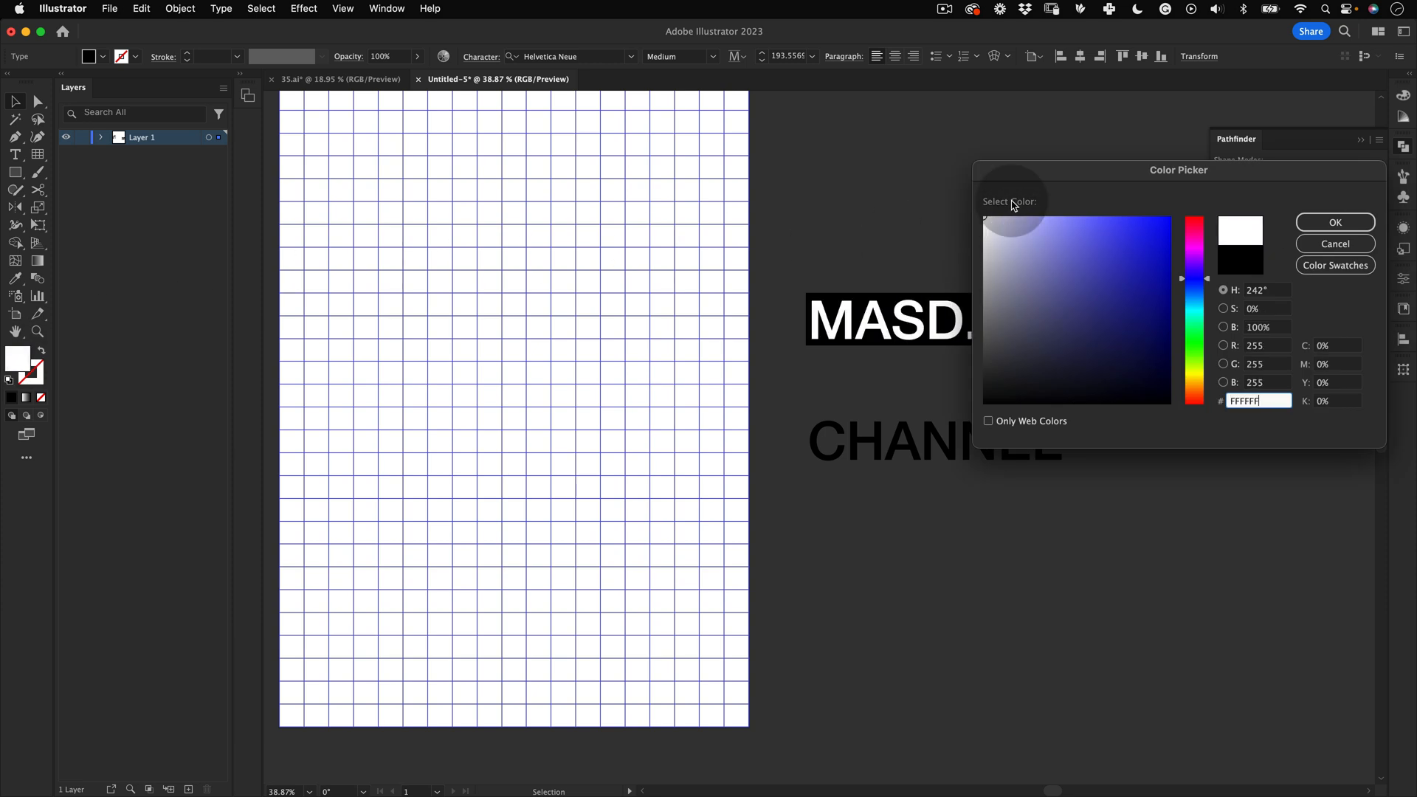
pyautogui.click(1336, 222)
# Step: Duplicate the black rectangle down over the CHANNEL text and send the copy to the back
pyautogui.press('v')
pyautogui.click(1173, 322)
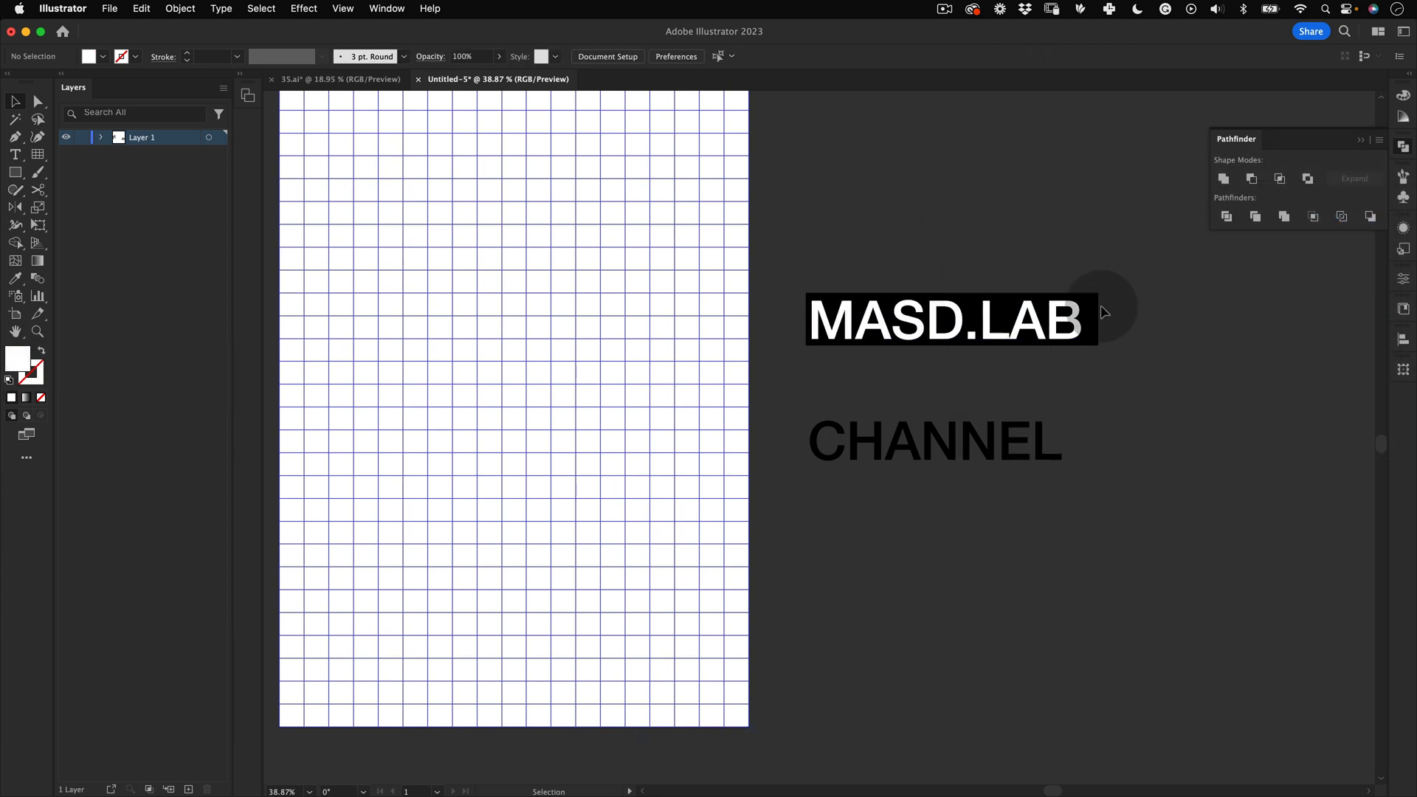
pyautogui.moveTo(1097, 310); pyautogui.dragTo(1101, 426)
pyautogui.press('alt+shift+super+bracketleft')
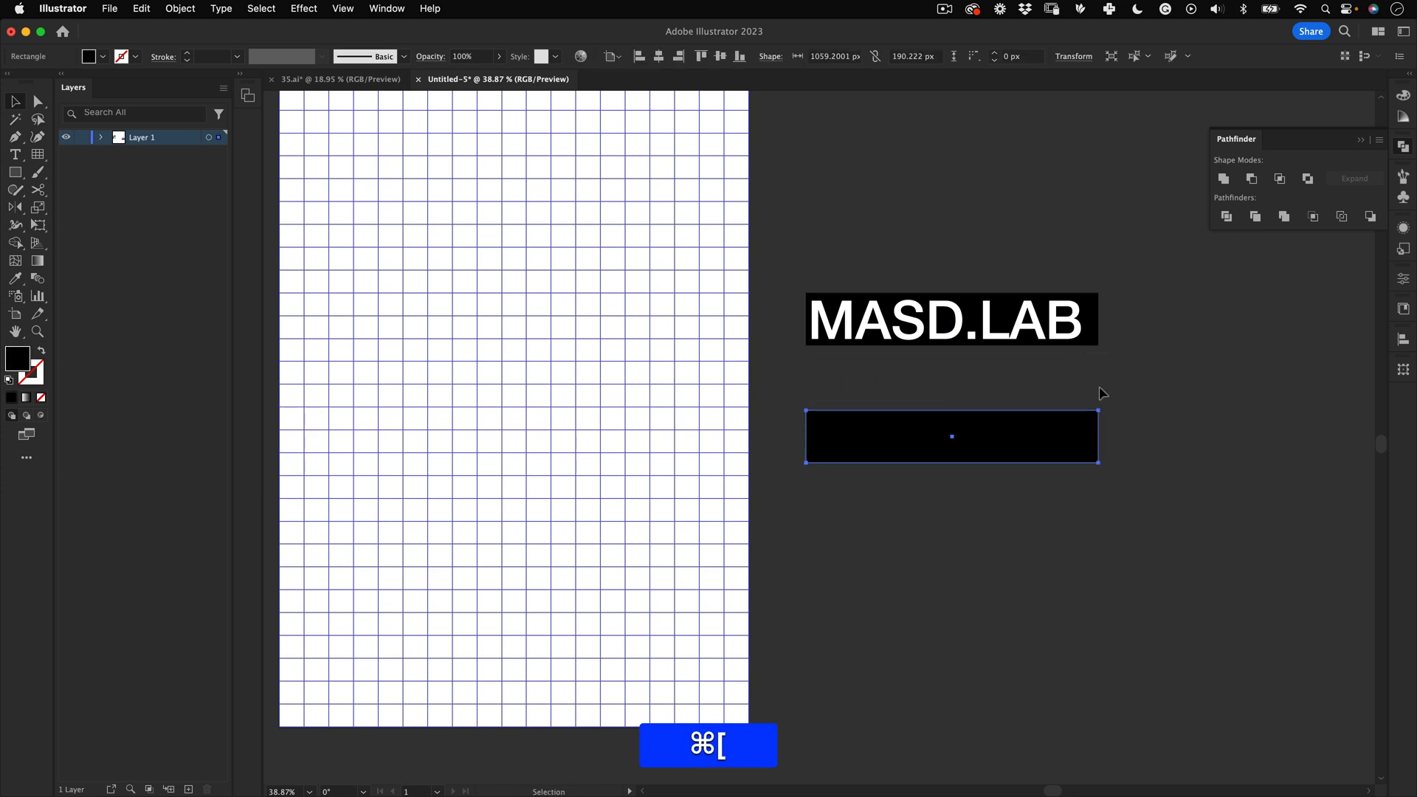
# Step: Set the CHANNEL text's fill colour to white (FFFFFF)
pyautogui.click(935, 446)
pyautogui.doubleClick(17, 359)
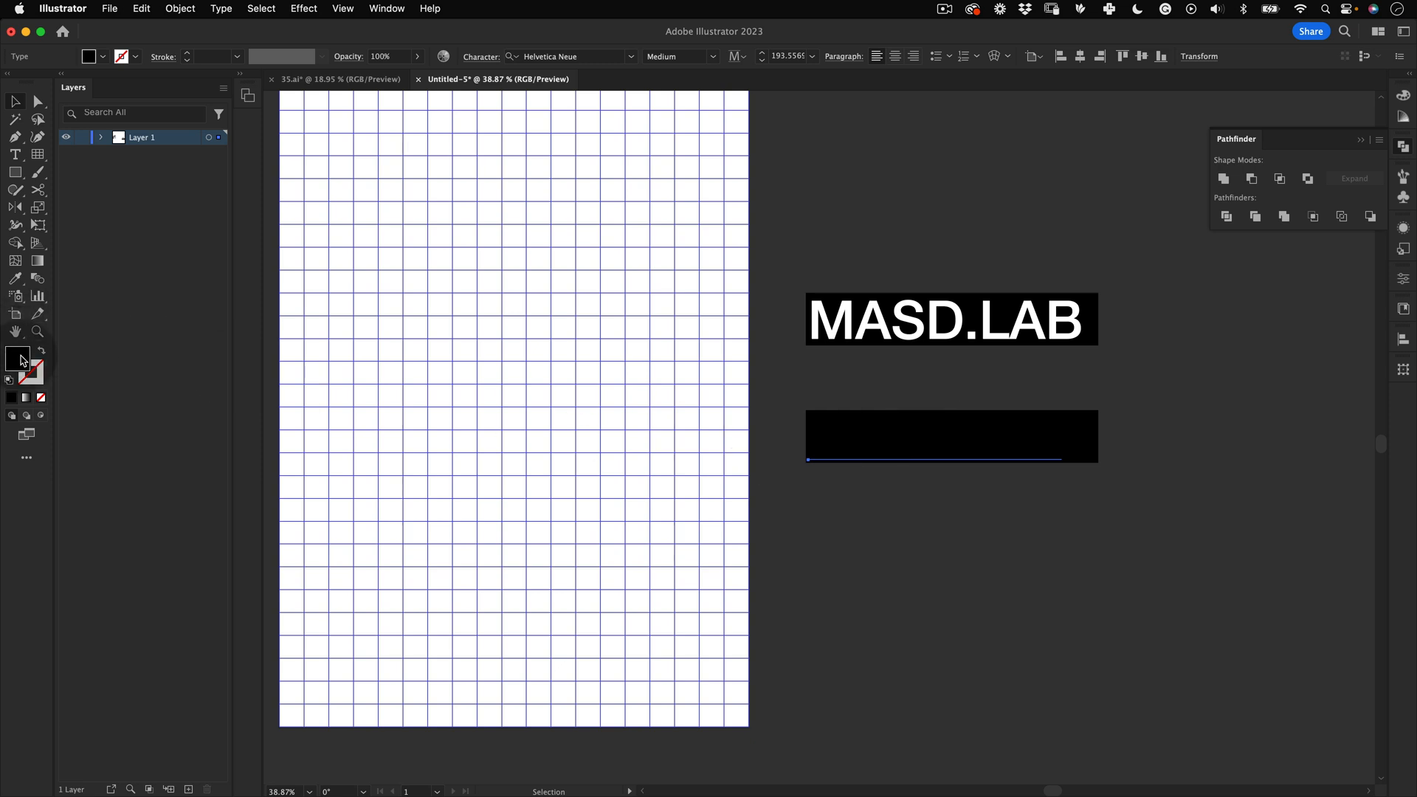
pyautogui.moveTo(1026, 242); pyautogui.dragTo(981, 216)
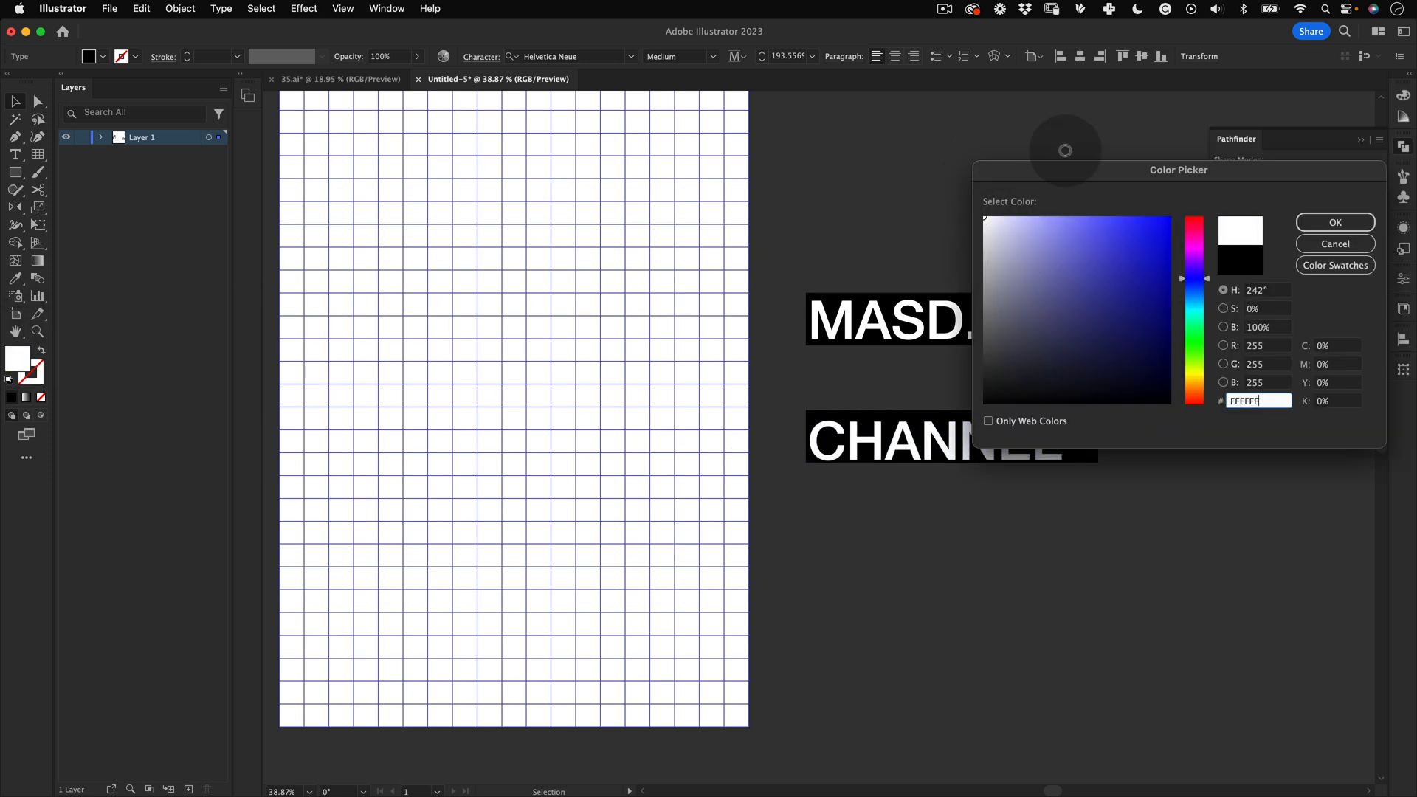
pyautogui.click(1335, 222)
pyautogui.press('z')
pyautogui.click(990, 429)
pyautogui.press('v')
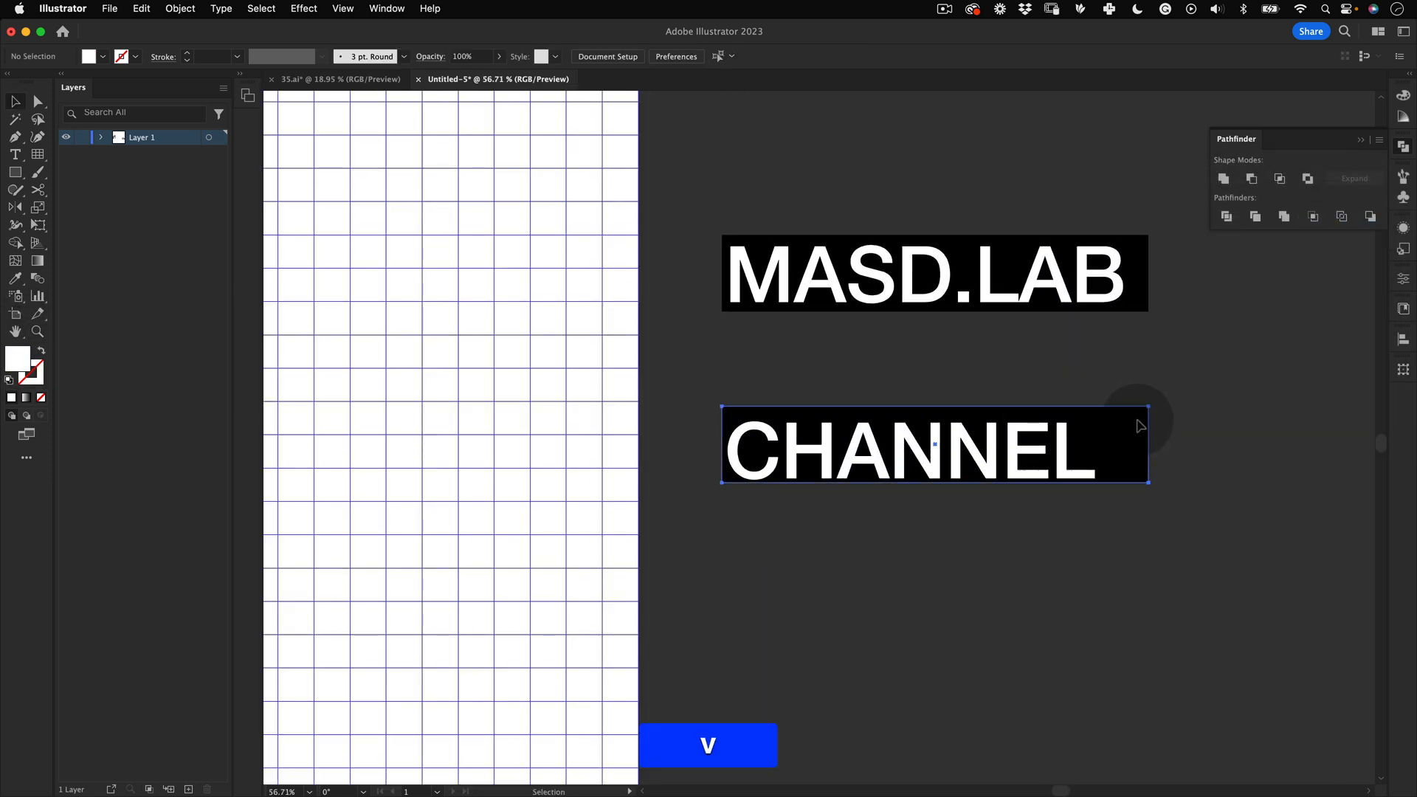
pyautogui.moveTo(1144, 415); pyautogui.dragTo(1137, 426)
pyautogui.moveTo(1142, 260); pyautogui.dragTo(1141, 262)
pyautogui.press('super+shift+z')
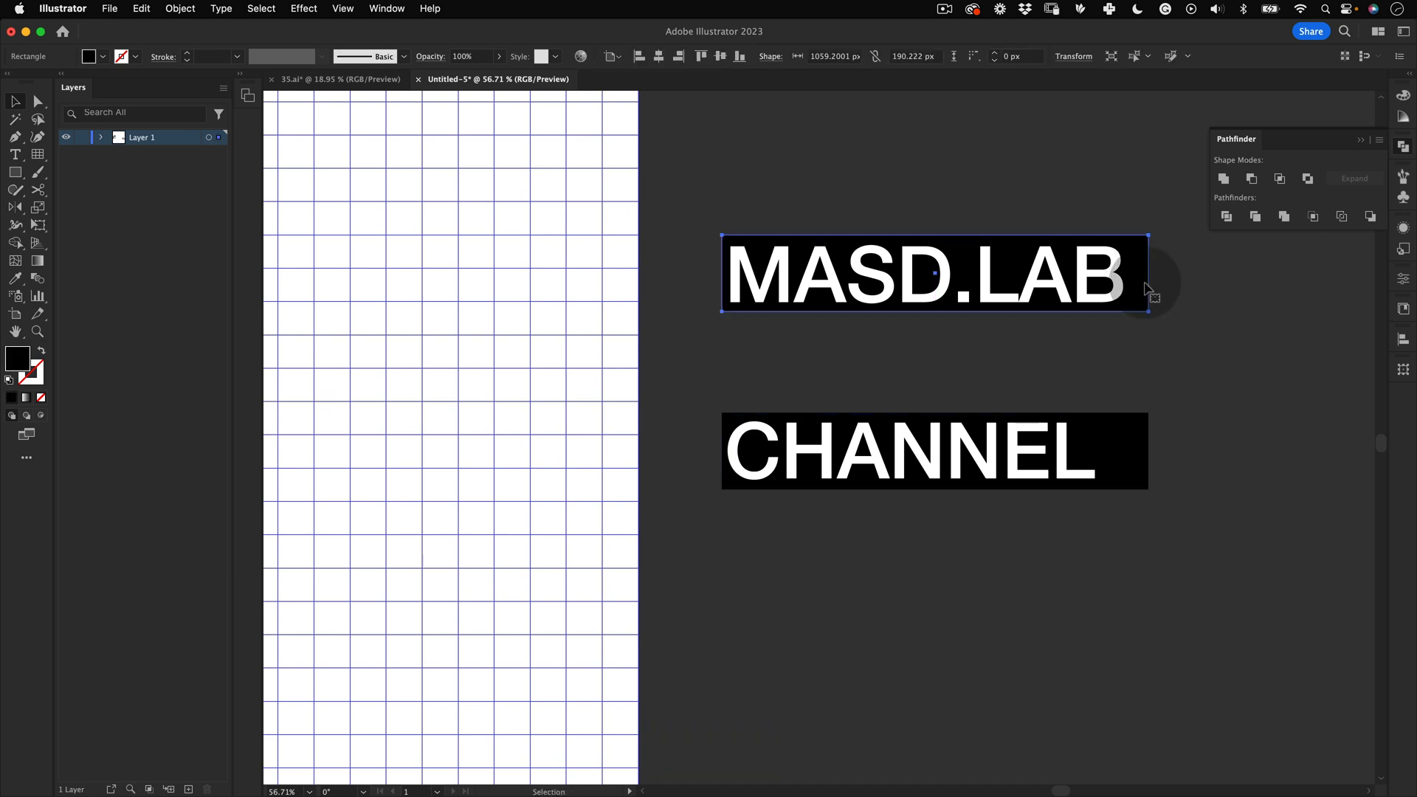
pyautogui.moveTo(1142, 288); pyautogui.dragTo(1145, 289)
pyautogui.click(1195, 326)
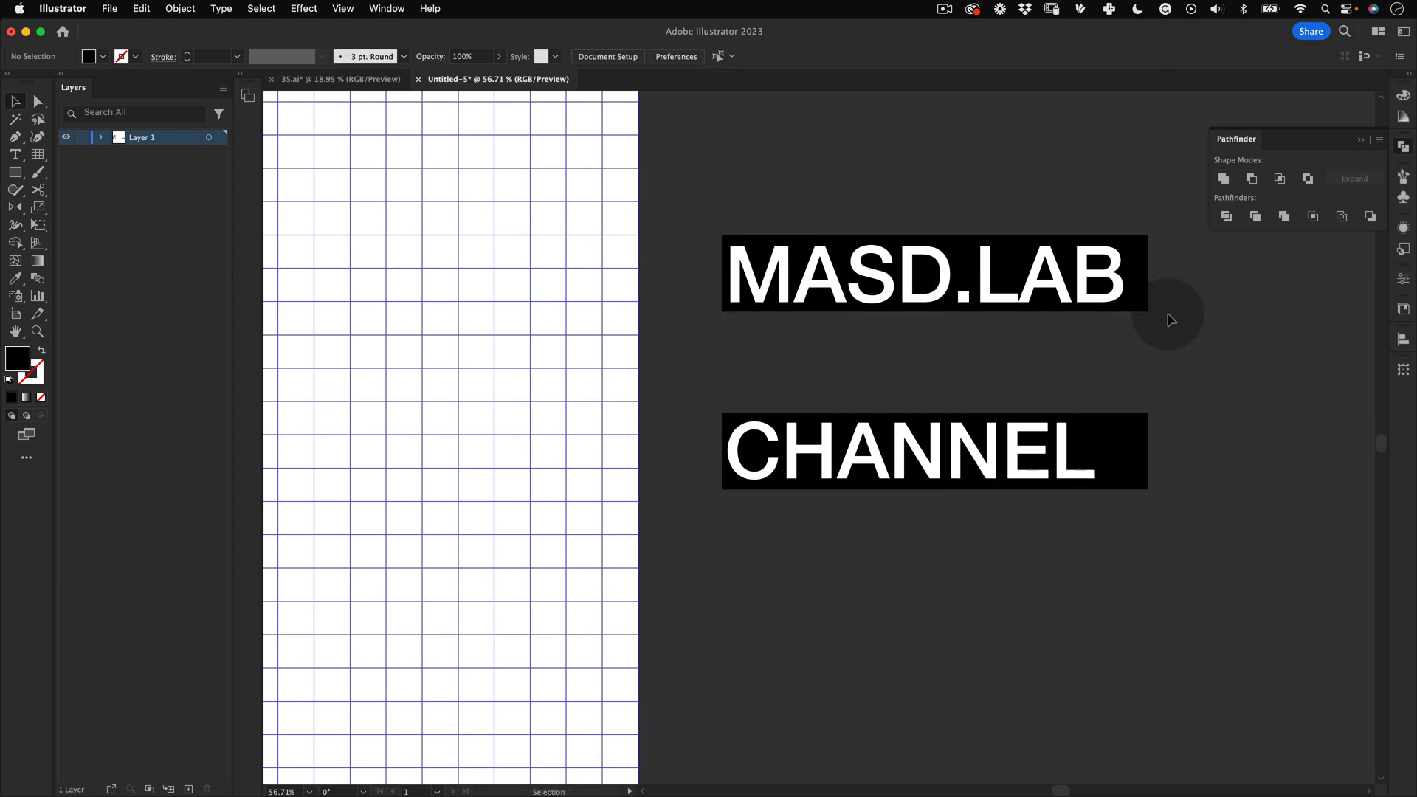
# Step: Group the CHANNEL text together with its black rectangle
pyautogui.press('a')
pyautogui.moveTo(1182, 419); pyautogui.dragTo(1152, 572)
pyautogui.moveTo(1190, 372); pyautogui.dragTo(1134, 537)
pyautogui.moveTo(1148, 489); pyautogui.dragTo(1114, 512)
pyautogui.hotkey('shift', 'z')
pyautogui.moveTo(930, 385); pyautogui.dragTo(980, 490)
pyautogui.press('v')
pyautogui.rightClick(928, 417)
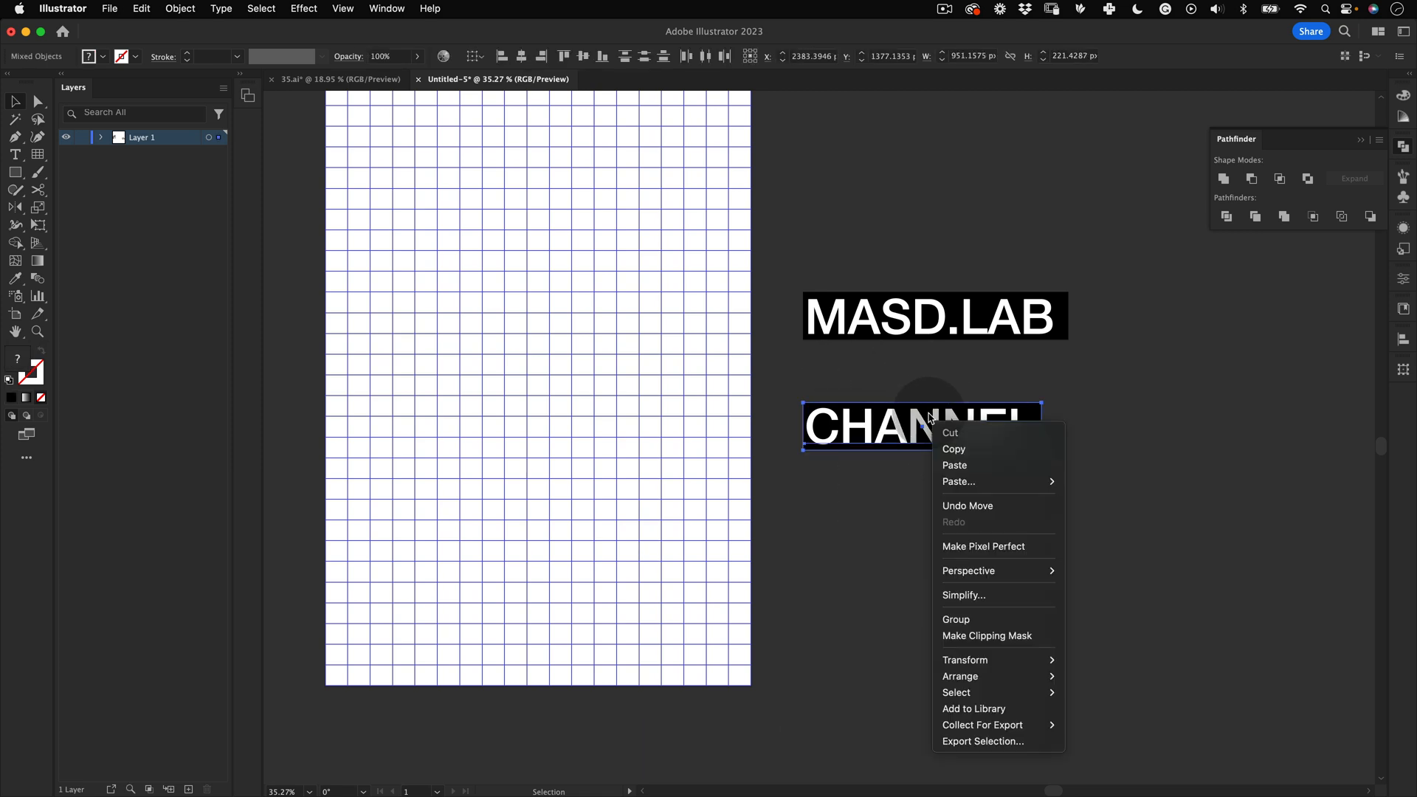
pyautogui.click(984, 619)
# Step: Group the MASD.LAB text together with its black rectangle
pyautogui.click(919, 183)
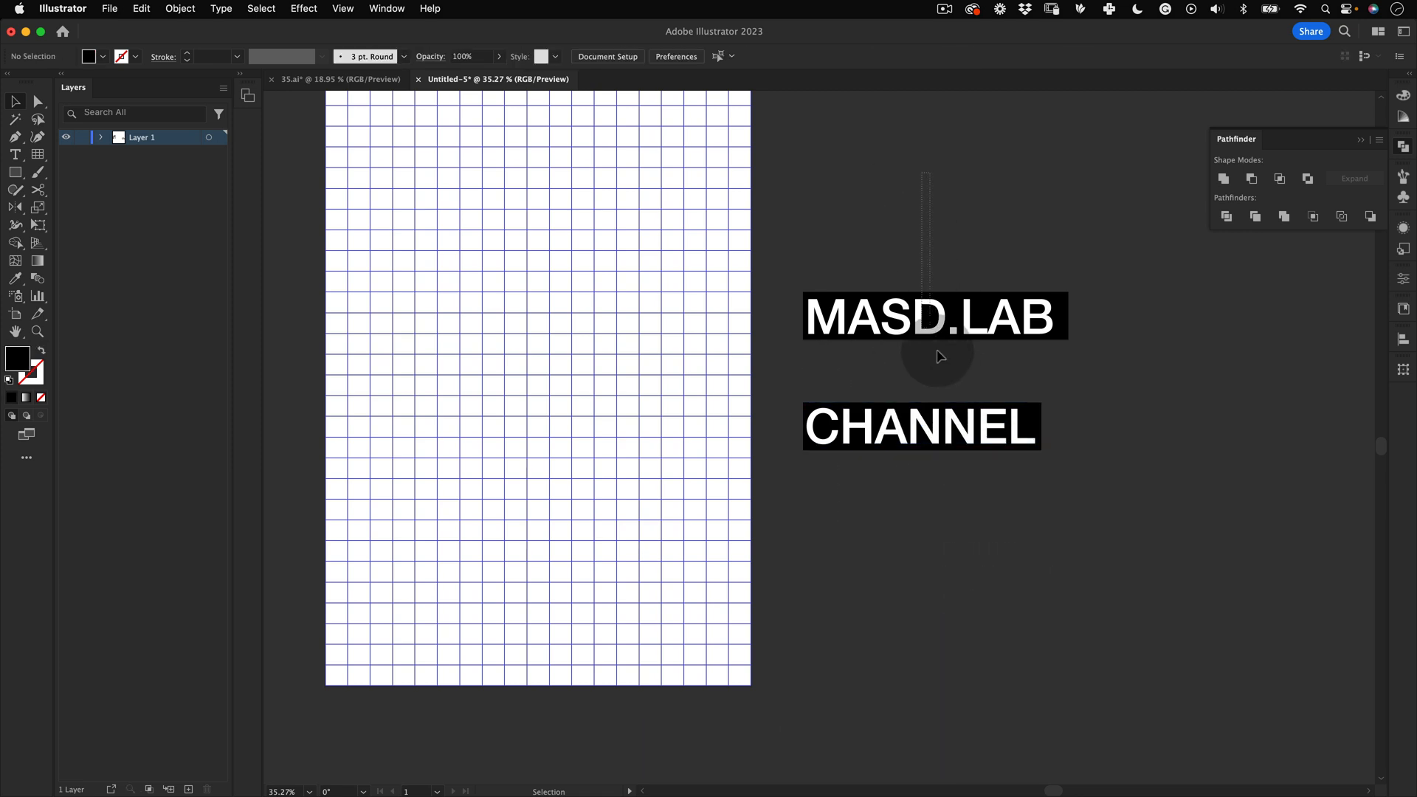
pyautogui.moveTo(972, 358); pyautogui.dragTo(1009, 300)
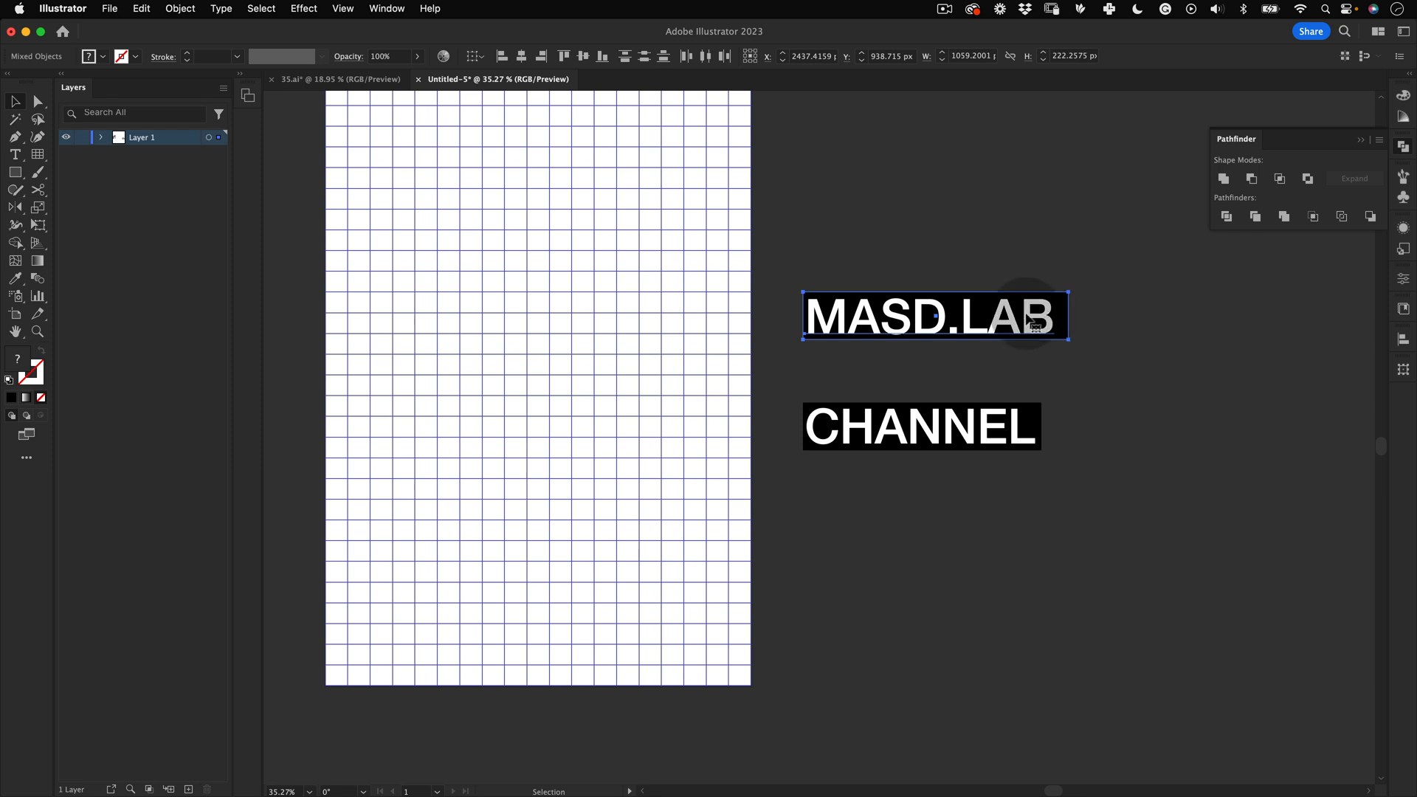
pyautogui.rightClick(963, 313)
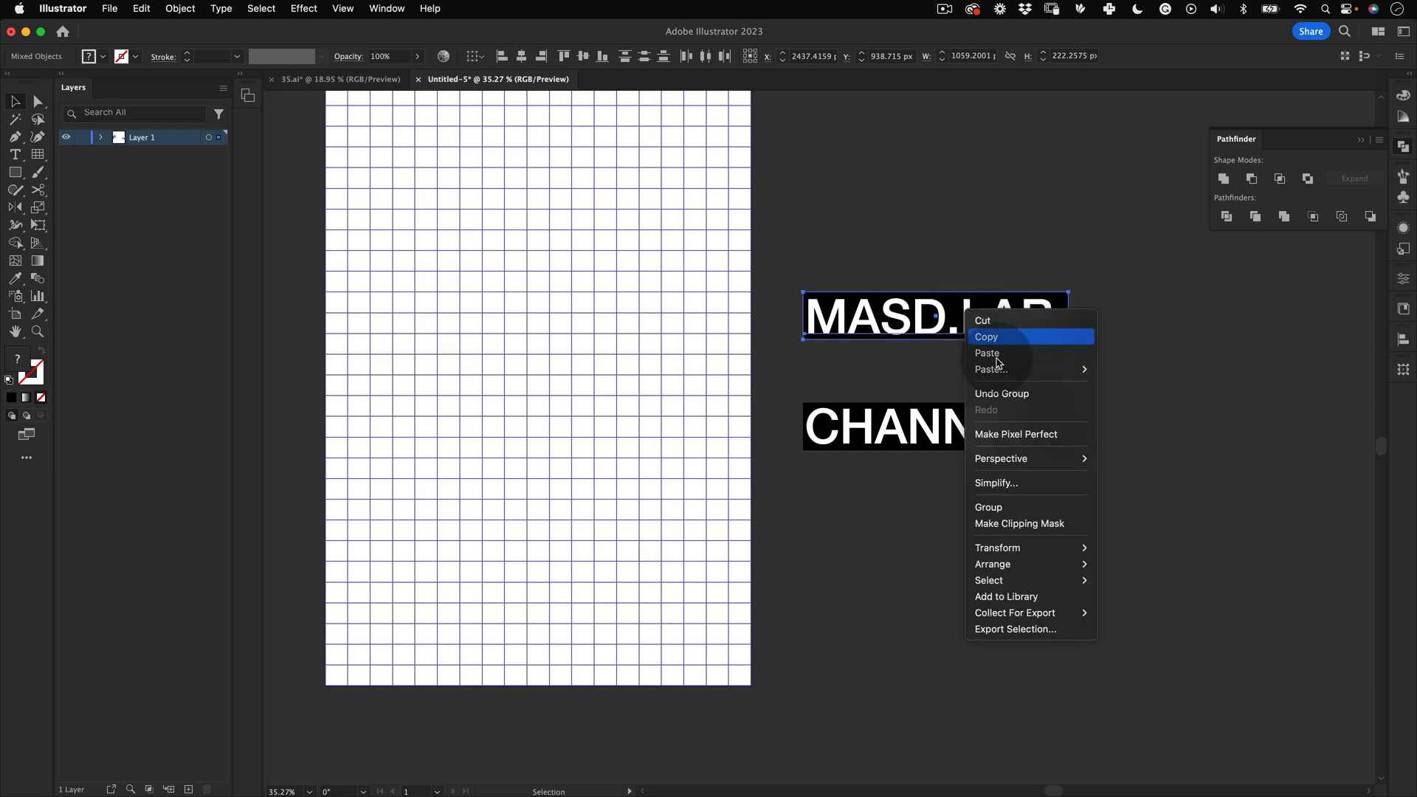
pyautogui.click(996, 509)
pyautogui.click(993, 548)
pyautogui.press('space')
pyautogui.moveTo(880, 344); pyautogui.dragTo(924, 363)
pyautogui.press('super+z')
pyautogui.press('super+z')
pyautogui.press('v')
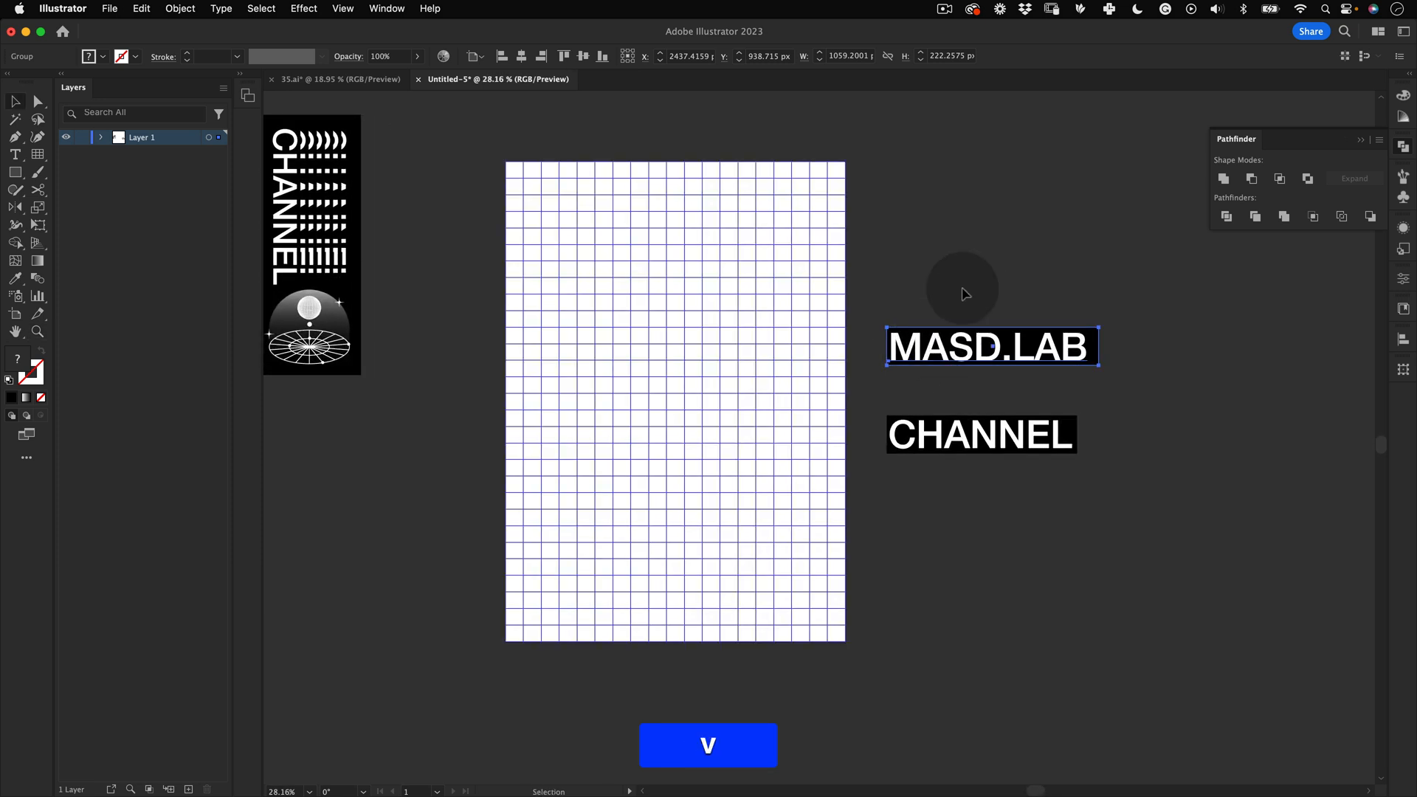
pyautogui.press('space')
pyautogui.moveTo(1030, 377); pyautogui.dragTo(975, 436)
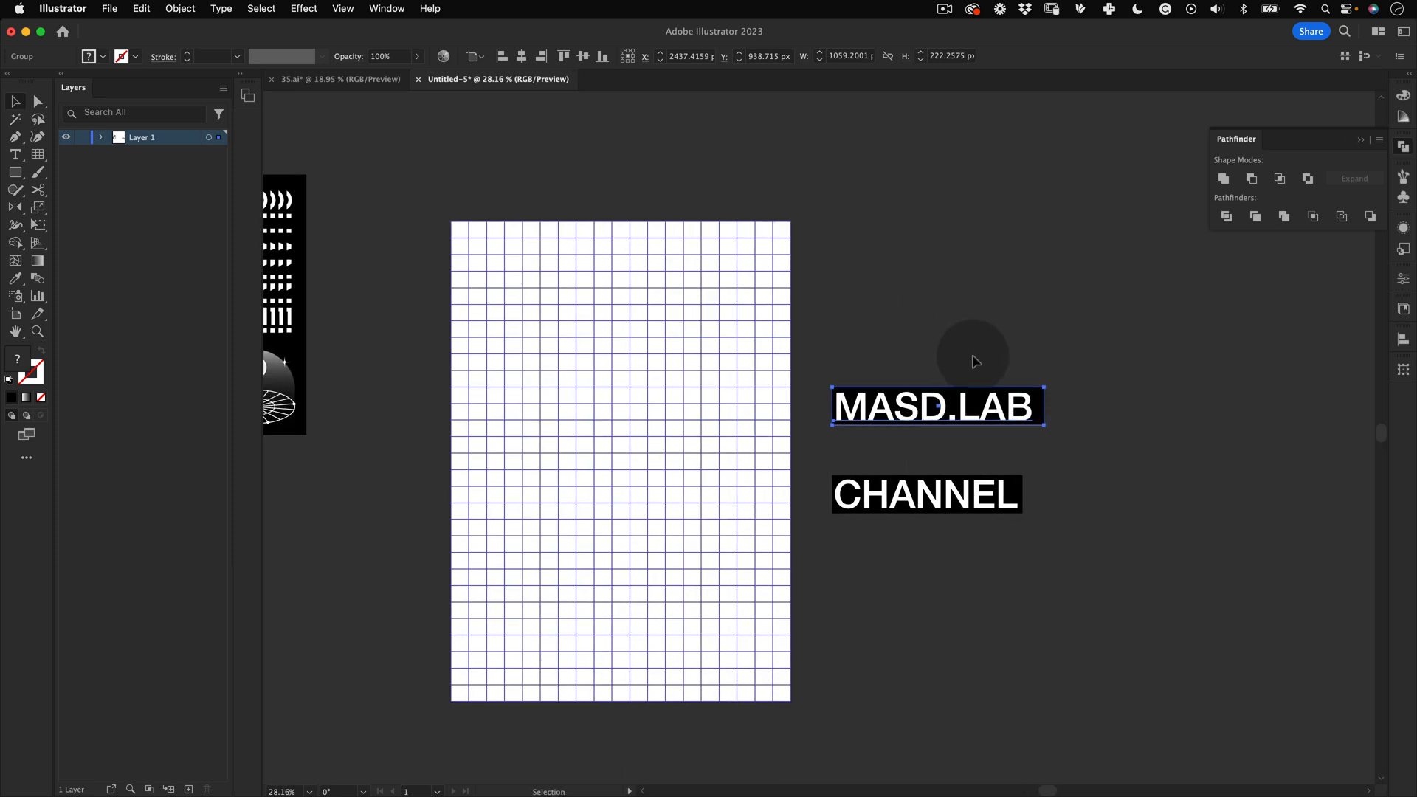
pyautogui.moveTo(950, 417); pyautogui.dragTo(1037, 243)
pyautogui.press('super+z')
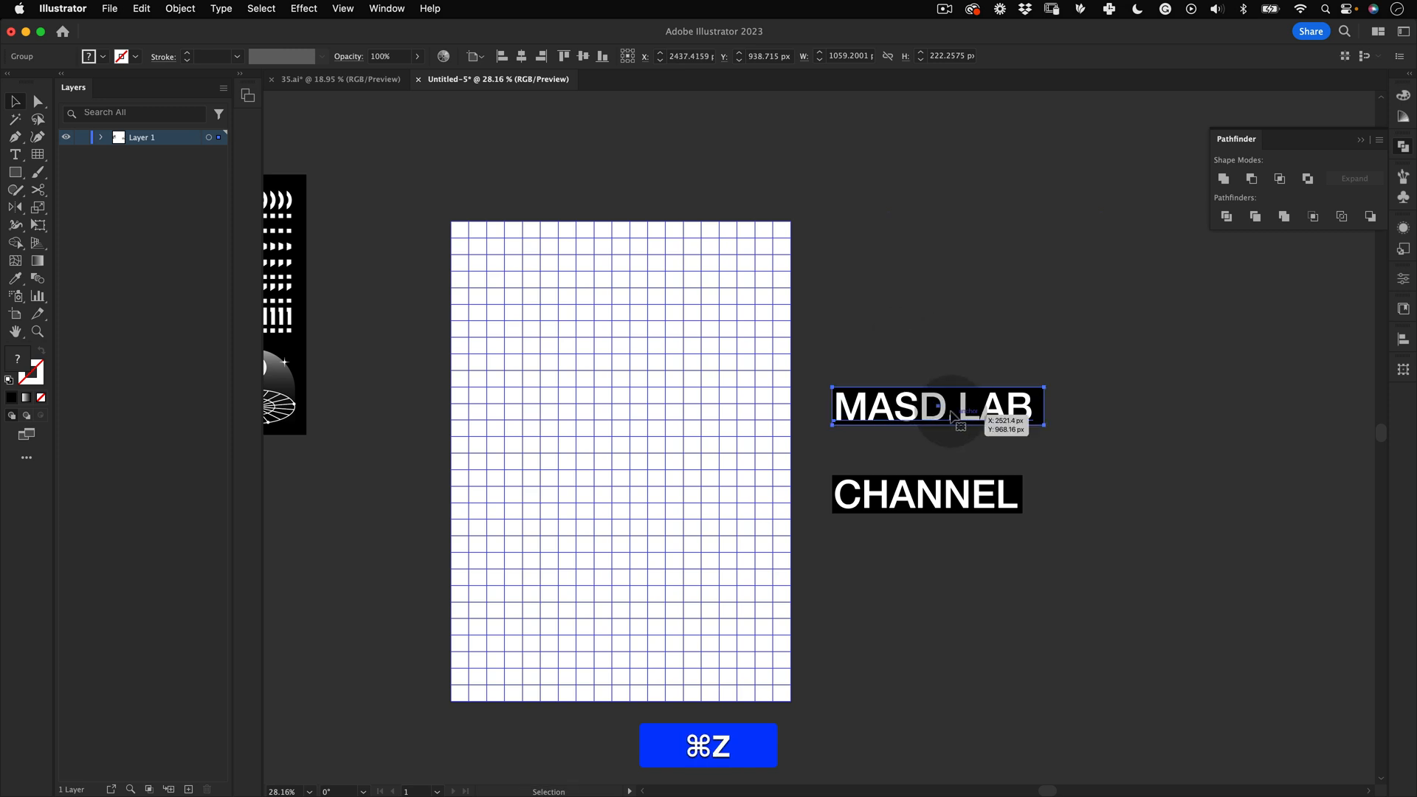
# Step: Duplicate the MASD.LAB group and place the copy above the original
pyautogui.moveTo(945, 417); pyautogui.dragTo(946, 288)
pyautogui.click(1138, 157)
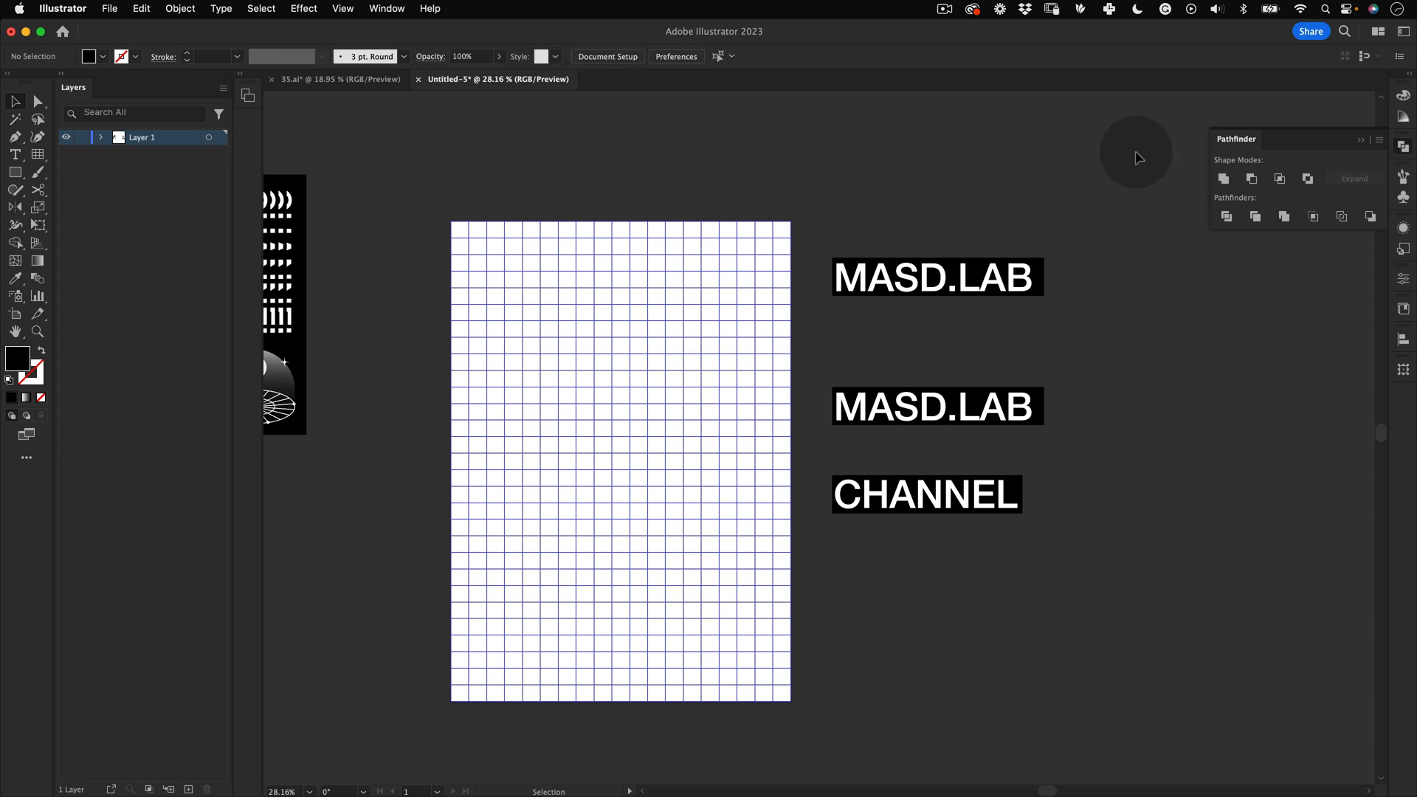
pyautogui.press('super+z')
pyautogui.moveTo(903, 402); pyautogui.dragTo(963, 361)
pyautogui.press('v')
pyautogui.click(942, 246)
pyautogui.press('super+z')
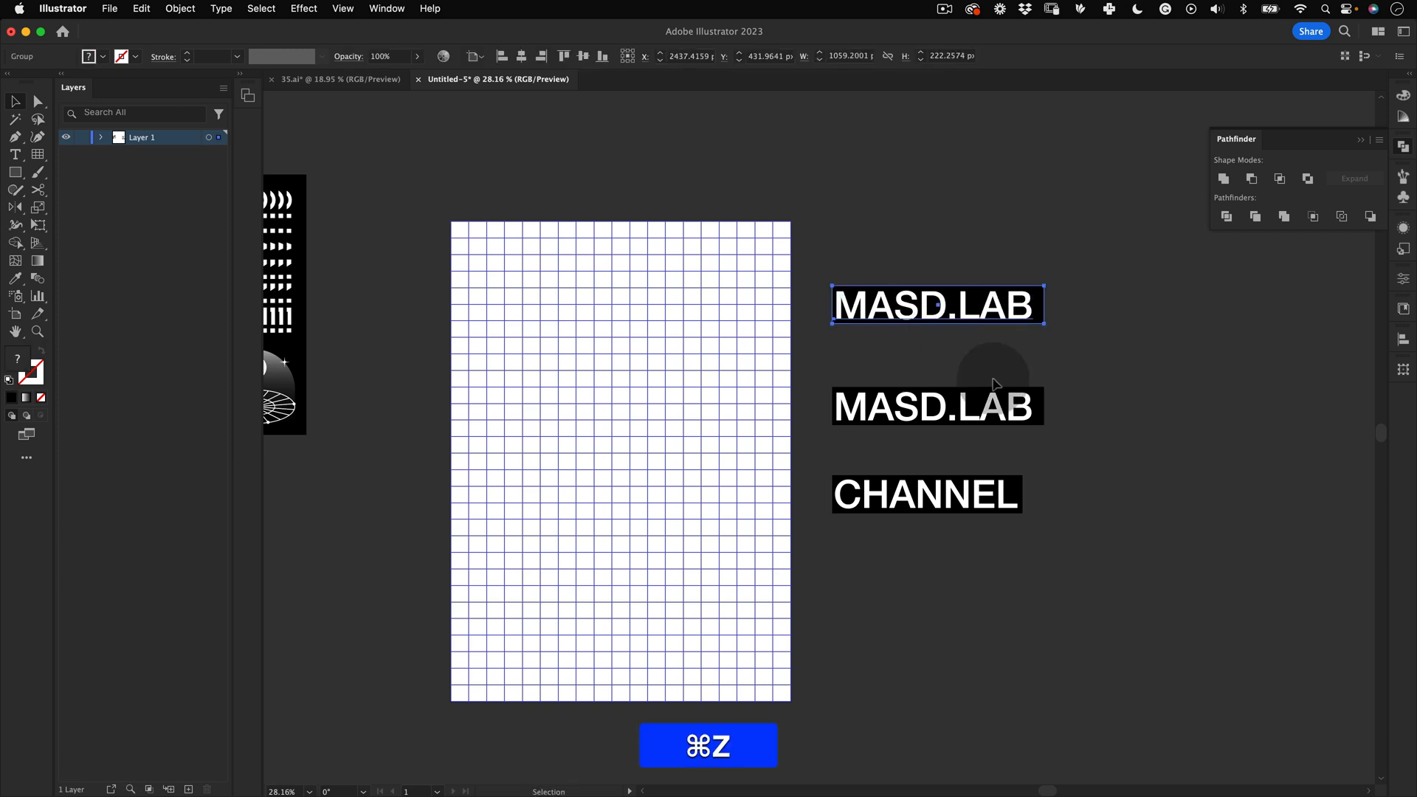
# Step: Move the lower MASD.LAB group up closer to the copy above it
pyautogui.click(1081, 365)
pyautogui.click(974, 417)
pyautogui.moveTo(1090, 250); pyautogui.dragTo(998, 386)
pyautogui.click(1092, 252)
pyautogui.click(998, 406)
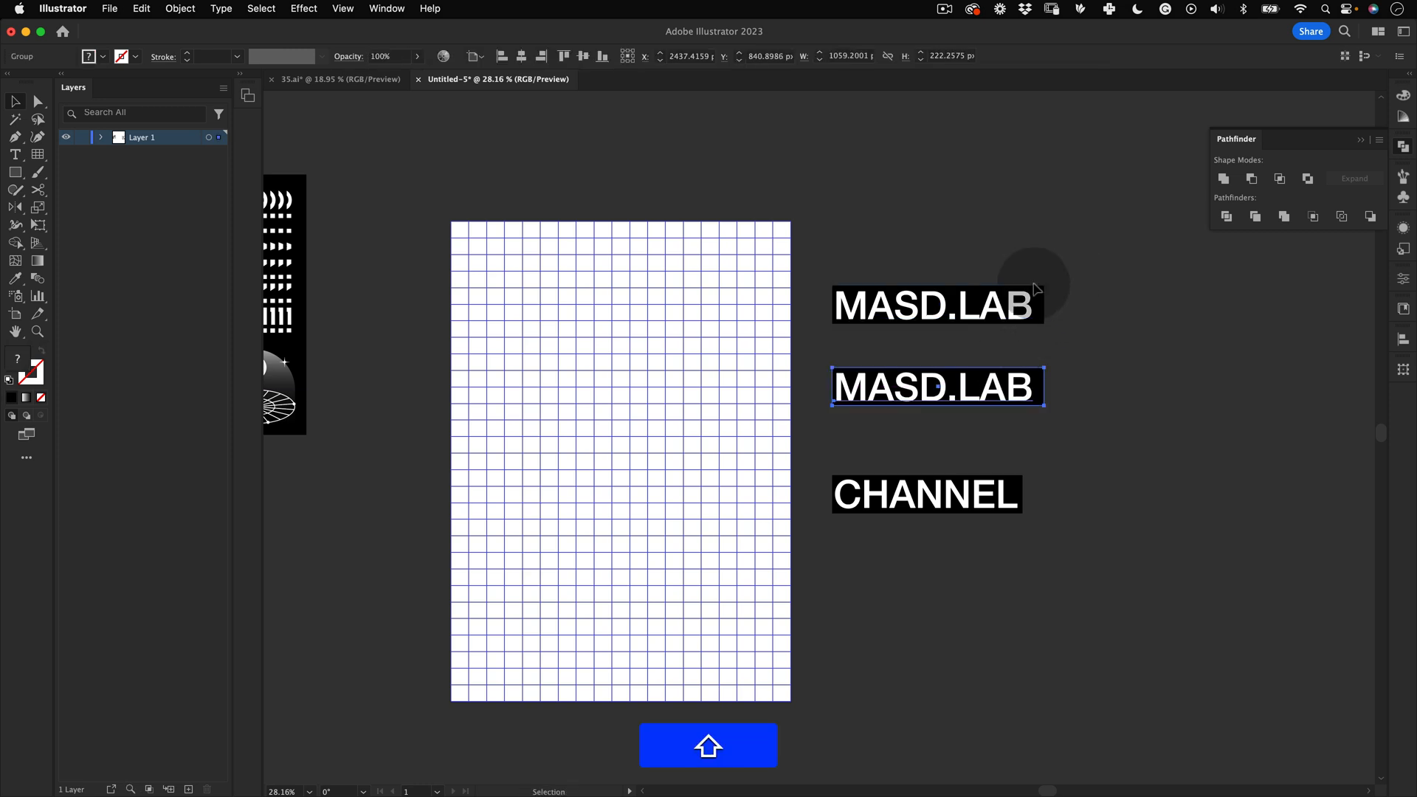
# Step: Select both MASD.LAB groups and make a blend between them
pyautogui.moveTo(1071, 219); pyautogui.dragTo(935, 442)
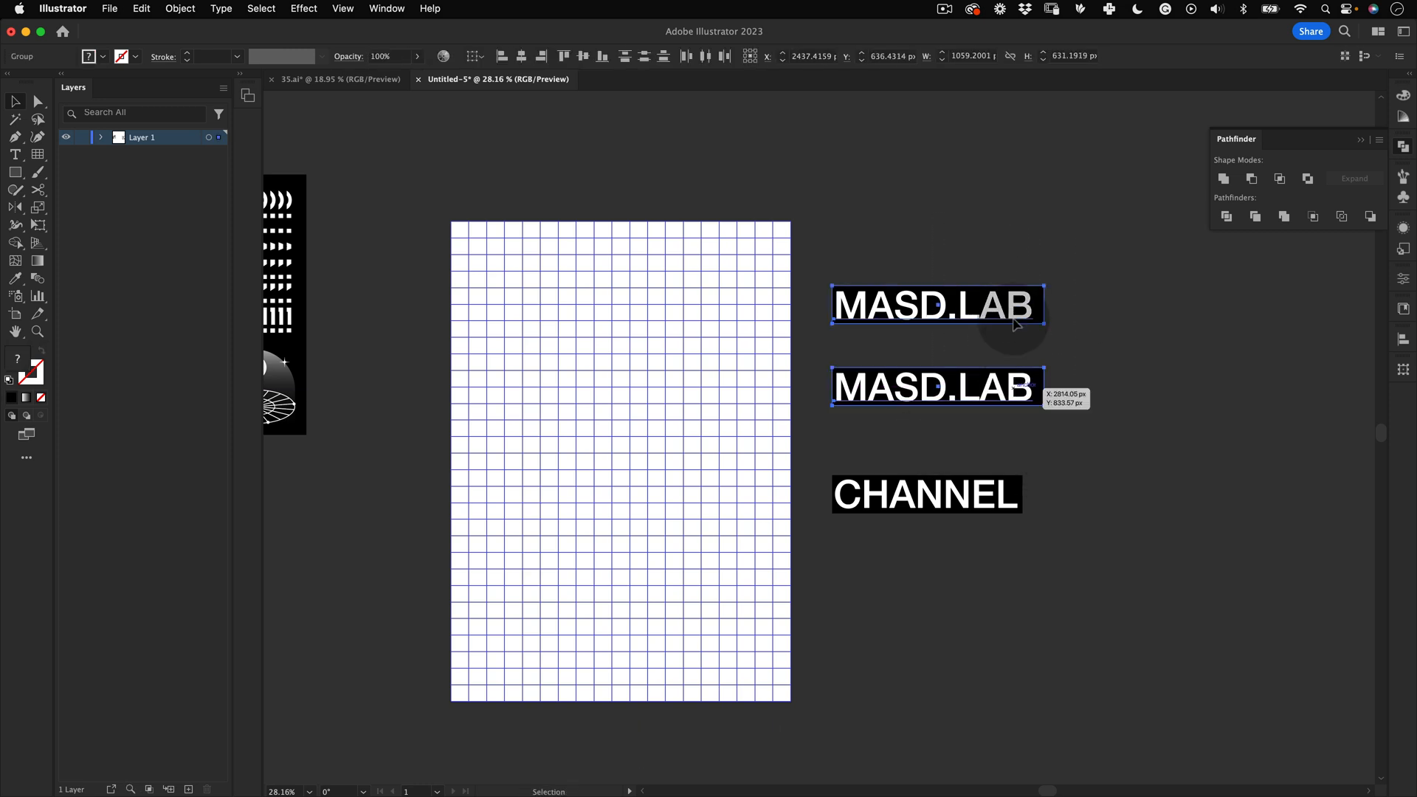
pyautogui.click(1094, 244)
pyautogui.moveTo(1095, 239); pyautogui.dragTo(941, 389)
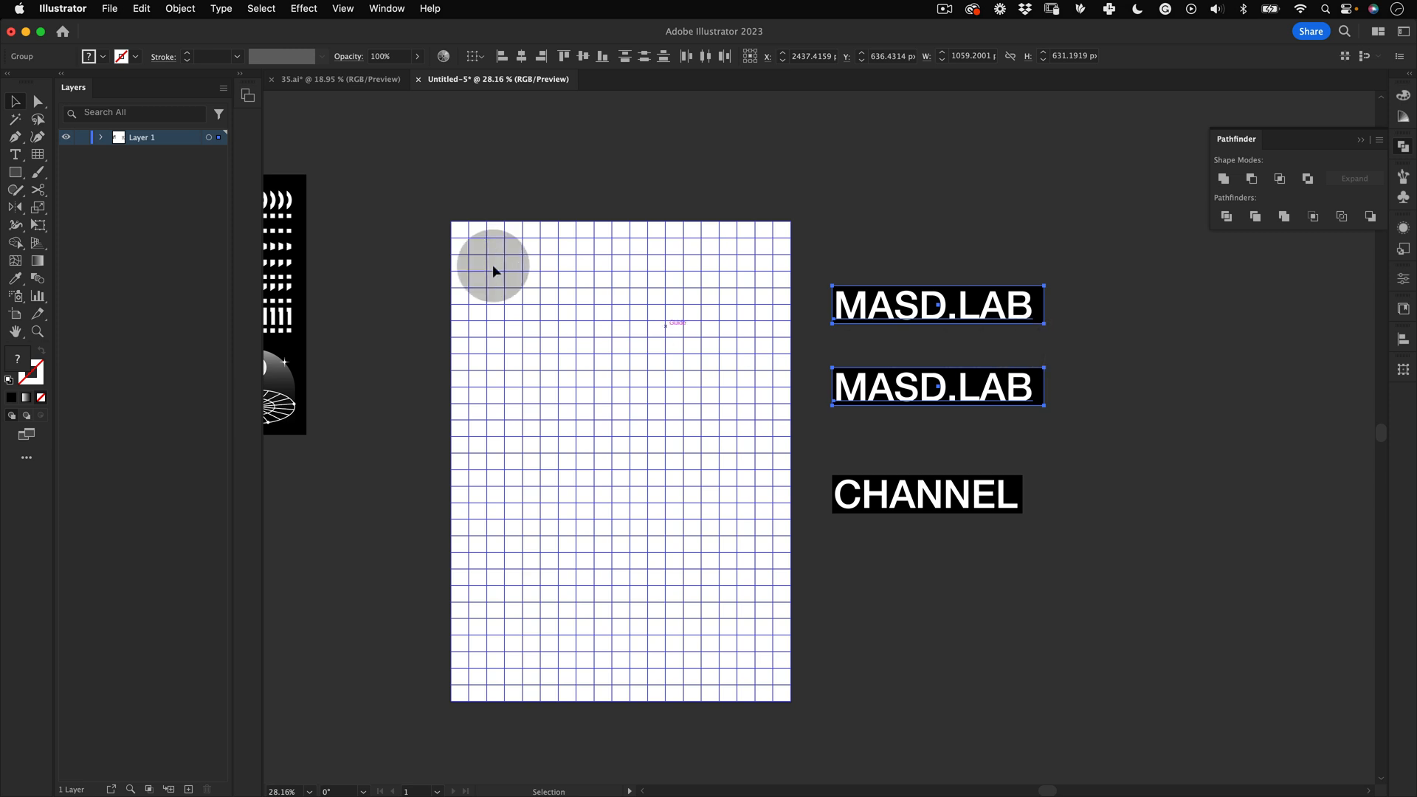
pyautogui.click(180, 8)
pyautogui.moveTo(301, 491)
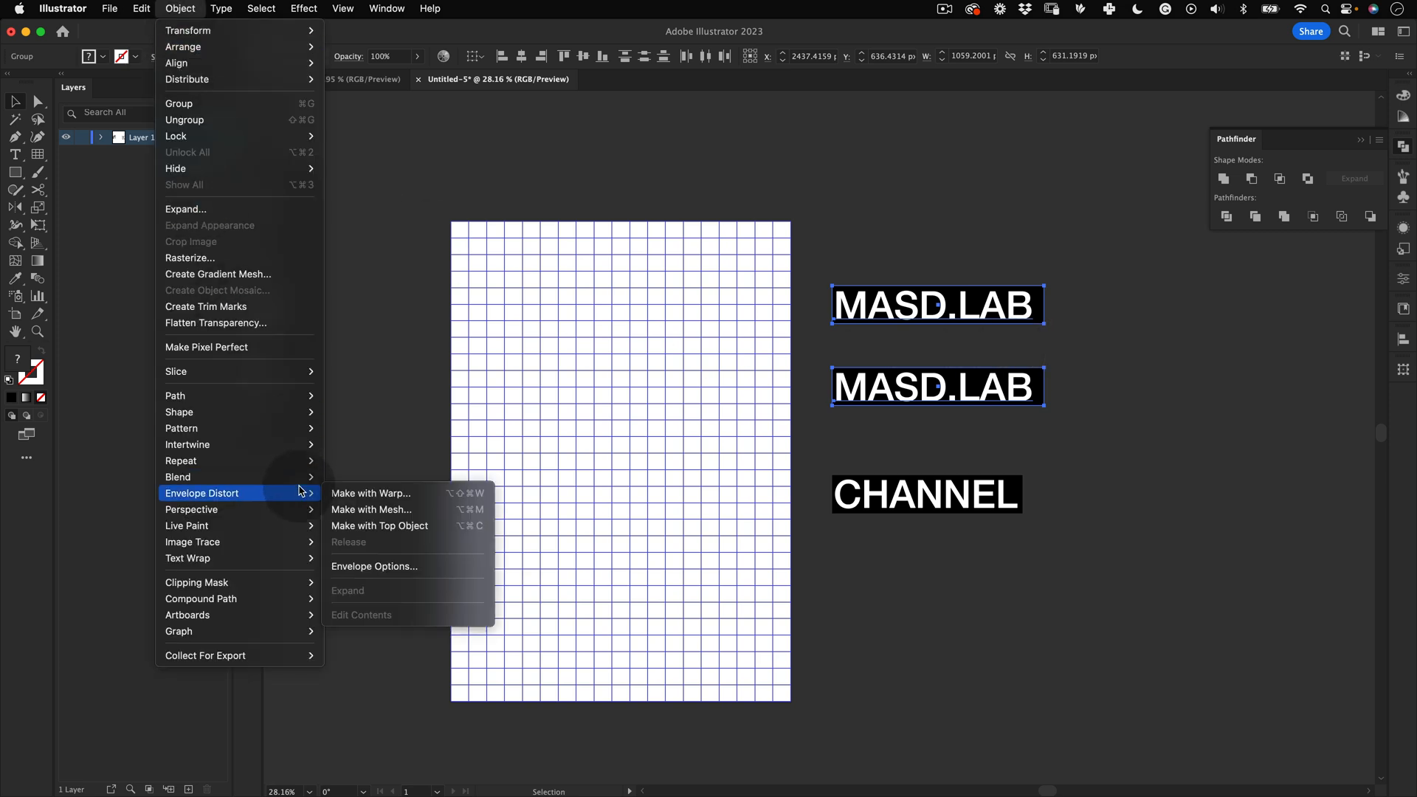
pyautogui.click(373, 479)
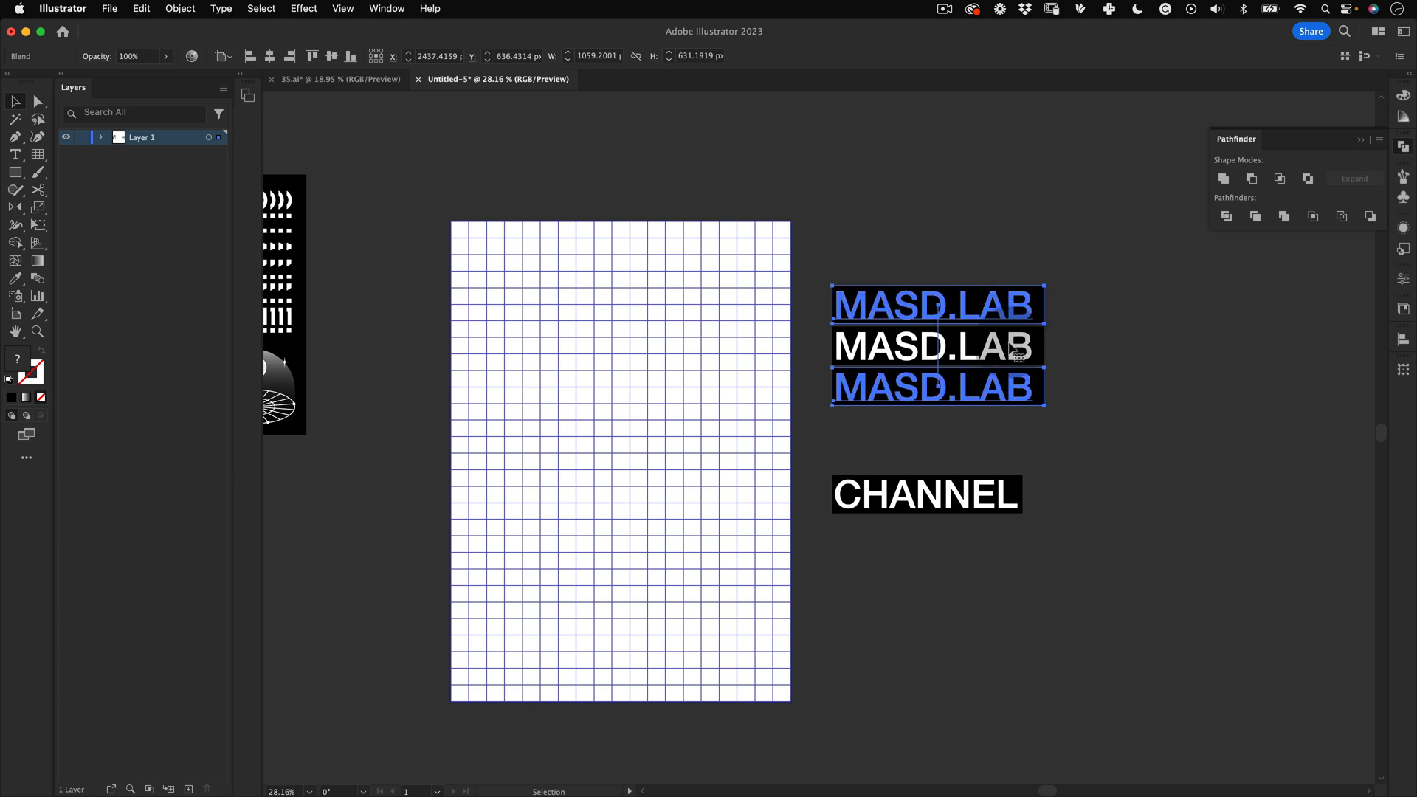
# Step: Set the blend options to Specified Steps with 5 steps
pyautogui.doubleClick(37, 278)
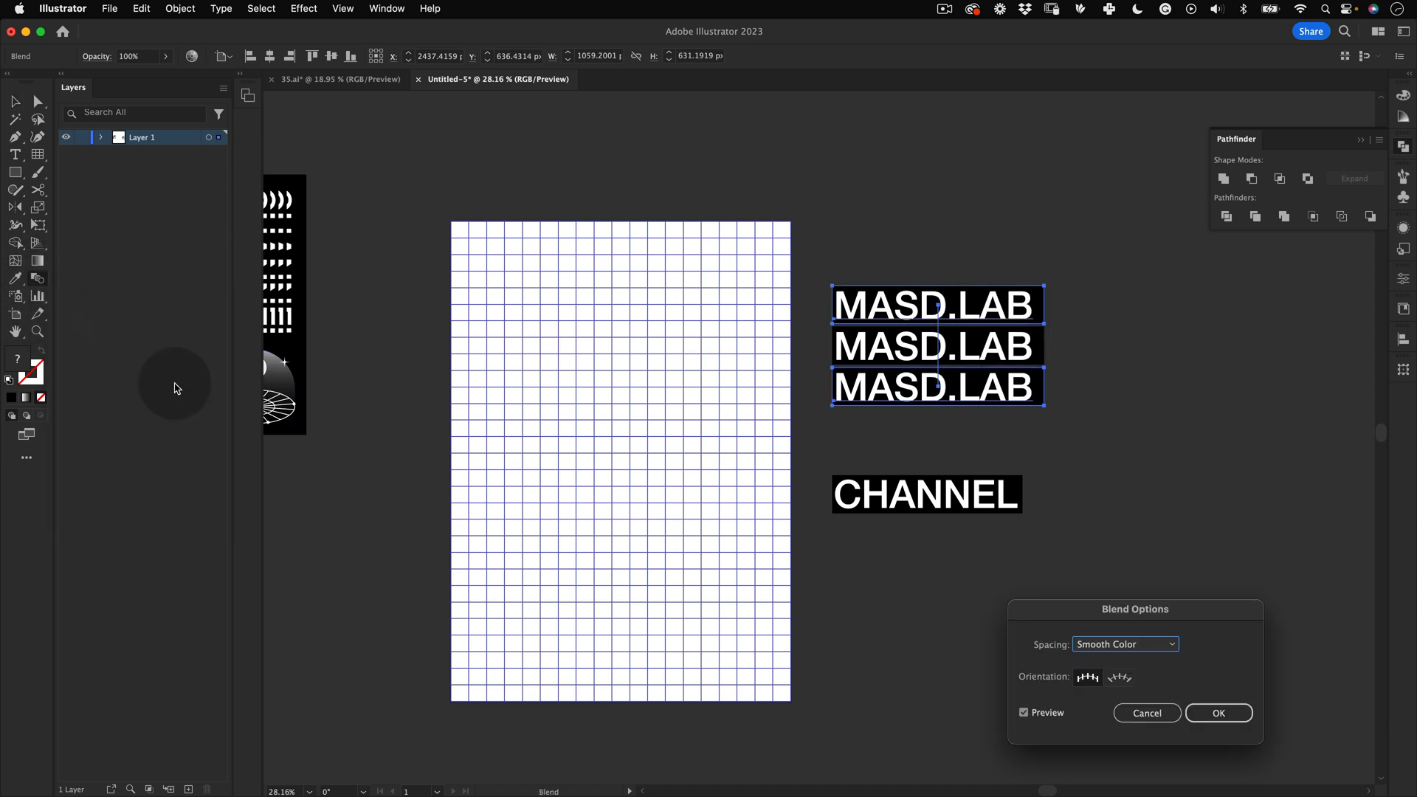
pyautogui.moveTo(1175, 607); pyautogui.dragTo(659, 200)
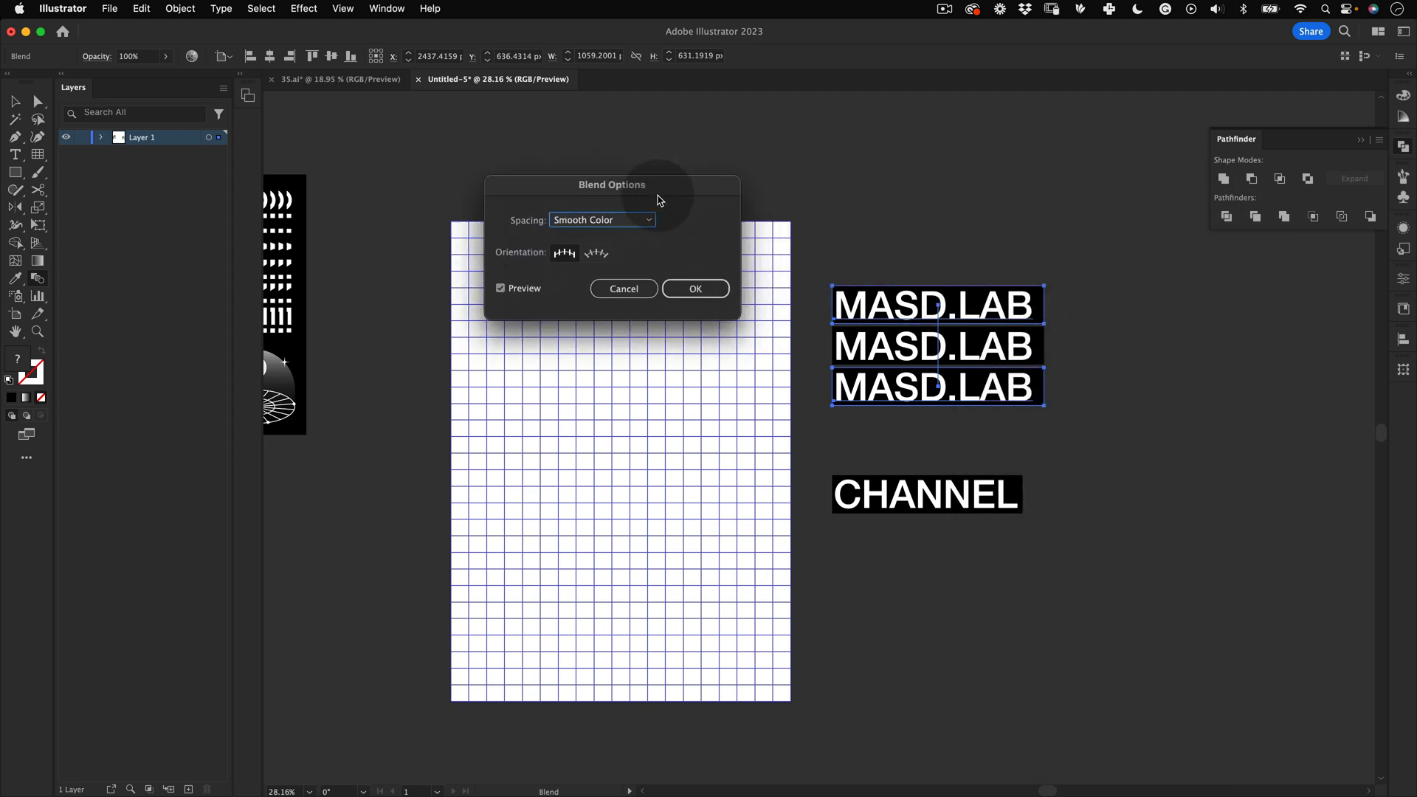
pyautogui.click(616, 222)
pyautogui.click(624, 252)
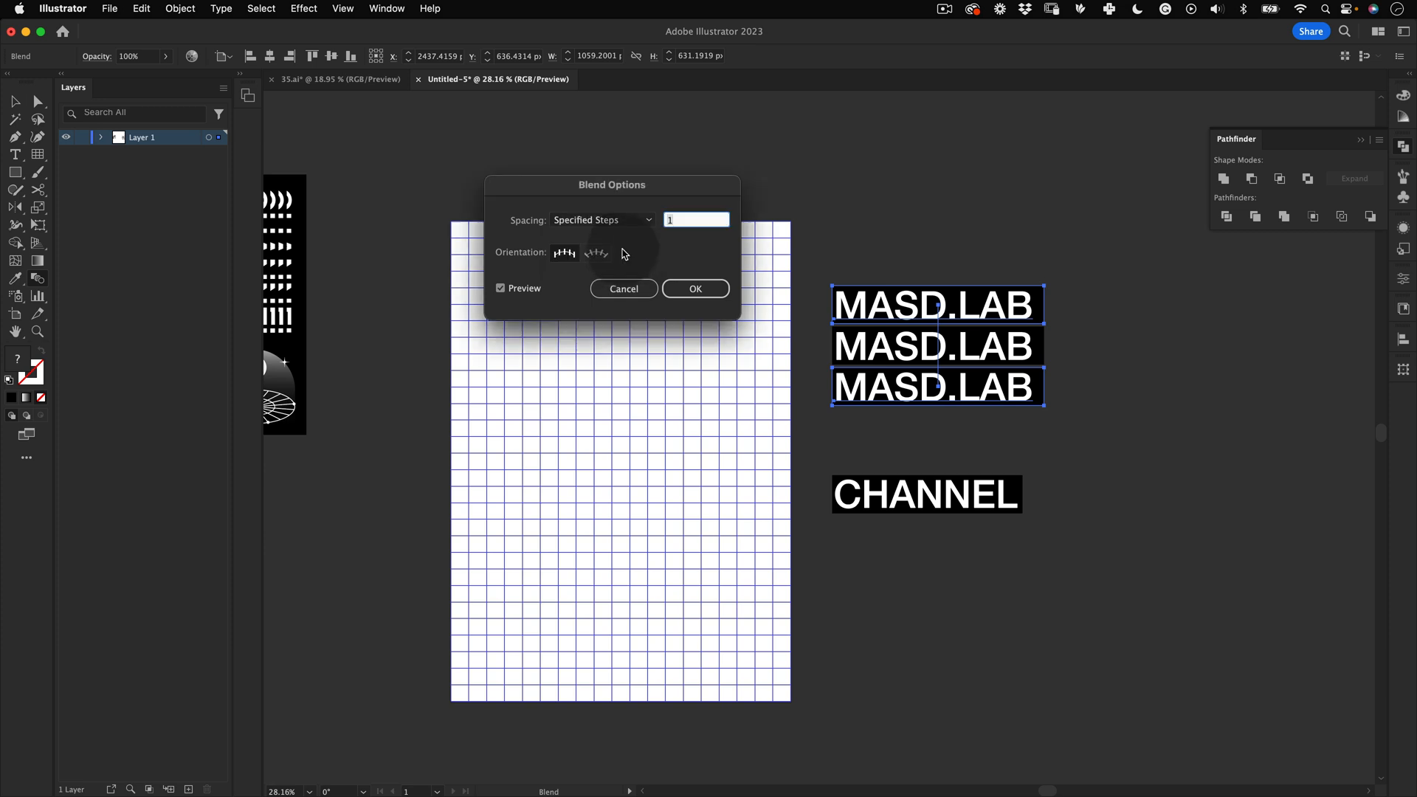
pyautogui.hotkey('shift', 'Up')
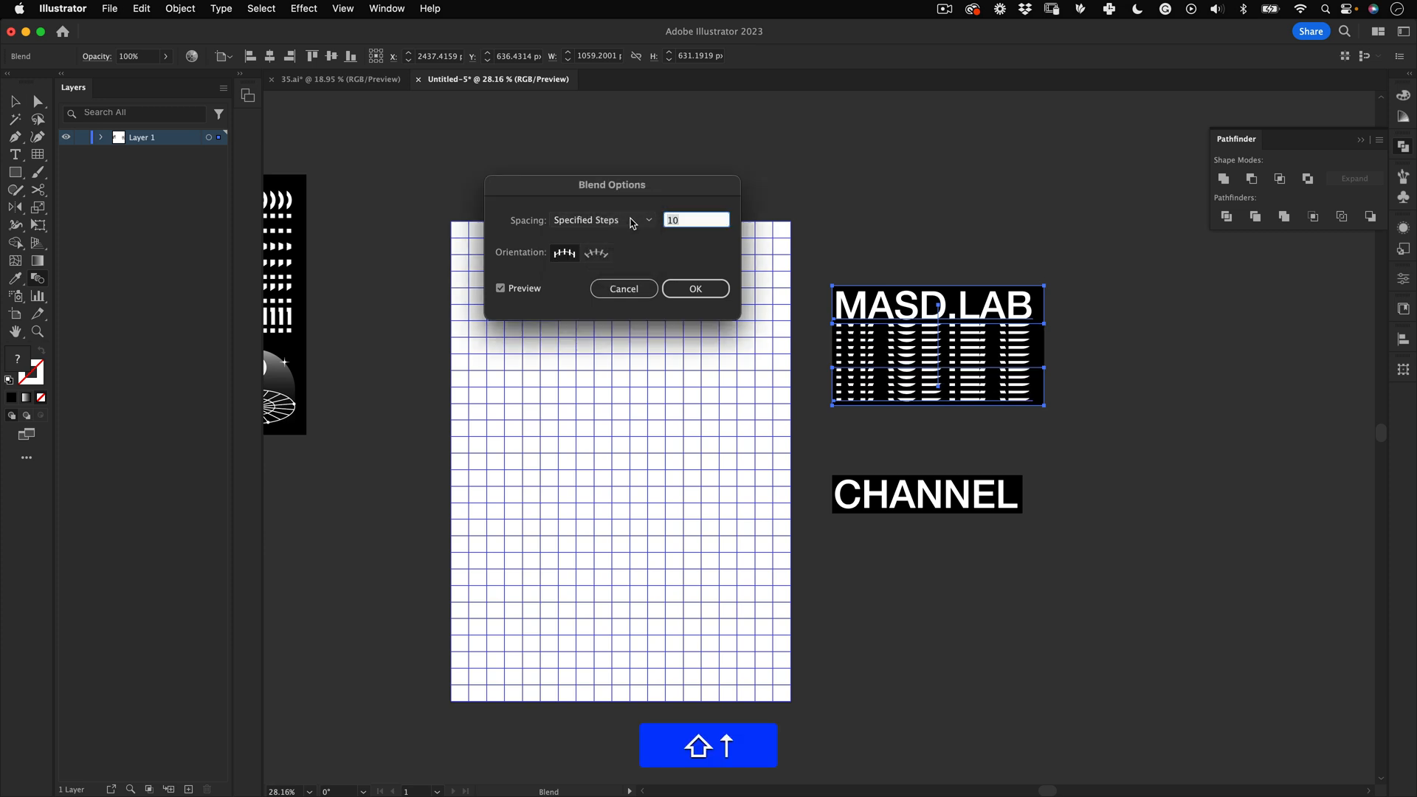
pyautogui.press('Down')
pyautogui.press('Down')
pyautogui.press('Down')
pyautogui.press('Down')
pyautogui.press('Down')
pyautogui.press('Down')
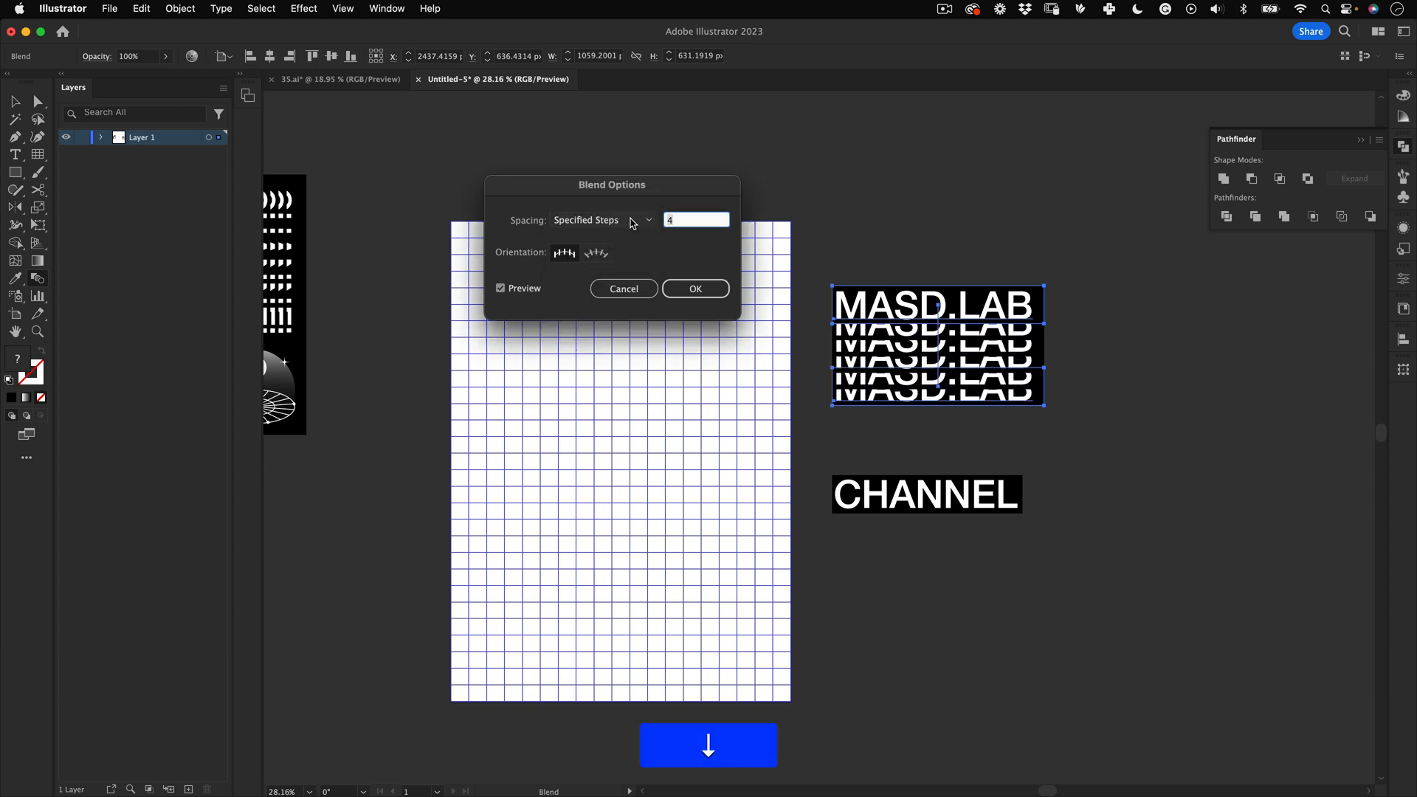
pyautogui.press('Up')
pyautogui.press('Up')
pyautogui.press('Up')
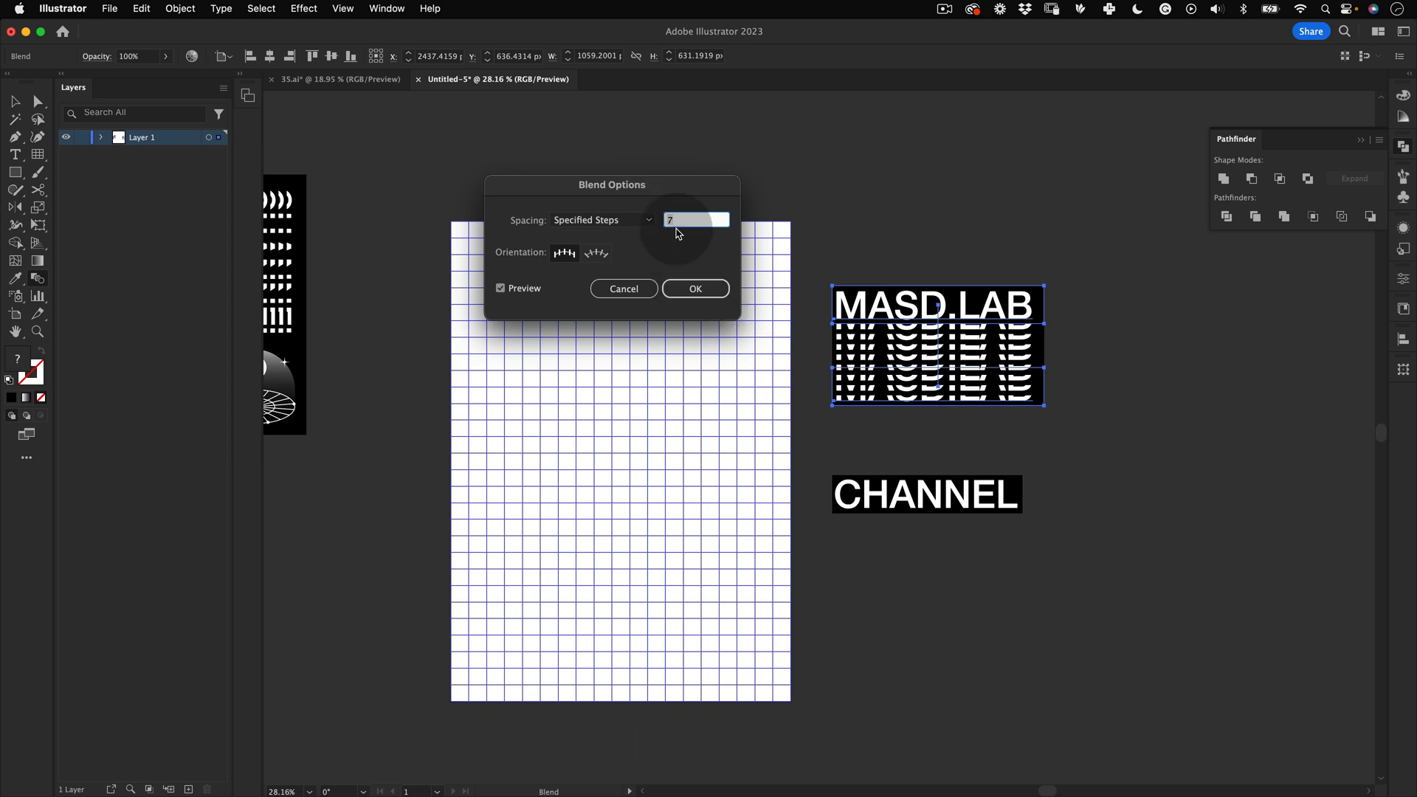
pyautogui.press('Down')
pyautogui.press('Down')
pyautogui.click(701, 287)
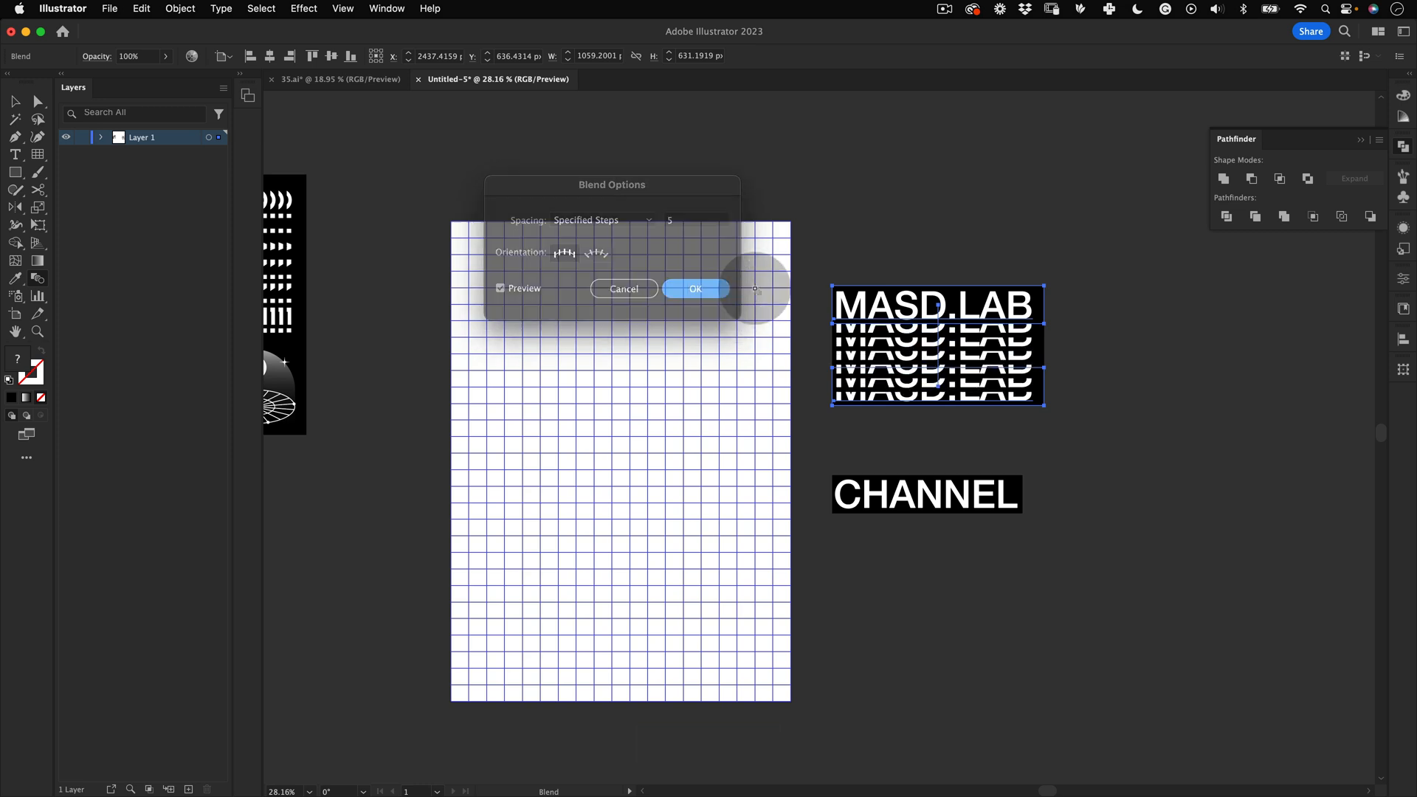
# Step: Inside the blend, bring the lower MASD.LAB group to the front
pyautogui.press('v')
pyautogui.click(914, 410)
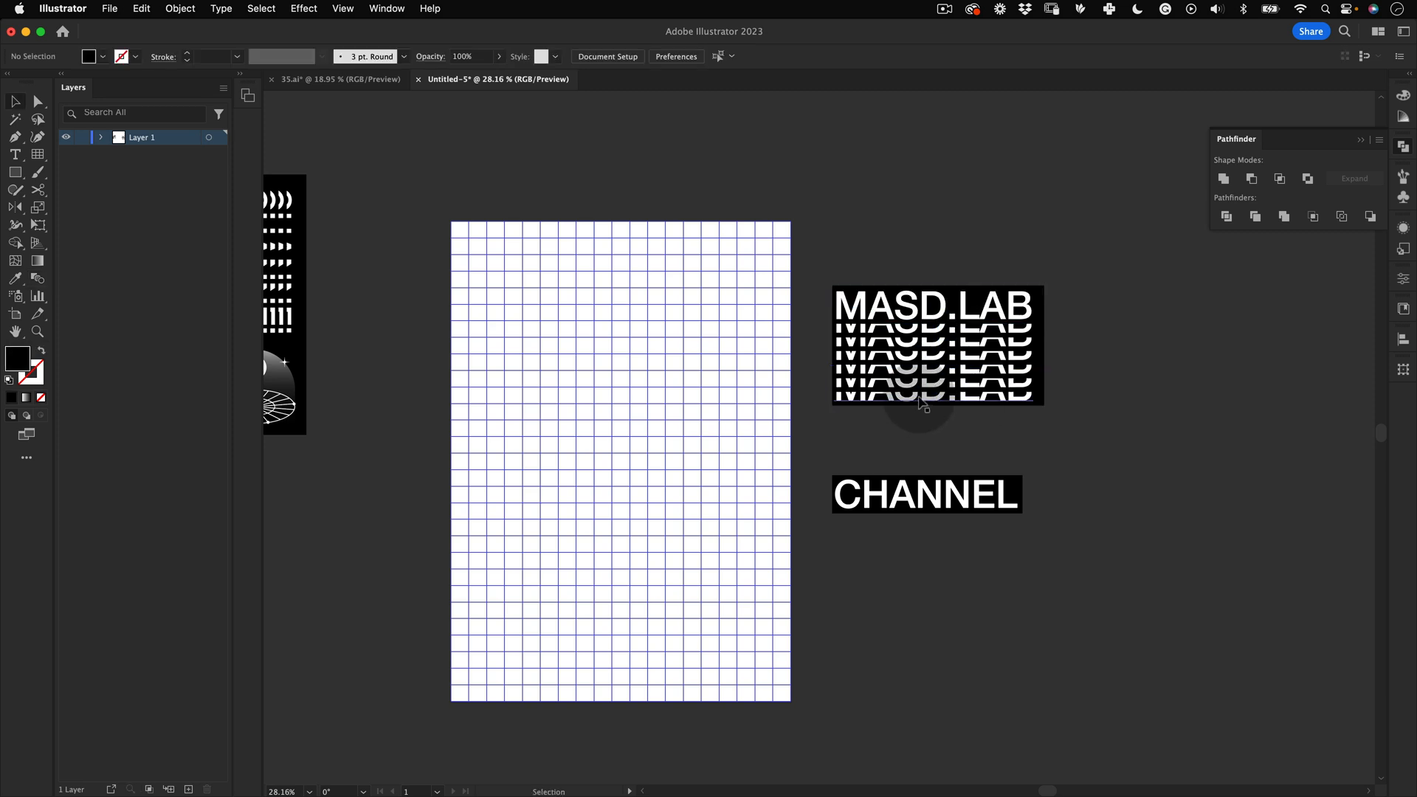
pyautogui.doubleClick(920, 400)
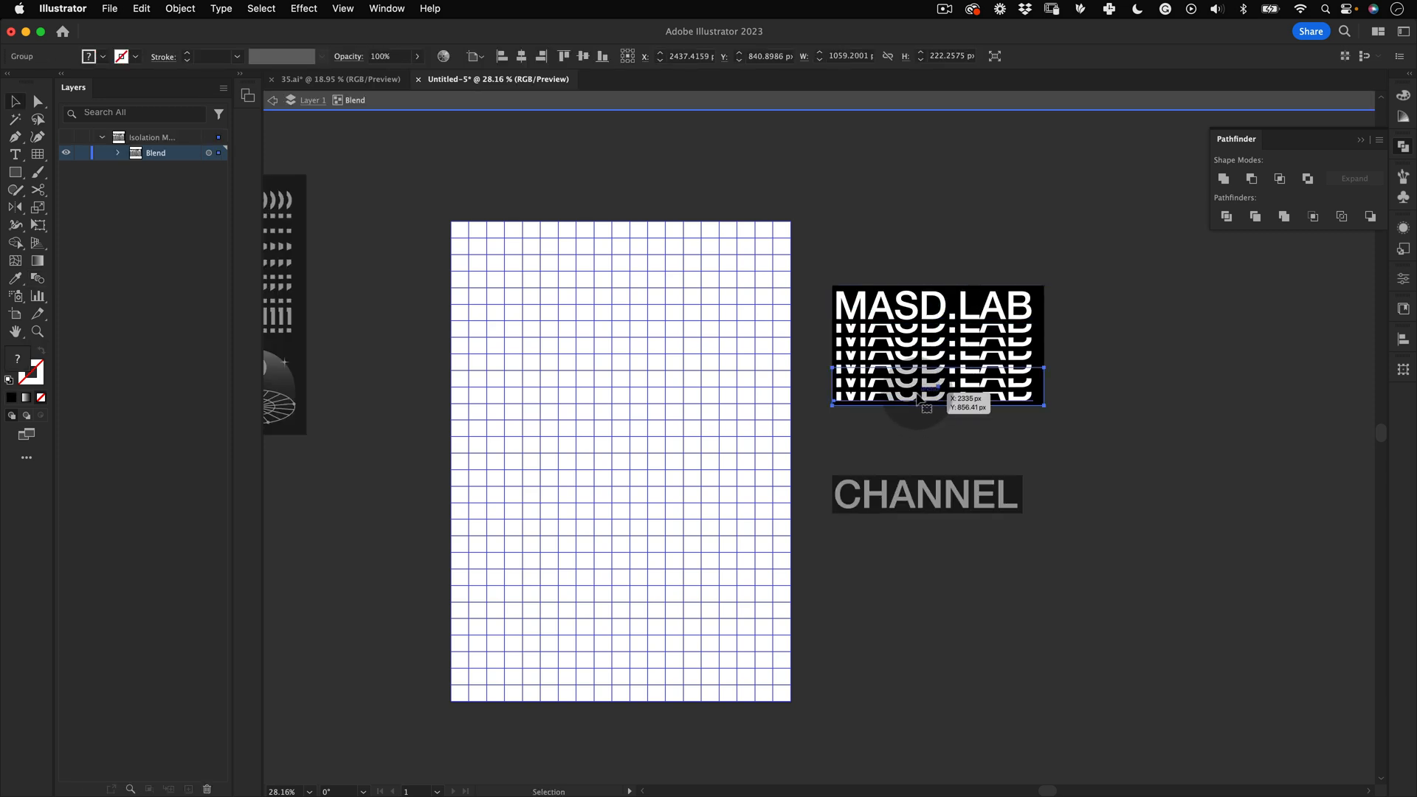
pyautogui.rightClick(918, 399)
pyautogui.moveTo(1015, 709)
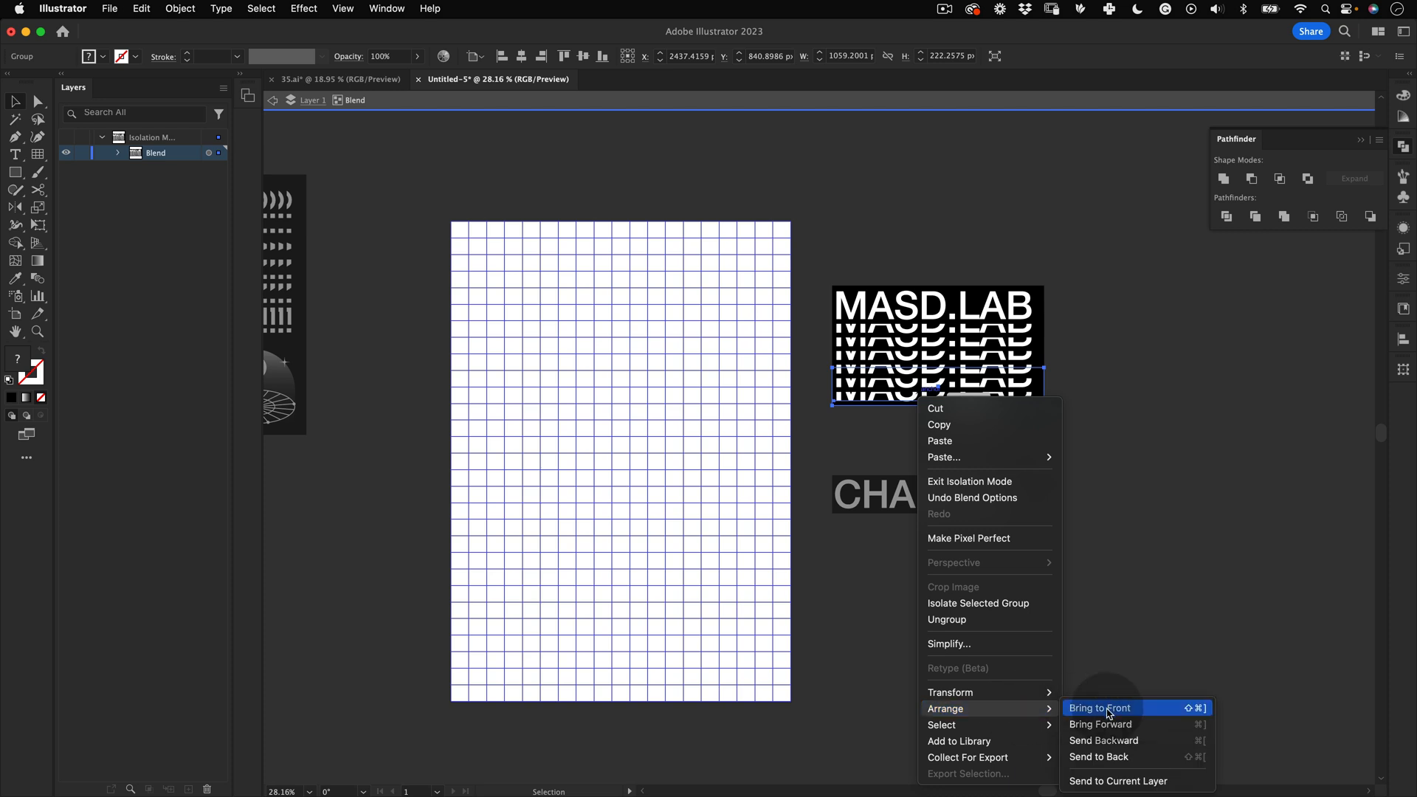
pyautogui.click(1105, 706)
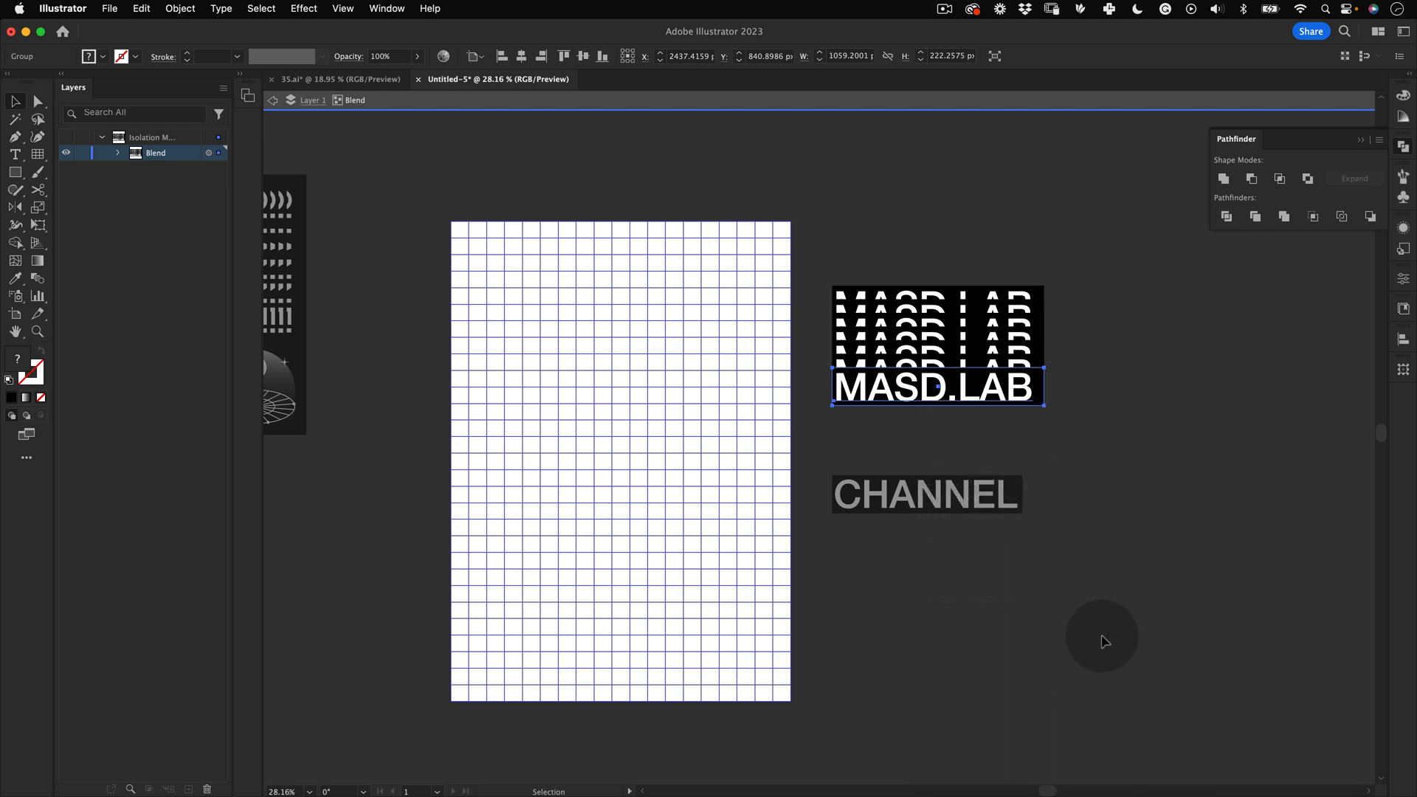
pyautogui.doubleClick(1097, 363)
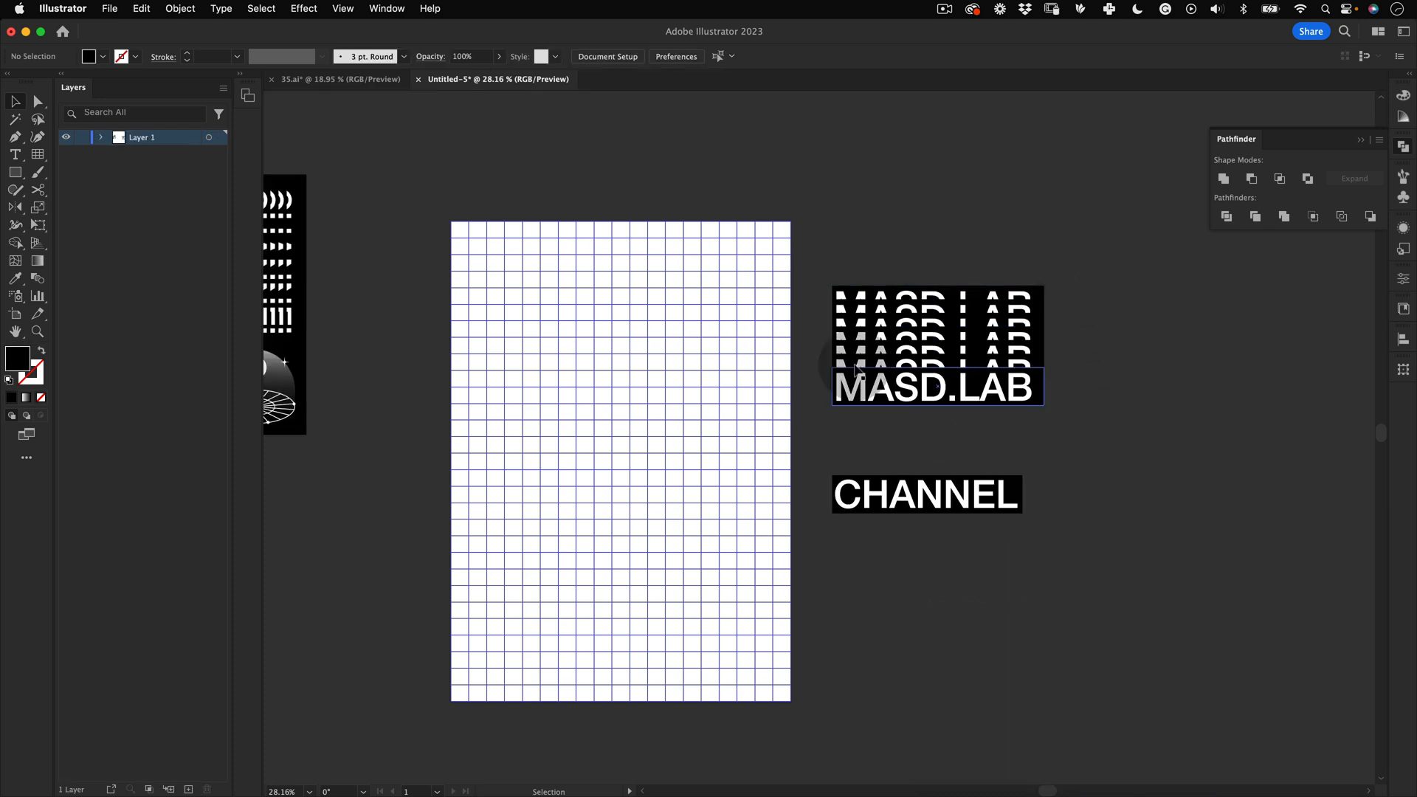
# Step: Try to rotate the MASD.LAB blend a quarter turn
pyautogui.moveTo(1098, 240); pyautogui.dragTo(996, 228)
pyautogui.hotkey('shift', 'e')
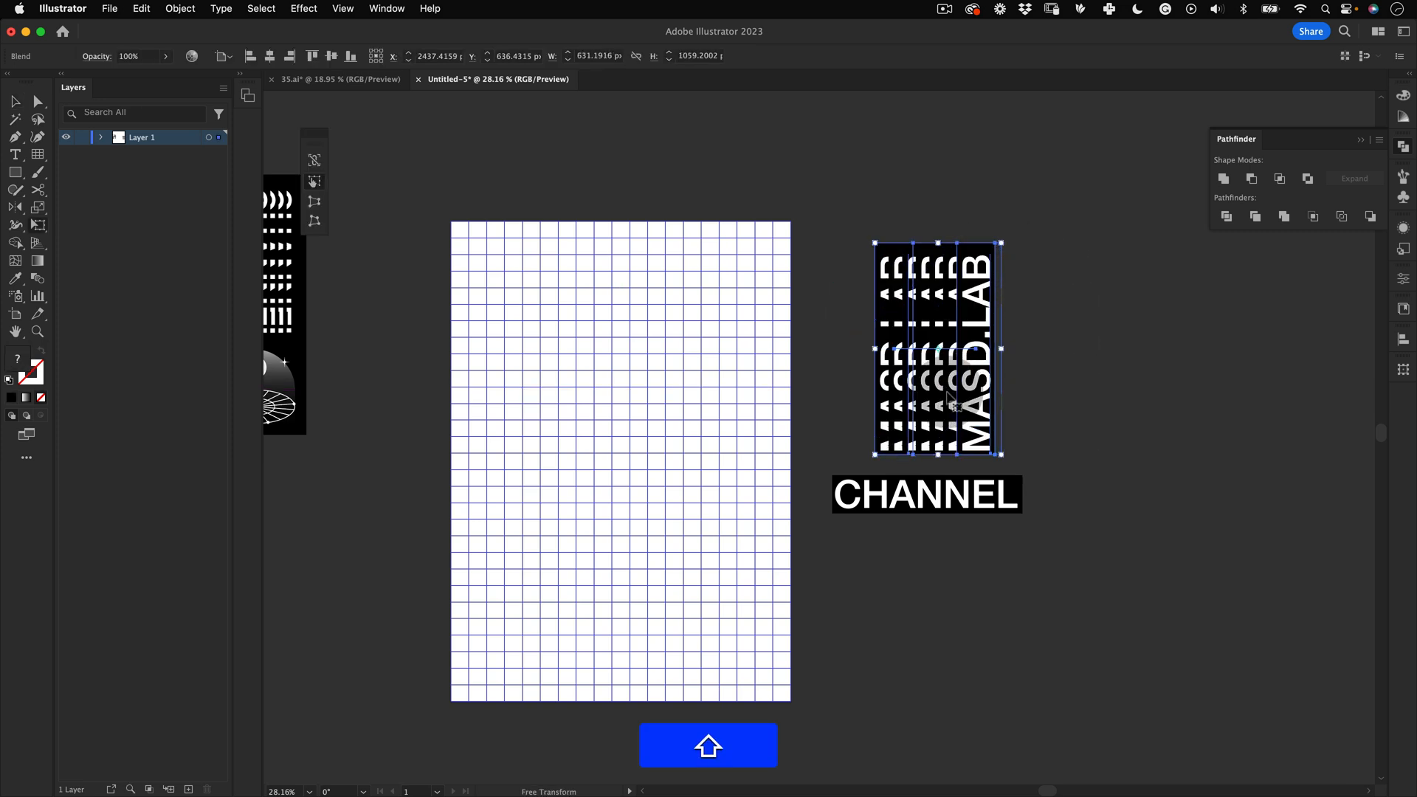
pyautogui.hotkey('shift', 'v')
pyautogui.moveTo(983, 390); pyautogui.dragTo(558, 622)
pyautogui.press('super+z')
pyautogui.press('super+z')
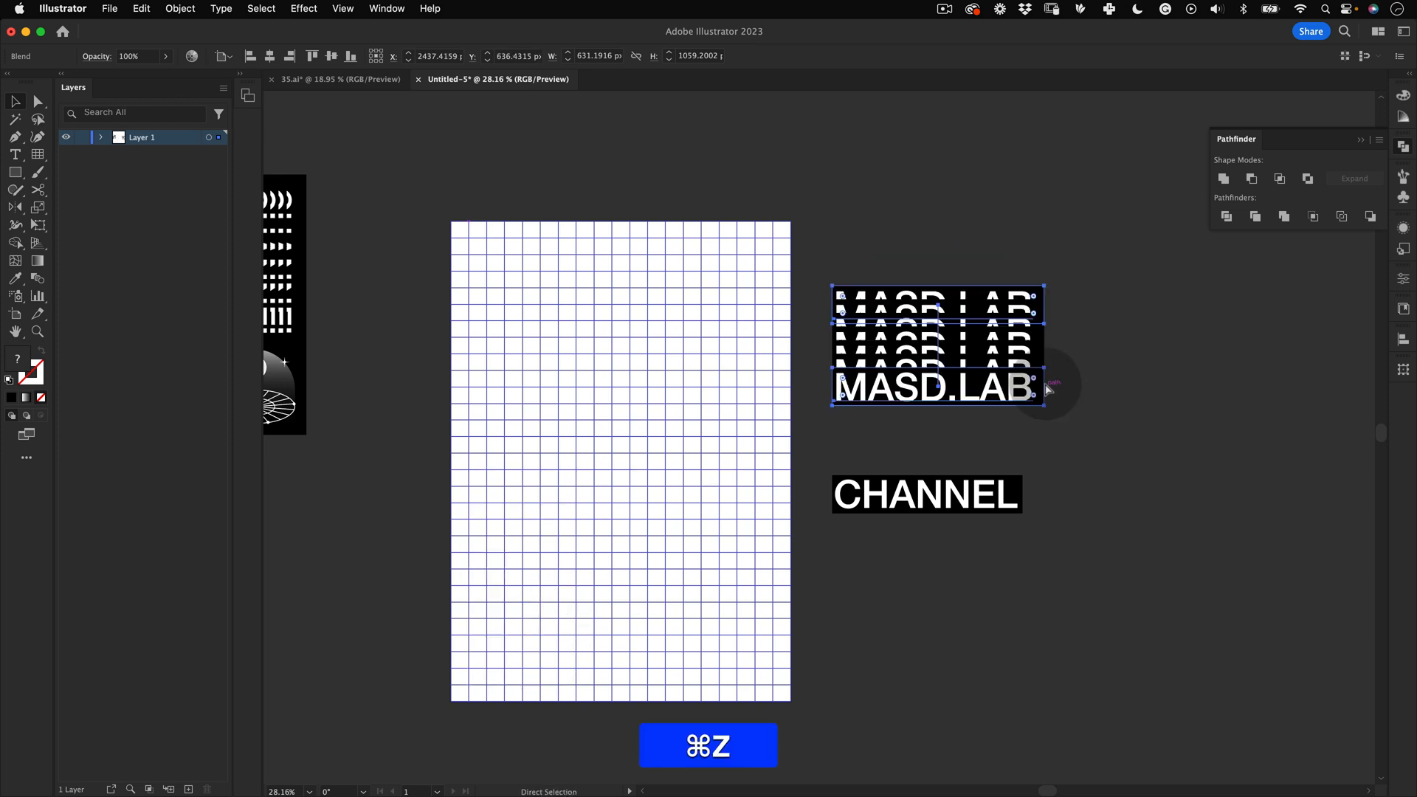
# Step: Duplicate the CHANNEL group straight down below the original
pyautogui.press('super+v')
pyautogui.click(1061, 398)
pyautogui.press('space')
pyautogui.moveTo(1053, 469); pyautogui.dragTo(1054, 398)
pyautogui.press('v')
pyautogui.click(941, 438)
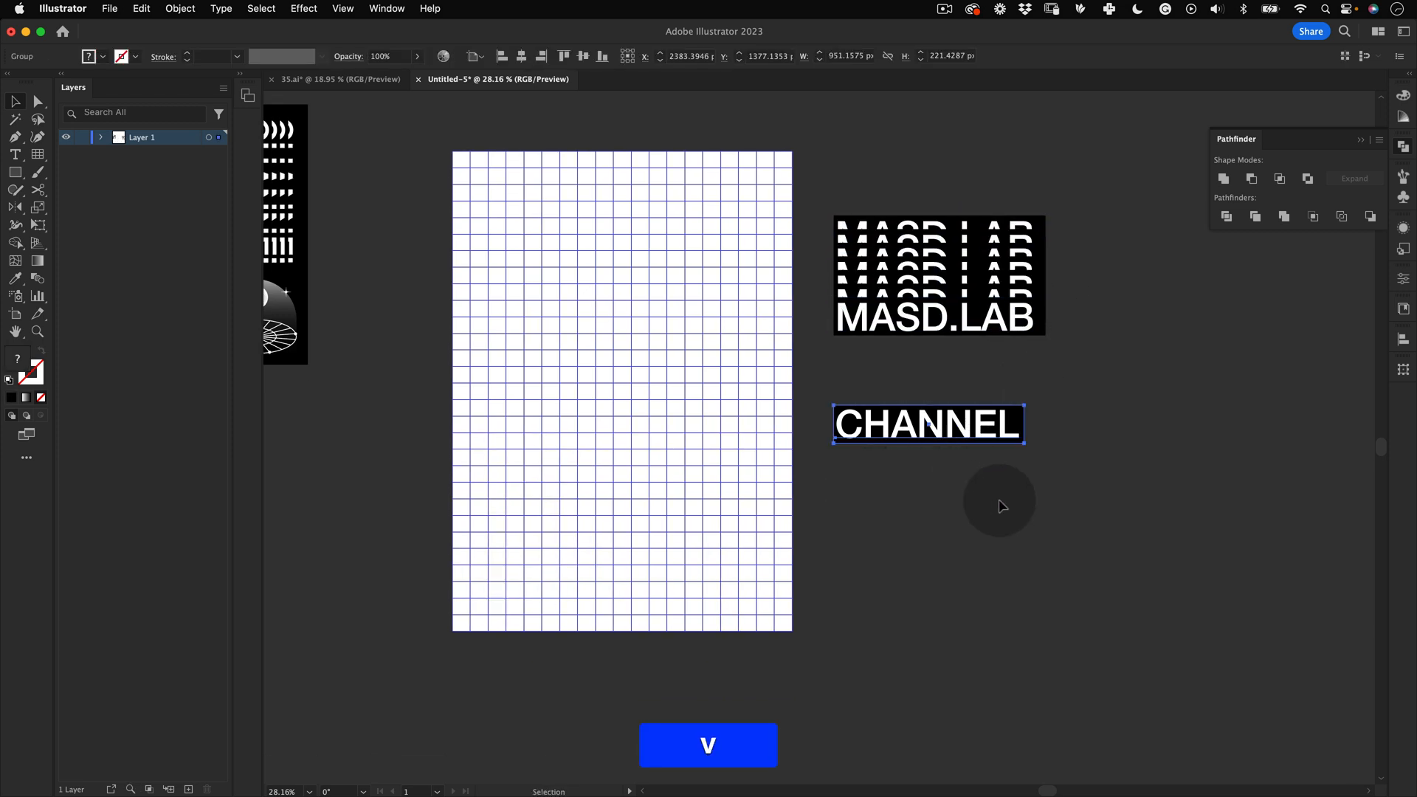
pyautogui.click(1061, 403)
pyautogui.click(912, 419)
pyautogui.click(929, 502)
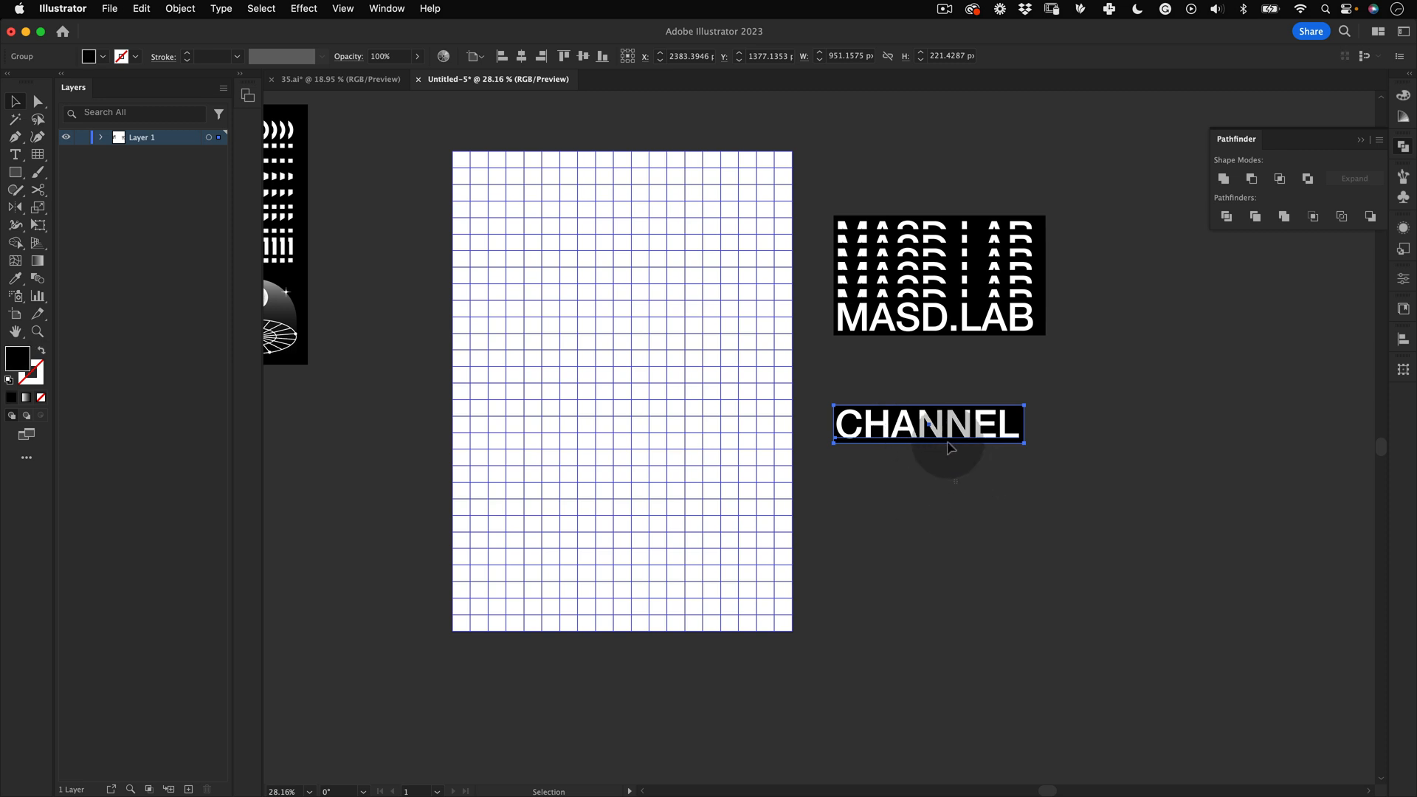
pyautogui.moveTo(948, 440); pyautogui.dragTo(959, 585)
pyautogui.press('super+z')
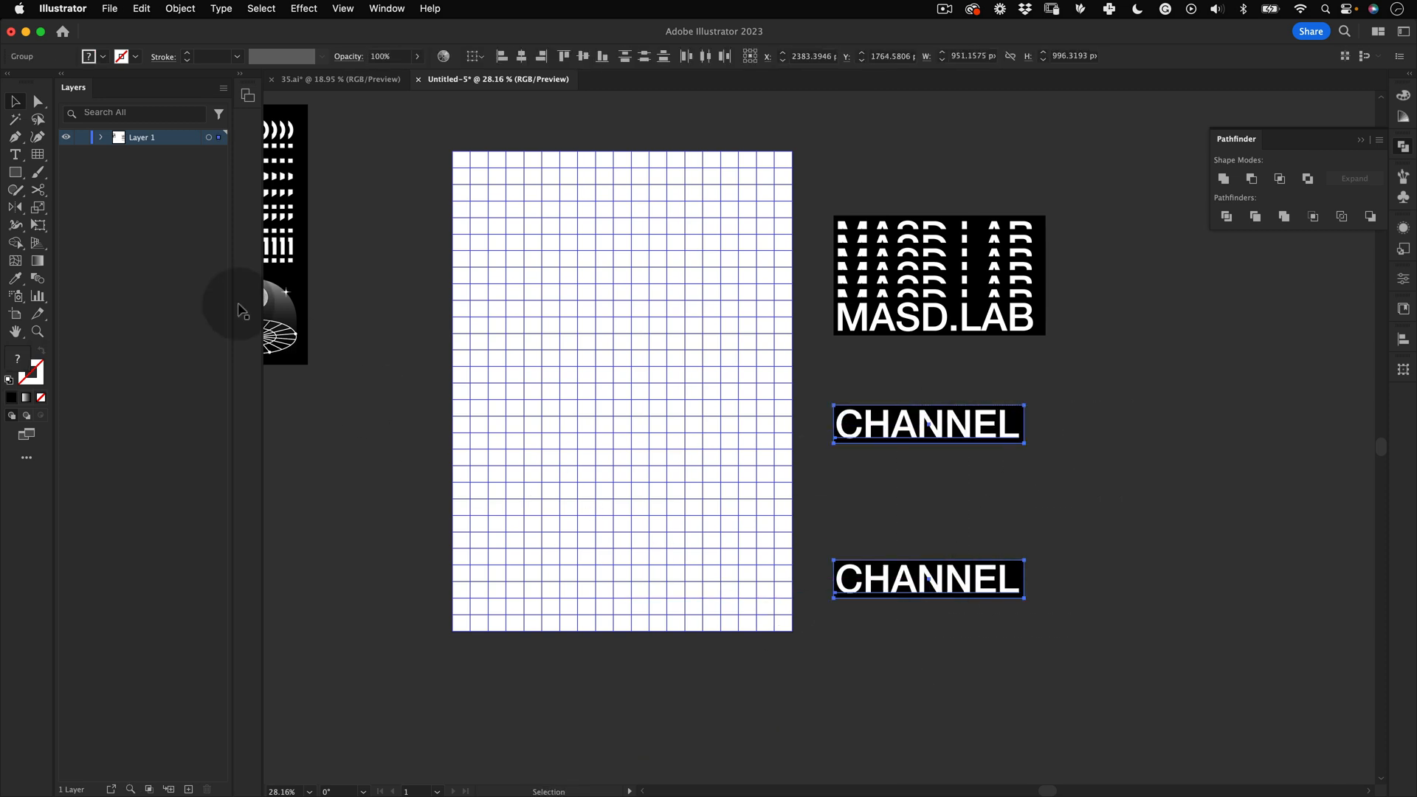
# Step: Make a blend between the two CHANNEL groups and, inside the blend, move the lower group up
pyautogui.click(180, 9)
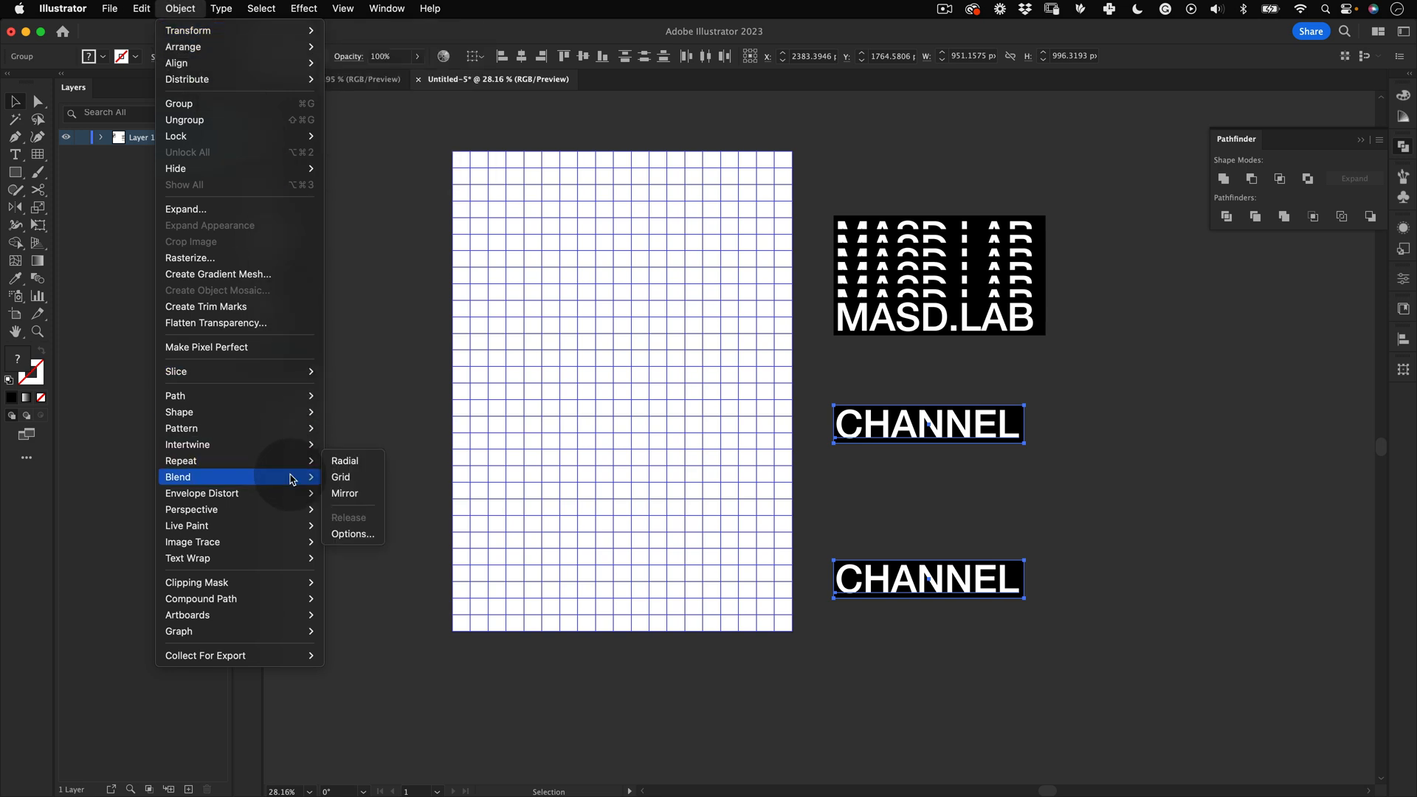
pyautogui.moveTo(295, 477)
pyautogui.click(384, 477)
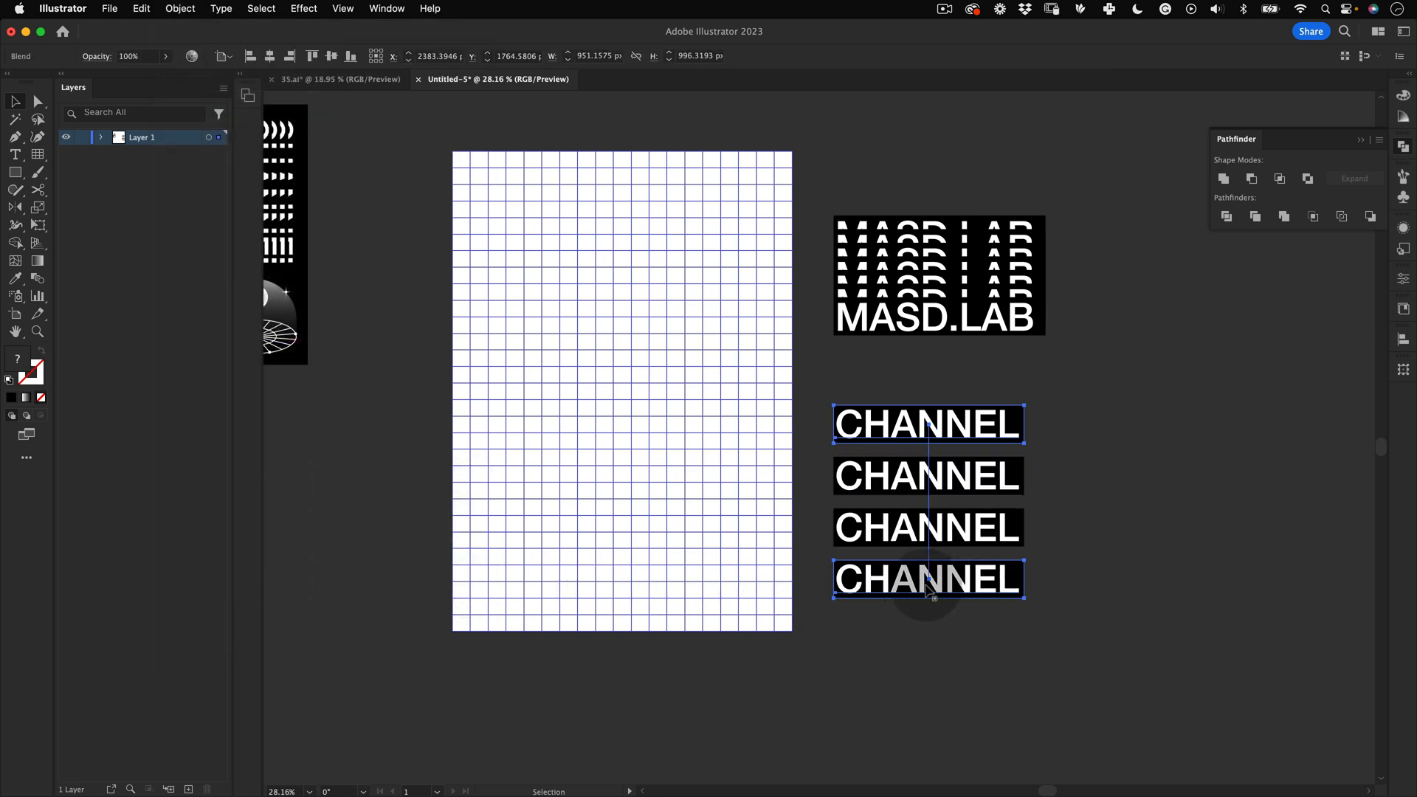
pyautogui.doubleClick(971, 579)
pyautogui.moveTo(971, 579); pyautogui.dragTo(971, 543)
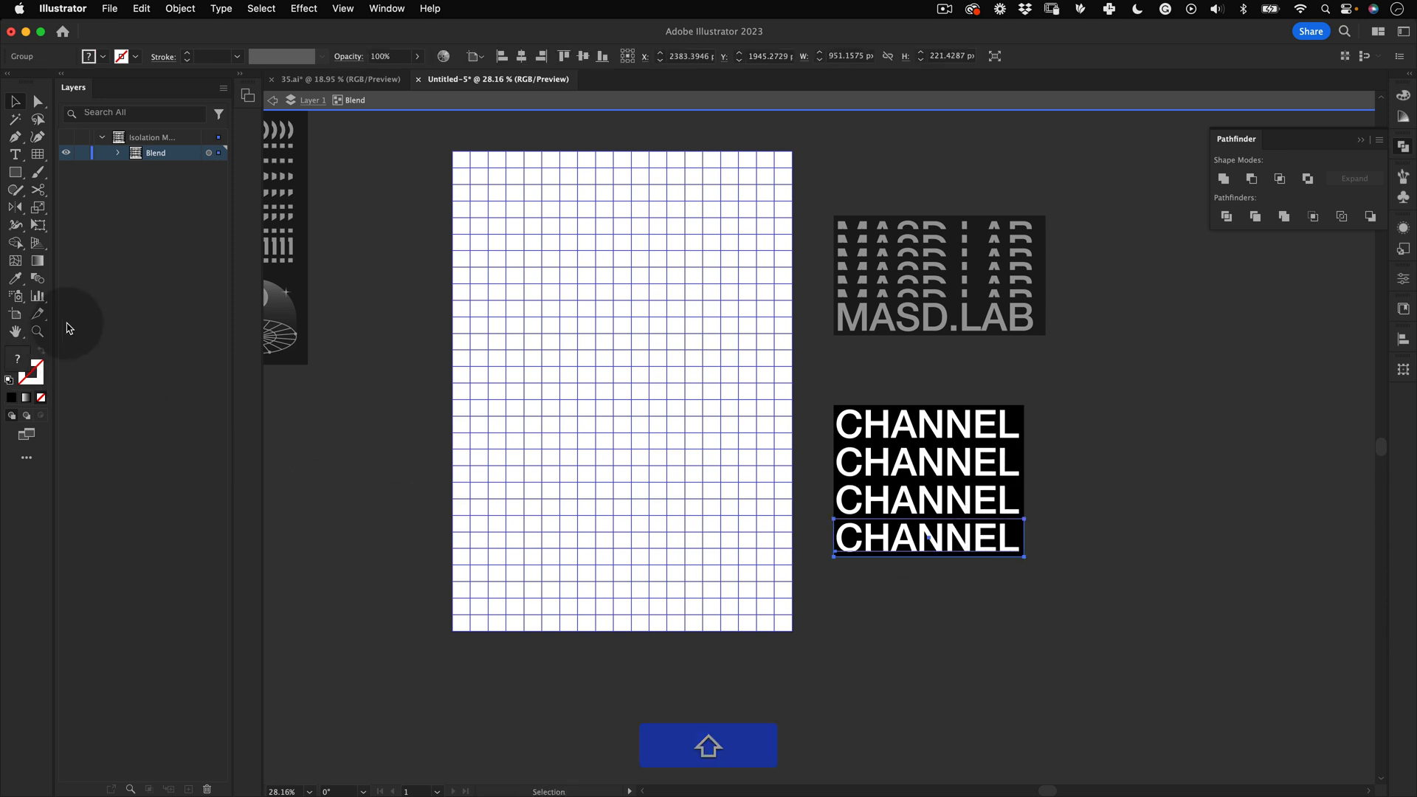
# Step: Set the CHANNEL blend options to Specified Steps with 5 steps
pyautogui.doubleClick(37, 280)
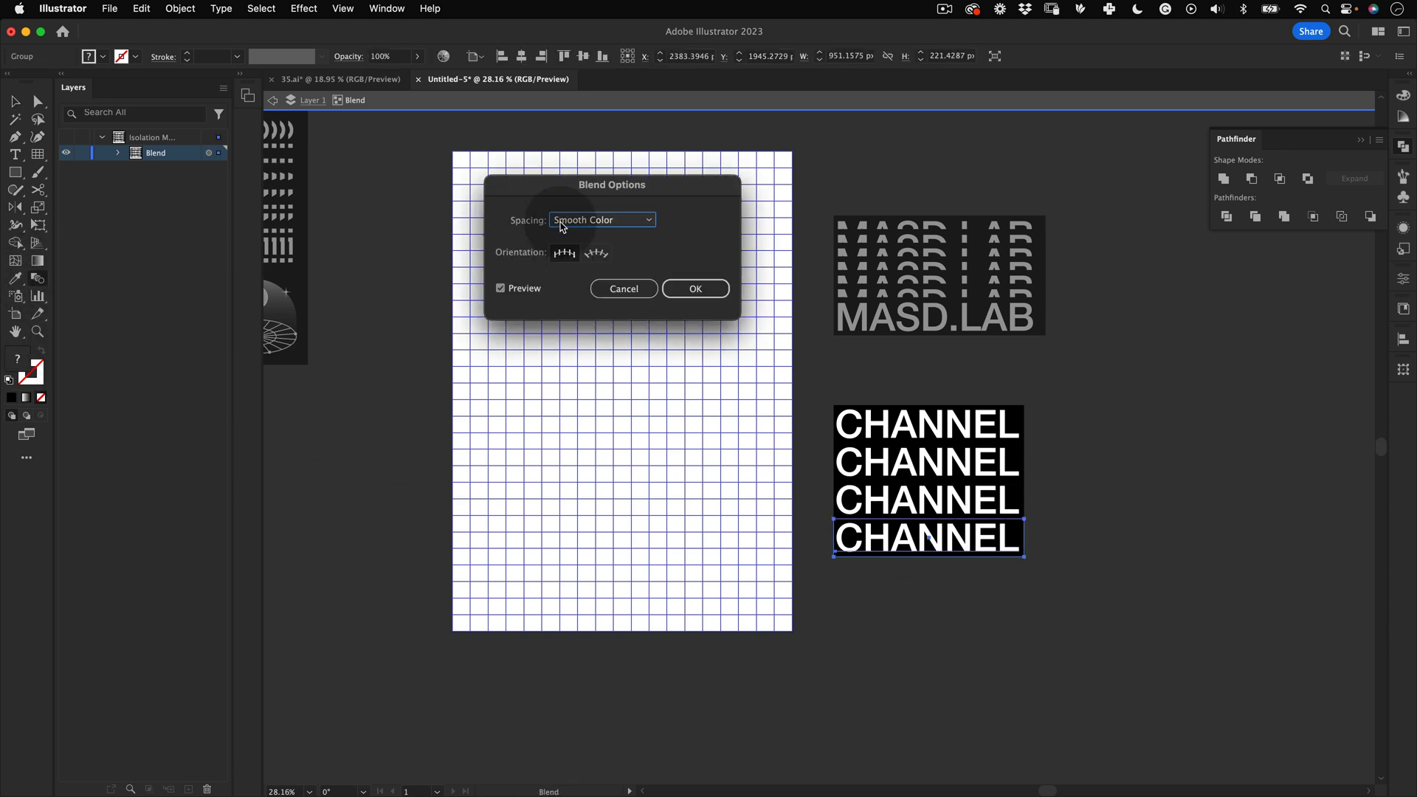
pyautogui.click(591, 220)
pyautogui.click(609, 253)
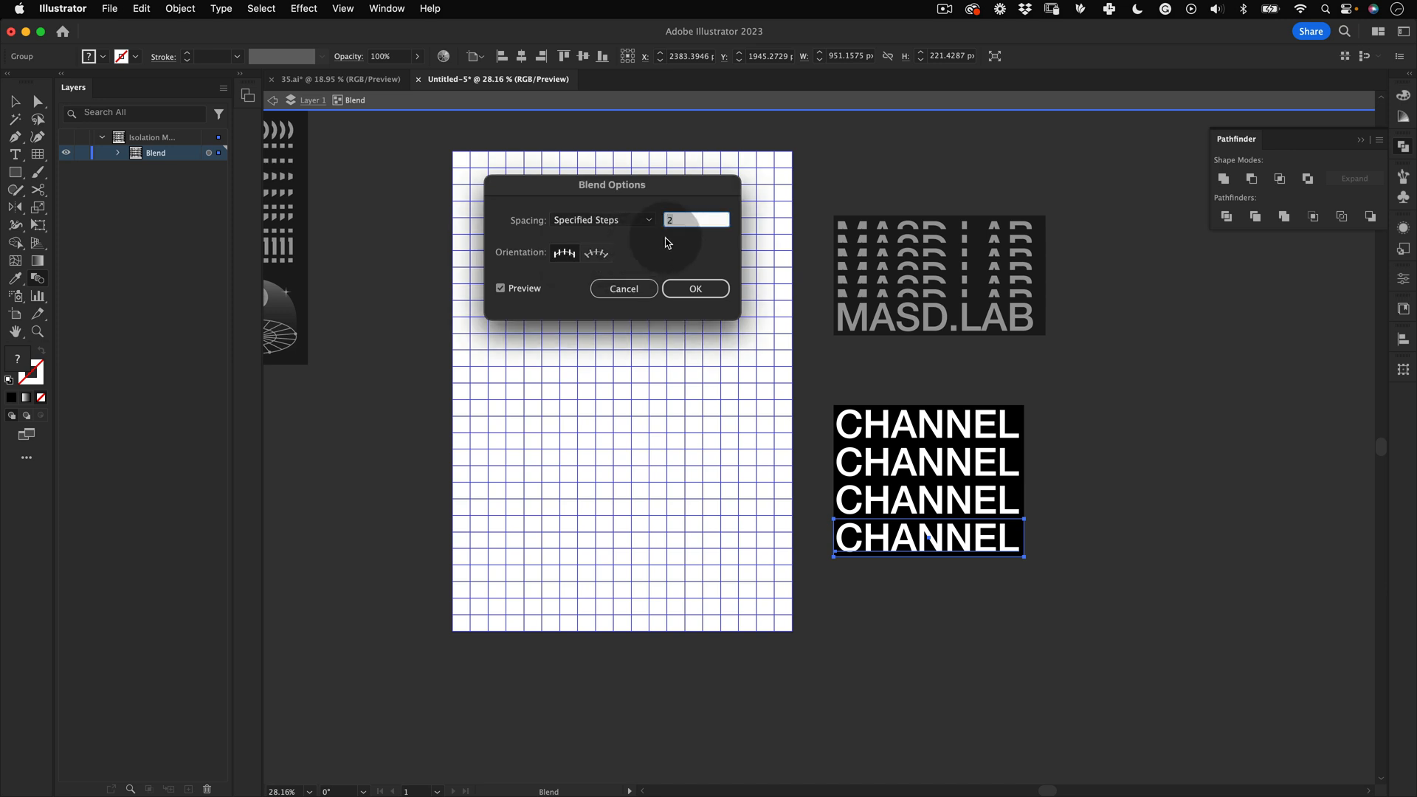
pyautogui.write('5')
pyautogui.press('Tab')
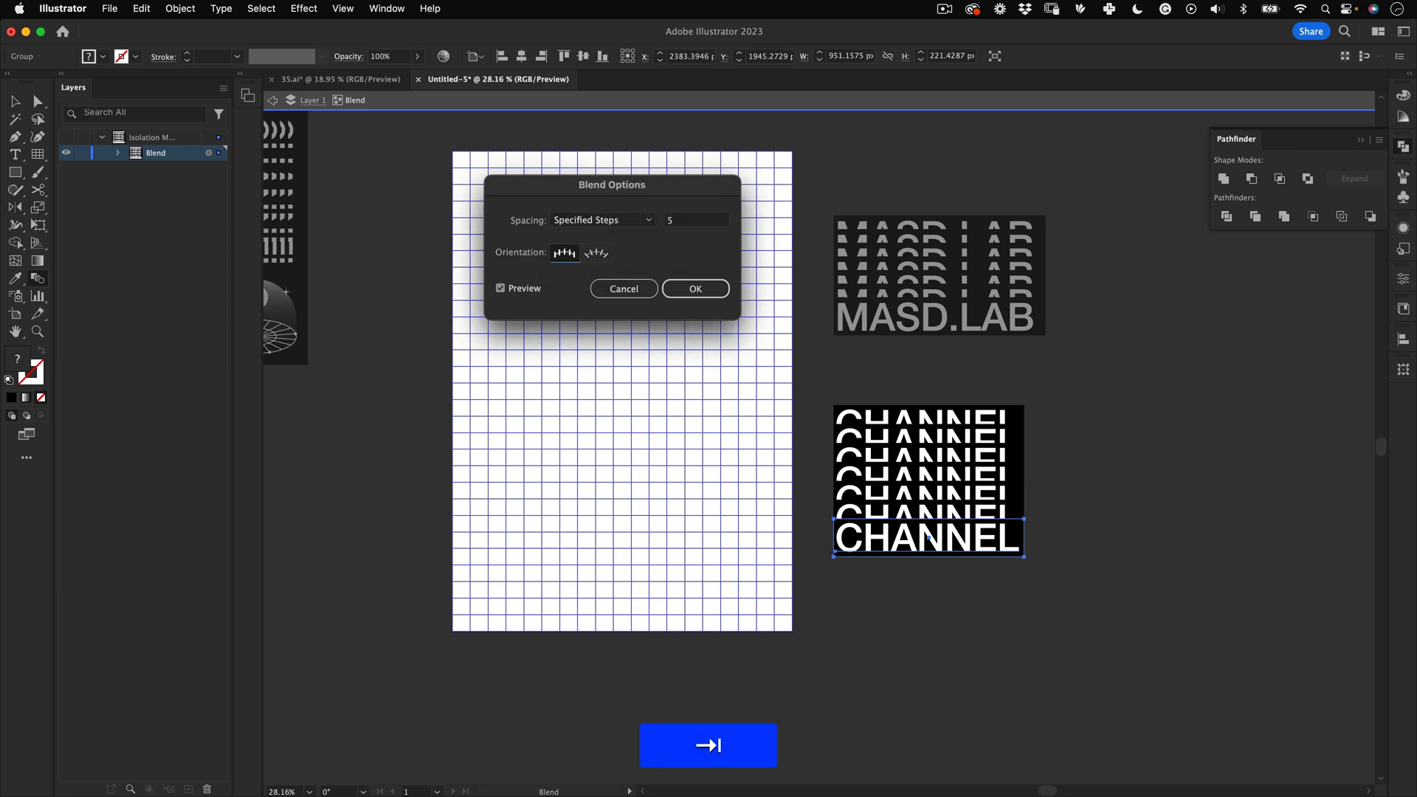
pyautogui.press('Return')
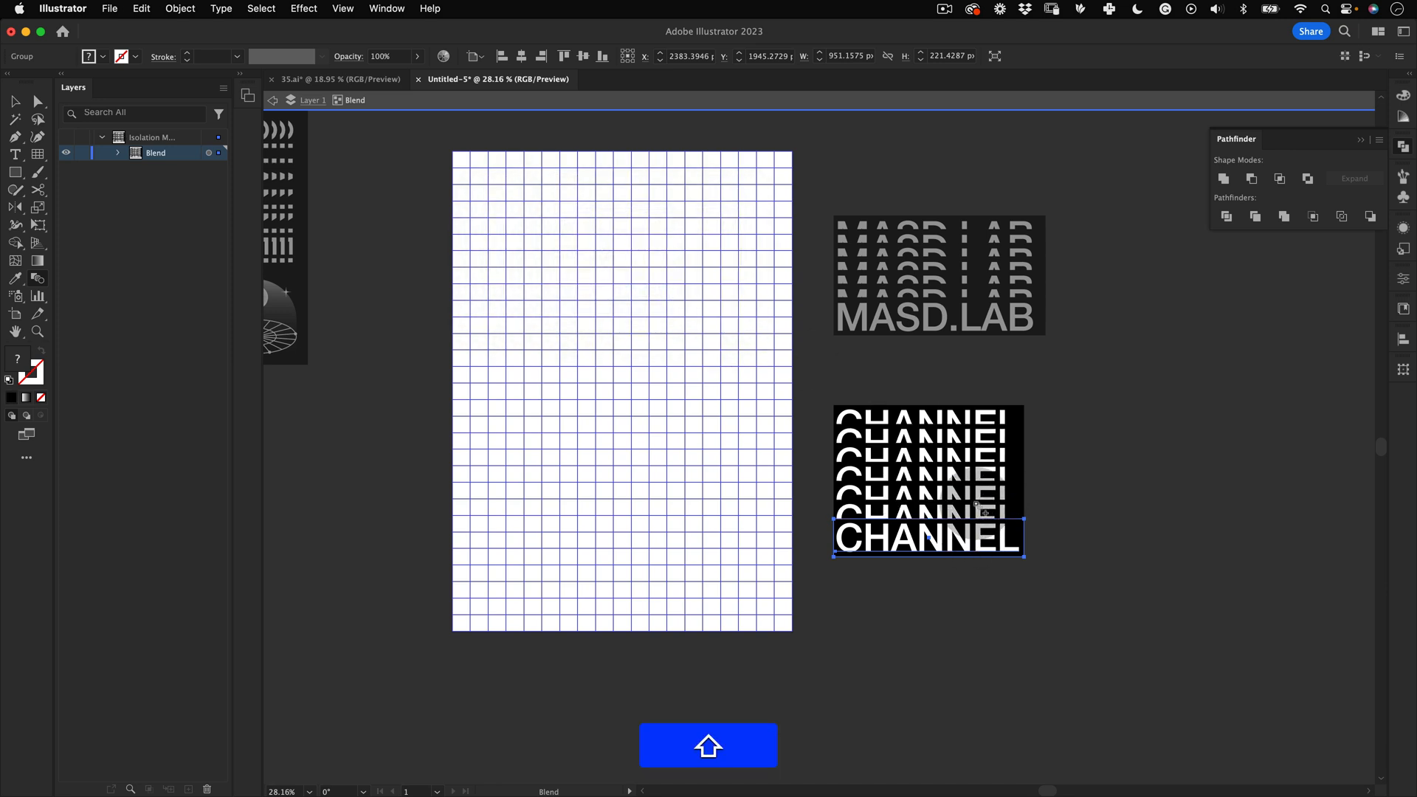
# Step: Move the lower CHANNEL group further up inside the blend and leave isolation mode
pyautogui.moveTo(963, 546); pyautogui.dragTo(963, 496)
pyautogui.doubleClick(961, 546)
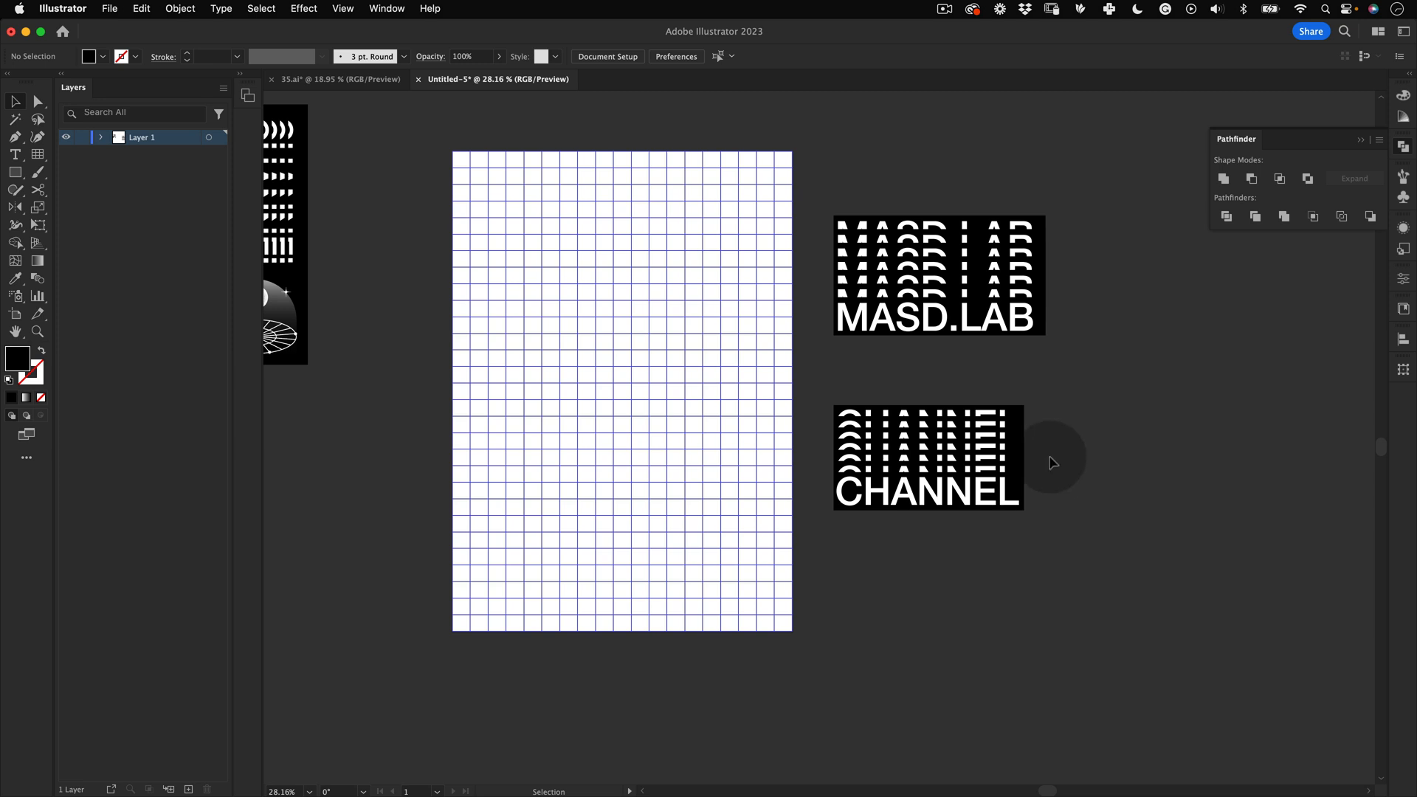
# Step: Move the MASD.LAB blend onto the artboard, rotate it a quarter turn and place it at the lower left
pyautogui.press('v')
pyautogui.moveTo(970, 286); pyautogui.dragTo(666, 468)
pyautogui.press('e')
pyautogui.moveTo(754, 502); pyautogui.dragTo(700, 348)
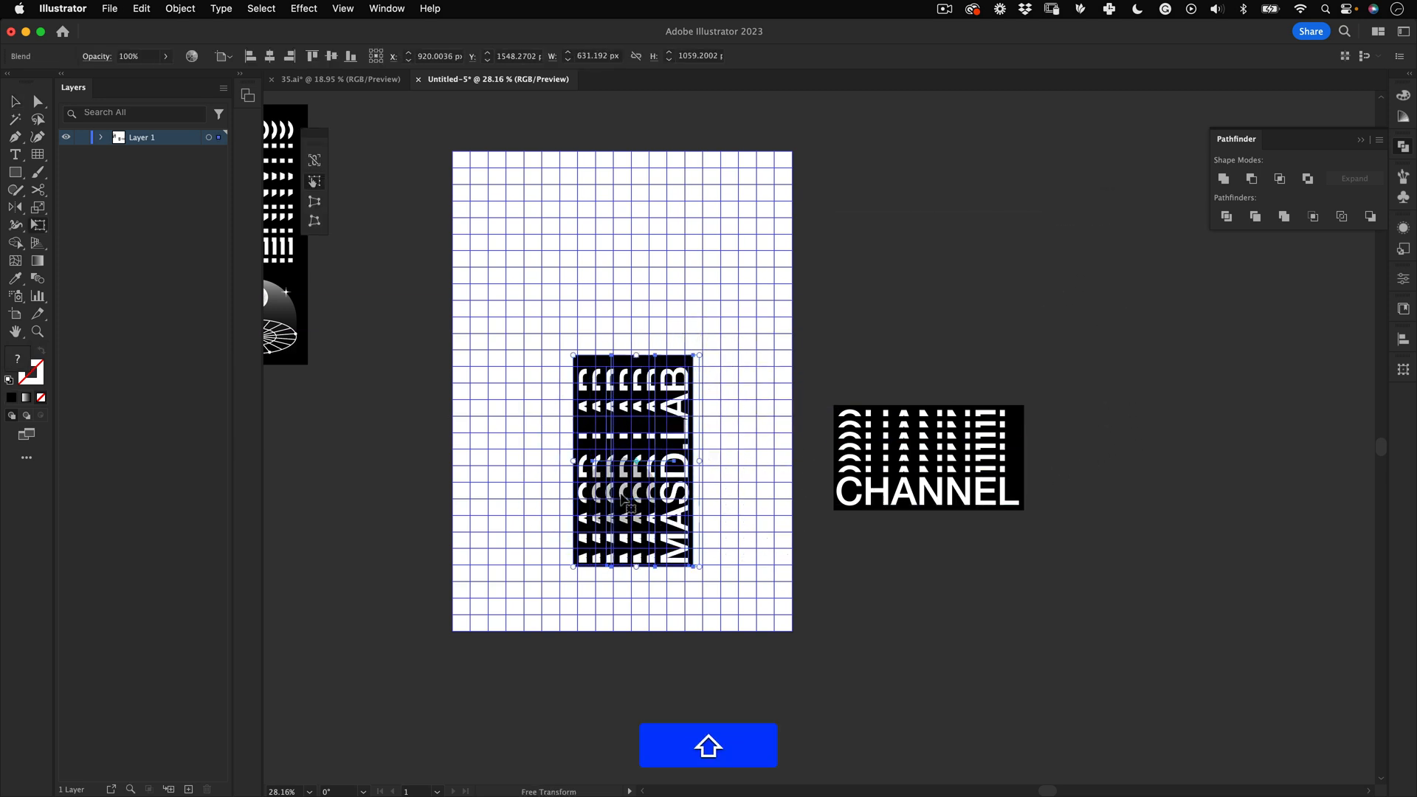
pyautogui.moveTo(653, 498); pyautogui.dragTo(585, 536)
pyautogui.press('z')
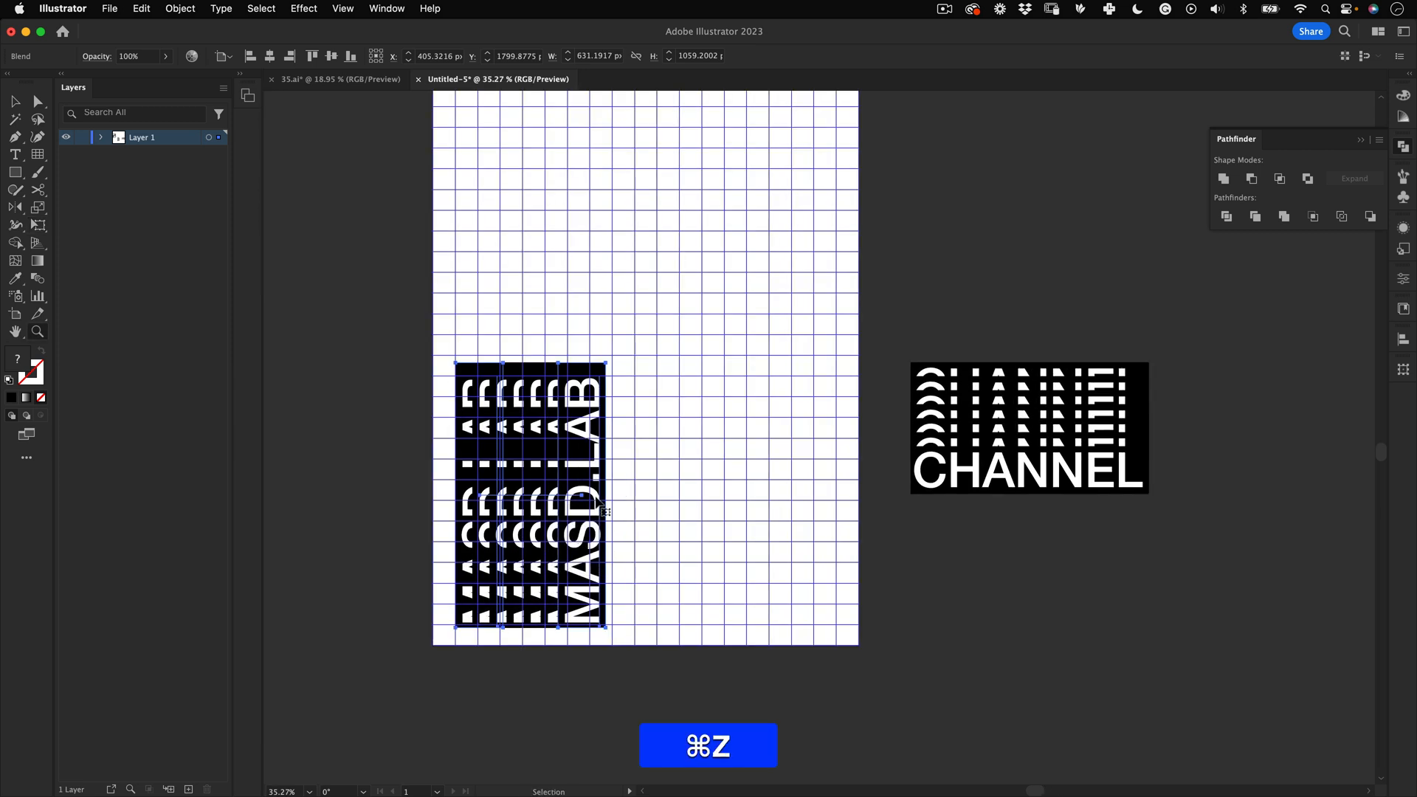
# Step: Nudge the MASD.LAB blend into alignment with the lower-left guides
pyautogui.press('super+apostrophe')
pyautogui.press('super+apostrophe')
pyautogui.press('super+semicolon')
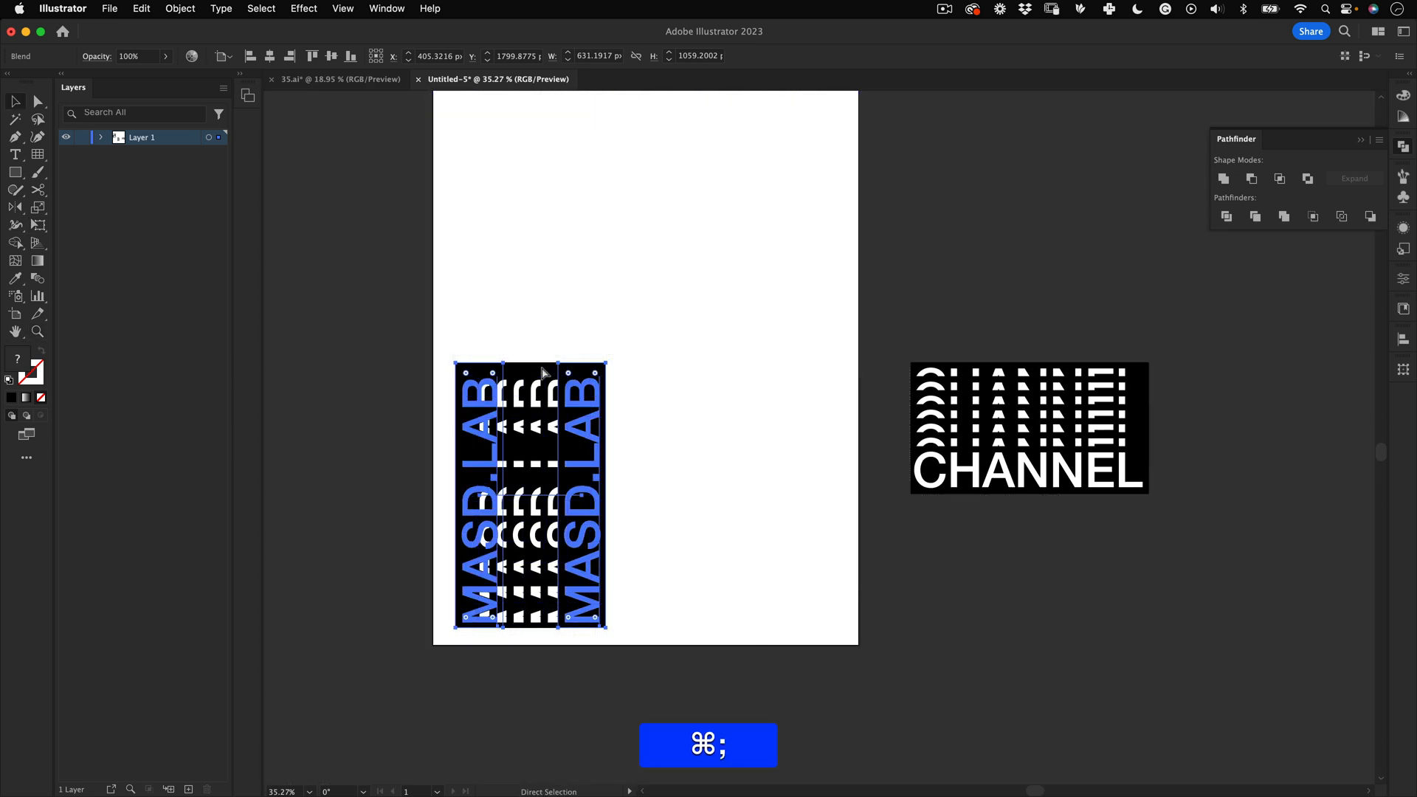
pyautogui.press('v')
pyautogui.click(511, 732)
pyautogui.moveTo(545, 606); pyautogui.dragTo(538, 595)
pyautogui.press('super+semicolon')
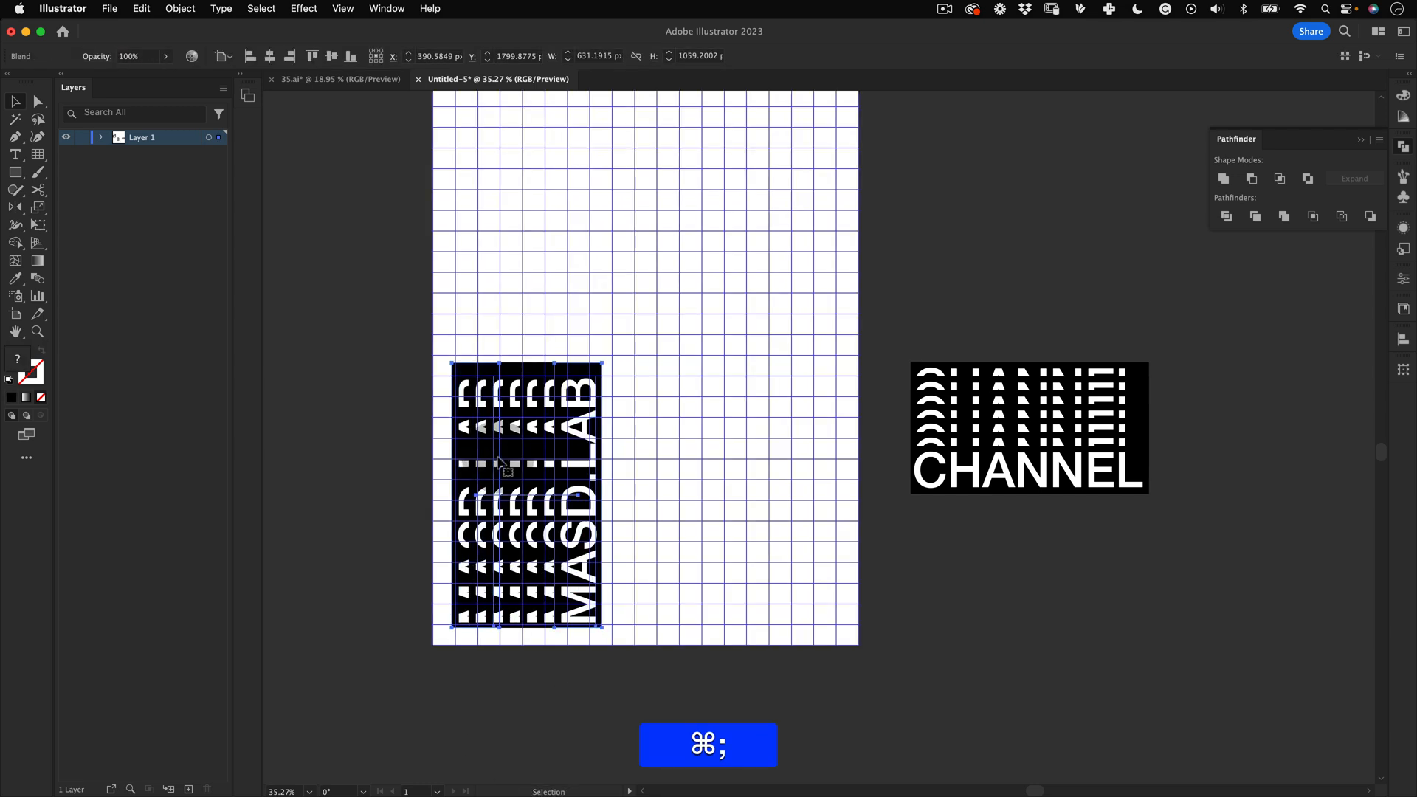
pyautogui.moveTo(551, 509); pyautogui.dragTo(562, 445)
# Step: Enlarge the MASD.LAB blend to about 753 × 1263 px
pyautogui.press('e')
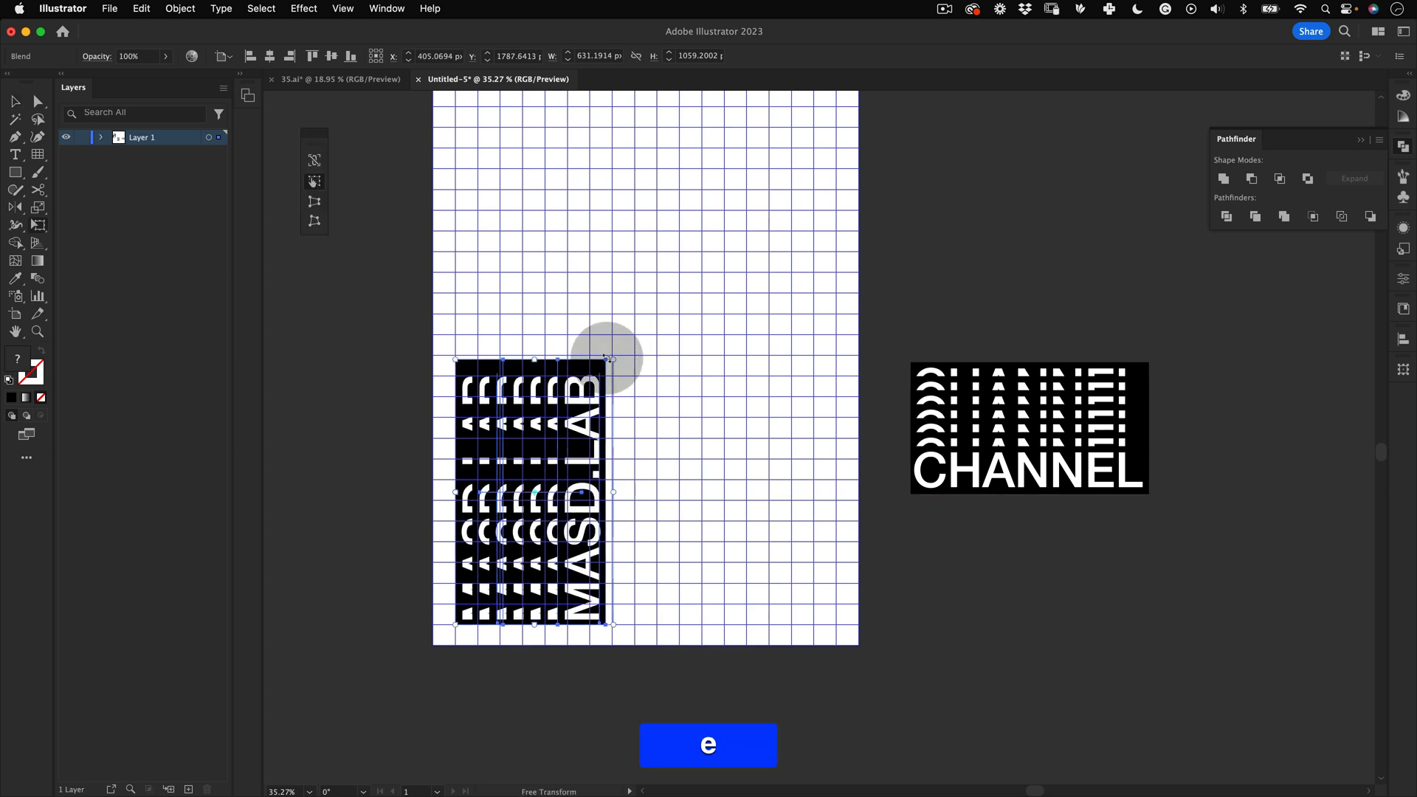
pyautogui.moveTo(611, 359); pyautogui.dragTo(665, 343)
pyautogui.hotkey('shift', 'z')
pyautogui.press('v')
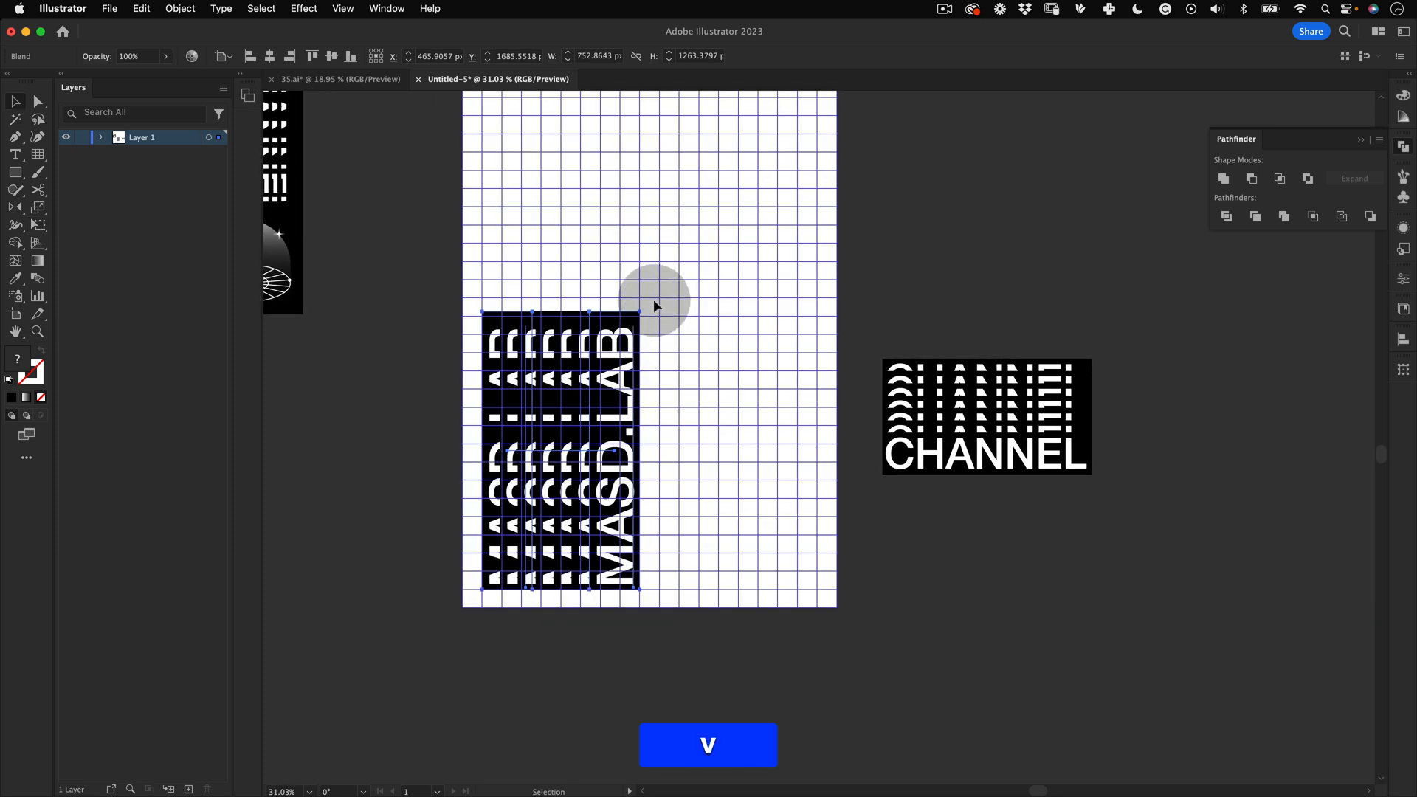
# Step: Rotate the CHANNEL blend a quarter turn, place it at the upper right of the artboard and enlarge it
pyautogui.click(1131, 310)
pyautogui.click(1085, 411)
pyautogui.press('e')
pyautogui.moveTo(1133, 520); pyautogui.dragTo(907, 529)
pyautogui.press('space')
pyautogui.moveTo(1001, 405); pyautogui.dragTo(772, 316)
pyautogui.press('e')
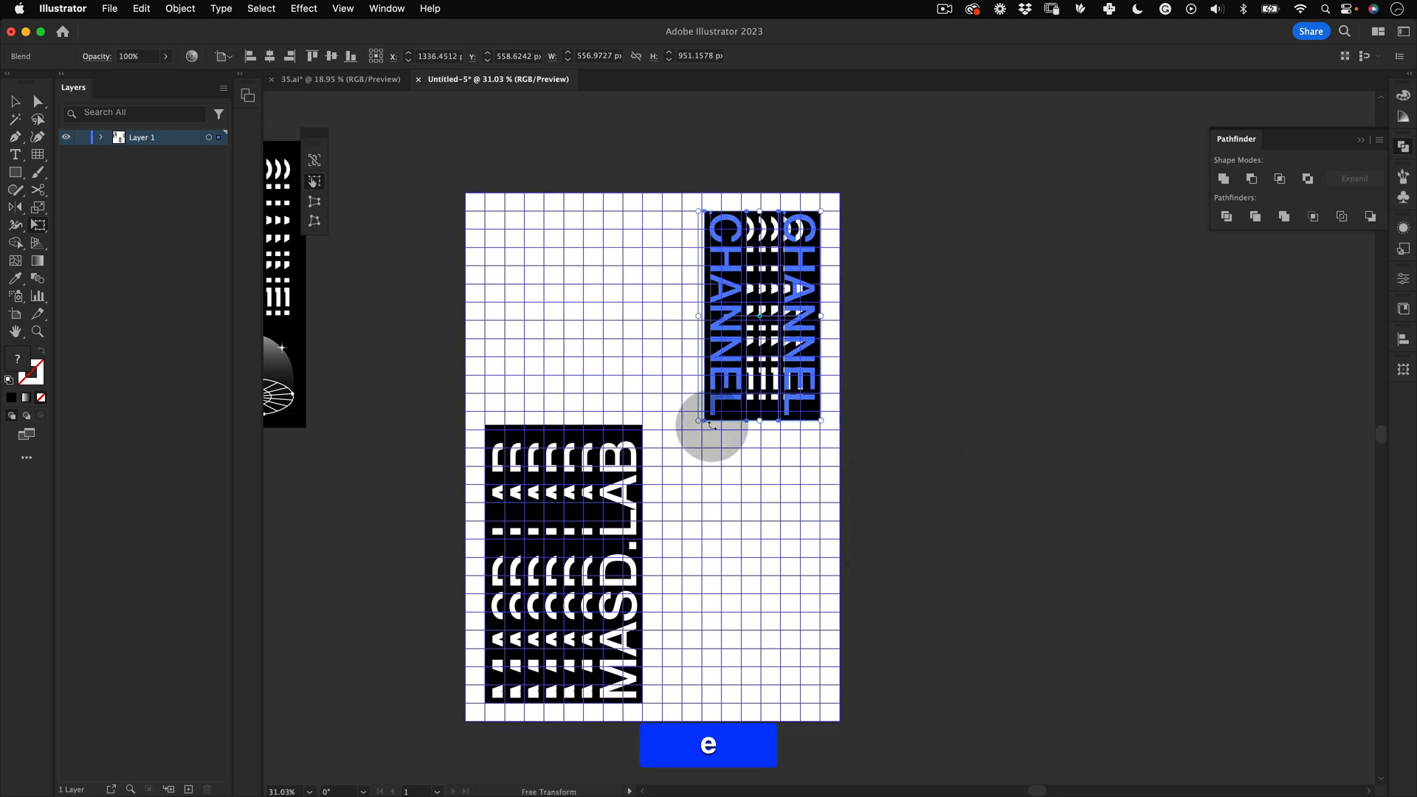
pyautogui.moveTo(701, 420); pyautogui.dragTo(660, 491)
# Step: Hide the guides and review the poster layout
pyautogui.click(895, 367)
pyautogui.press('z')
pyautogui.moveTo(851, 400); pyautogui.dragTo(776, 465)
pyautogui.press('space')
pyautogui.moveTo(816, 554); pyautogui.dragTo(763, 447)
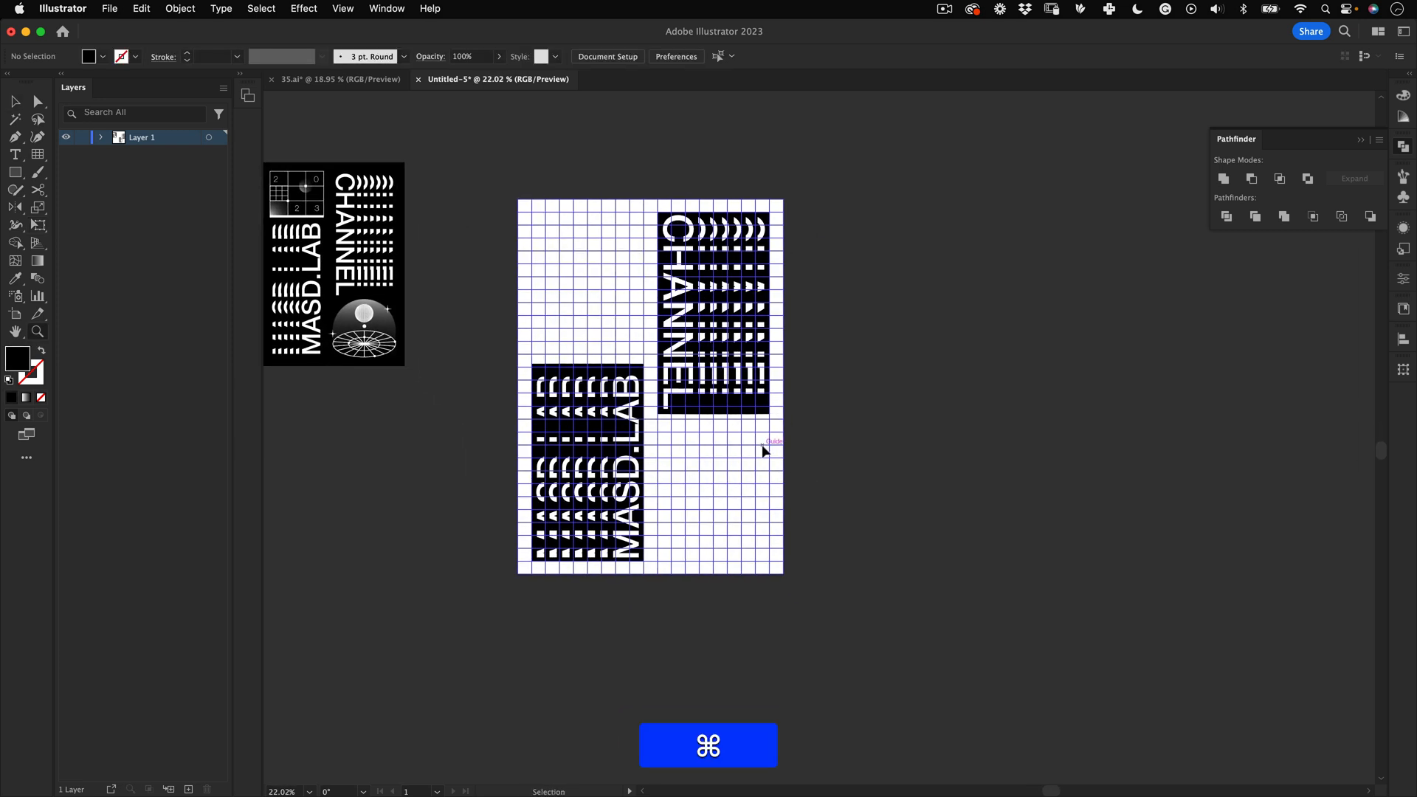
pyautogui.press('super+;')
pyautogui.press('space')
pyautogui.moveTo(675, 323); pyautogui.dragTo(739, 345)
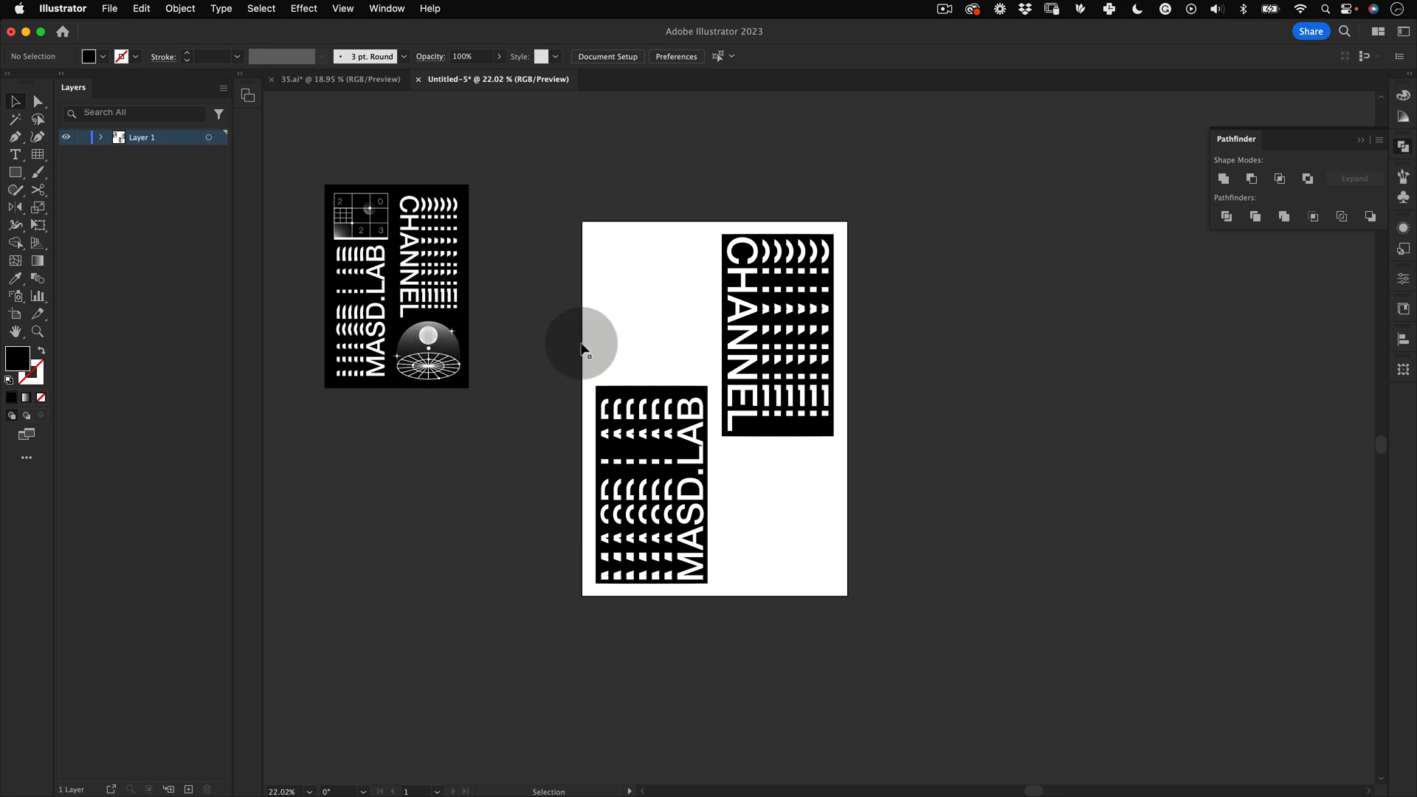
pyautogui.moveTo(770, 404); pyautogui.dragTo(869, 332)
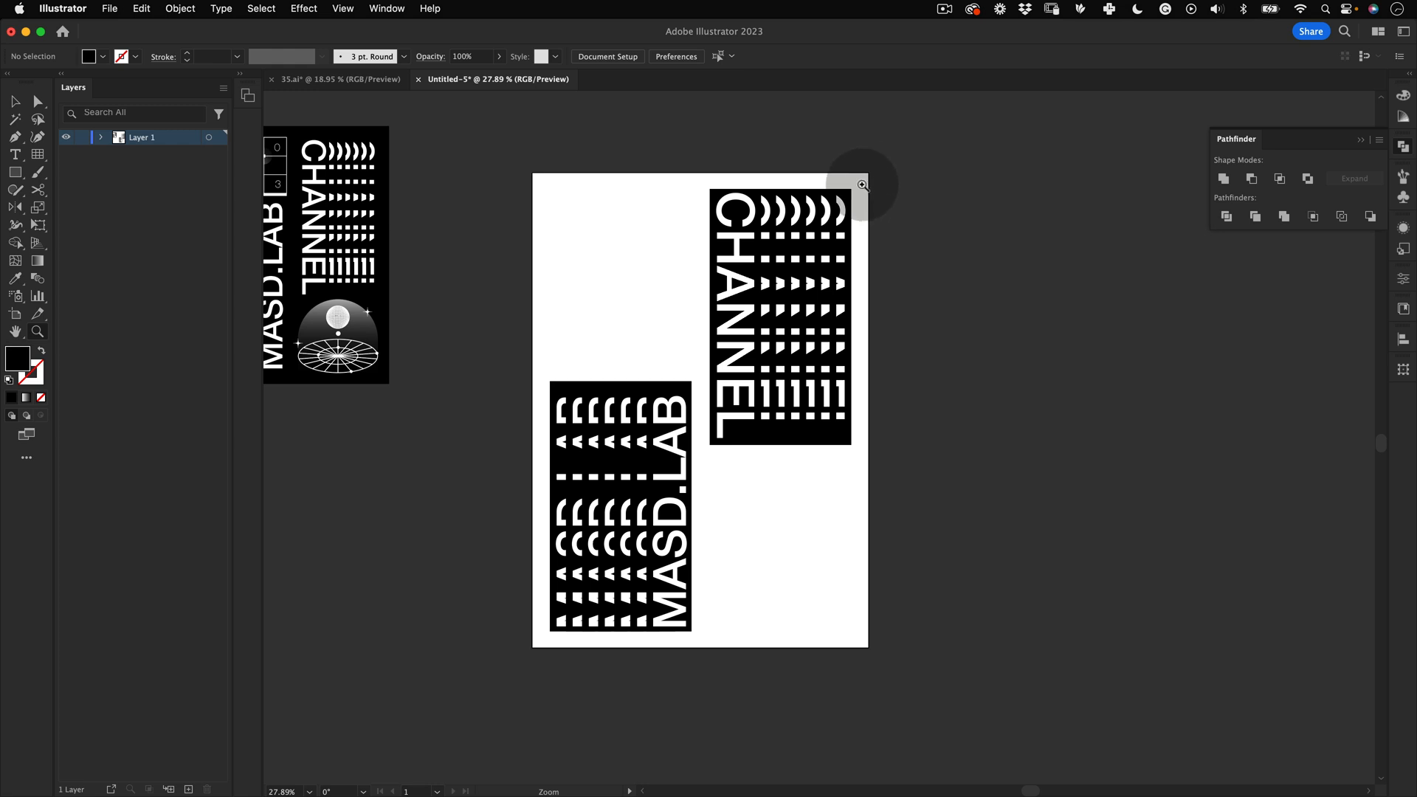
# Step: Draw a black rectangle covering the whole artboard, about 1700 × 2400 px
pyautogui.press('v')
pyautogui.click(19, 172)
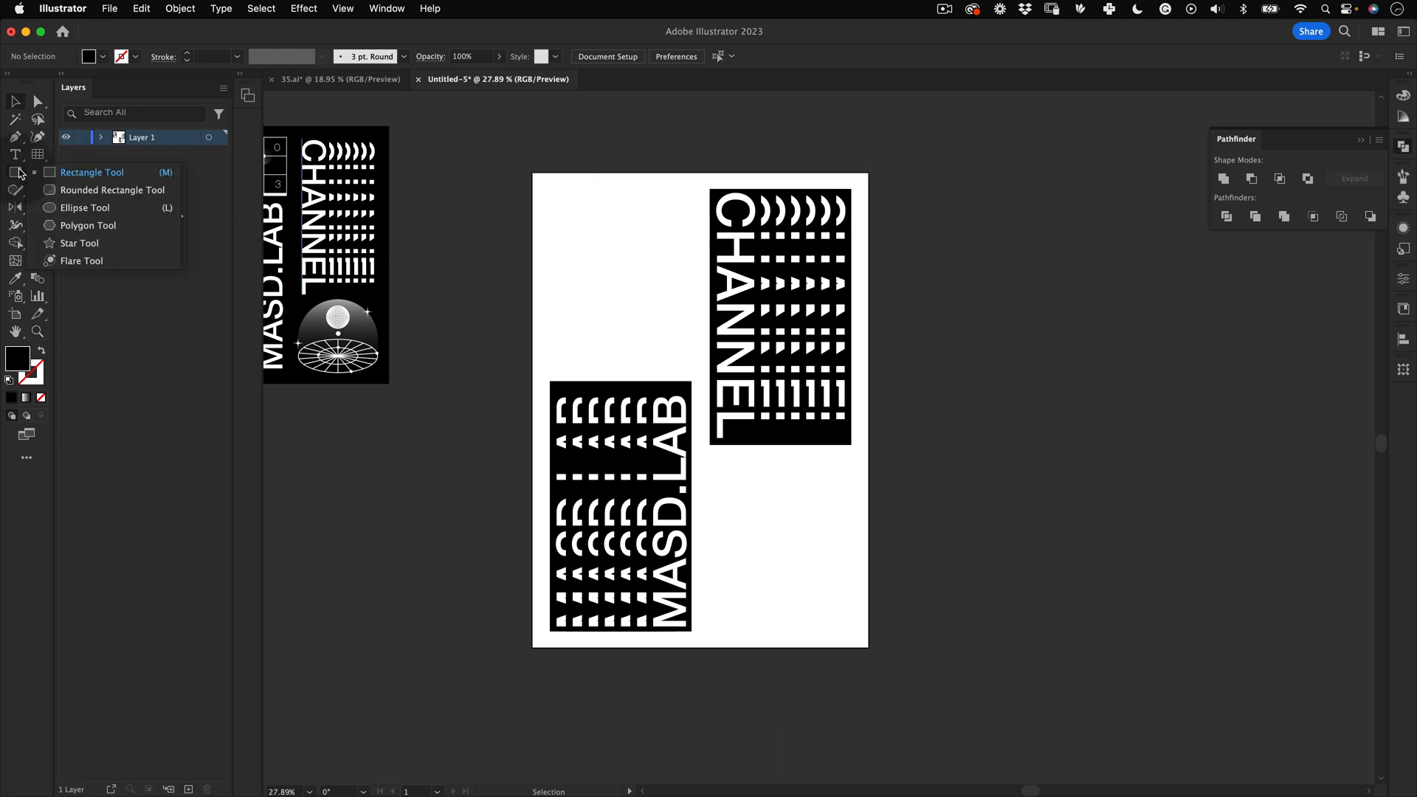
pyautogui.click(78, 172)
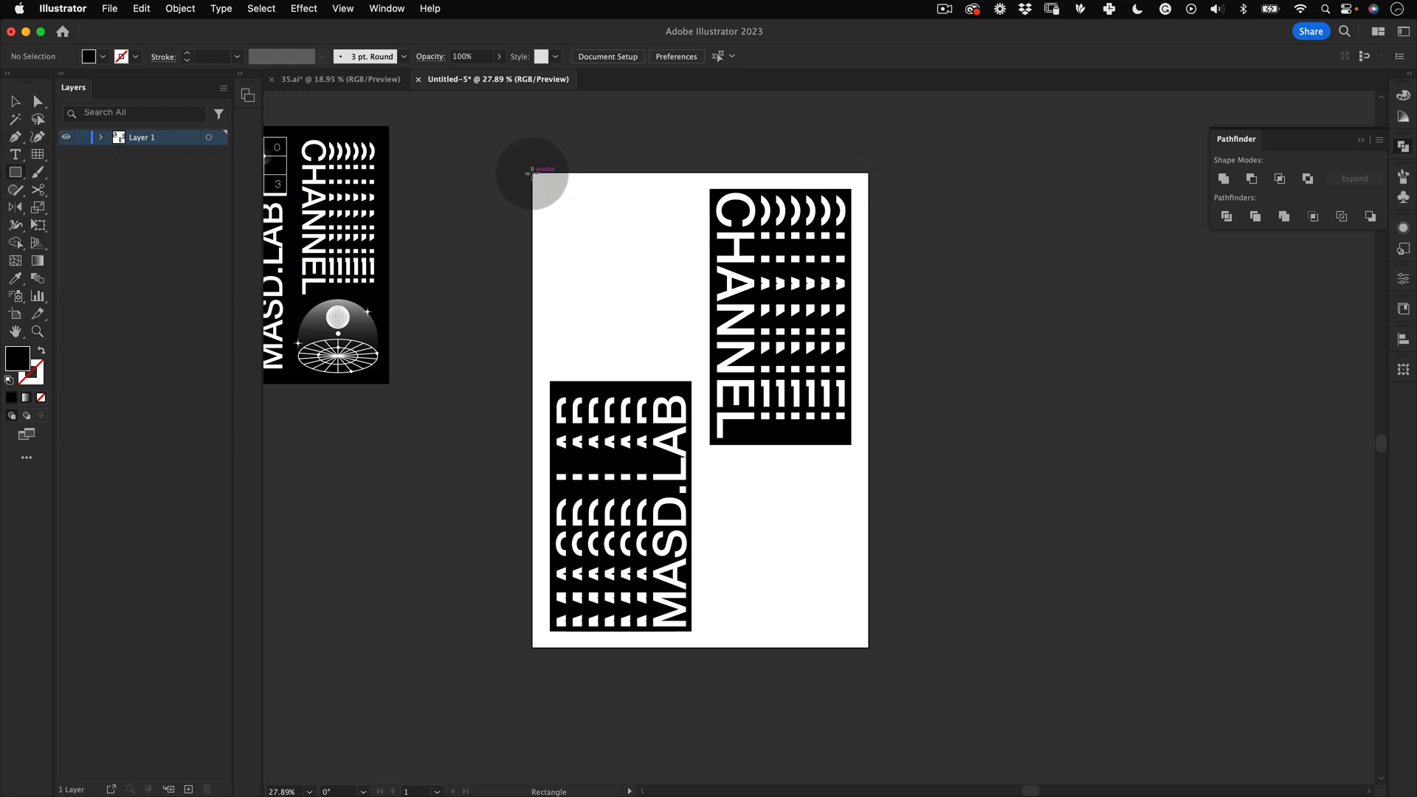
pyautogui.moveTo(532, 174); pyautogui.dragTo(868, 647)
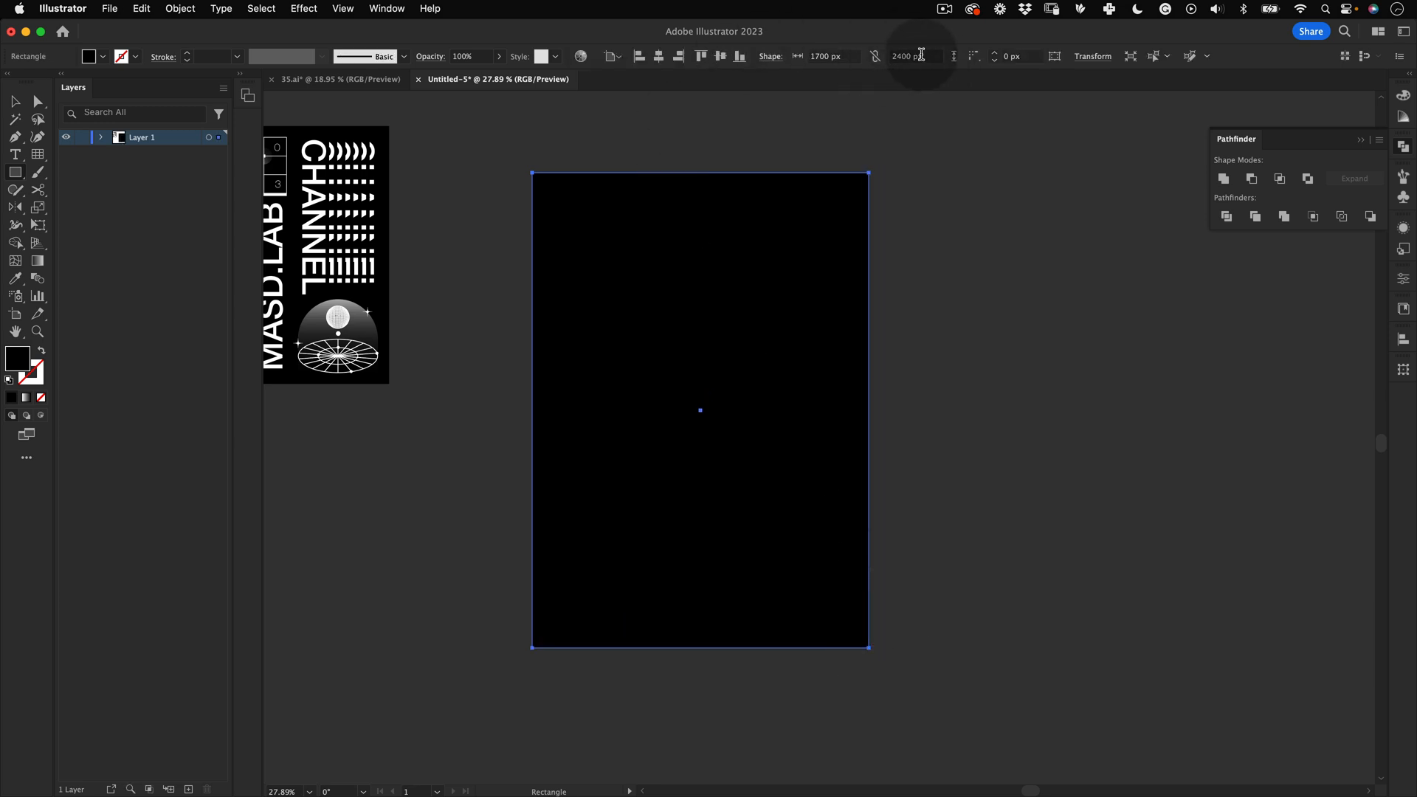
# Step: Send the black rectangle behind all other artwork and lock it
pyautogui.press('v')
pyautogui.rightClick(698, 213)
pyautogui.moveTo(814, 604)
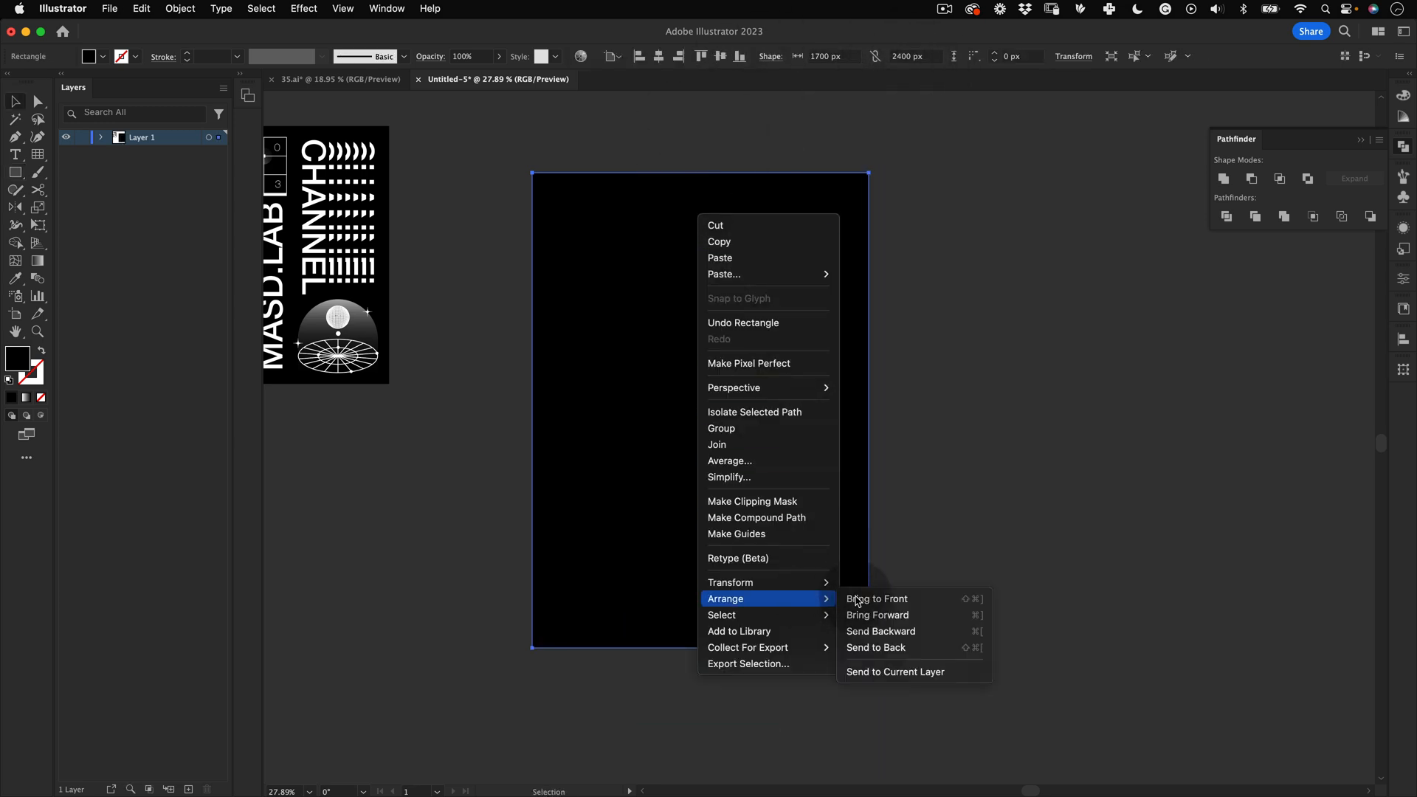
pyautogui.click(882, 647)
pyautogui.click(928, 359)
pyautogui.click(584, 122)
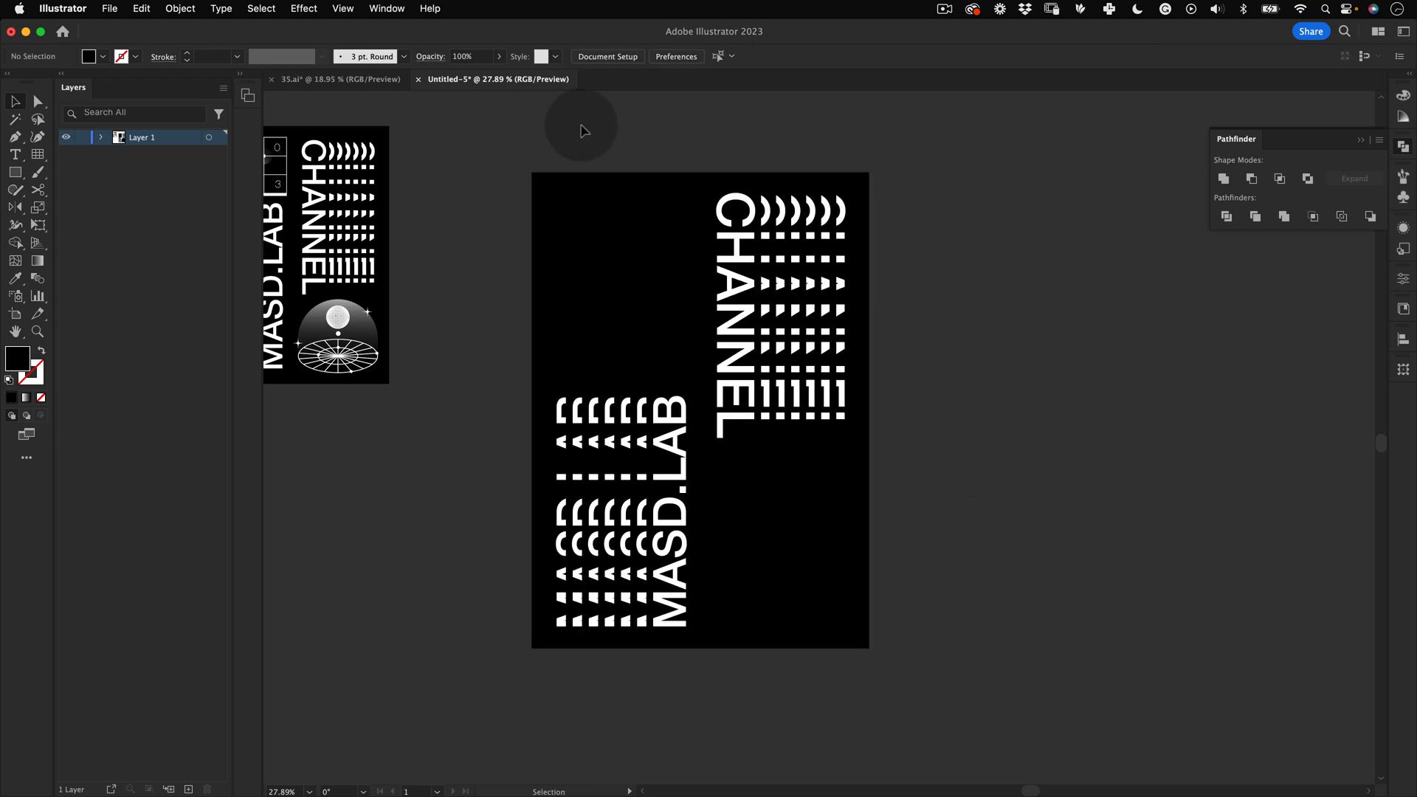
pyautogui.click(539, 302)
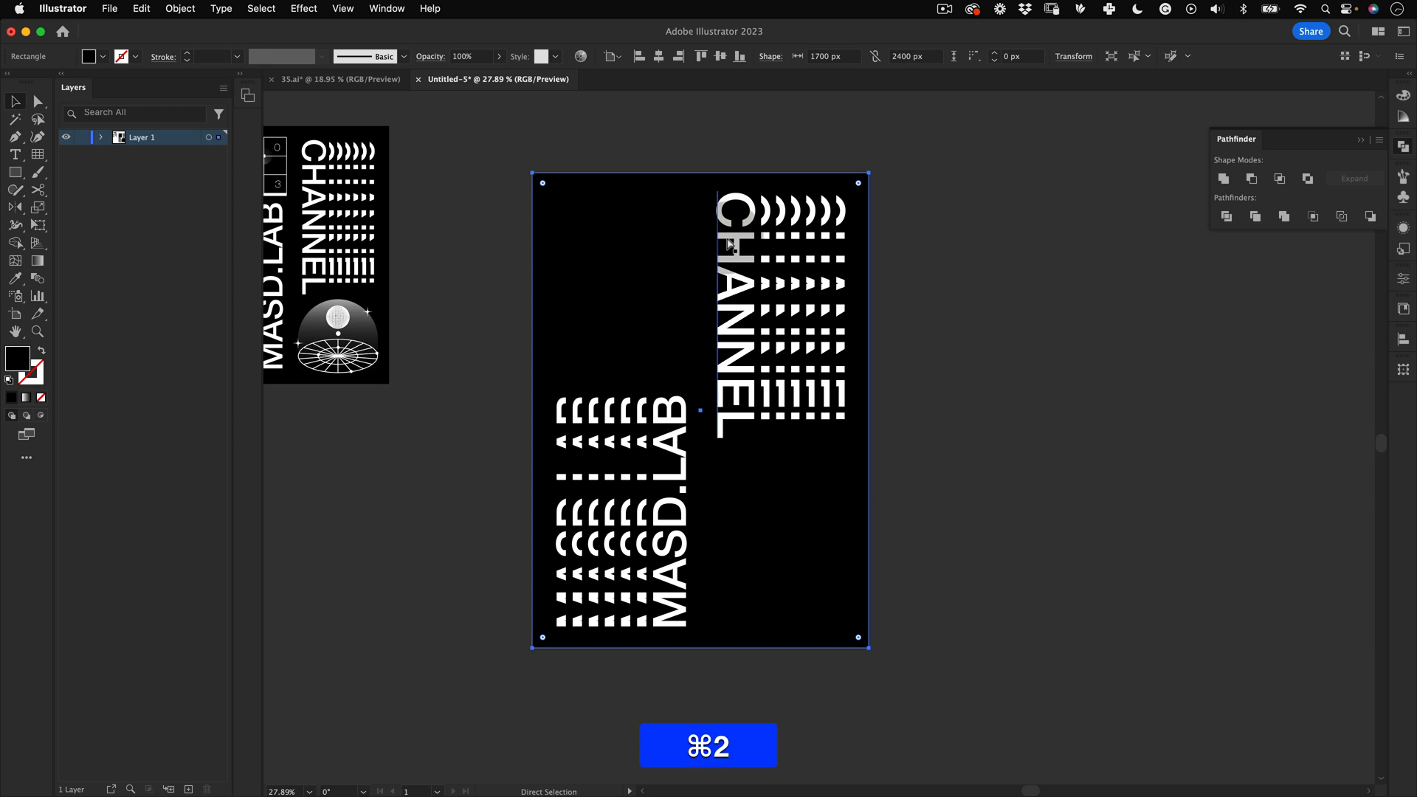
pyautogui.press('super+2')
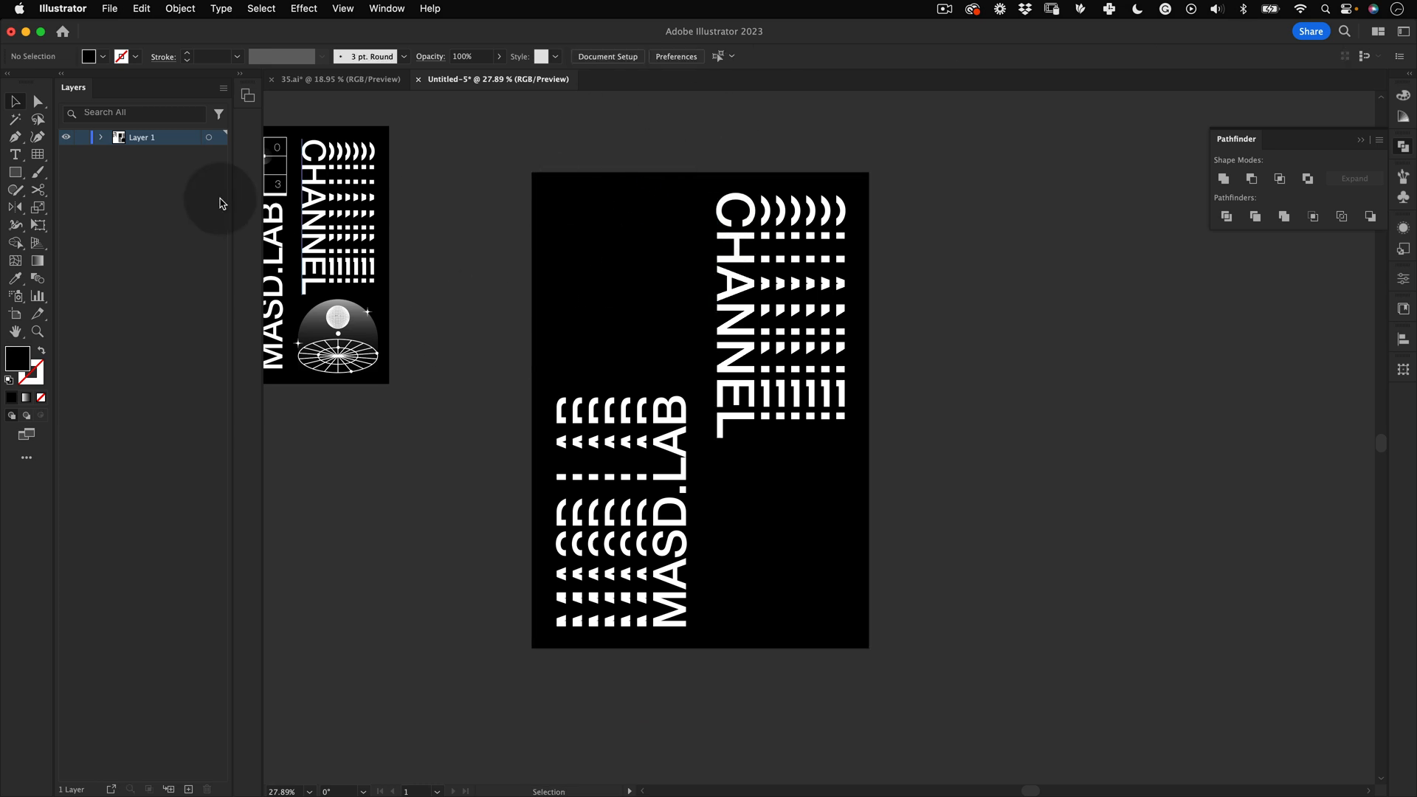
# Step: Expand the layer list and inspect the poster at a closer zoom
pyautogui.click(100, 137)
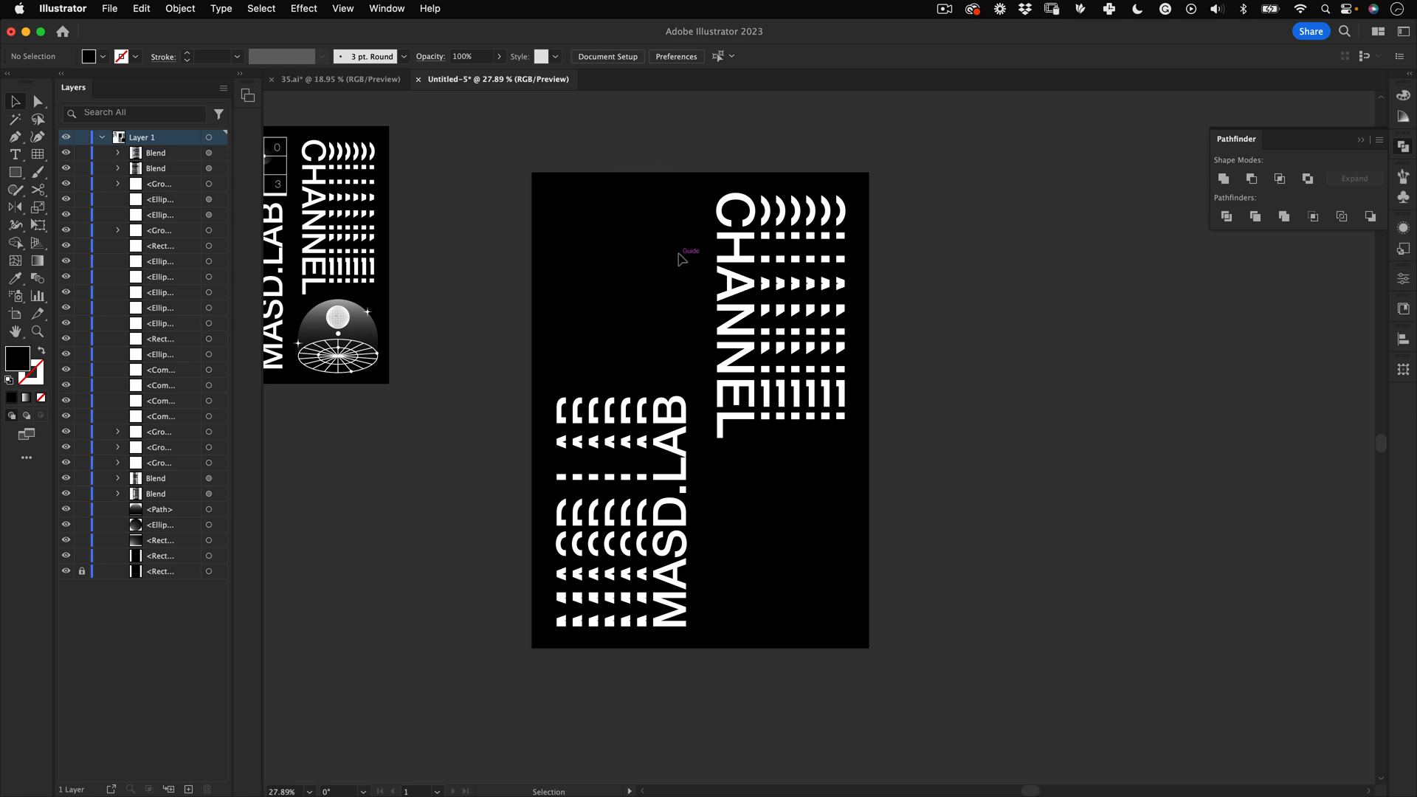
pyautogui.moveTo(639, 237); pyautogui.dragTo(753, 235)
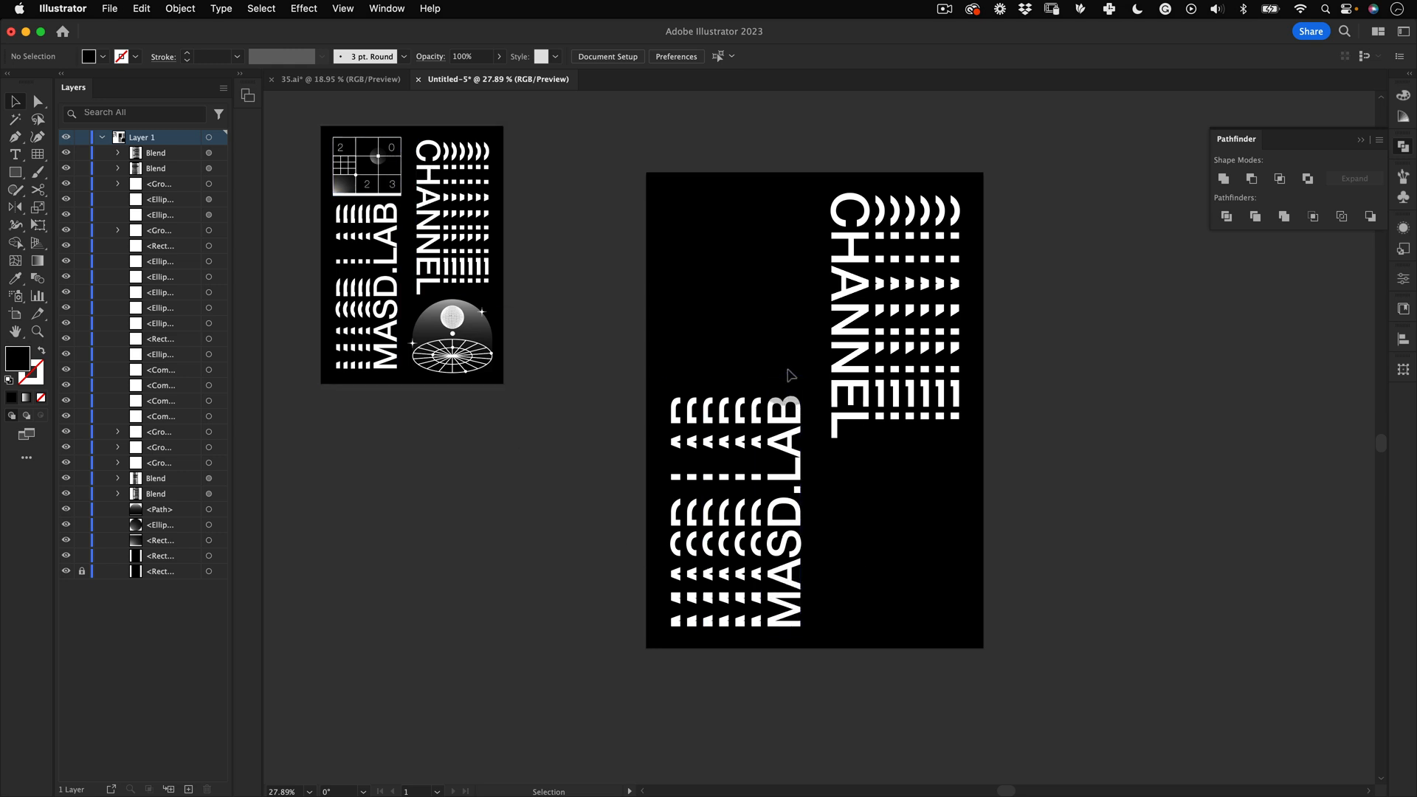
pyautogui.press('super+semicolon')
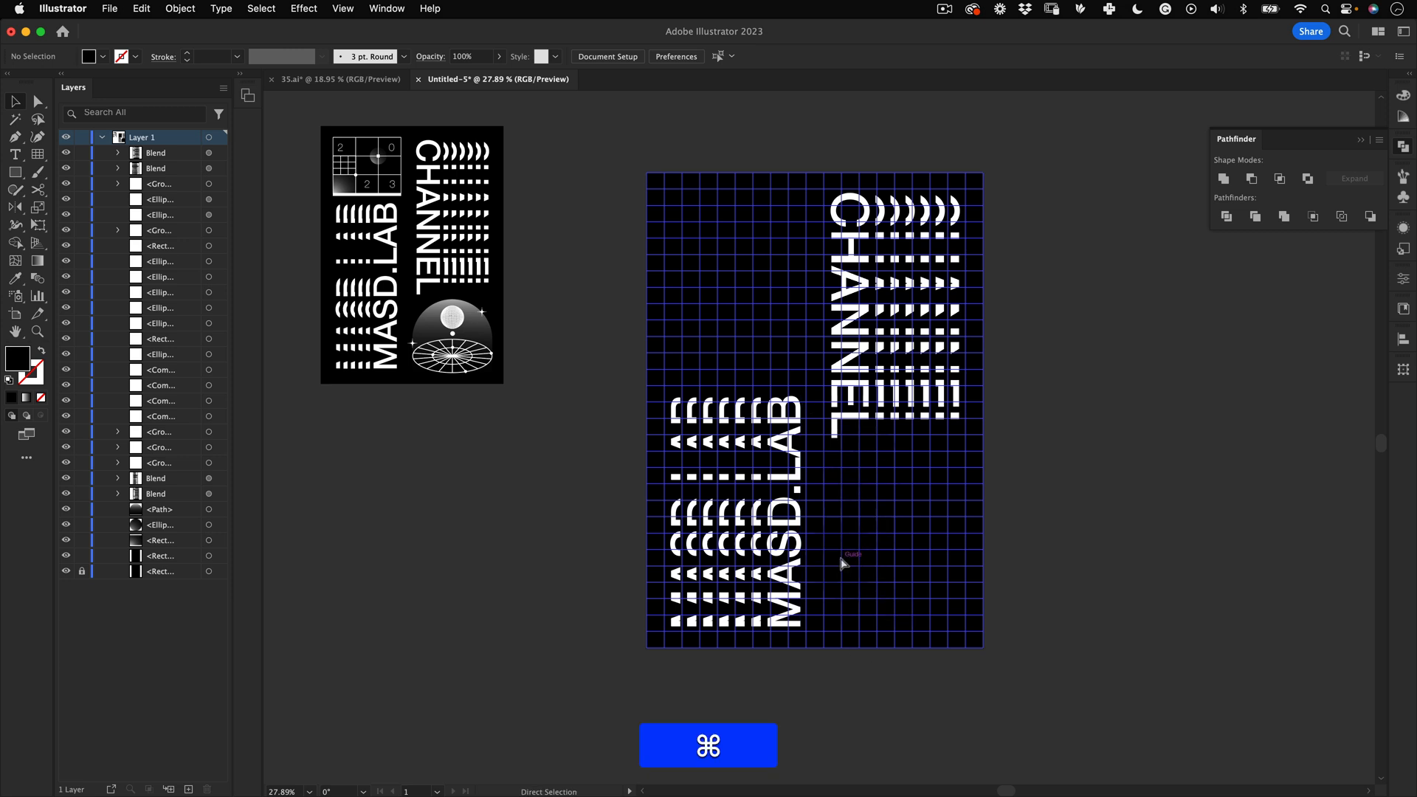
pyautogui.press('super+semicolon')
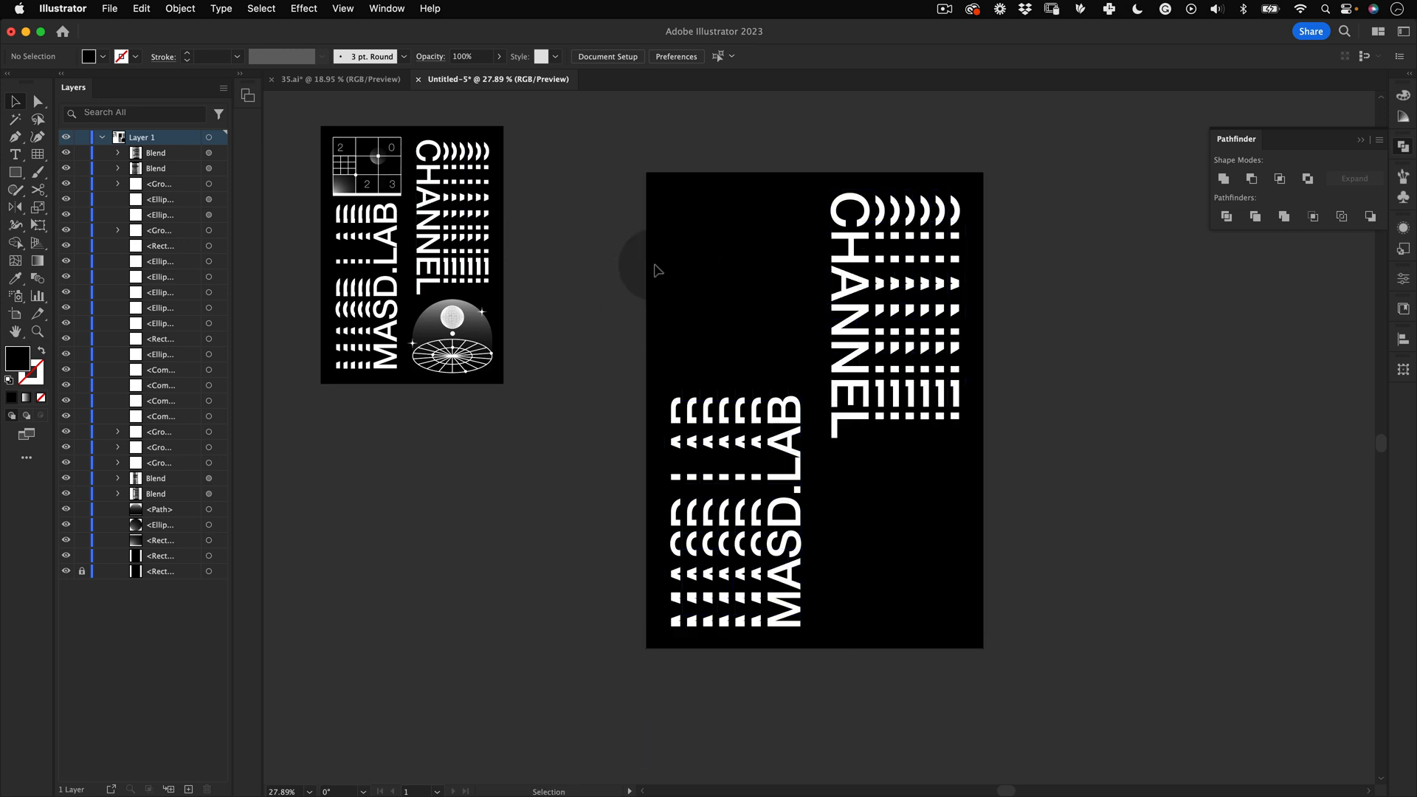
pyautogui.moveTo(724, 294); pyautogui.dragTo(695, 197)
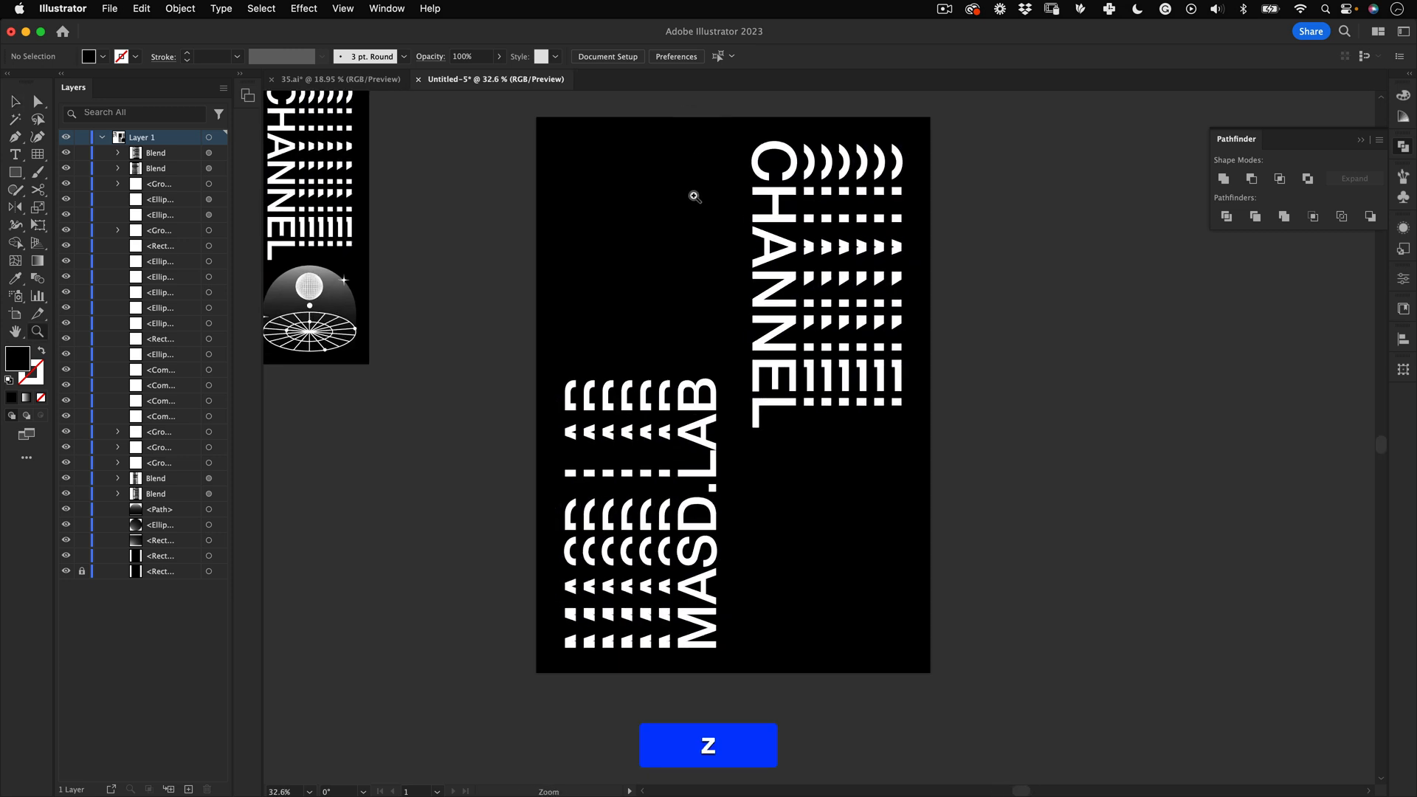
pyautogui.click(46, 157)
pyautogui.click(394, 480)
pyautogui.moveTo(525, 312); pyautogui.dragTo(411, 551)
pyautogui.moveTo(474, 190); pyautogui.dragTo(489, 332)
pyautogui.moveTo(885, 482); pyautogui.dragTo(644, 383)
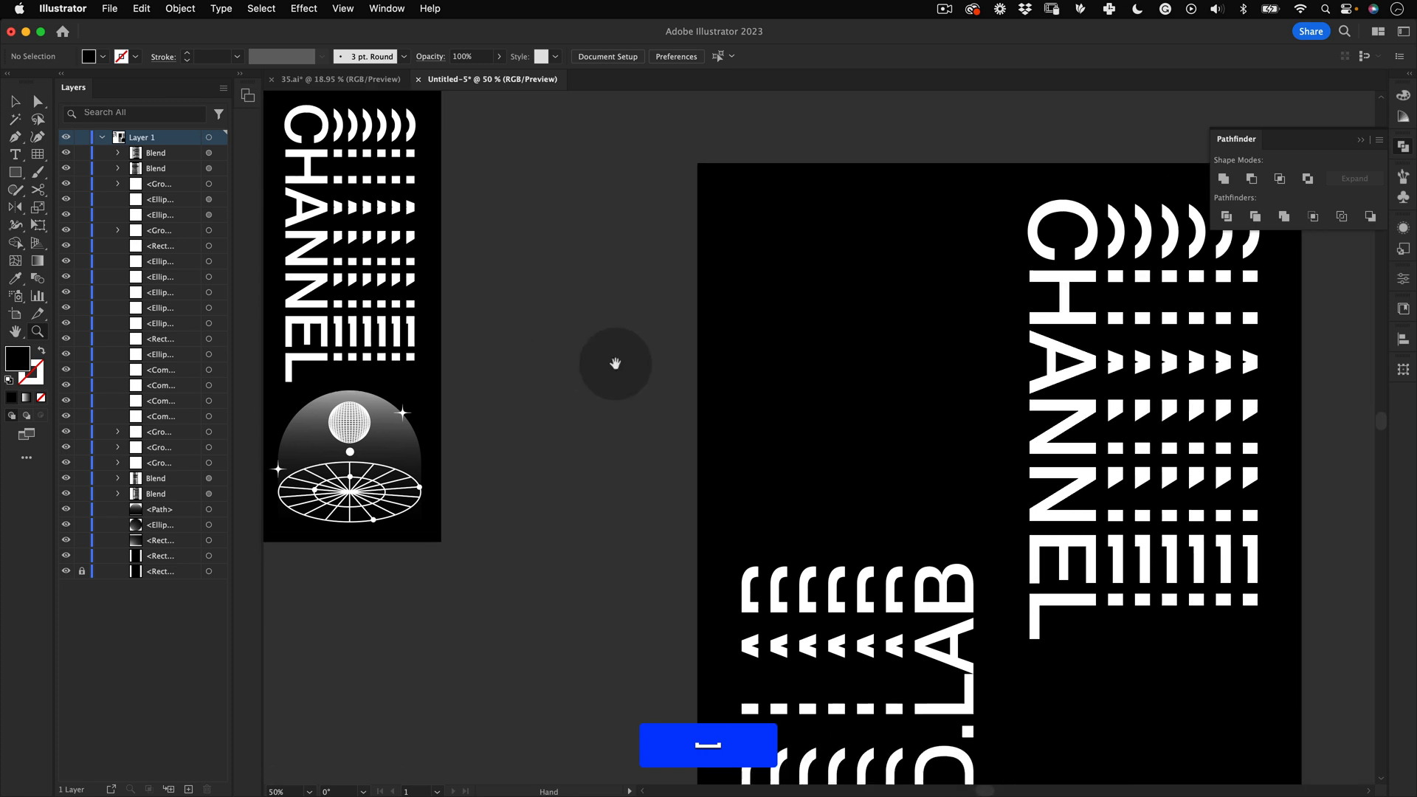
pyautogui.moveTo(856, 409); pyautogui.dragTo(667, 320)
# Step: Show the guides and draw a rectangular grid about 716 × 908 px with 6 columns and 8 rows in the poster's upper-left area
pyautogui.click(37, 161)
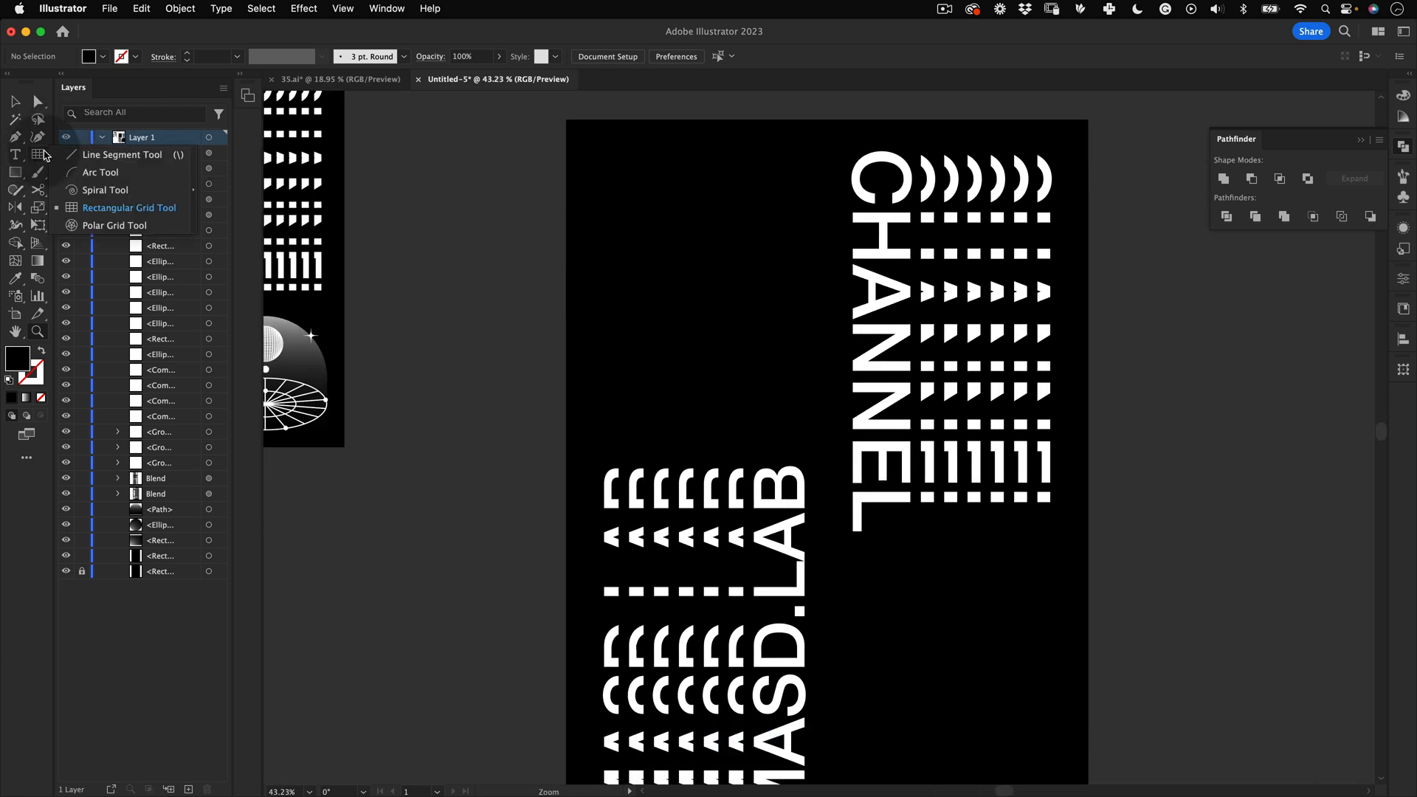
pyautogui.click(123, 209)
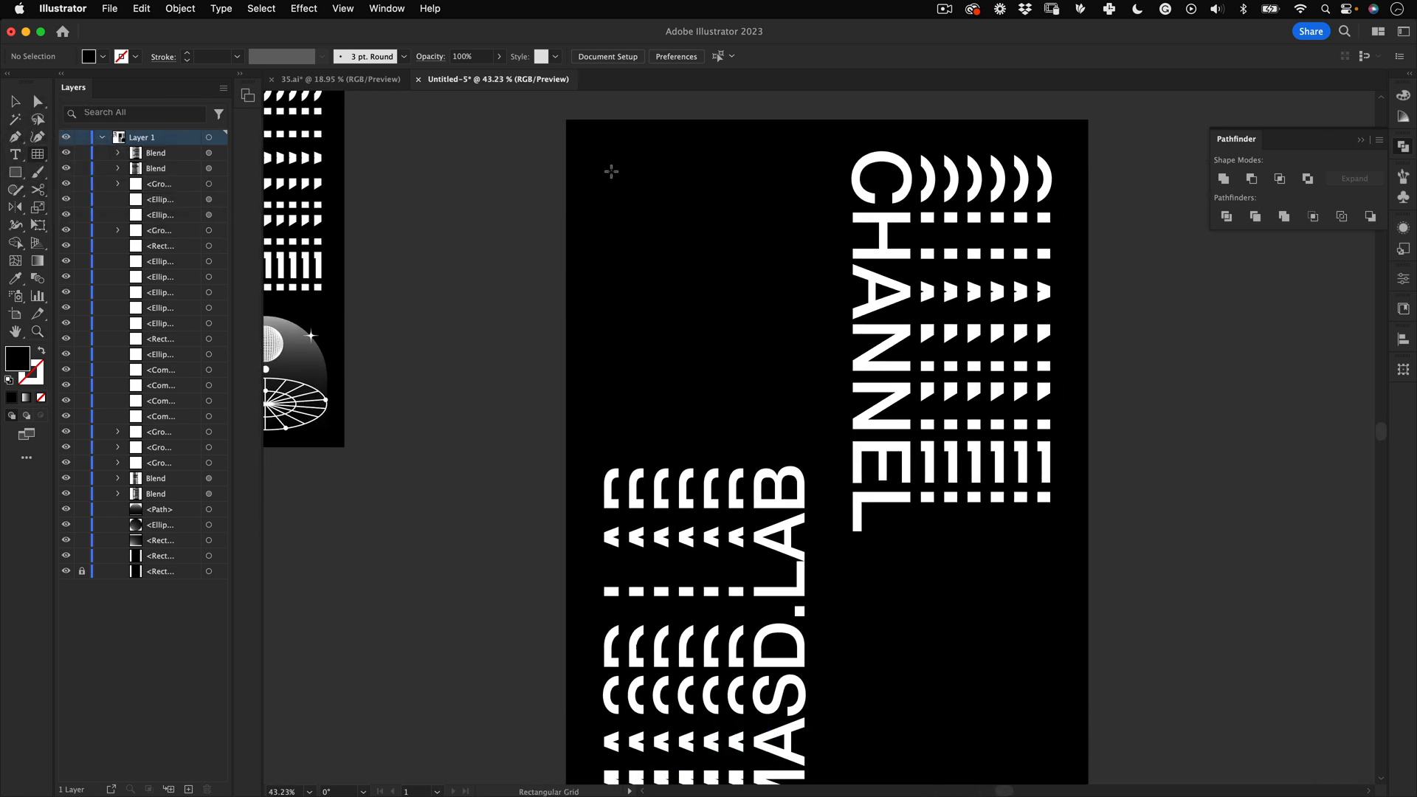
pyautogui.press('cmd+;')
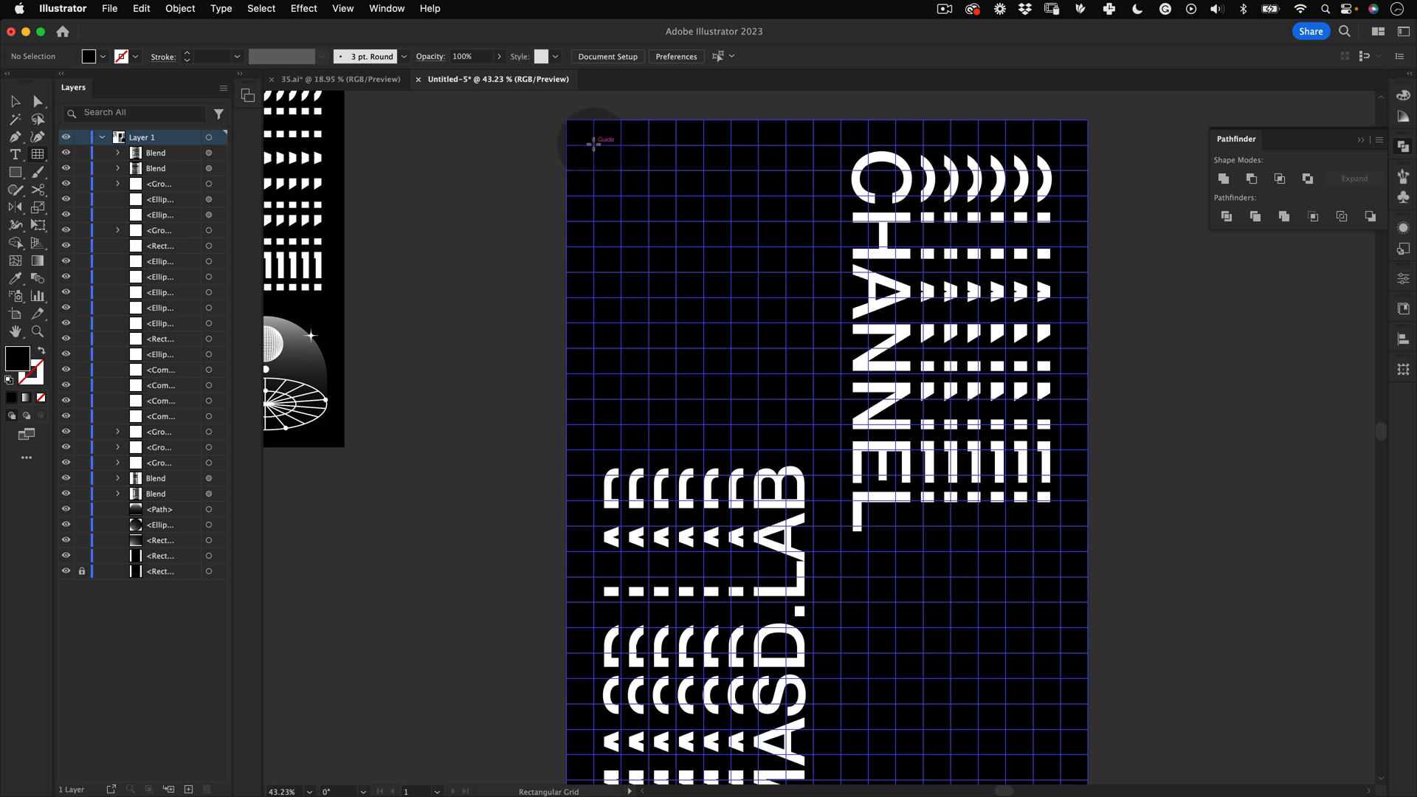
pyautogui.moveTo(594, 145); pyautogui.dragTo(814, 424)
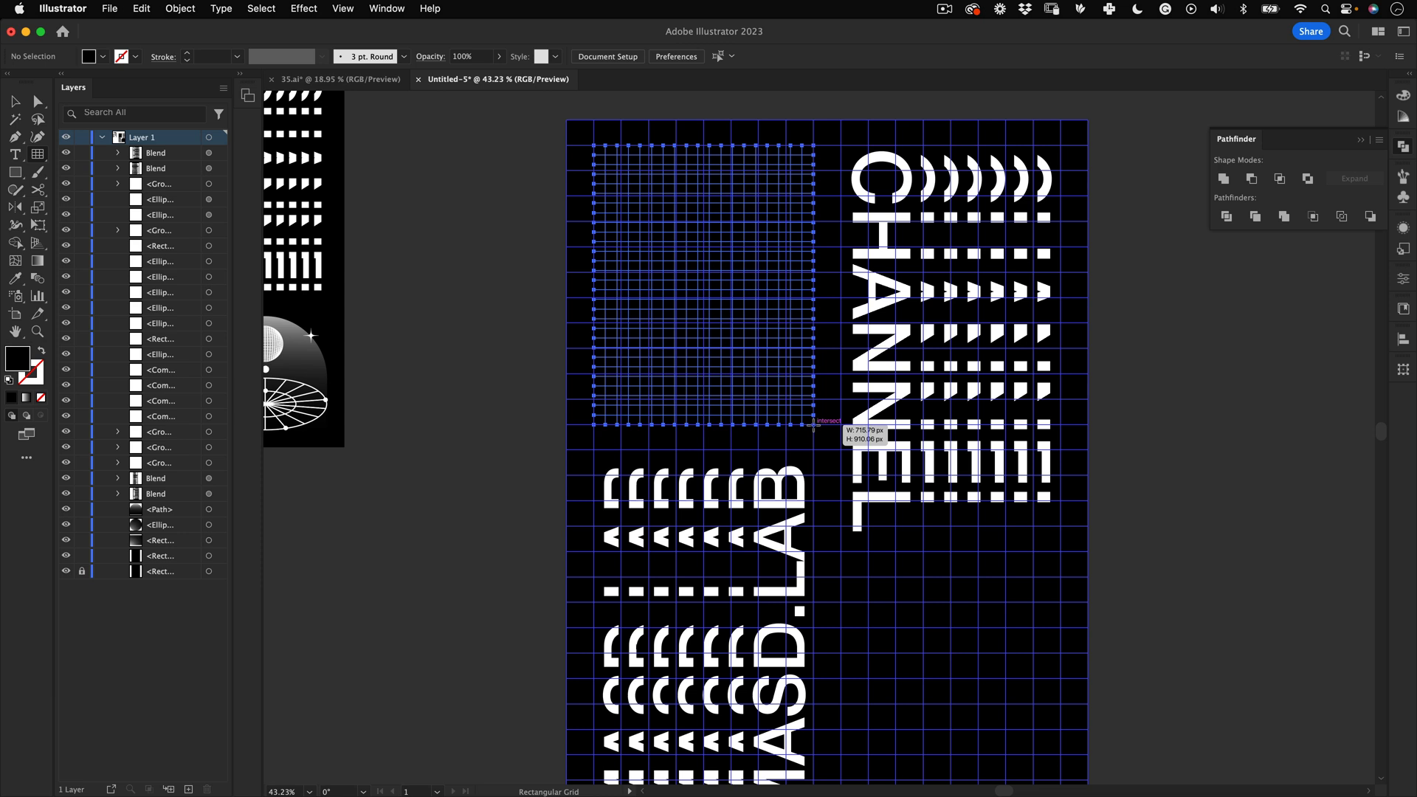
pyautogui.press('Left')
pyautogui.press('Left')
pyautogui.press('Left')
pyautogui.press('Left')
pyautogui.press('Left')
pyautogui.press('Left')
pyautogui.press('Left')
pyautogui.press('Left')
pyautogui.press('Left')
pyautogui.press('Left')
pyautogui.press('Left')
pyautogui.press('Left')
pyautogui.press('Left')
pyautogui.press('Left')
pyautogui.press('Left')
pyautogui.press('Left')
pyautogui.moveTo(814, 425); pyautogui.dragTo(818, 427)
pyautogui.press('Down')
pyautogui.press('Down')
pyautogui.press('Right')
pyautogui.press('Right')
pyautogui.press('Right')
pyautogui.press('Right')
pyautogui.press('Right')
pyautogui.press('Down')
pyautogui.press('Down')
pyautogui.press('Down')
pyautogui.press('Down')
pyautogui.press('Down')
pyautogui.press('Down')
pyautogui.press('Down')
pyautogui.press('Down')
pyautogui.press('Down')
pyautogui.press('Down')
pyautogui.press('Down')
pyautogui.press('Down')
pyautogui.press('Down')
pyautogui.press('Down')
pyautogui.press('Down')
pyautogui.press('Down')
pyautogui.press('Down')
pyautogui.press('Down')
pyautogui.press('Down')
pyautogui.press('Down')
pyautogui.press('Down')
pyautogui.press('Down')
pyautogui.press('Down')
pyautogui.press('Down')
pyautogui.press('Down')
pyautogui.press('Down')
pyautogui.press('Up')
pyautogui.press('Down')
pyautogui.press('Up')
pyautogui.press('Up')
pyautogui.press('Right')
pyautogui.press('Right')
pyautogui.press('Right')
pyautogui.press('Left')
pyautogui.press('Left')
pyautogui.press('Left')
pyautogui.press('Left')
pyautogui.press('Left')
pyautogui.press('Left')
pyautogui.press('Left')
pyautogui.press('Left')
pyautogui.press('d')
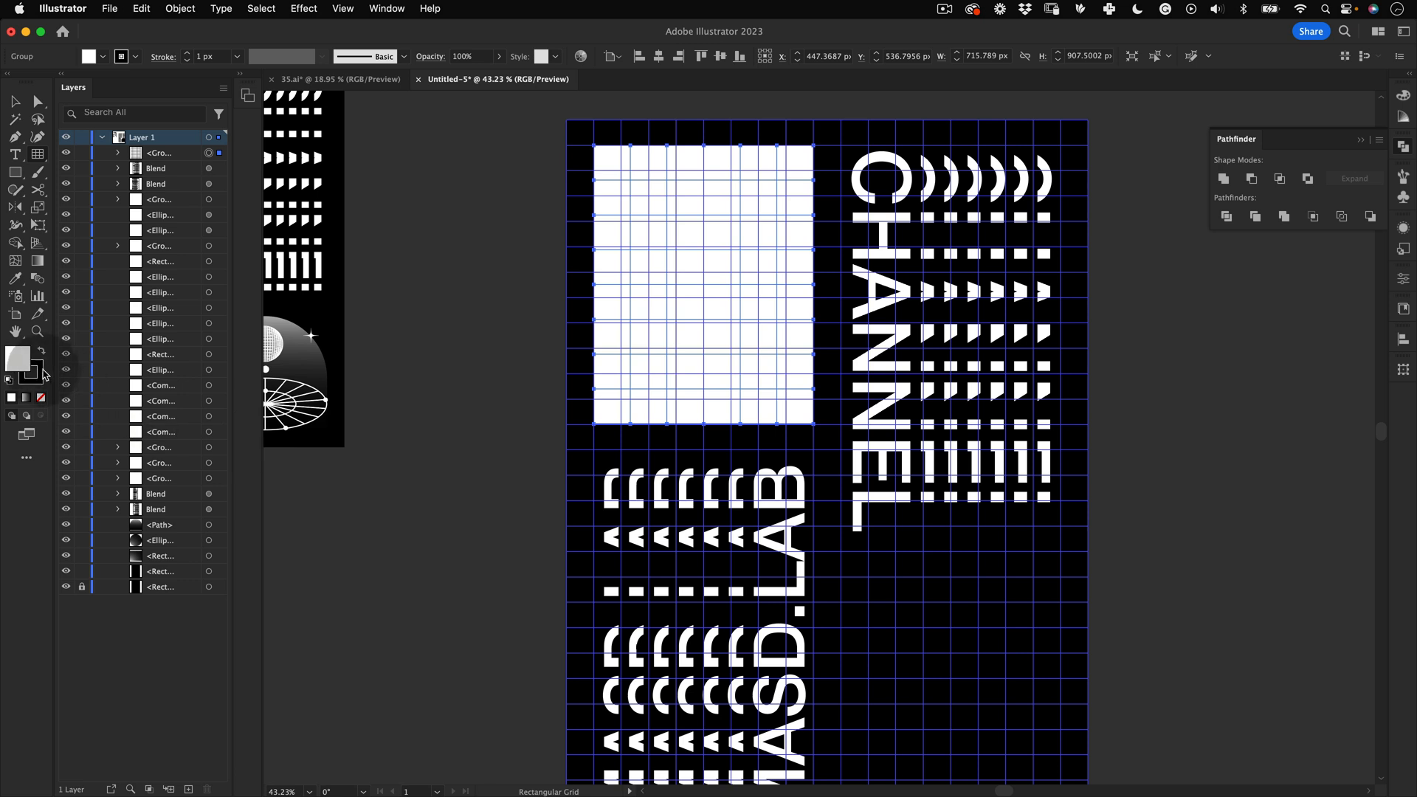
# Step: Give the grid a white stroke and no fill, then deselect it
pyautogui.press('x')
pyautogui.click(41, 399)
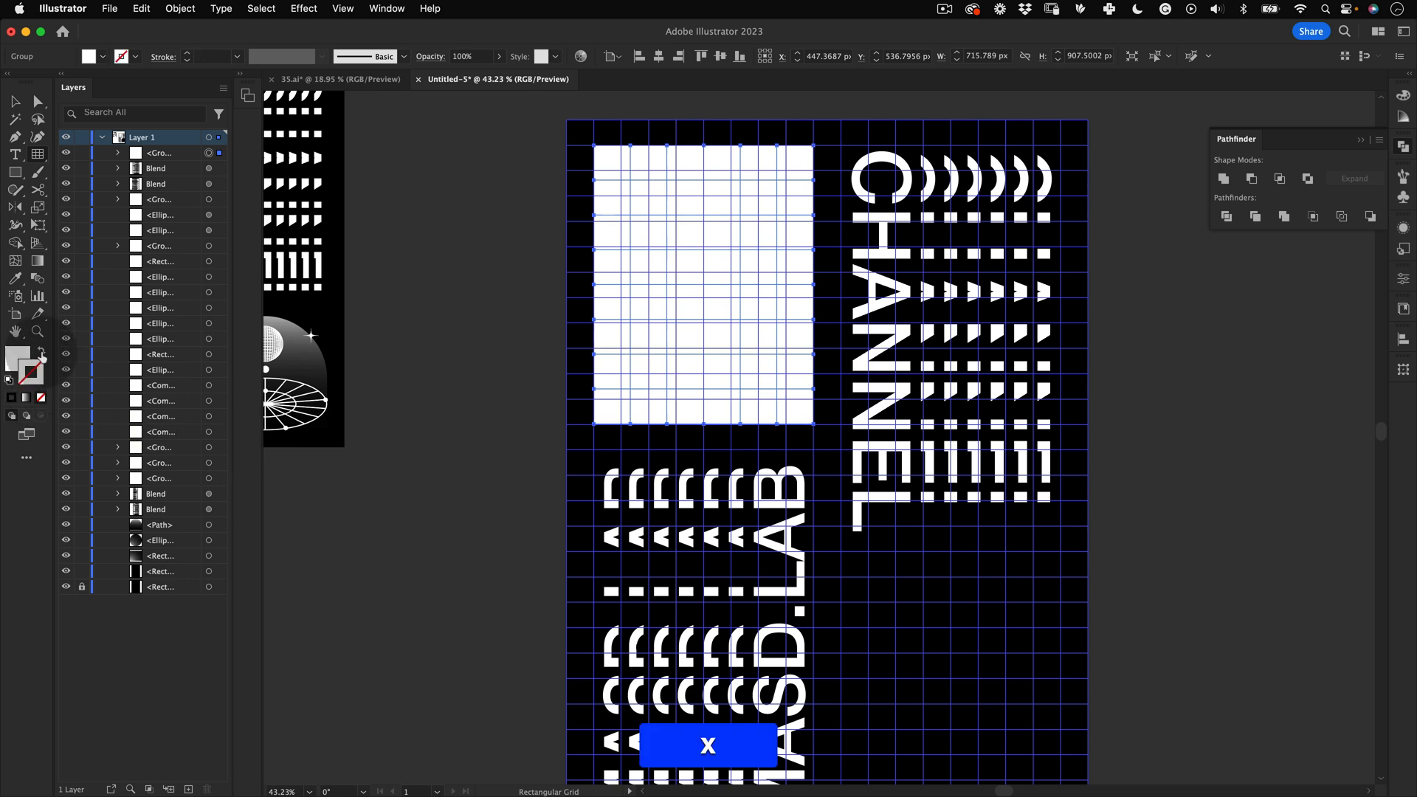
pyautogui.click(43, 353)
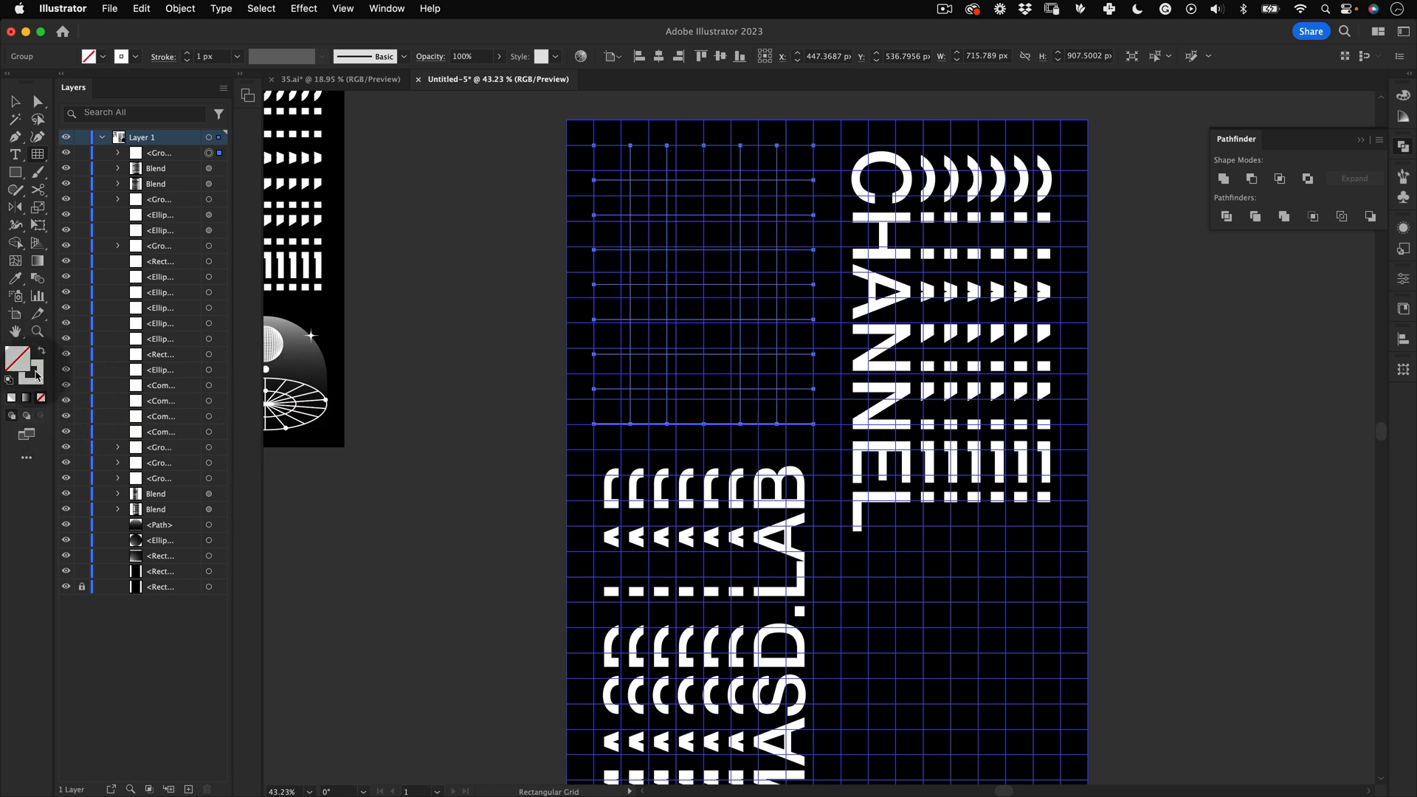
pyautogui.press('x')
pyautogui.press('v')
pyautogui.click(446, 311)
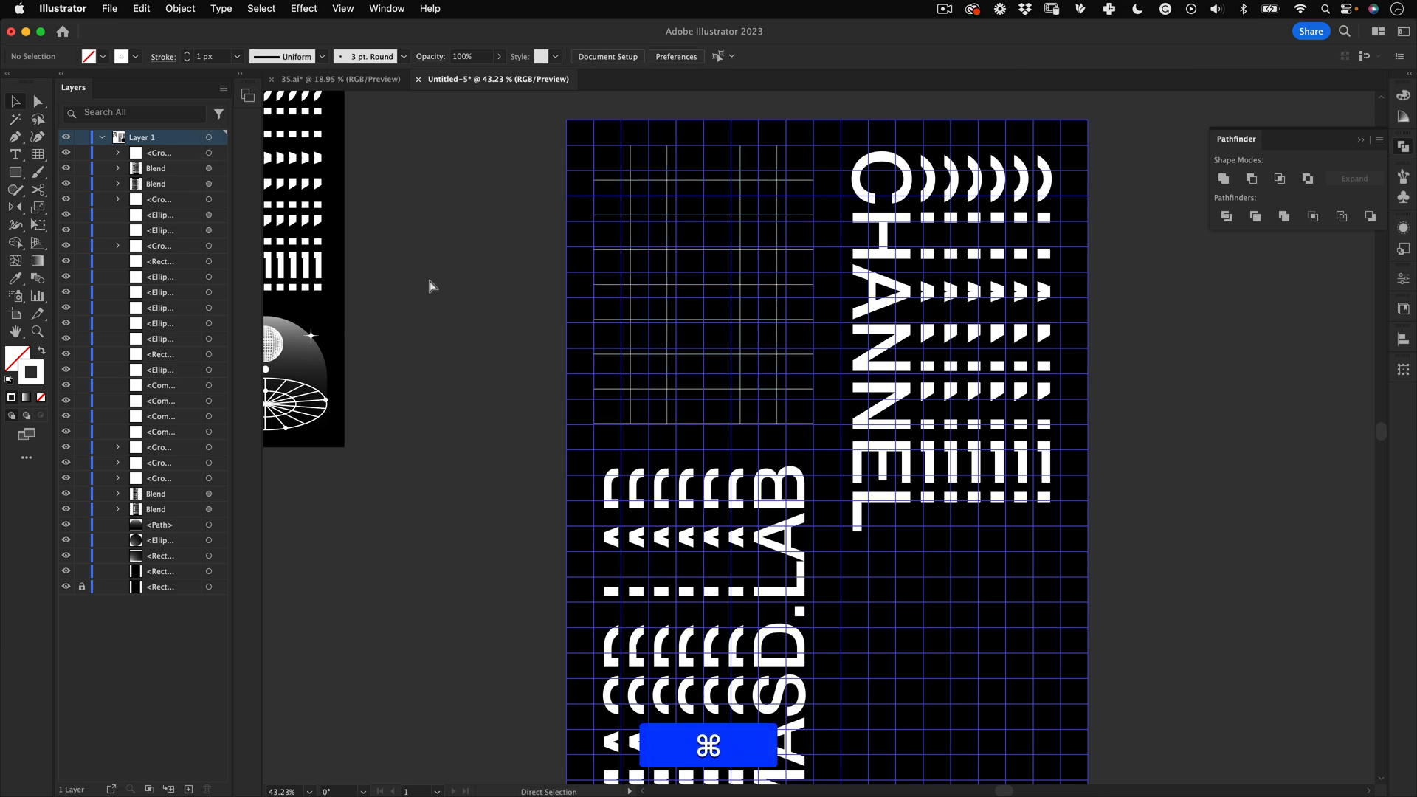
# Step: Pan and zoom to compare the new poster against the reference poster design
pyautogui.press('super+period')
pyautogui.moveTo(712, 301); pyautogui.dragTo(651, 335)
pyautogui.press('v')
pyautogui.press('space')
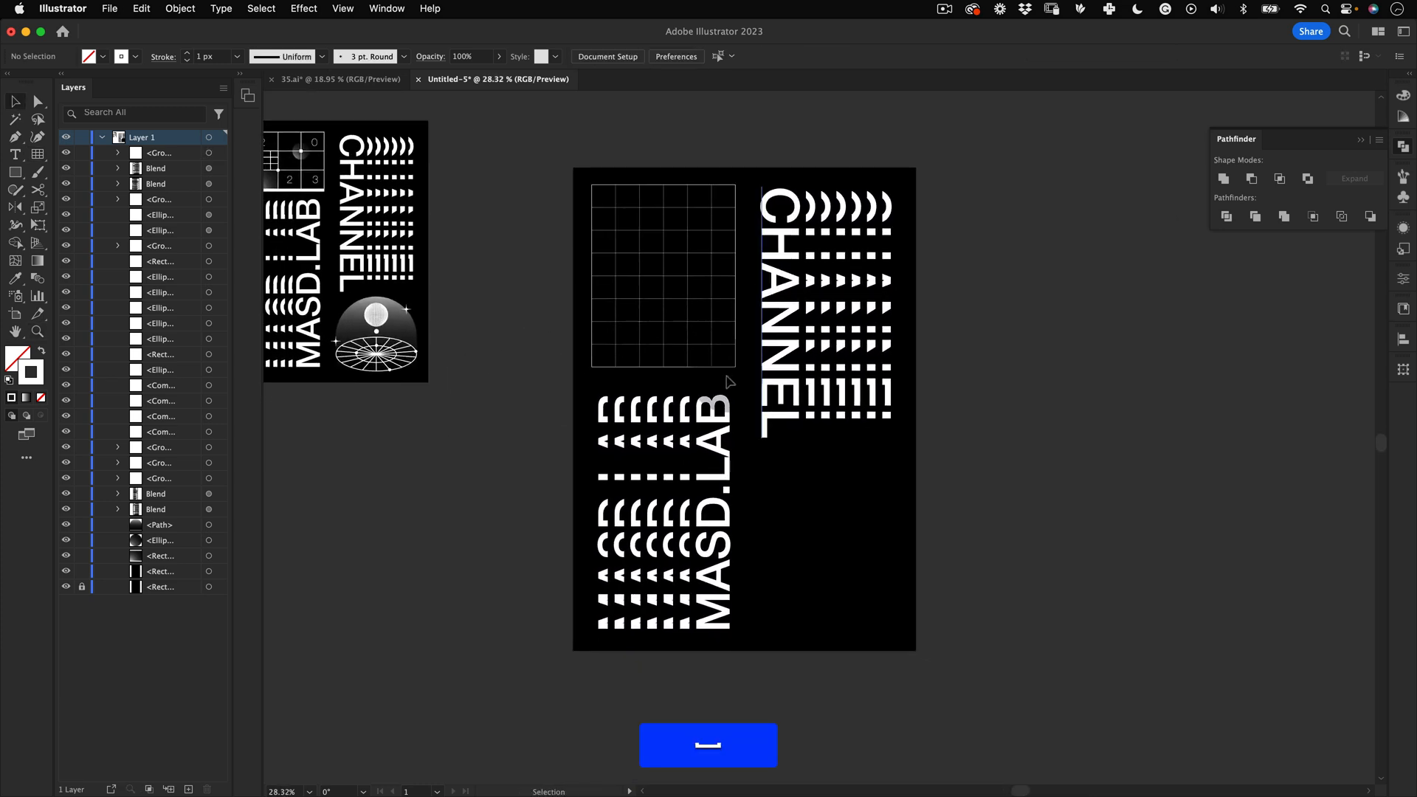
pyautogui.press('space')
pyautogui.moveTo(647, 268); pyautogui.dragTo(1101, 393)
pyautogui.press('space')
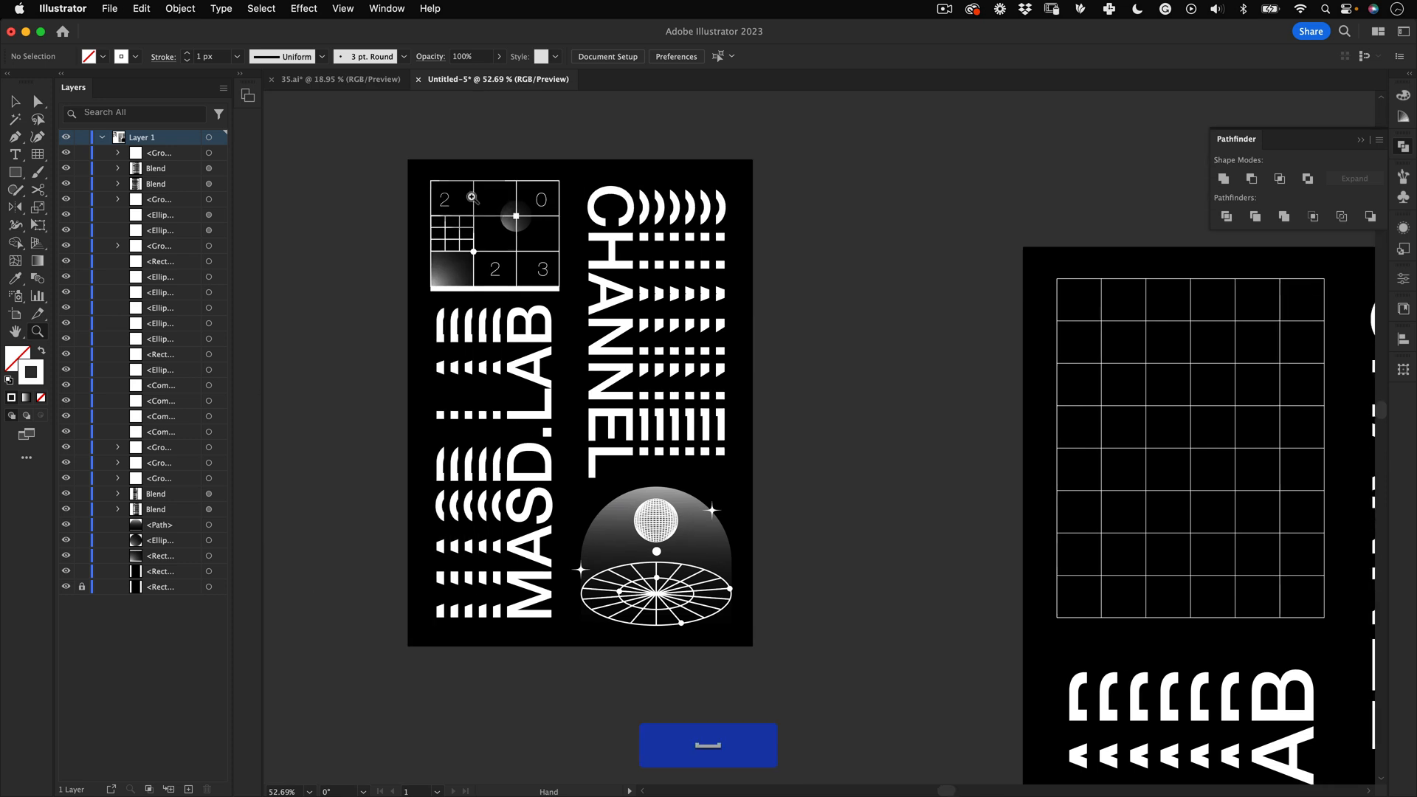
pyautogui.press('space')
pyautogui.moveTo(753, 392); pyautogui.dragTo(611, 339)
pyautogui.moveTo(899, 399); pyautogui.dragTo(795, 380)
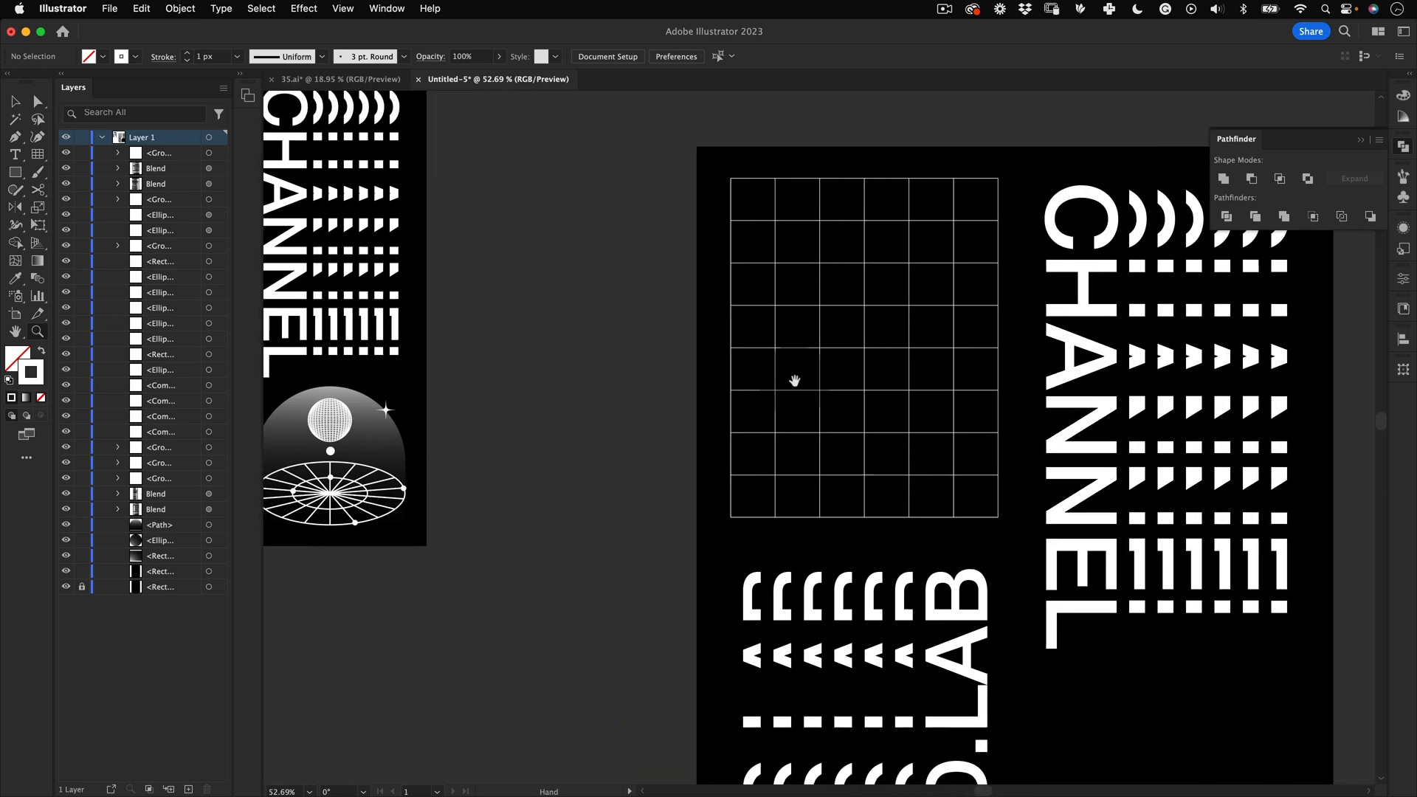
pyautogui.press('v')
pyautogui.press('z')
pyautogui.moveTo(864, 413); pyautogui.dragTo(813, 420)
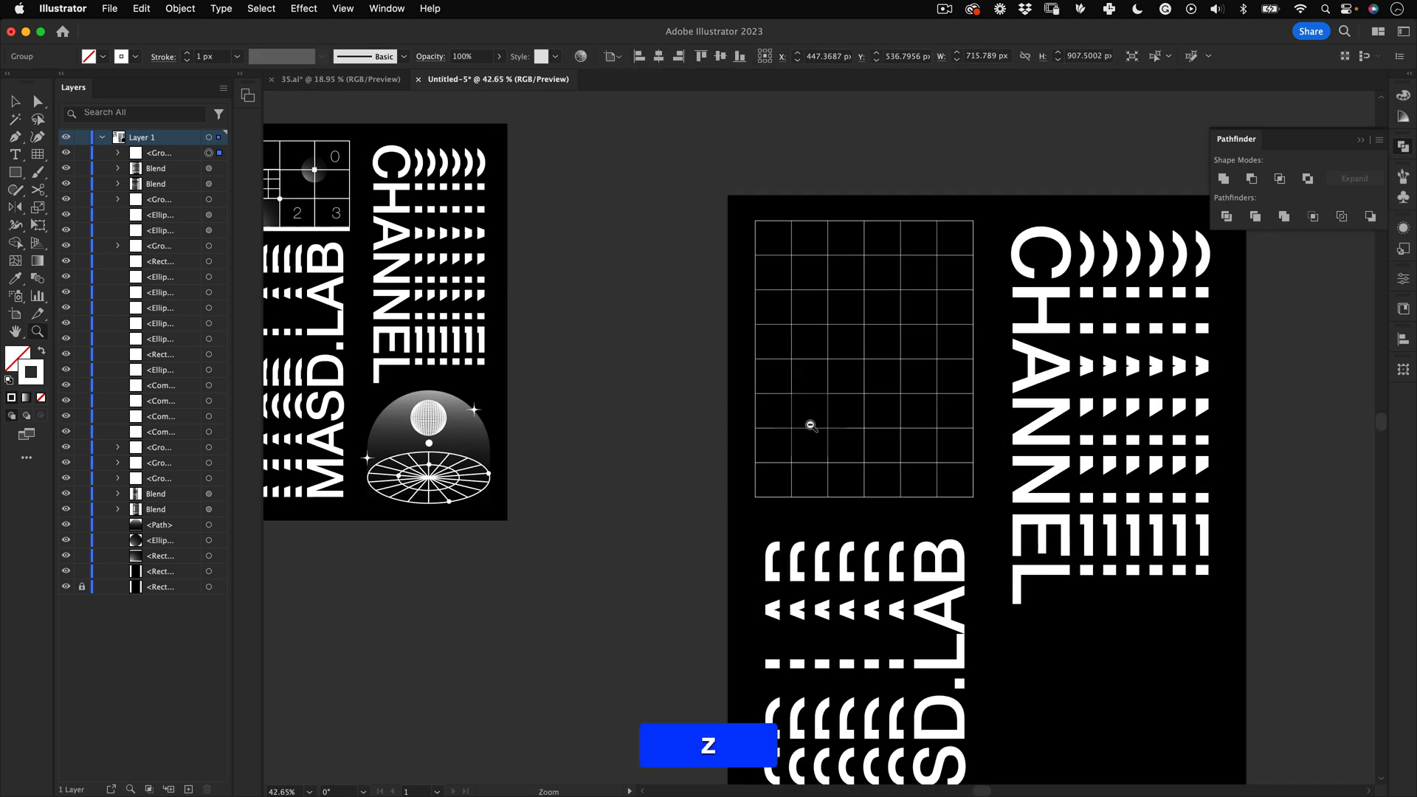
pyautogui.press('v')
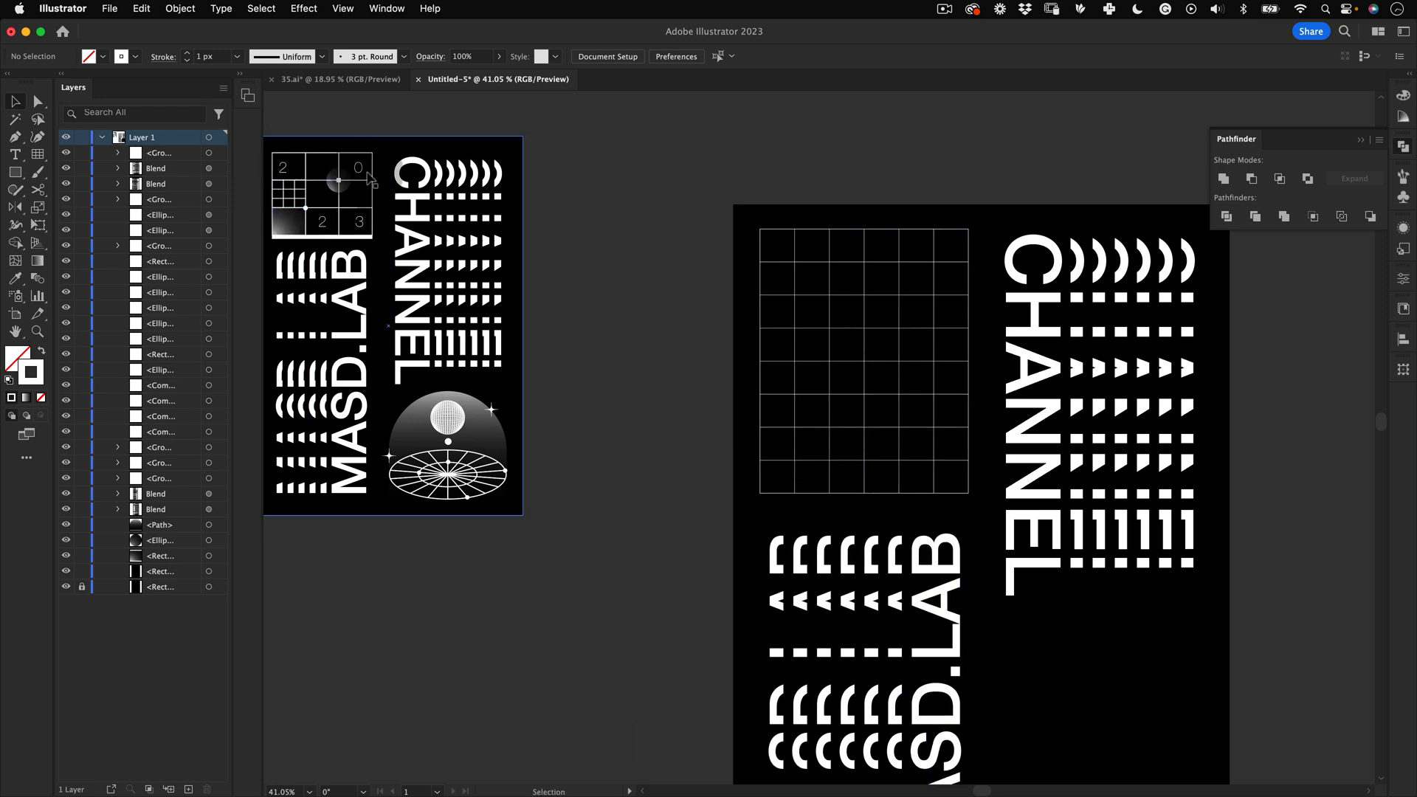
pyautogui.press('space')
pyautogui.moveTo(900, 559); pyautogui.dragTo(746, 451)
pyautogui.press('z')
pyautogui.press('space')
pyautogui.moveTo(771, 387); pyautogui.dragTo(826, 425)
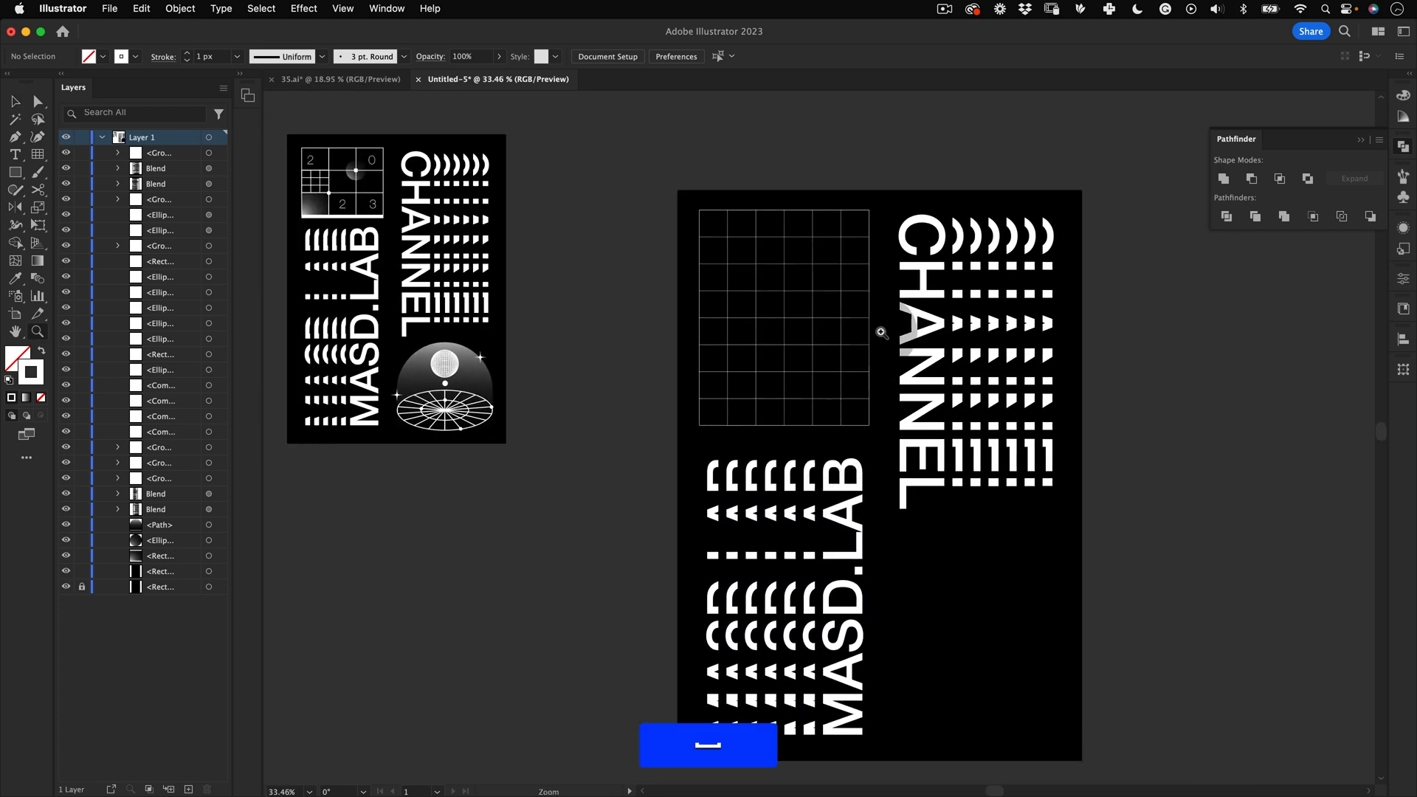
pyautogui.press('z')
pyautogui.moveTo(803, 299); pyautogui.dragTo(849, 297)
pyautogui.press('space')
pyautogui.moveTo(715, 329); pyautogui.dragTo(955, 430)
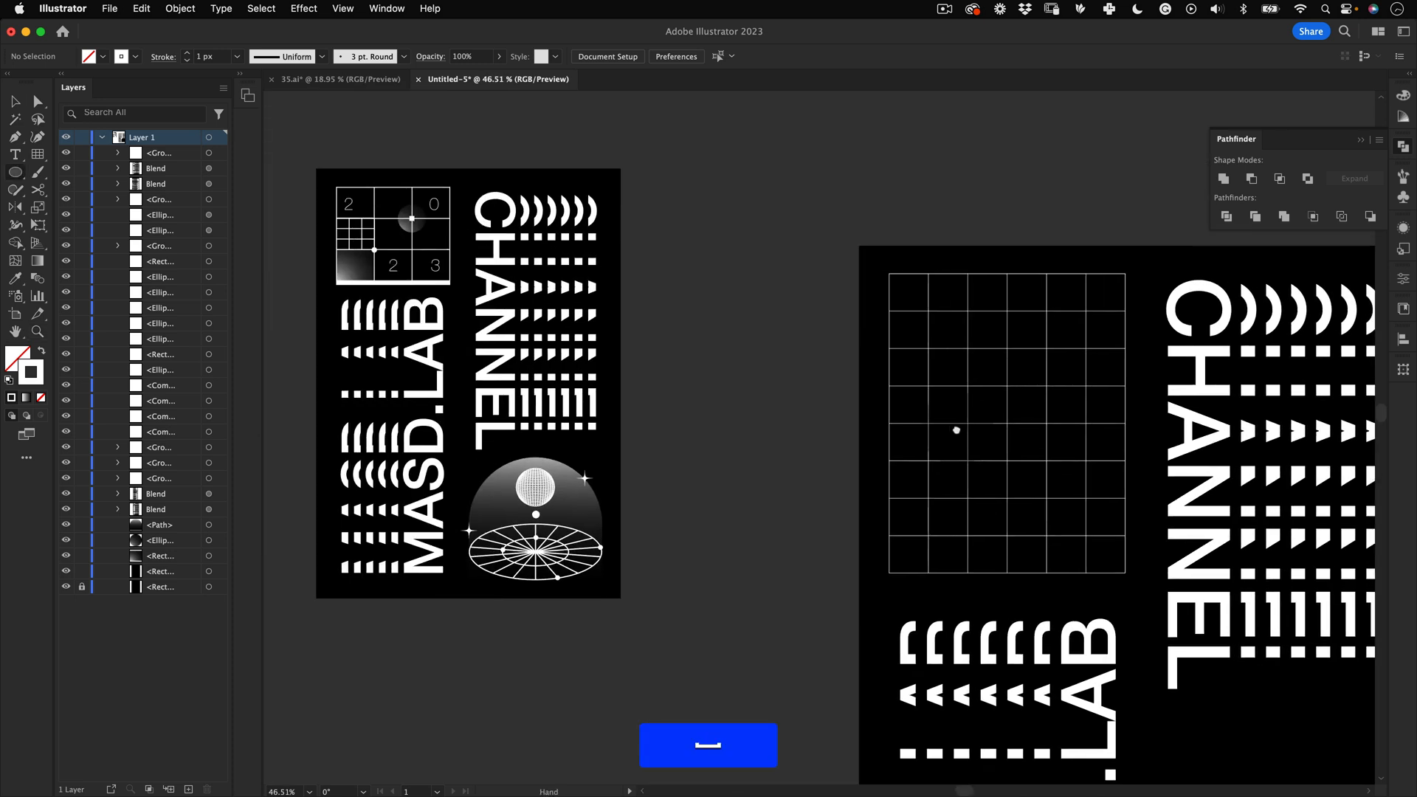
pyautogui.press('space')
pyautogui.moveTo(788, 407); pyautogui.dragTo(511, 303)
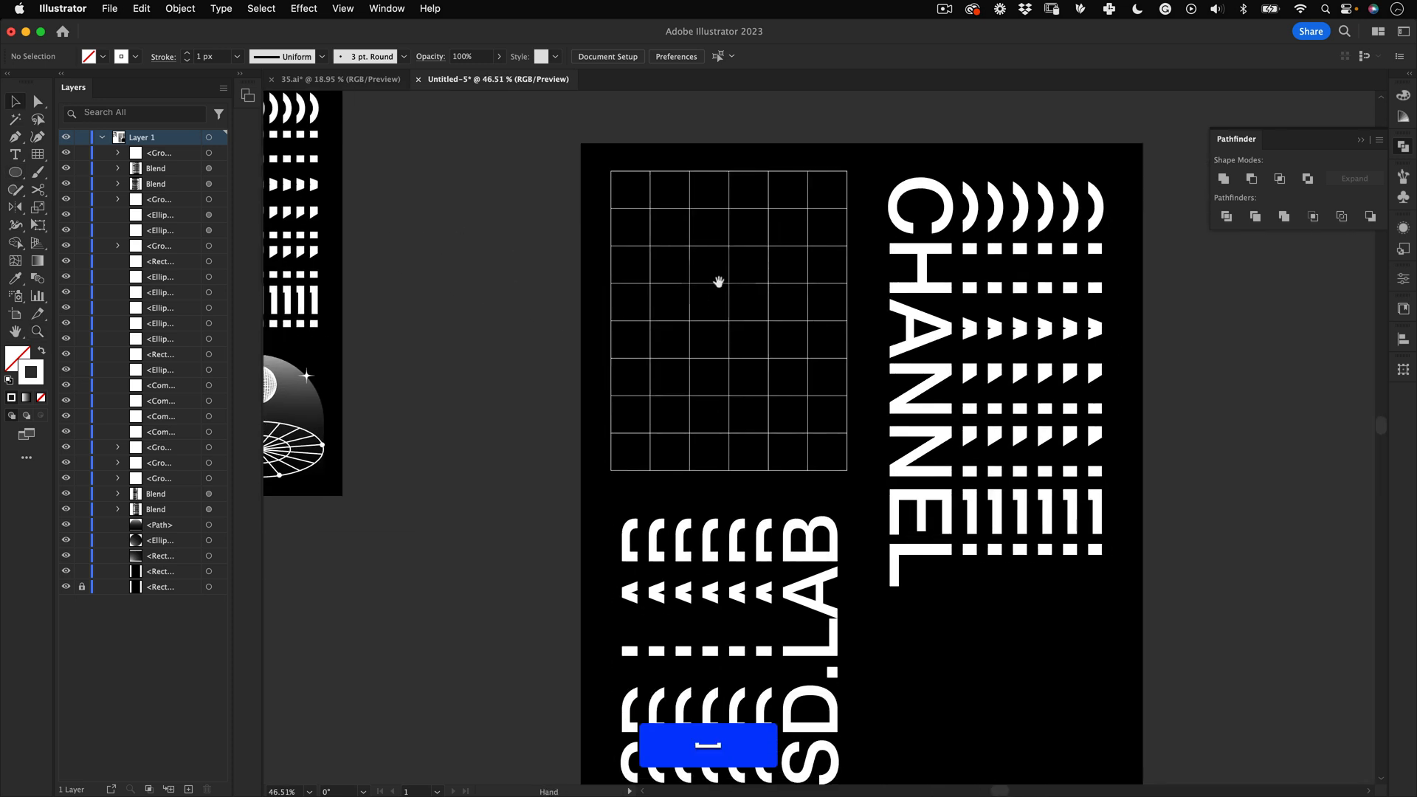
pyautogui.moveTo(740, 344); pyautogui.dragTo(978, 417)
pyautogui.press('space')
pyautogui.moveTo(820, 428); pyautogui.dragTo(531, 344)
# Step: Type the text 2023 above the poster and scale it up to a large size
pyautogui.click(15, 154)
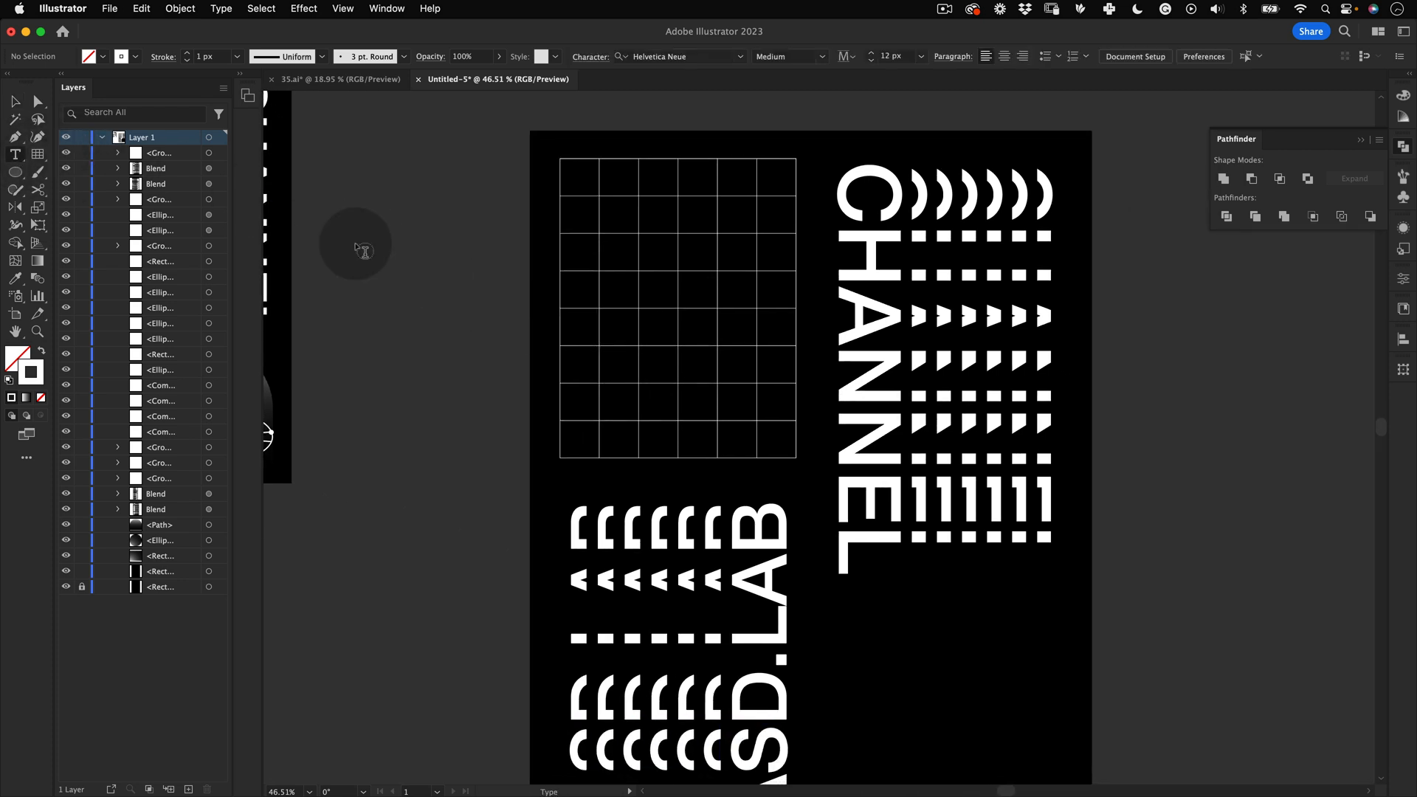
pyautogui.press('space')
pyautogui.moveTo(720, 304); pyautogui.dragTo(670, 498)
pyautogui.click(656, 252)
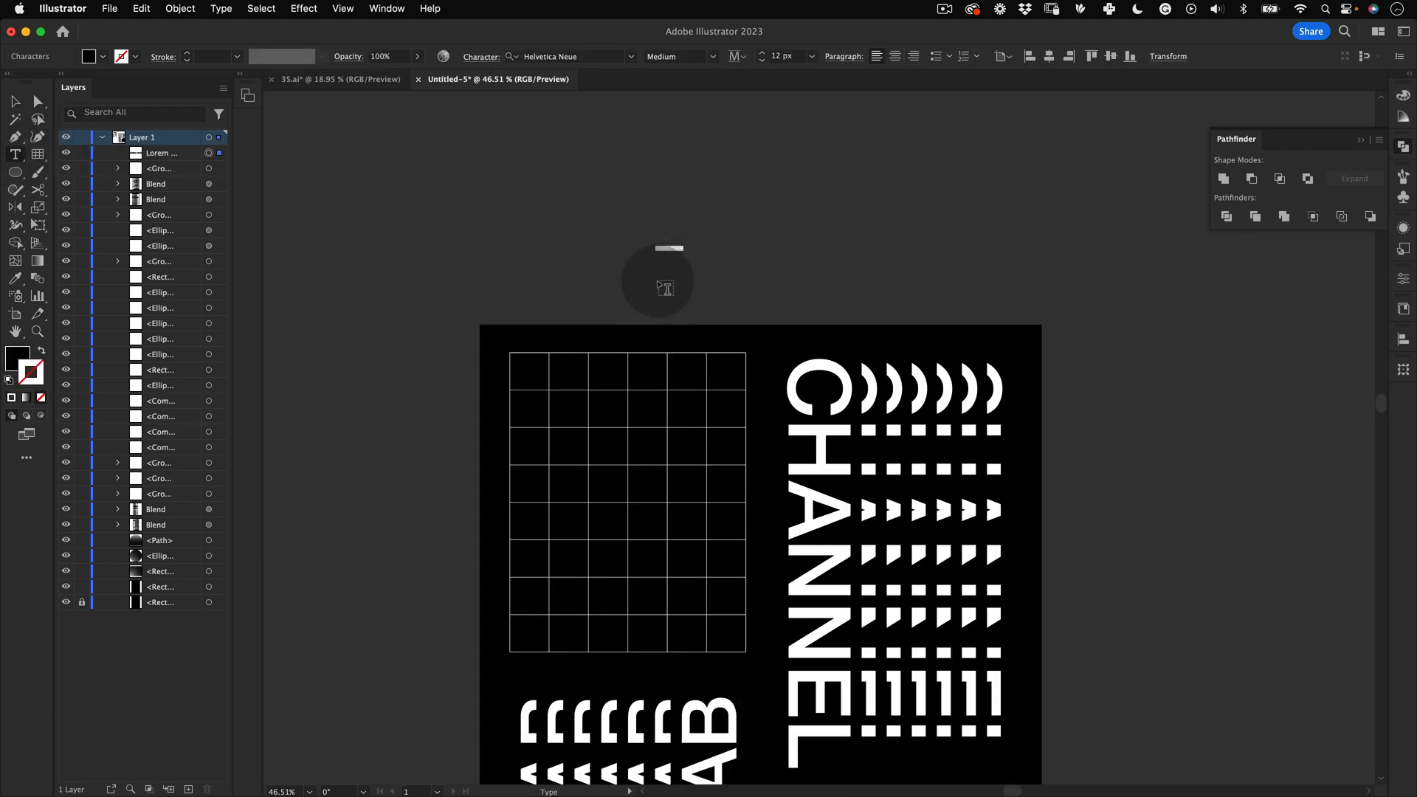
pyautogui.write('2')
pyautogui.write('e')
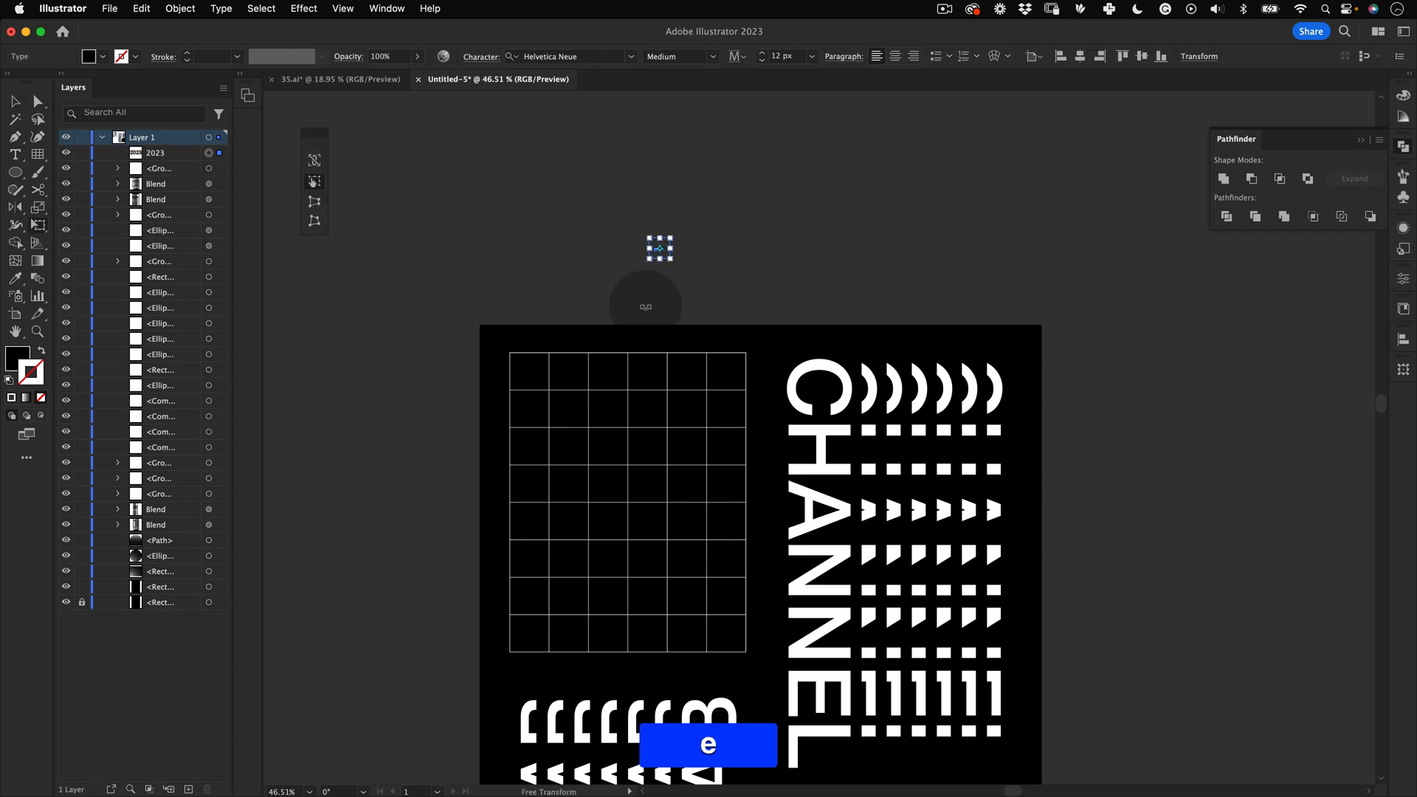
pyautogui.moveTo(668, 240)
pyautogui.mouseDown()
pyautogui.moveTo(721, 196)
pyautogui.moveTo(822, 178)
pyautogui.moveTo(632, 316)
pyautogui.moveTo(690, 236)
pyautogui.mouseUp()
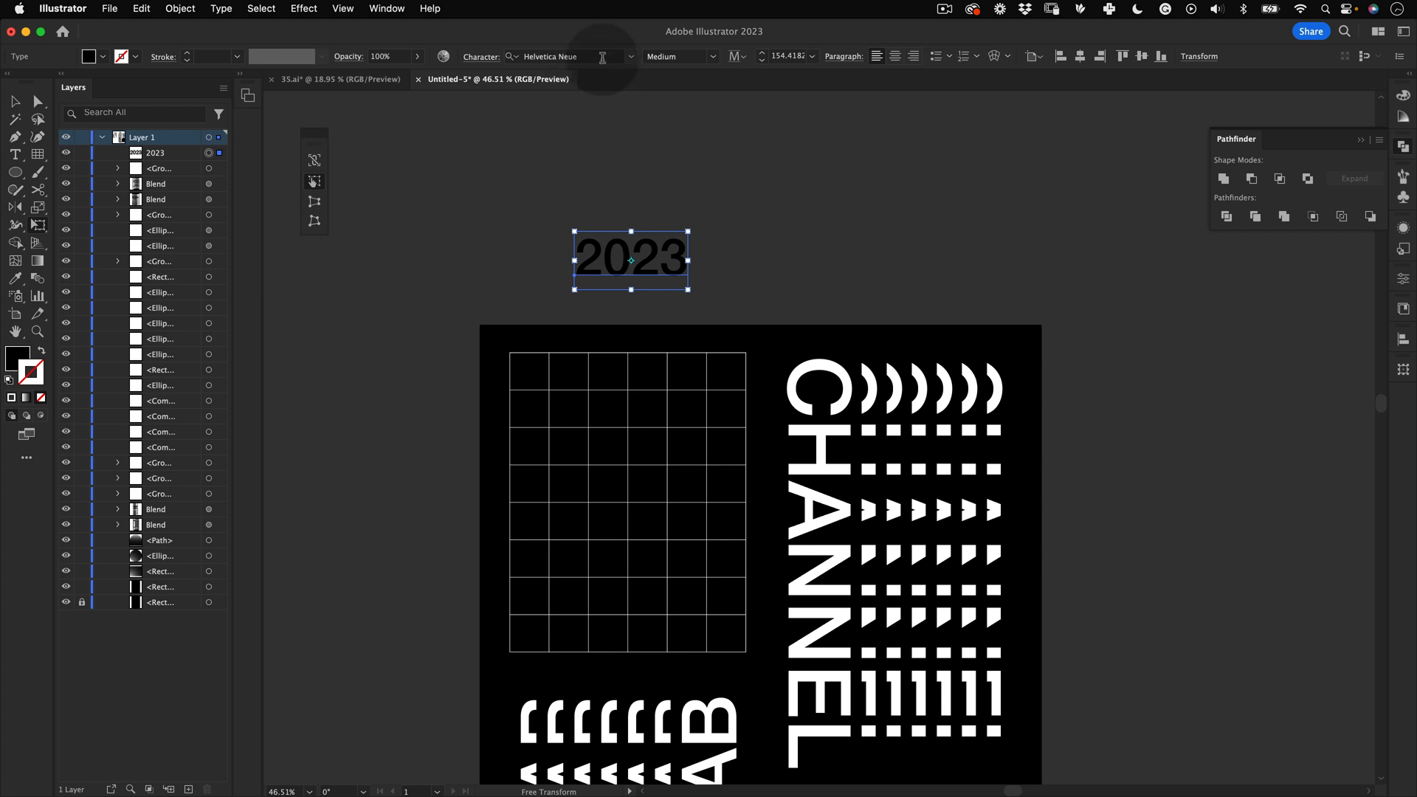
# Step: Set the 2023 text to the Light font style with a white fill
pyautogui.click(712, 56)
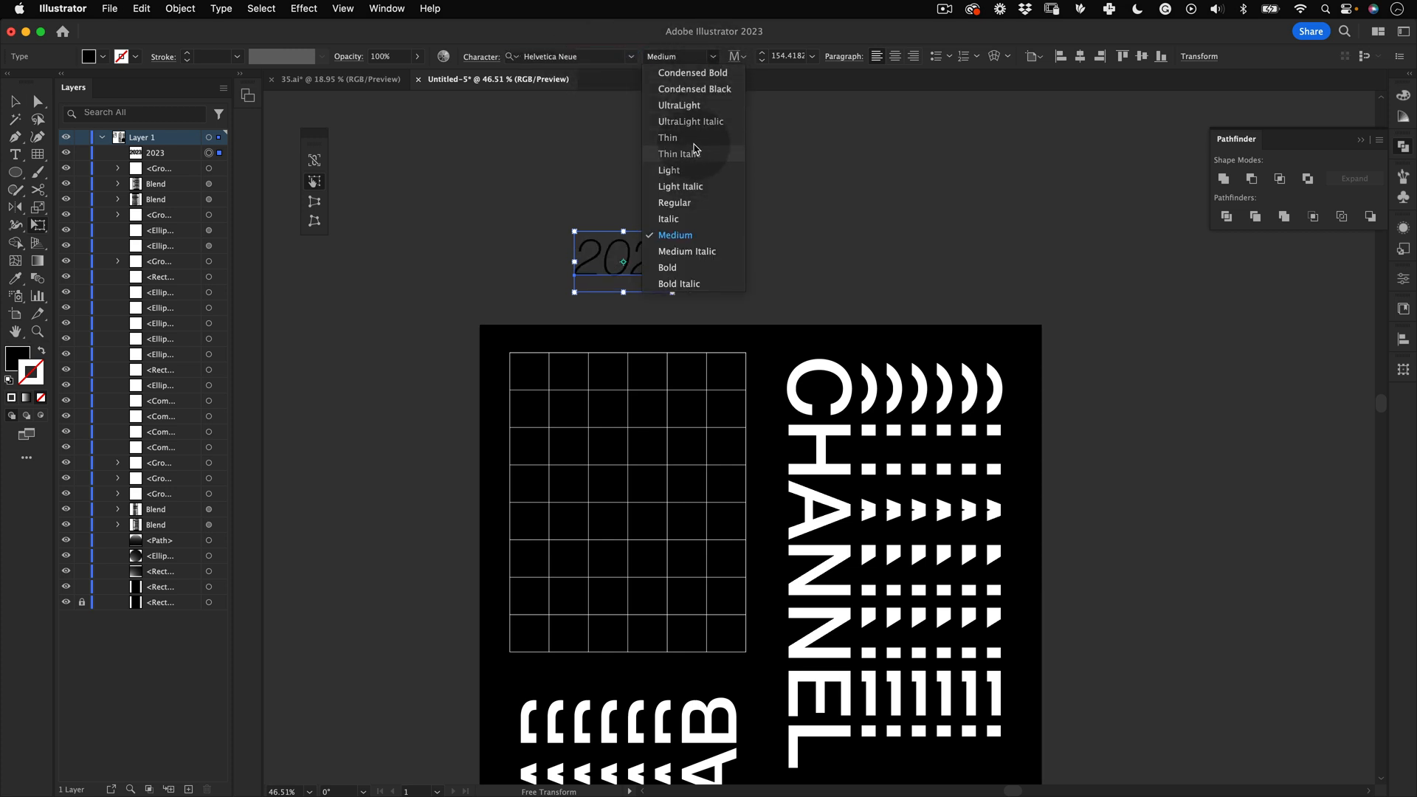
pyautogui.click(686, 170)
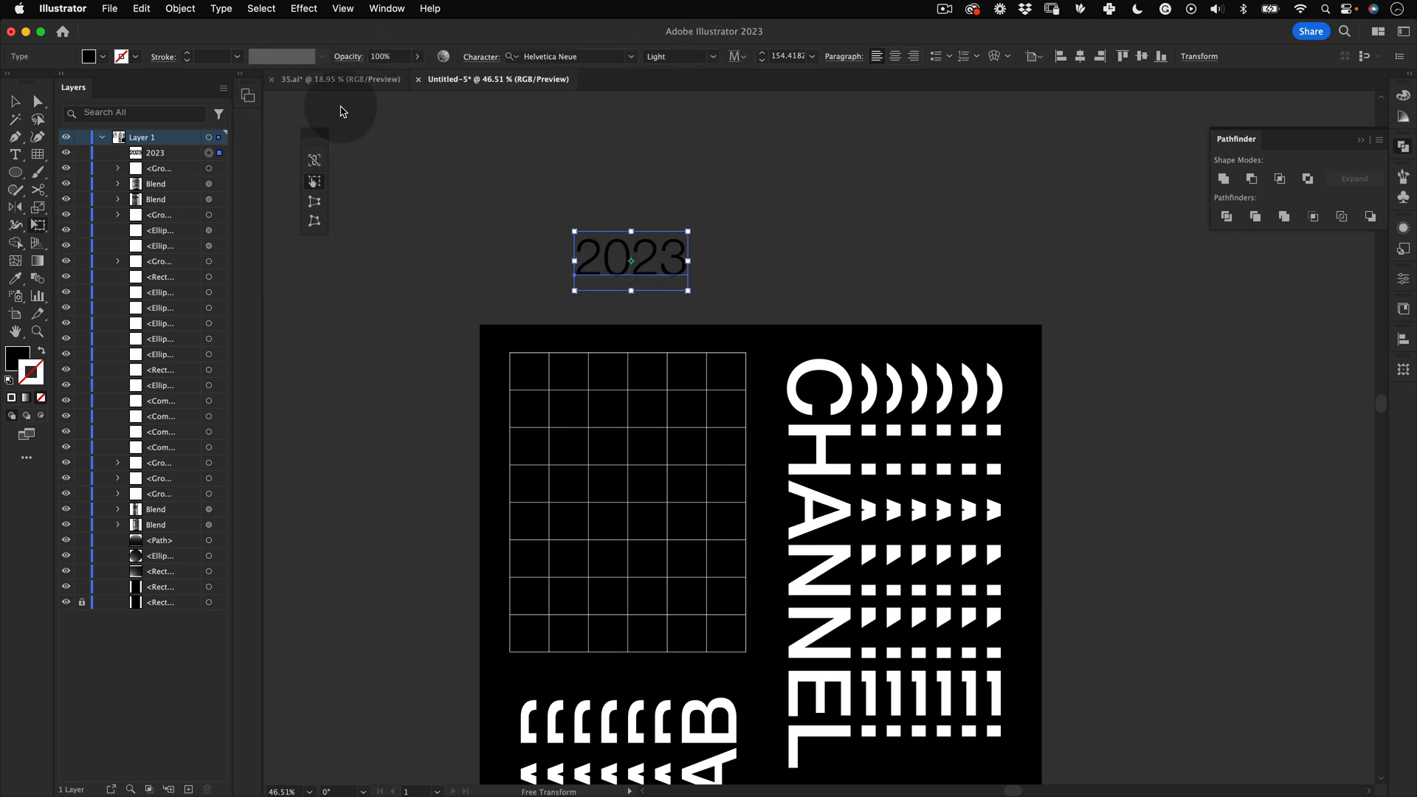
pyautogui.doubleClick(18, 359)
pyautogui.click(984, 219)
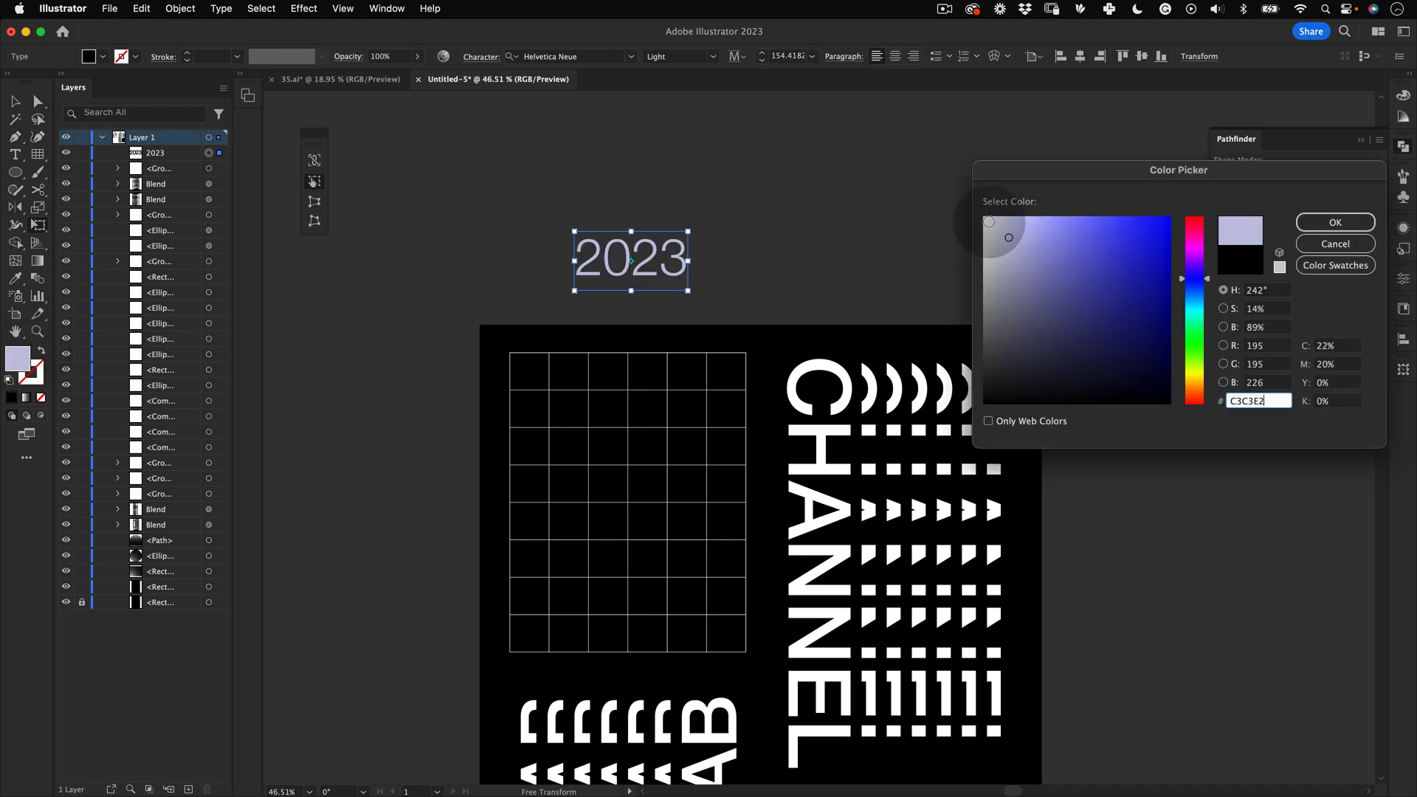
pyautogui.click(1337, 220)
# Step: Convert the 2023 text to outlines and ungroup it into separate digits
pyautogui.rightClick(644, 258)
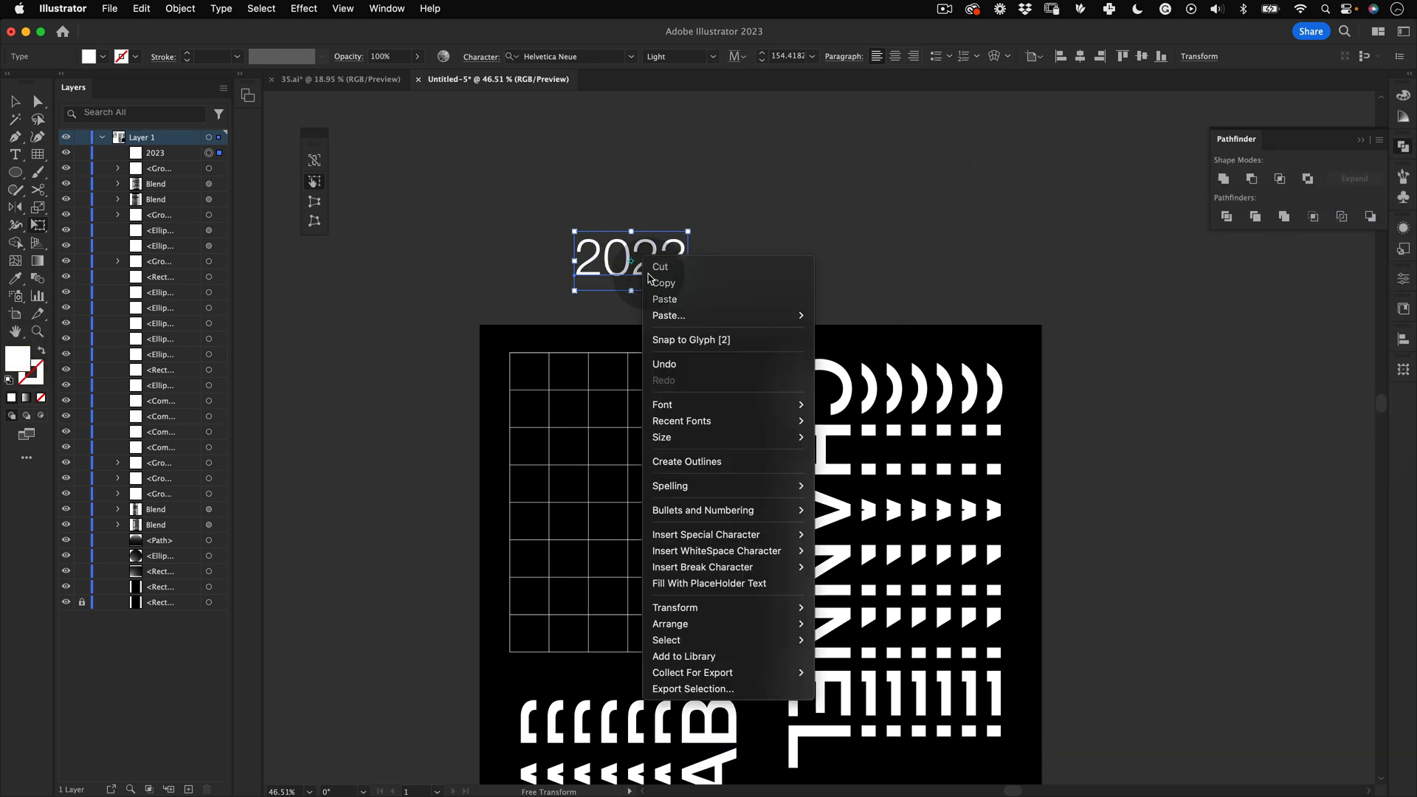
pyautogui.click(707, 461)
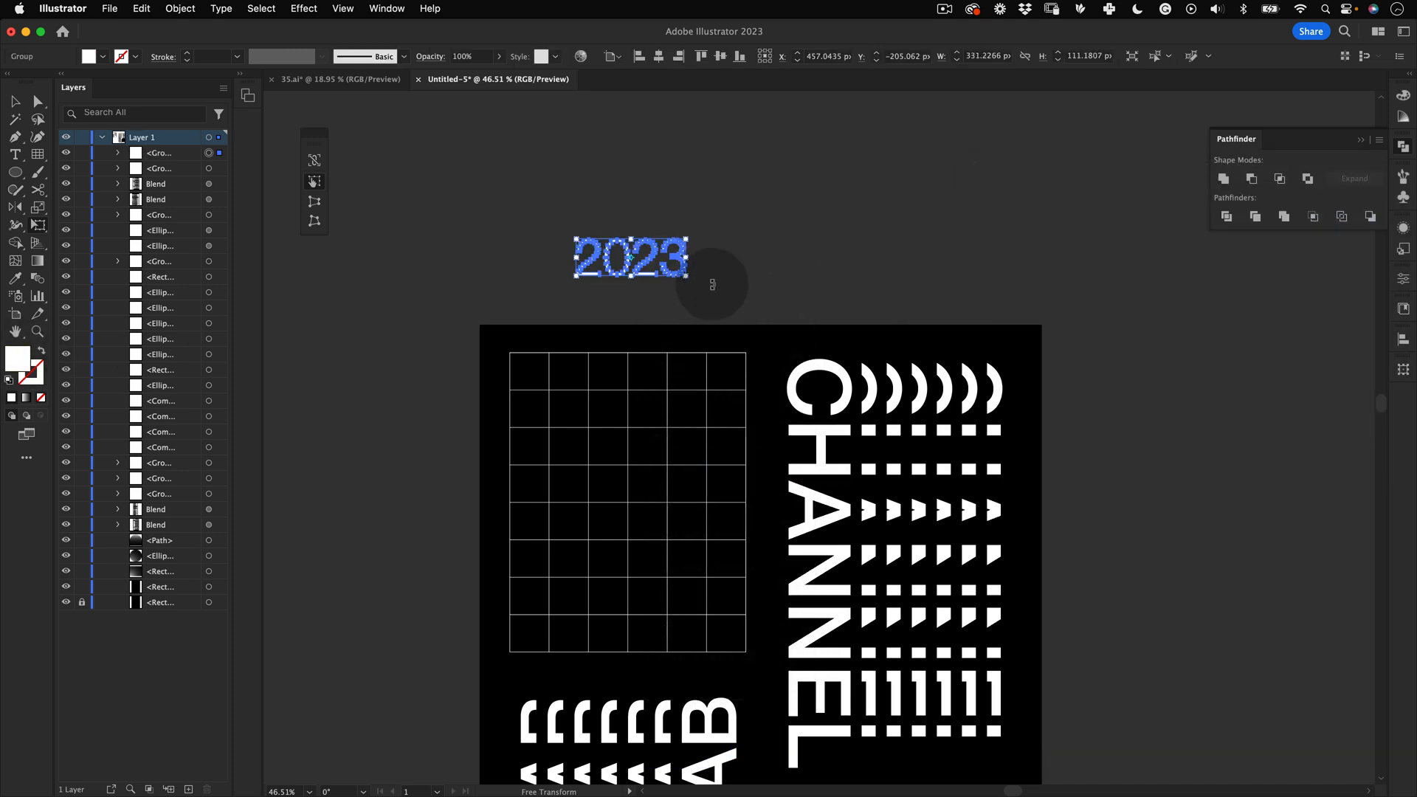
pyautogui.press('v')
pyautogui.click(751, 255)
pyautogui.scroll(-2, 750, 255)
pyautogui.moveTo(595, 219); pyautogui.dragTo(546, 267)
pyautogui.rightClick(544, 242)
pyautogui.click(581, 442)
# Step: Try scaling and moving the first digit 2 into the grid's top-left cell
pyautogui.press('v')
pyautogui.click(679, 195)
pyautogui.press('super+z')
pyautogui.moveTo(605, 245); pyautogui.dragTo(697, 238)
pyautogui.click(540, 199)
pyautogui.press('e')
pyautogui.moveTo(541, 199); pyautogui.dragTo(522, 339)
pyautogui.press('v')
pyautogui.click(568, 233)
pyautogui.press('space')
pyautogui.moveTo(609, 219); pyautogui.dragTo(596, 158)
pyautogui.press('v')
pyautogui.moveTo(639, 183); pyautogui.dragTo(649, 256)
pyautogui.press('super+z')
pyautogui.press('alt+super+e')
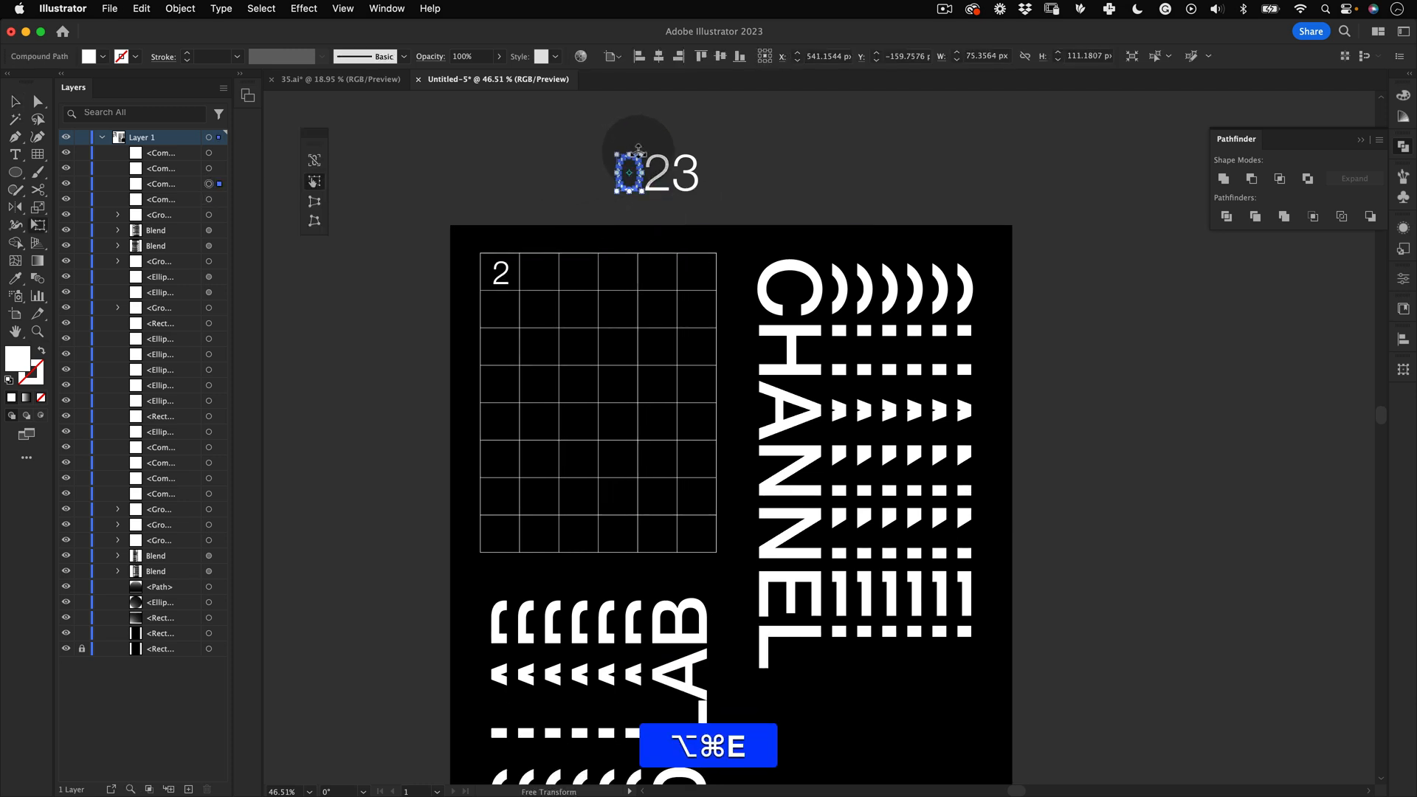
# Step: Undo the recent digit moves and scaling
pyautogui.moveTo(639, 156); pyautogui.dragTo(642, 156)
pyautogui.press('alt+shift+super+z')
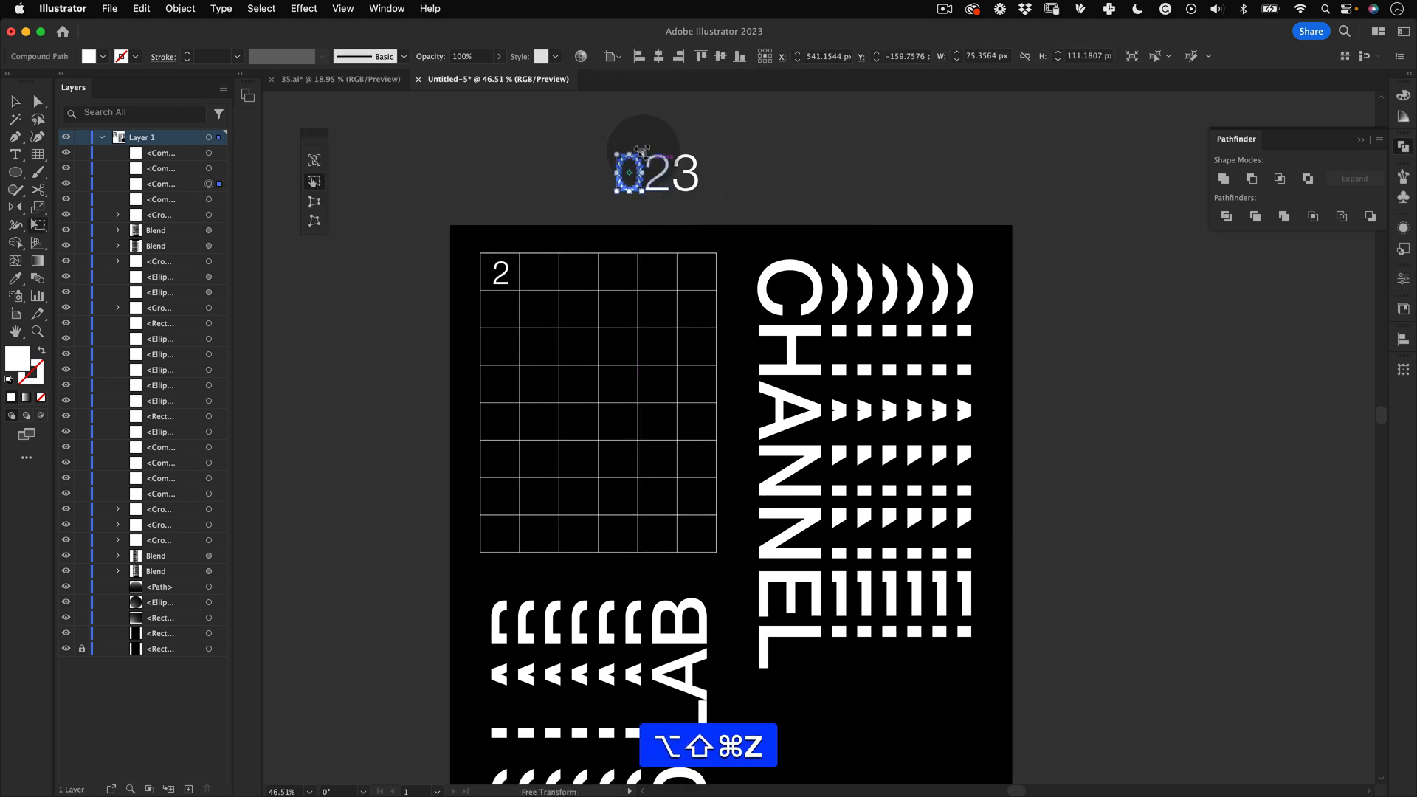
pyautogui.press('super+z')
pyautogui.press('super+z')
pyautogui.press('super+z')
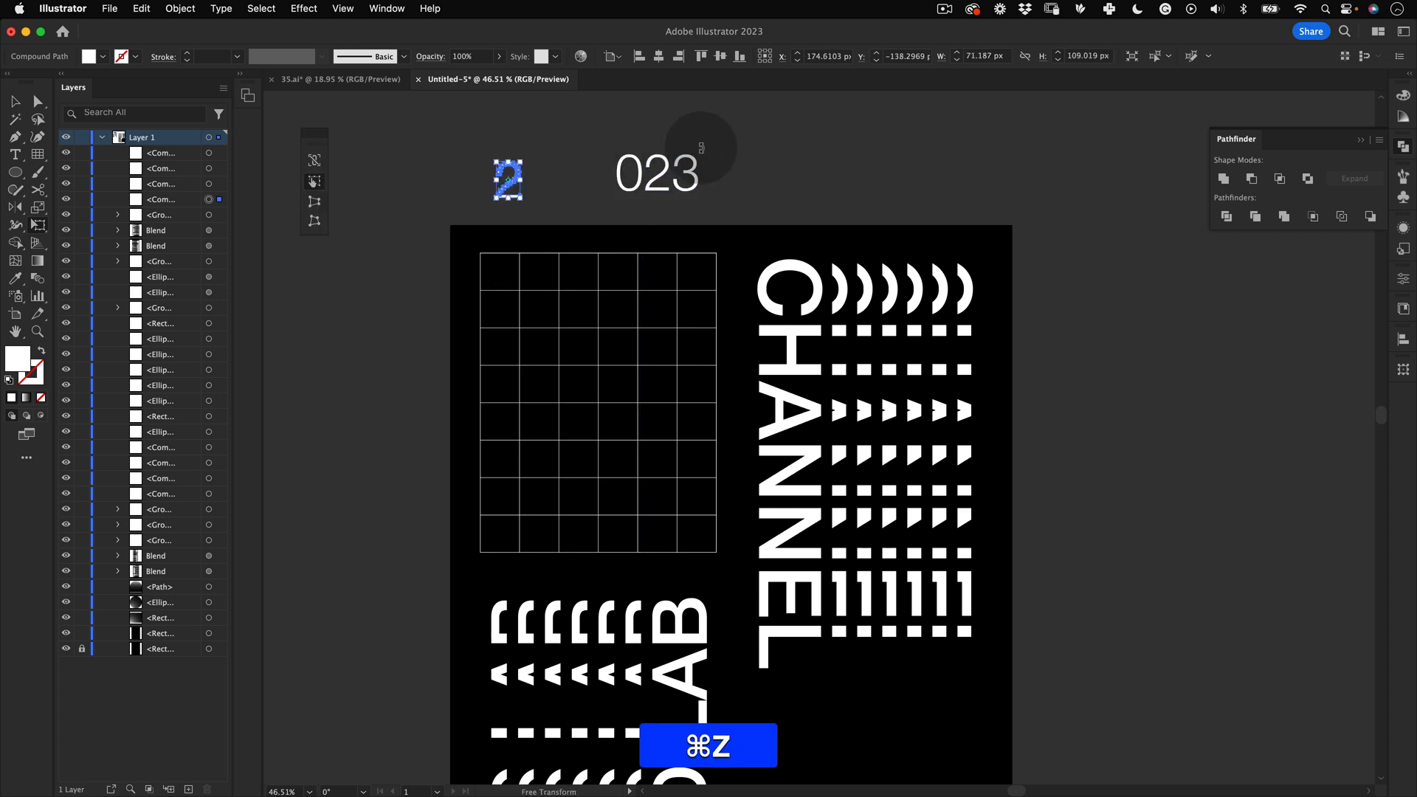
# Step: Select all four digits and scale them down together to about 57 px tall
pyautogui.press('super+v')
pyautogui.press('e')
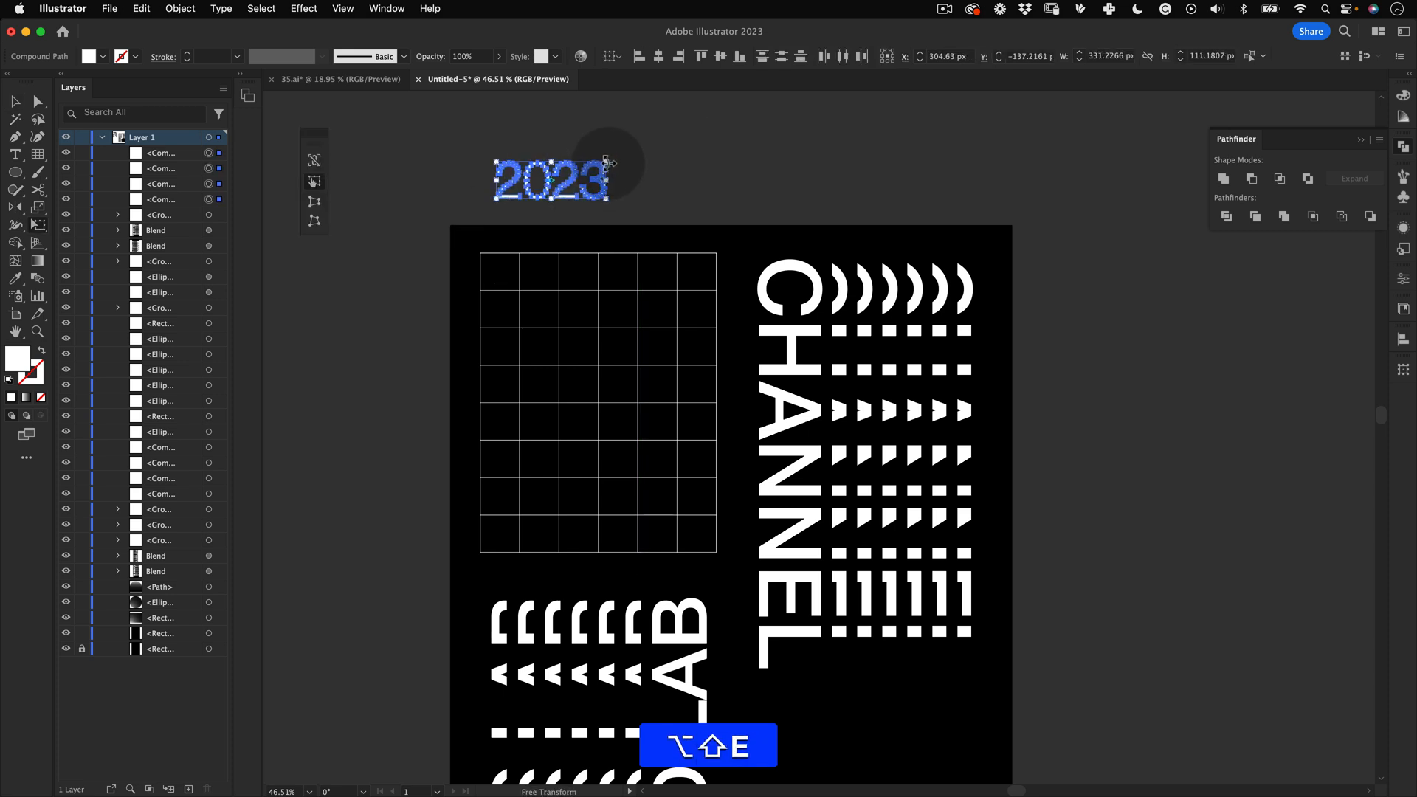
pyautogui.moveTo(605, 162); pyautogui.dragTo(544, 285)
pyautogui.press('super+z')
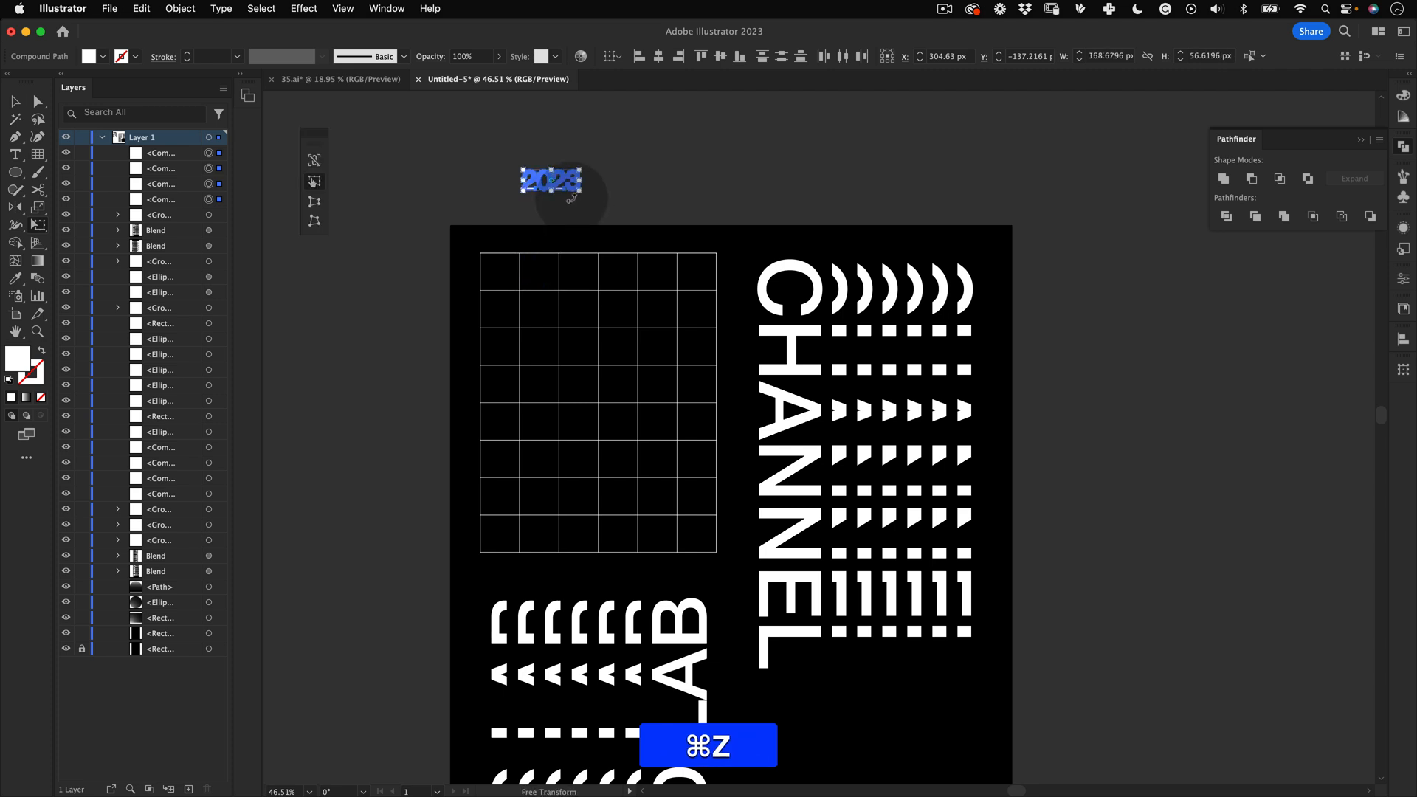
# Step: Place the digits 2, 0, 2 and 3 into separate grid cells, stepping diagonally down the grid
pyautogui.press('v')
pyautogui.moveTo(572, 182); pyautogui.dragTo(698, 463)
pyautogui.click(562, 201)
pyautogui.press('v')
pyautogui.moveTo(529, 275); pyautogui.dragTo(661, 274)
pyautogui.moveTo(520, 278); pyautogui.dragTo(582, 317)
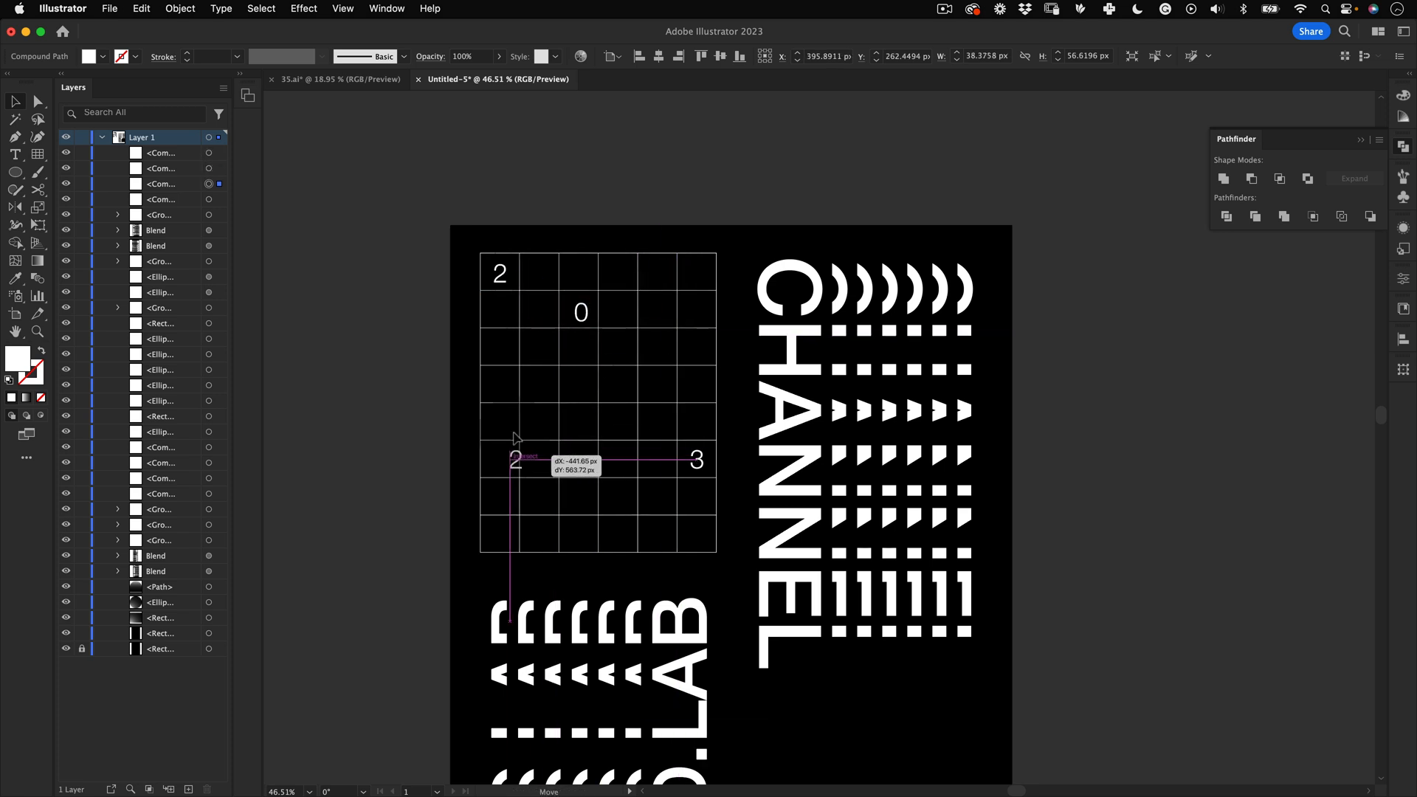
pyautogui.moveTo(513, 436); pyautogui.dragTo(508, 424)
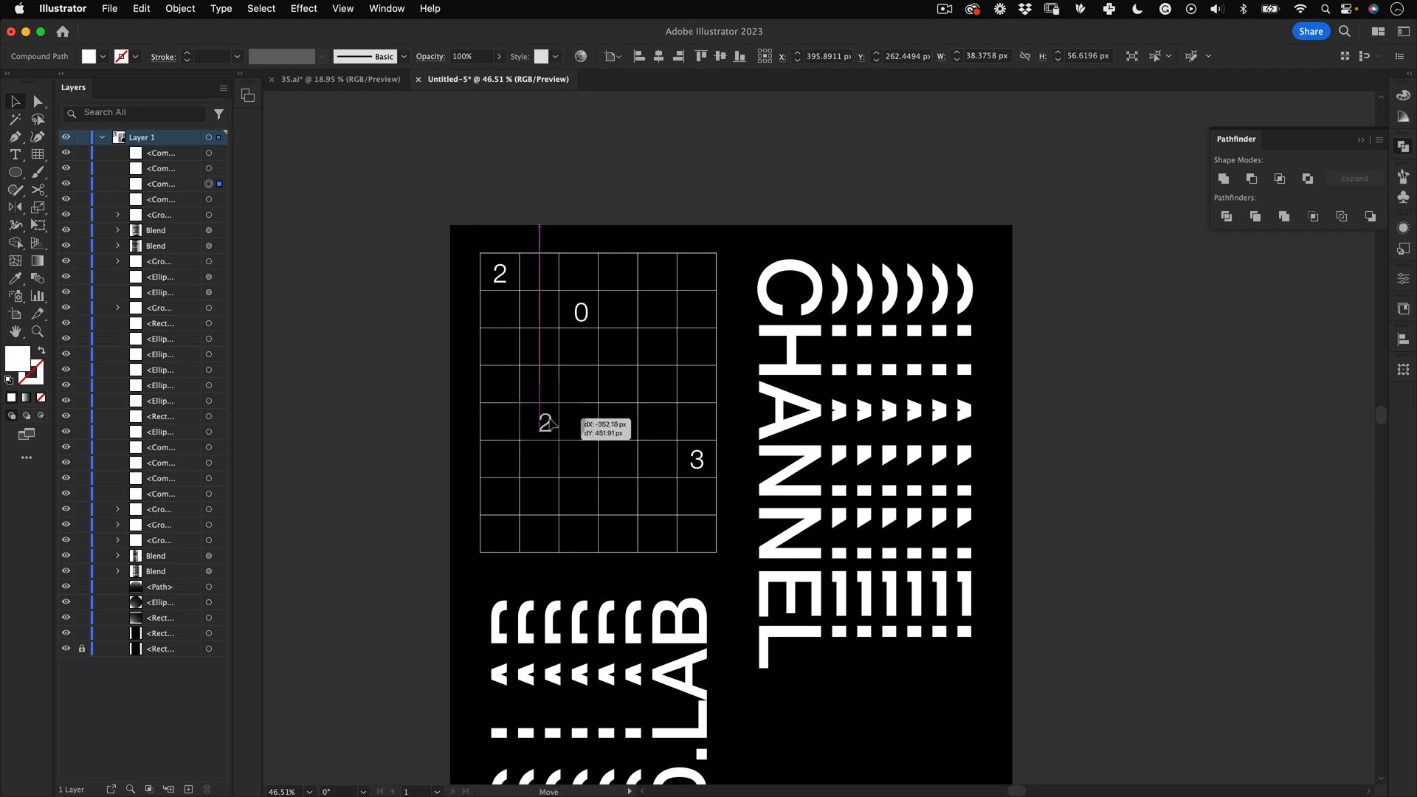
# Step: Draw a rectangular grid filling the two-by-two cell block below the first 2, about 239 by 227 px
pyautogui.press('z')
pyautogui.keyDown('alt'); pyautogui.click(516, 421); pyautogui.keyUp('alt')
pyautogui.press('v')
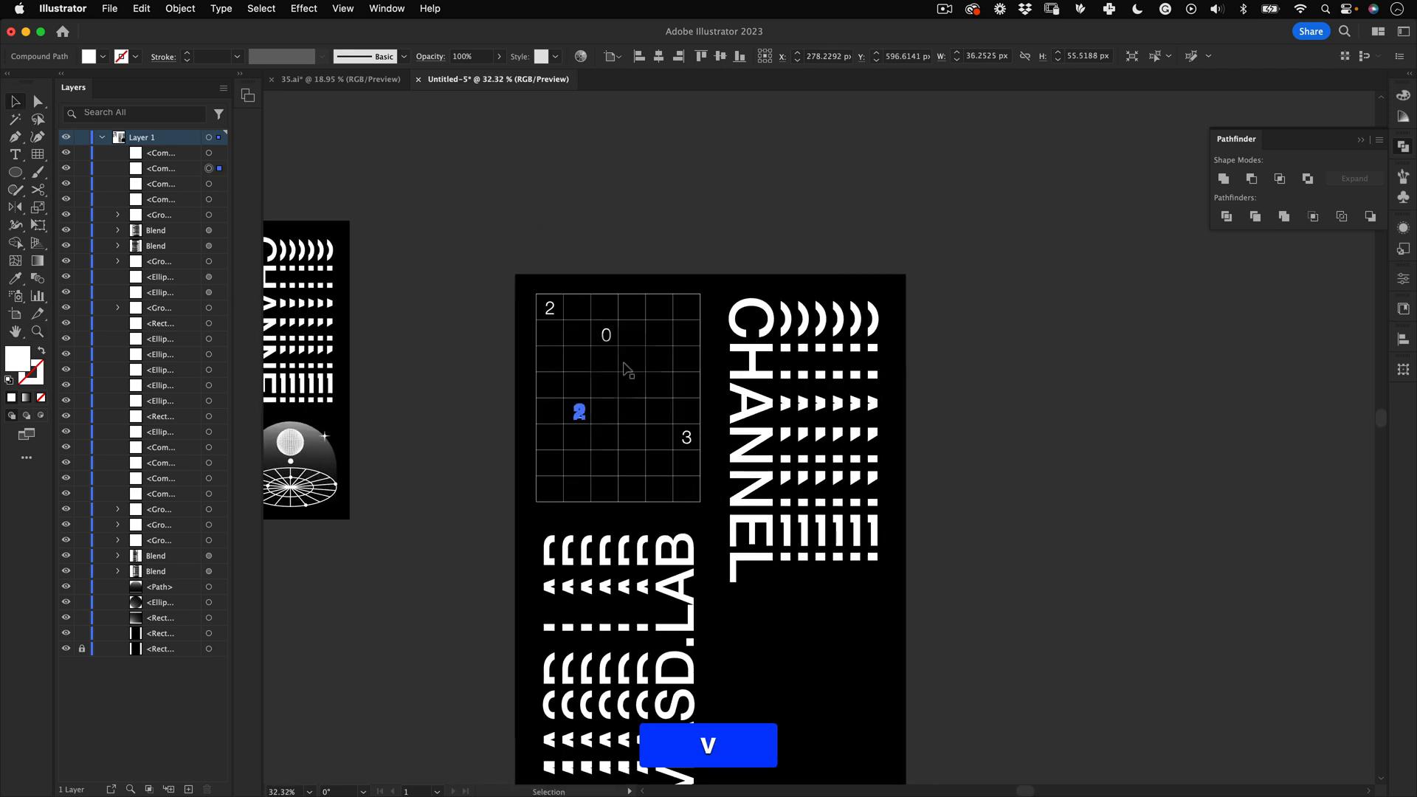
pyautogui.click(467, 504)
pyautogui.press('space')
pyautogui.moveTo(619, 384); pyautogui.dragTo(780, 314)
pyautogui.press('z')
pyautogui.press('space')
pyautogui.press('z')
pyautogui.moveTo(693, 354); pyautogui.dragTo(743, 284)
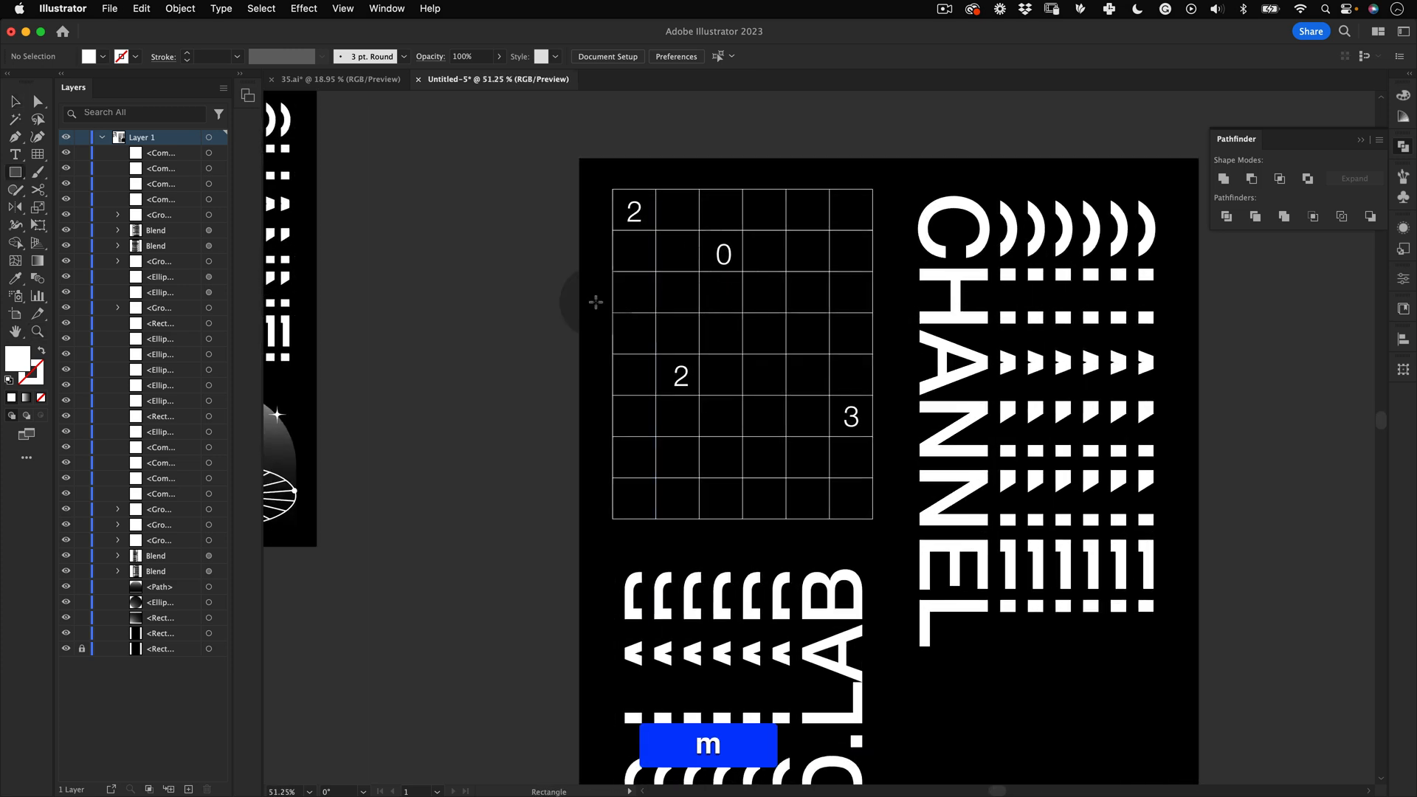
pyautogui.click(37, 153)
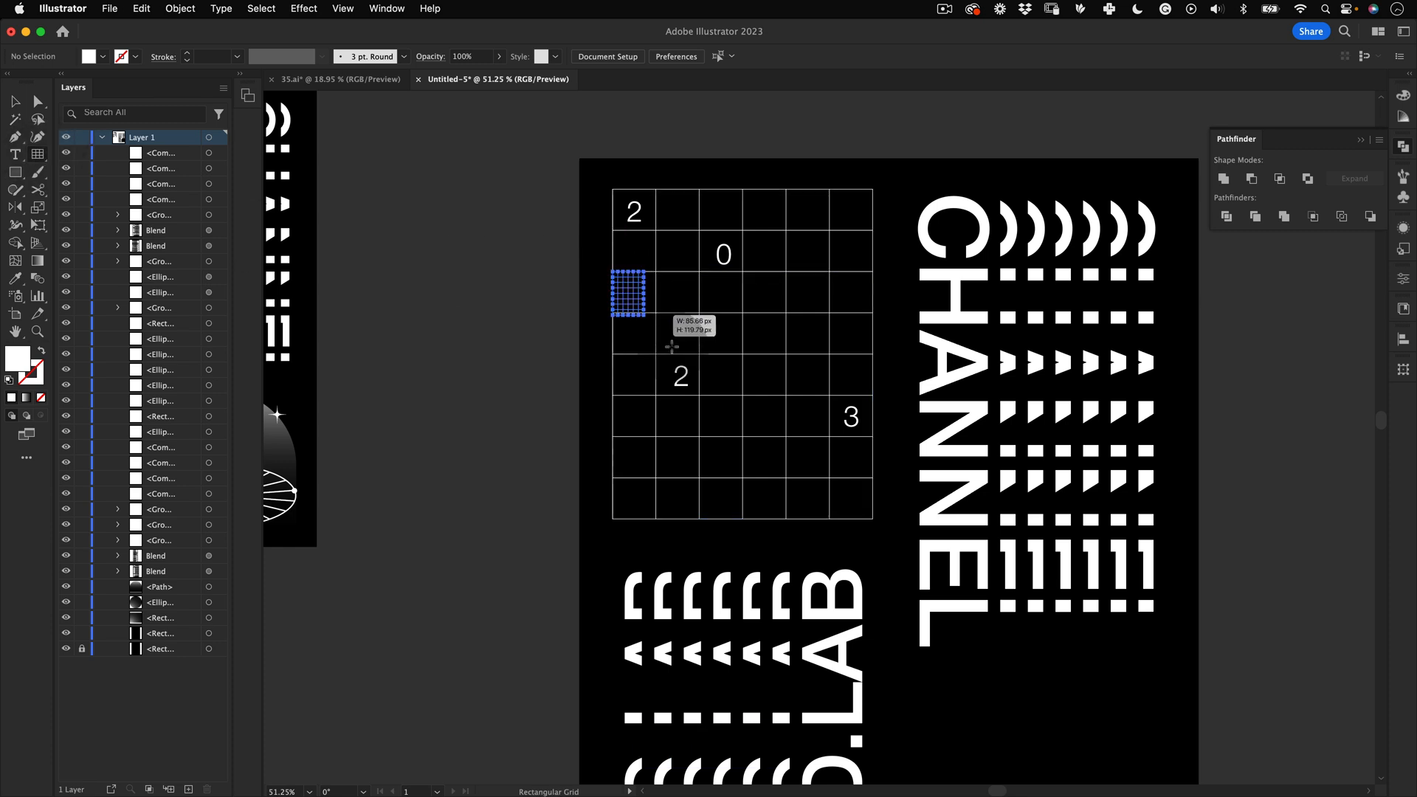
pyautogui.moveTo(671, 347); pyautogui.dragTo(698, 355)
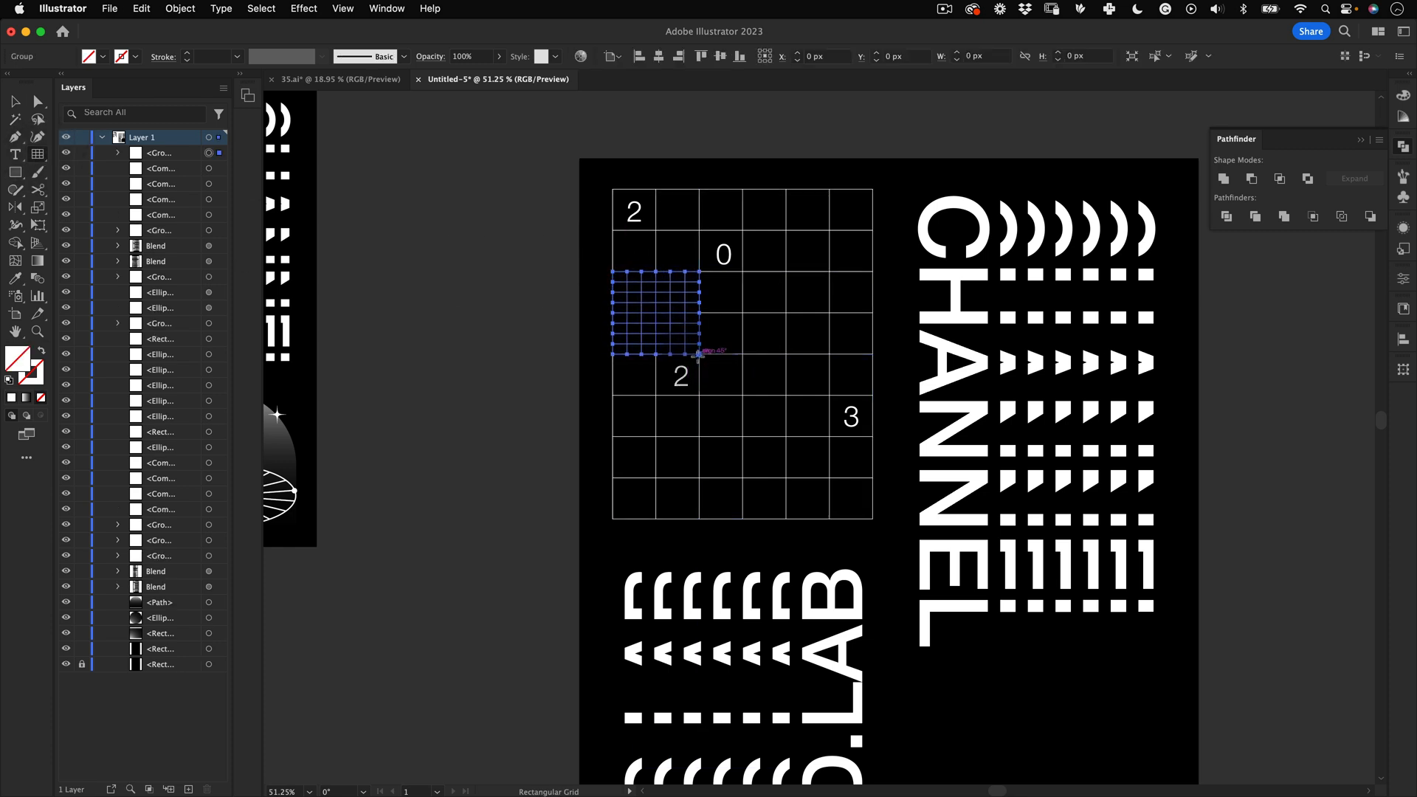
# Step: Give the small grid a white stroke and no fill
pyautogui.press('v')
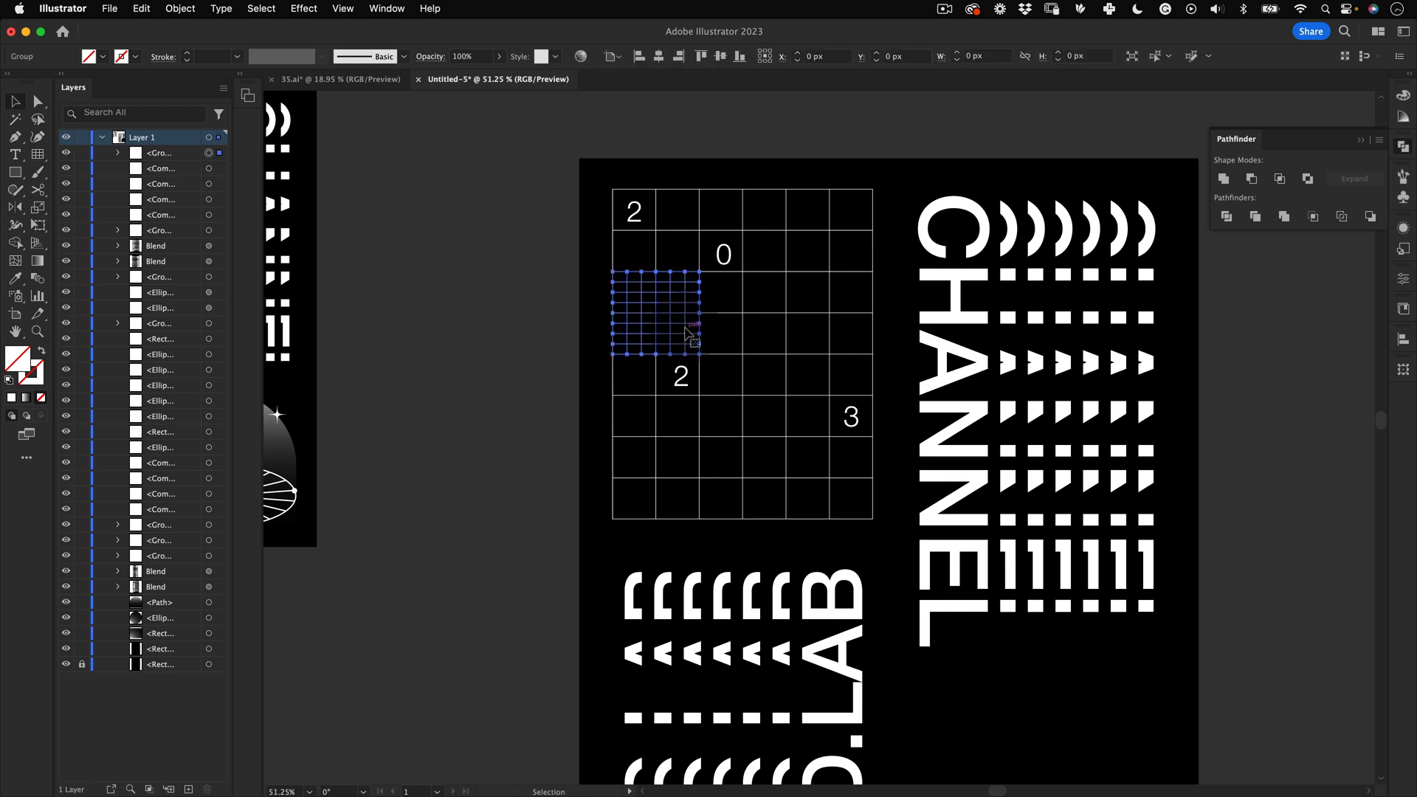
pyautogui.press('d')
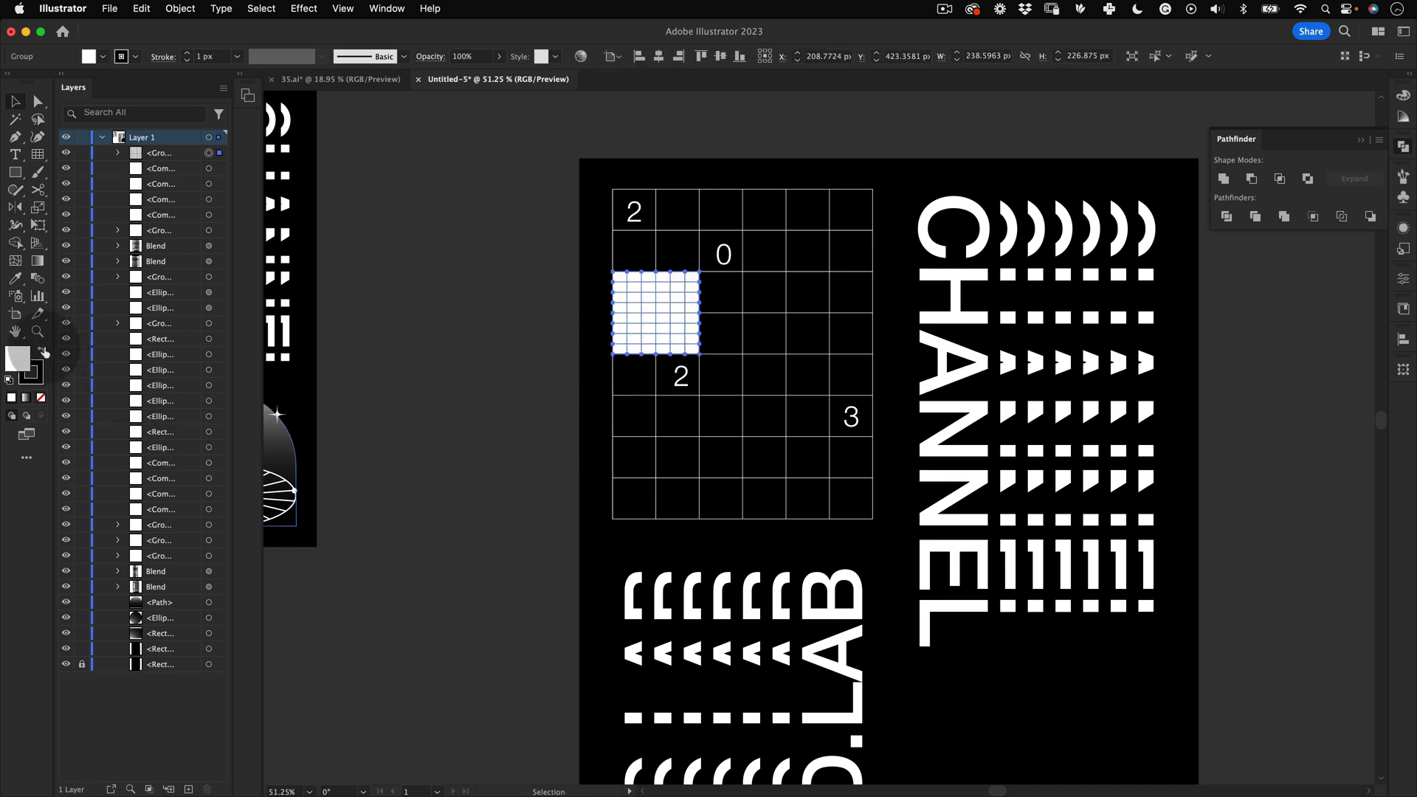
pyautogui.press('x')
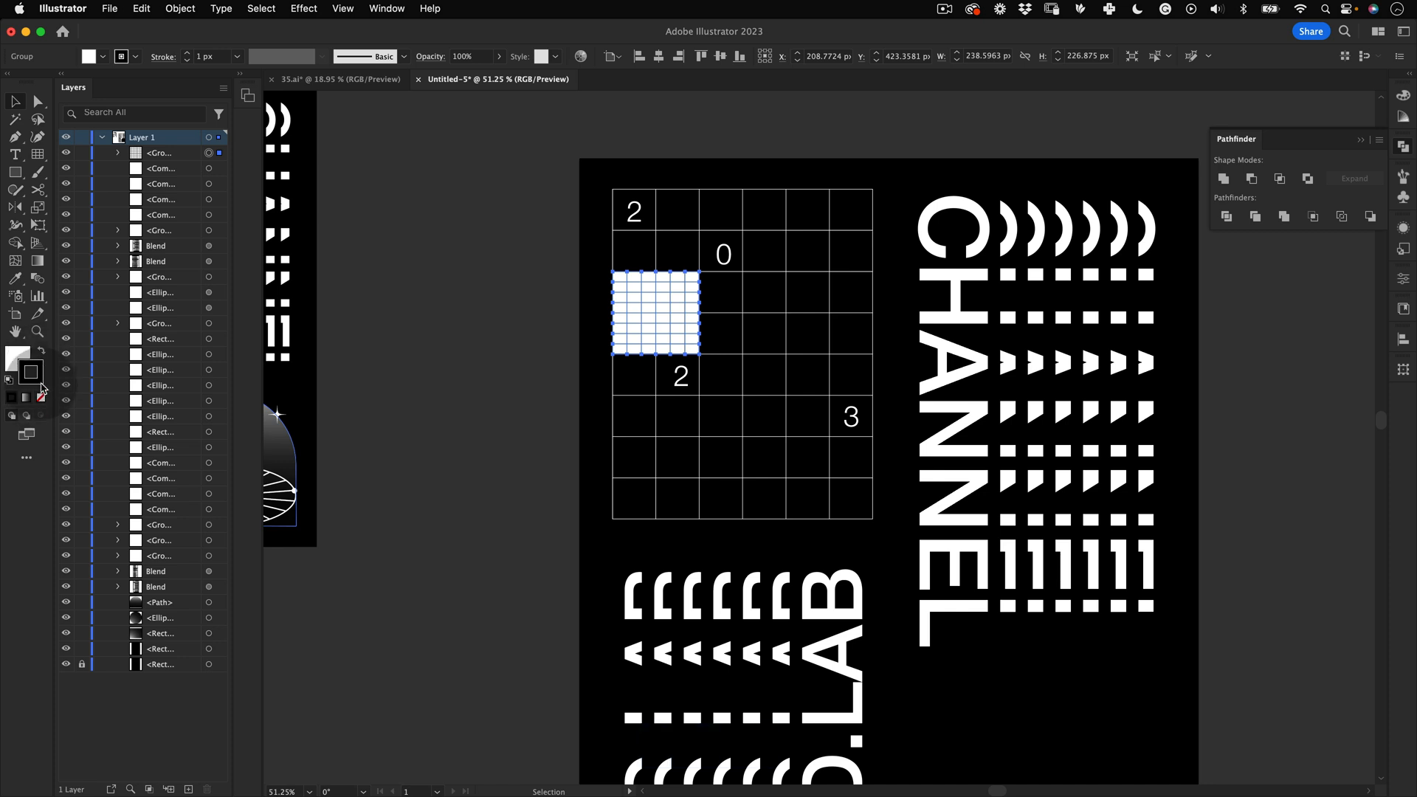
pyautogui.press('x')
pyautogui.click(41, 355)
pyautogui.press('v')
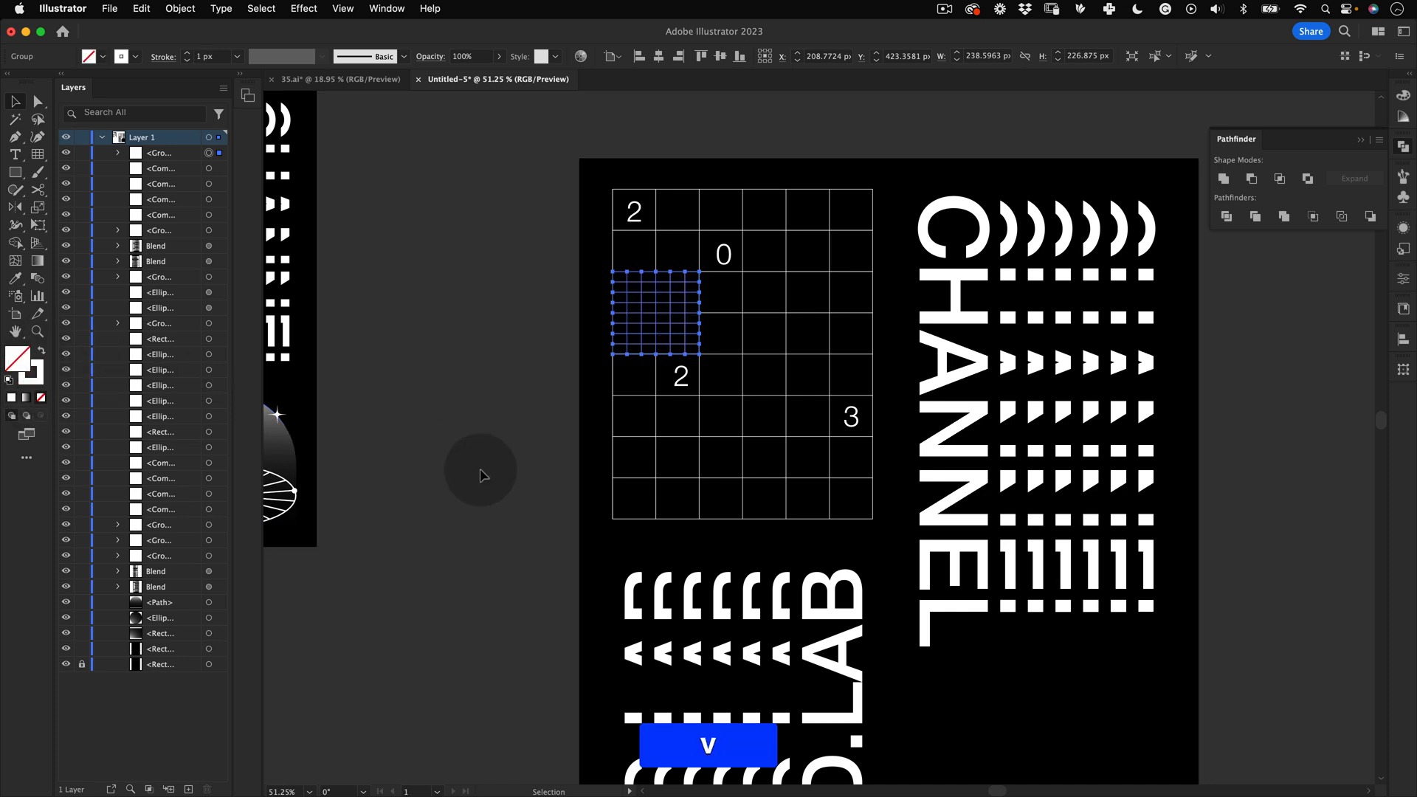
# Step: Draw a circle about 225 px across in the grid cells to the right of the 0
pyautogui.click(481, 472)
pyautogui.press('z')
pyautogui.moveTo(688, 380); pyautogui.dragTo(630, 392)
pyautogui.press('space')
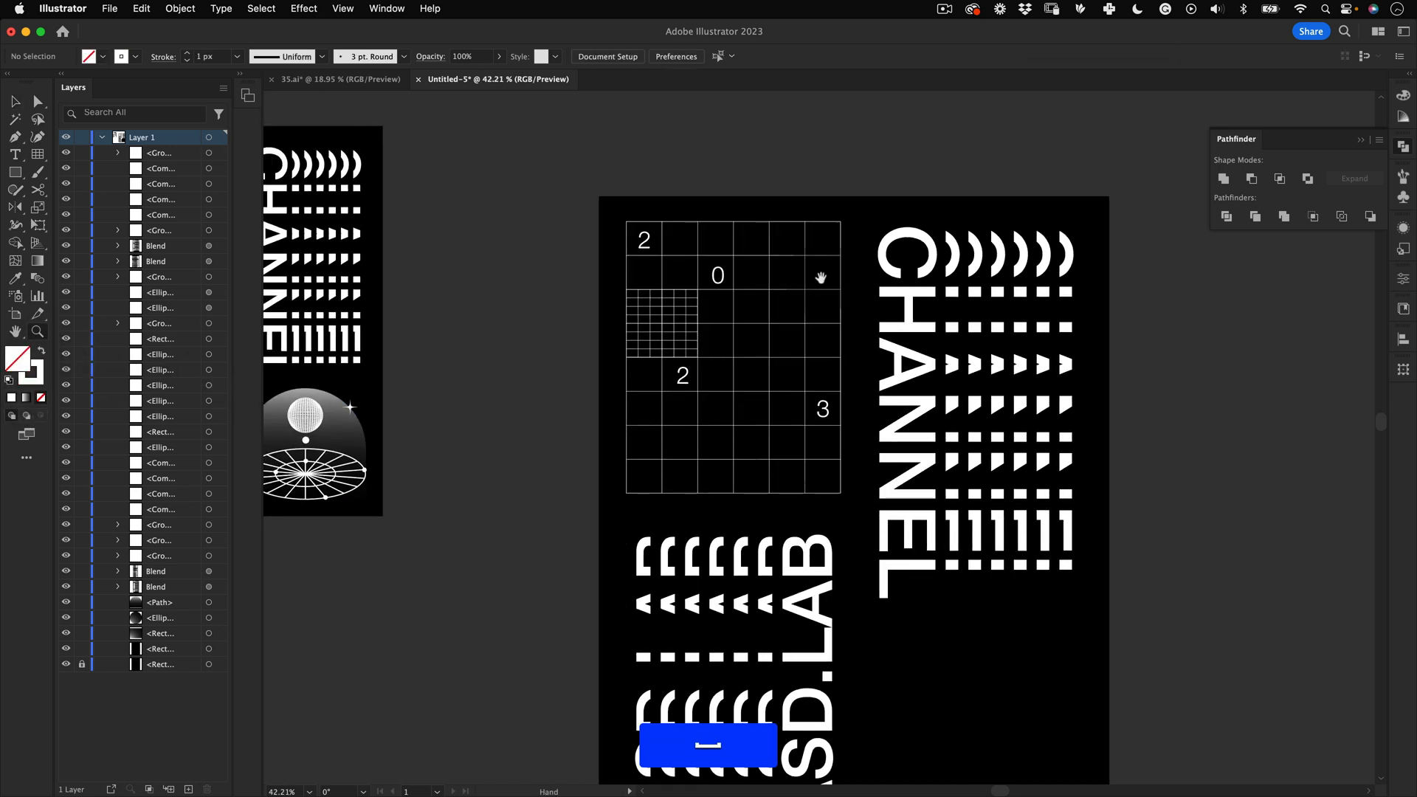
pyautogui.moveTo(821, 278); pyautogui.dragTo(854, 307)
pyautogui.press('space')
pyautogui.moveTo(747, 341); pyautogui.dragTo(499, 309)
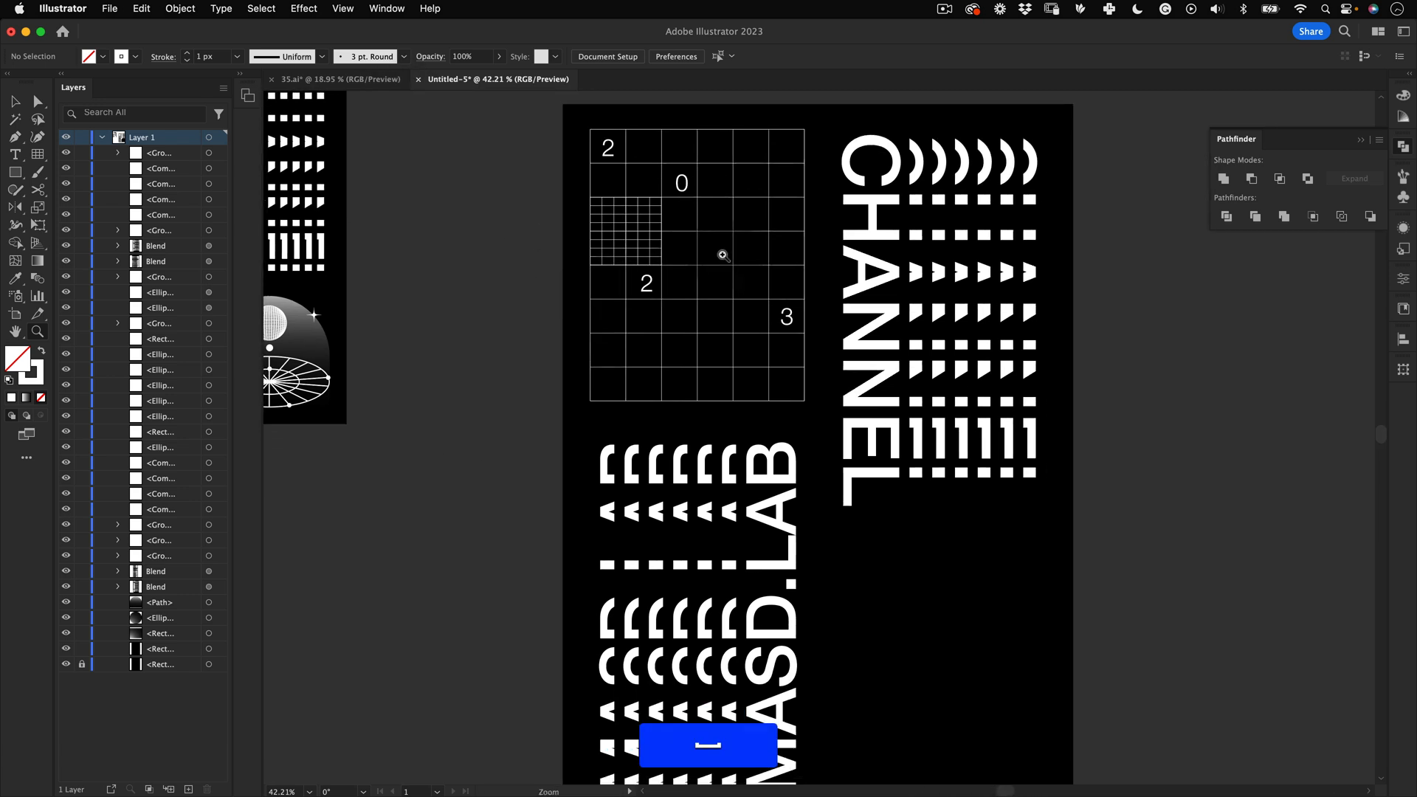
pyautogui.press('z')
pyautogui.moveTo(721, 253); pyautogui.dragTo(766, 207)
pyautogui.press('l')
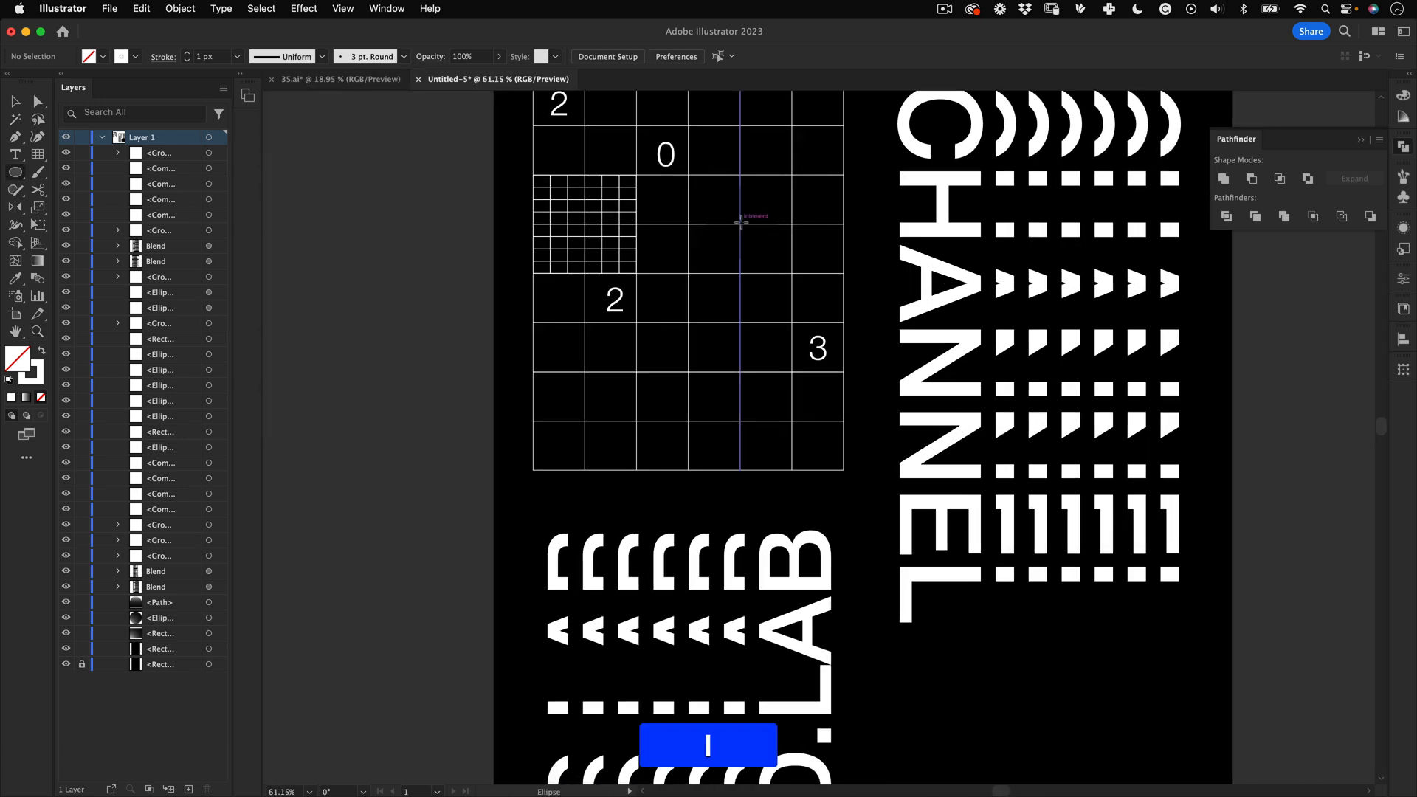
pyautogui.moveTo(749, 218); pyautogui.dragTo(750, 218)
pyautogui.press('super+z')
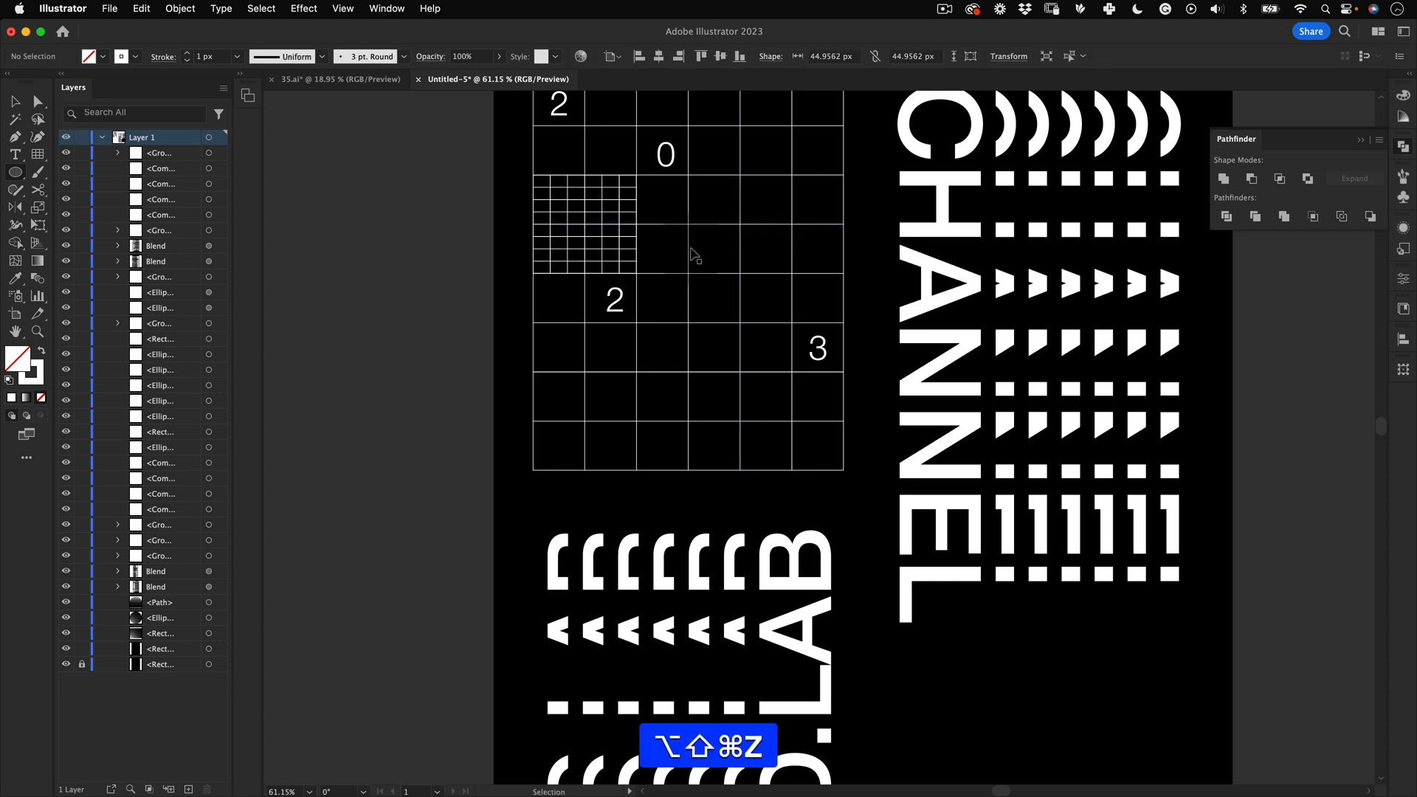
pyautogui.click(15, 172)
pyautogui.click(87, 210)
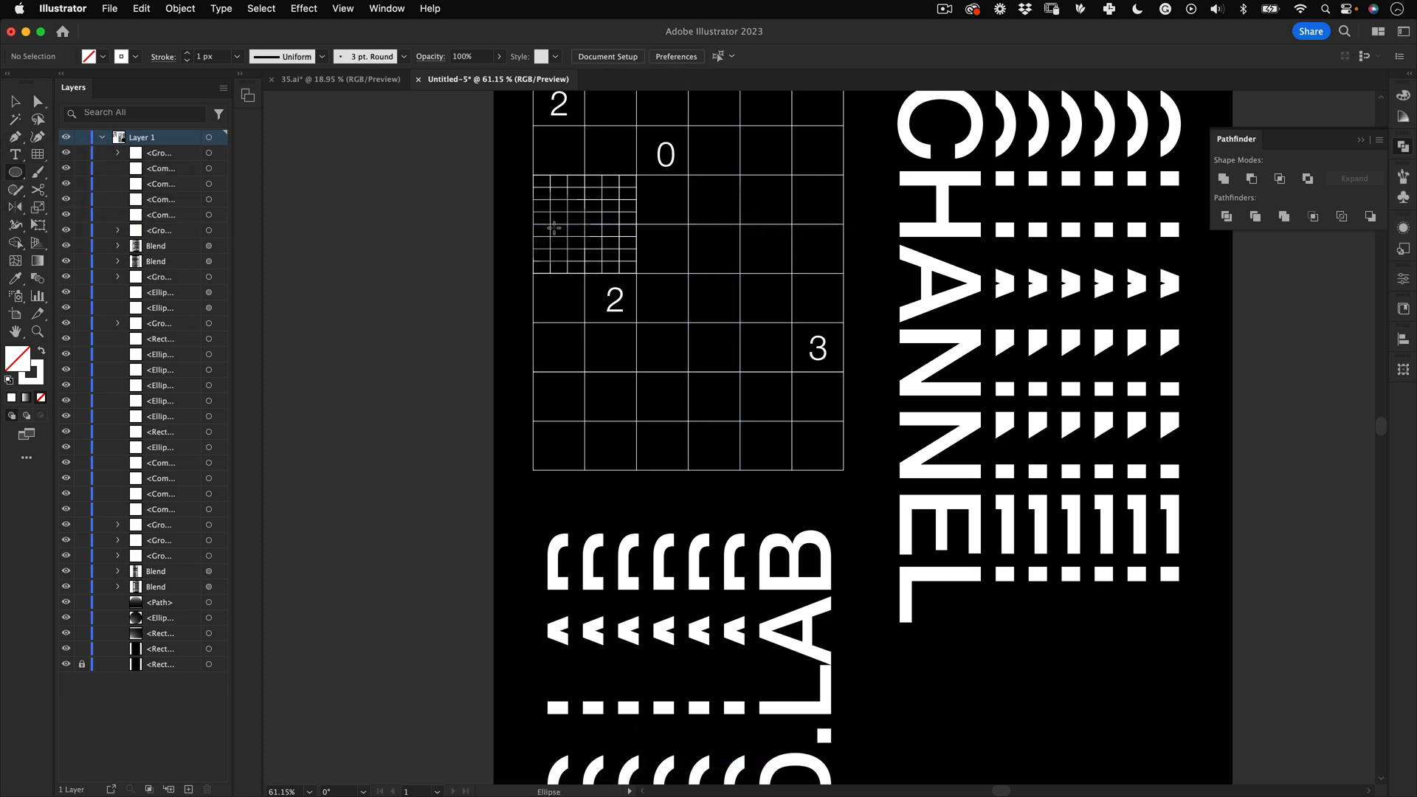
pyautogui.press('alt')
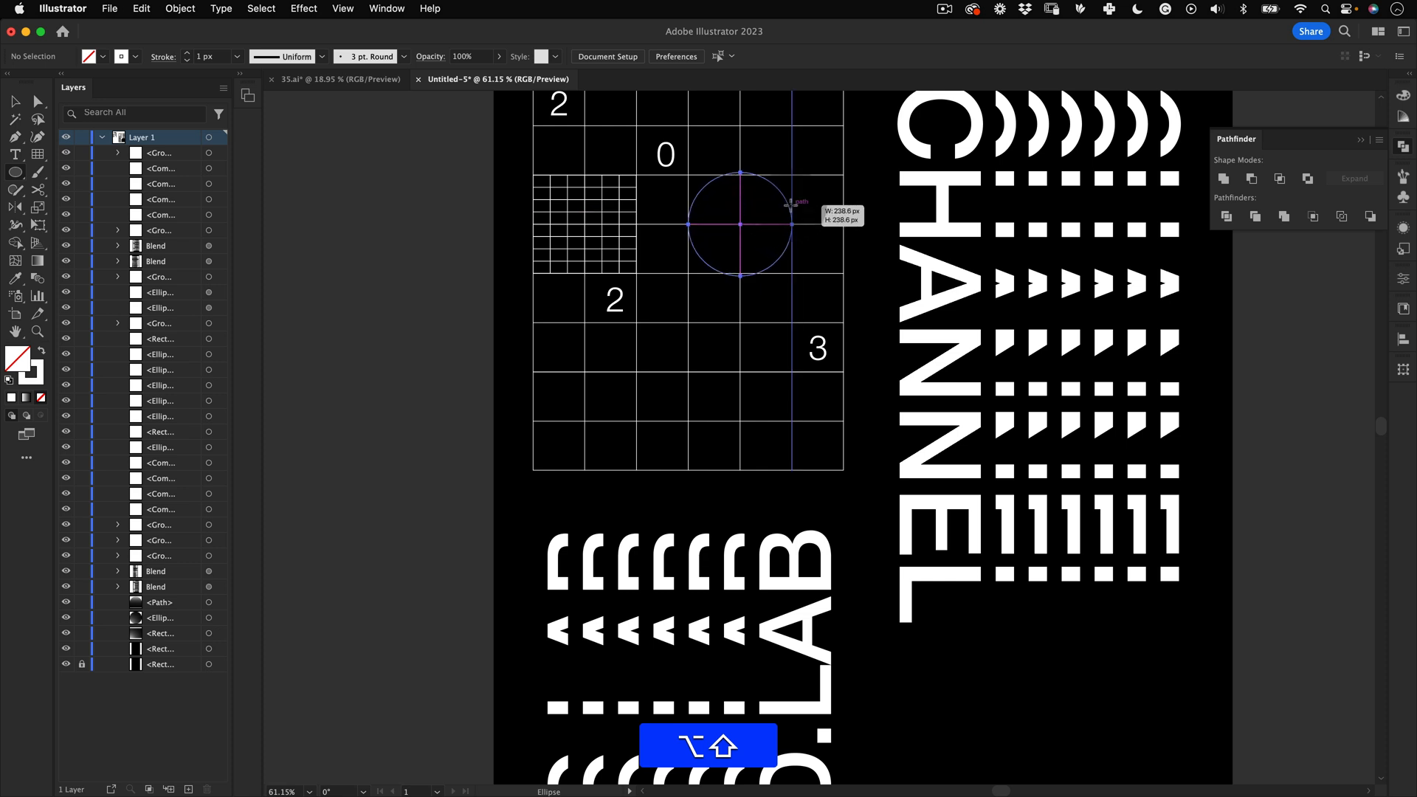
pyautogui.moveTo(789, 207); pyautogui.dragTo(723, 274)
pyautogui.press('z')
pyautogui.press('v')
pyautogui.click(639, 557)
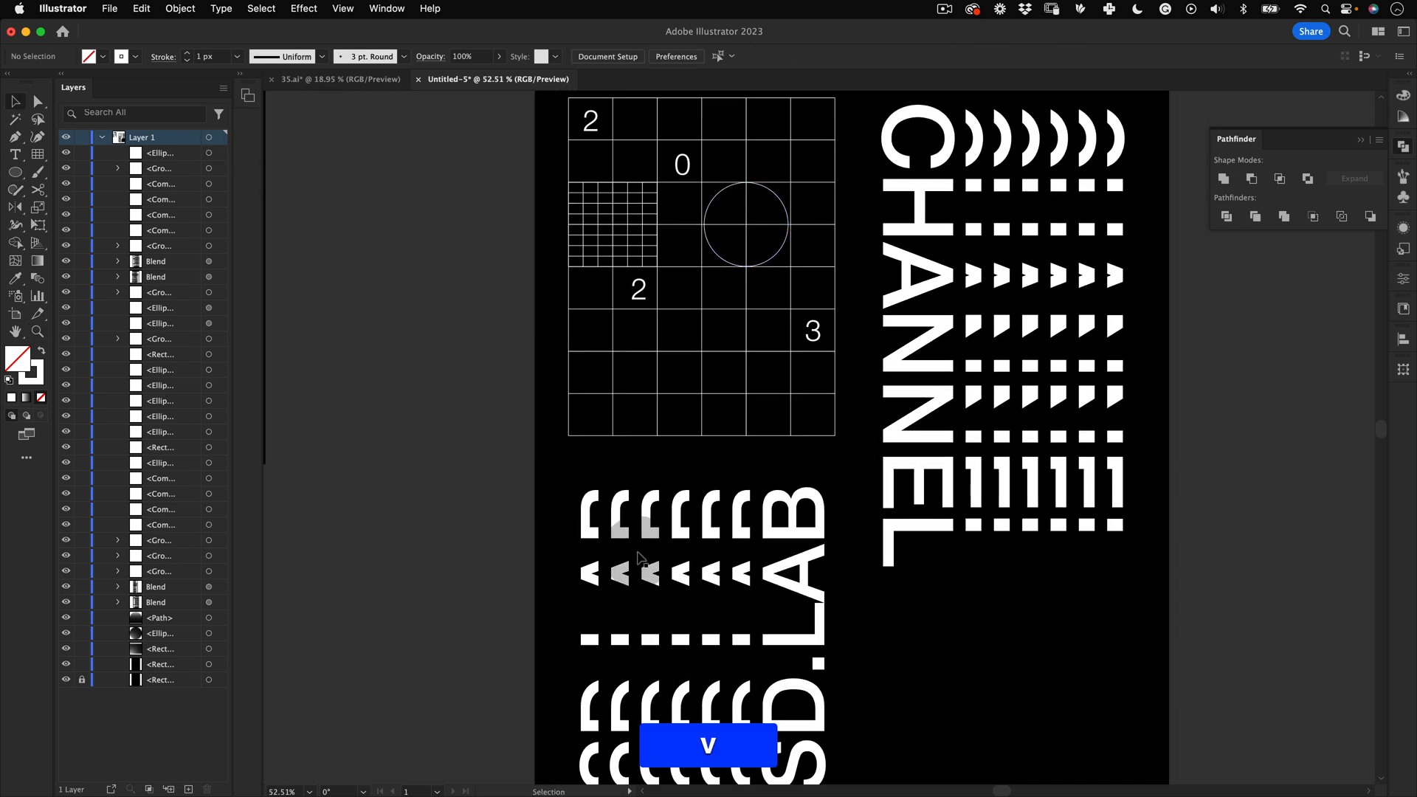
# Step: Draw a rectangle filling the two-by-two block at the main grid's lower-left corner
pyautogui.press('space')
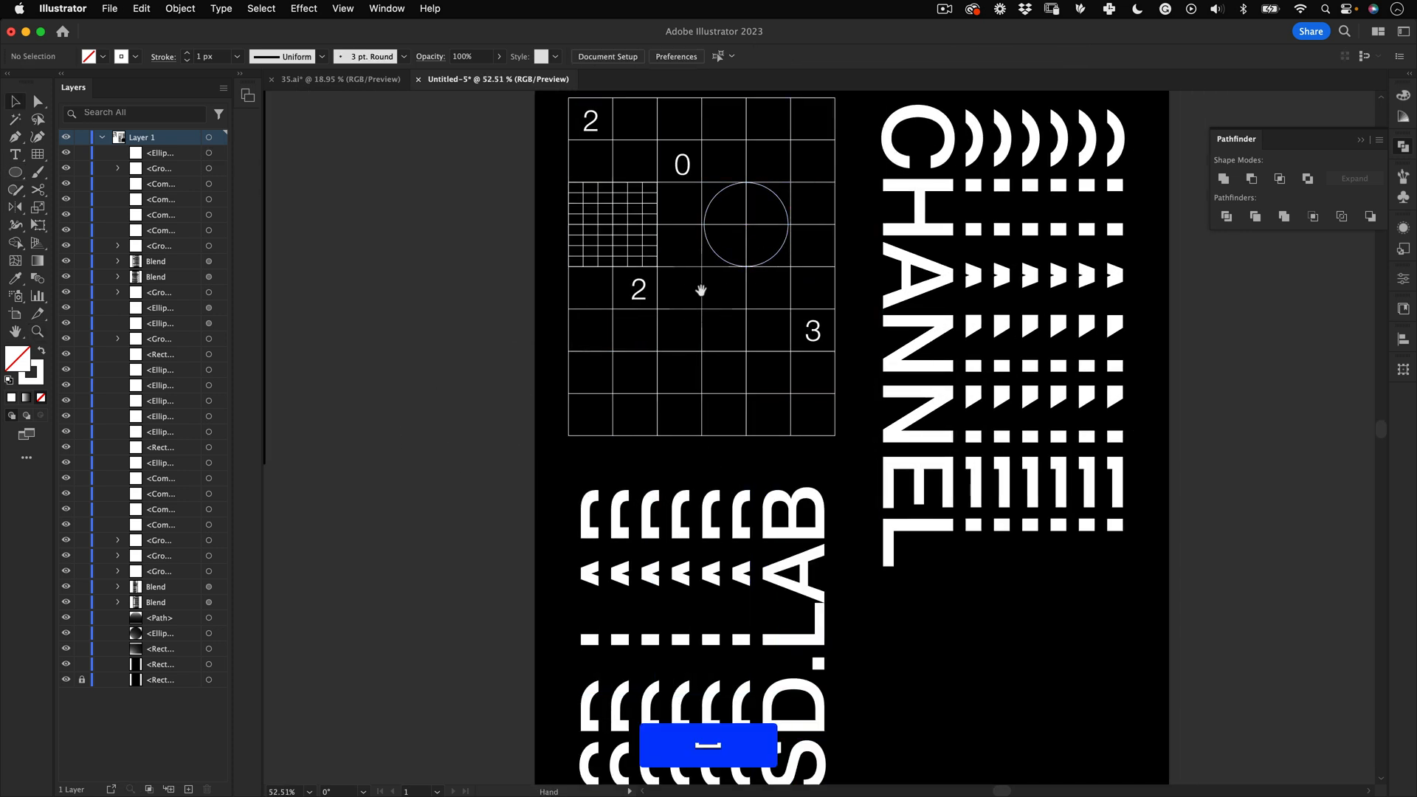
pyautogui.moveTo(713, 354); pyautogui.dragTo(971, 468)
pyautogui.press('space')
pyautogui.press('z')
pyautogui.moveTo(884, 410); pyautogui.dragTo(873, 405)
pyautogui.press('space')
pyautogui.moveTo(959, 424); pyautogui.dragTo(822, 359)
pyautogui.press('z')
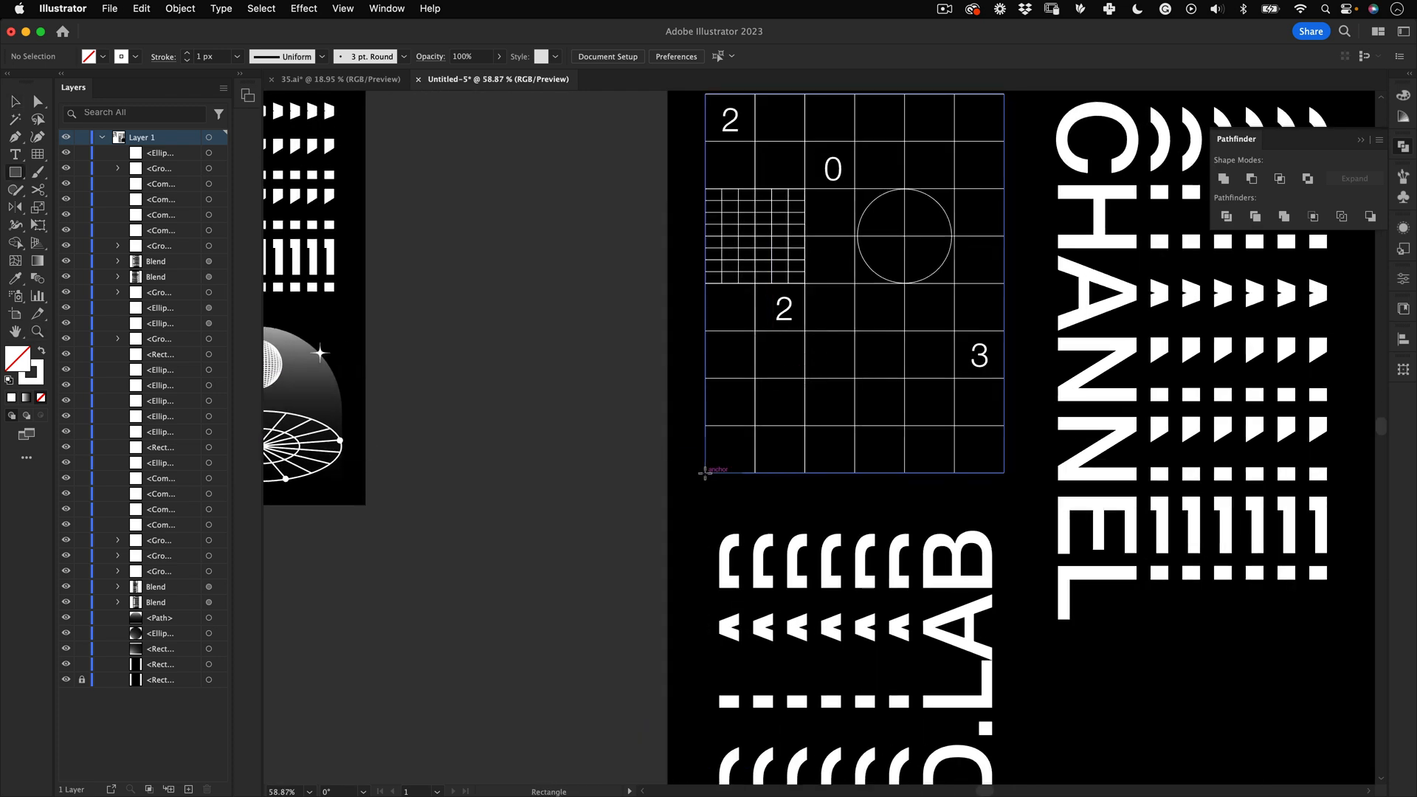
pyautogui.moveTo(706, 472)
pyautogui.mouseDown()
pyautogui.moveTo(805, 378)
pyautogui.moveTo(794, 391)
pyautogui.mouseUp()
pyautogui.press('z')
pyautogui.press('v')
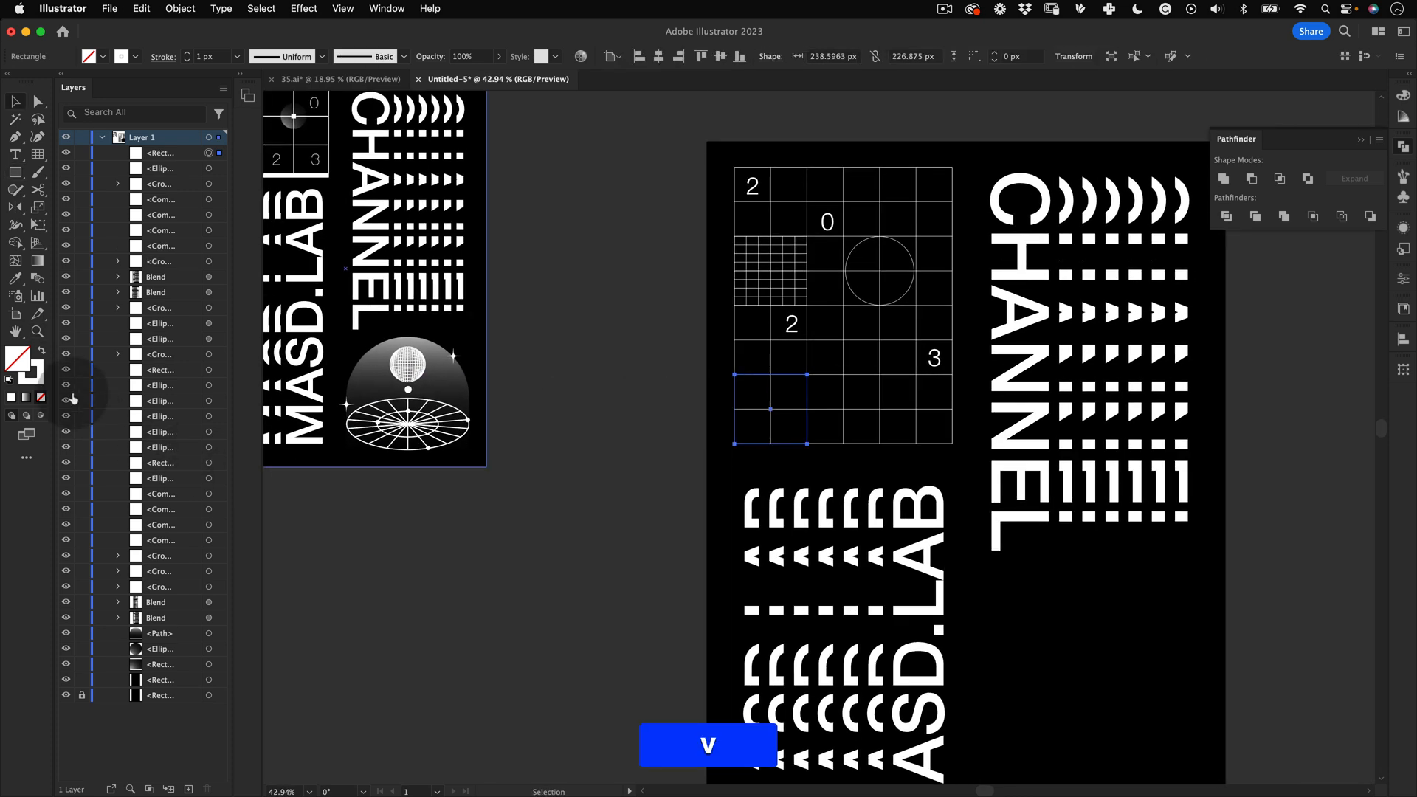
# Step: Fill the rectangle with the default white-to-black gradient and remove its stroke
pyautogui.press('x')
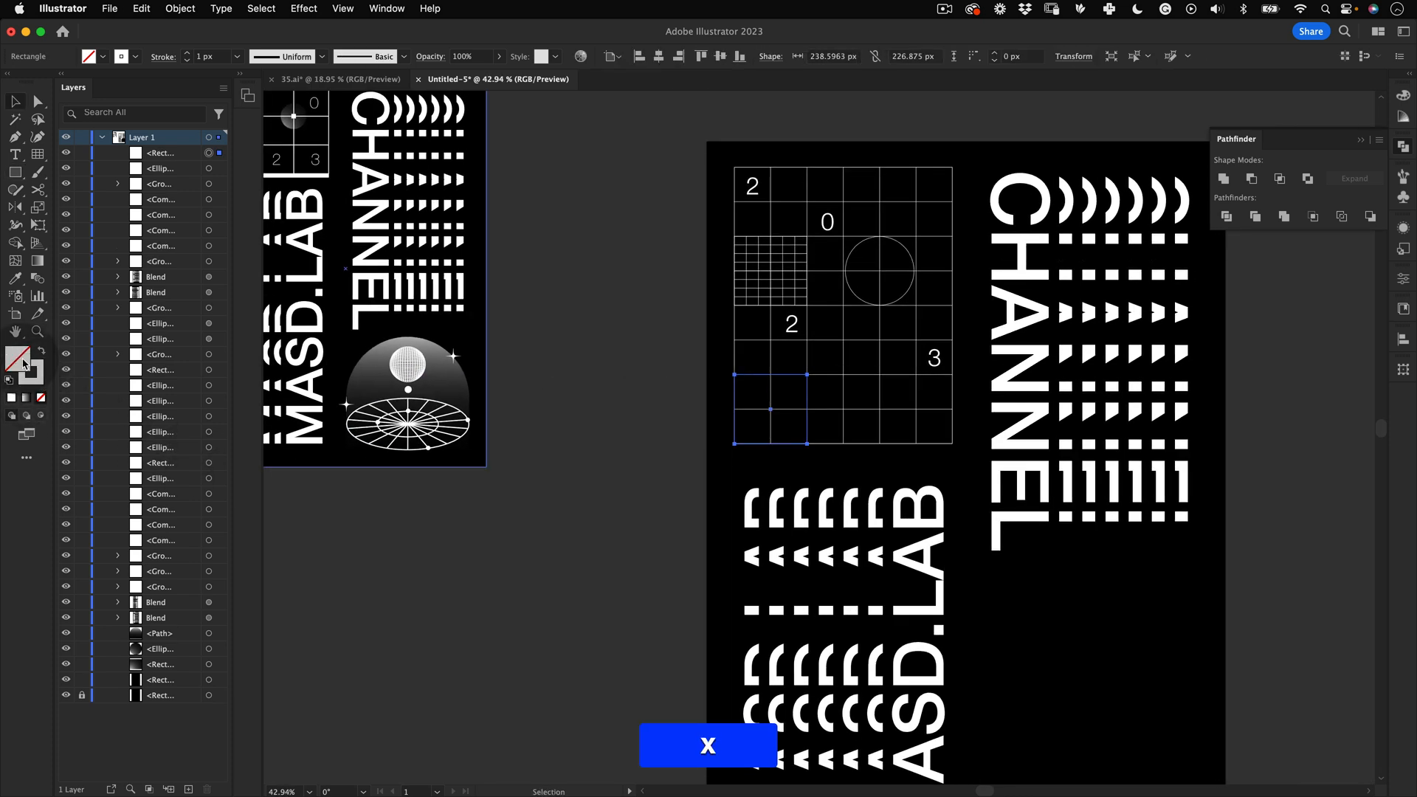
pyautogui.click(41, 398)
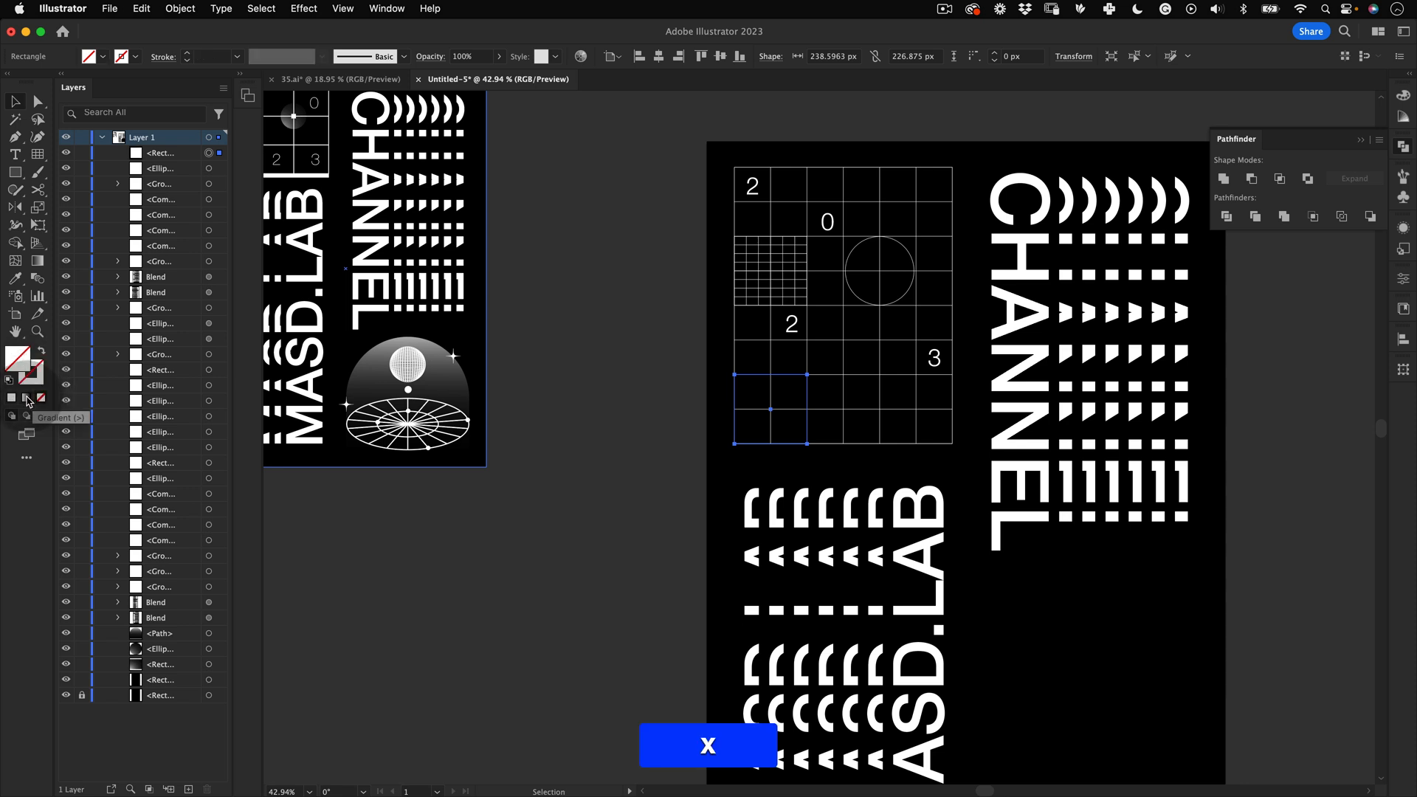
pyautogui.click(27, 398)
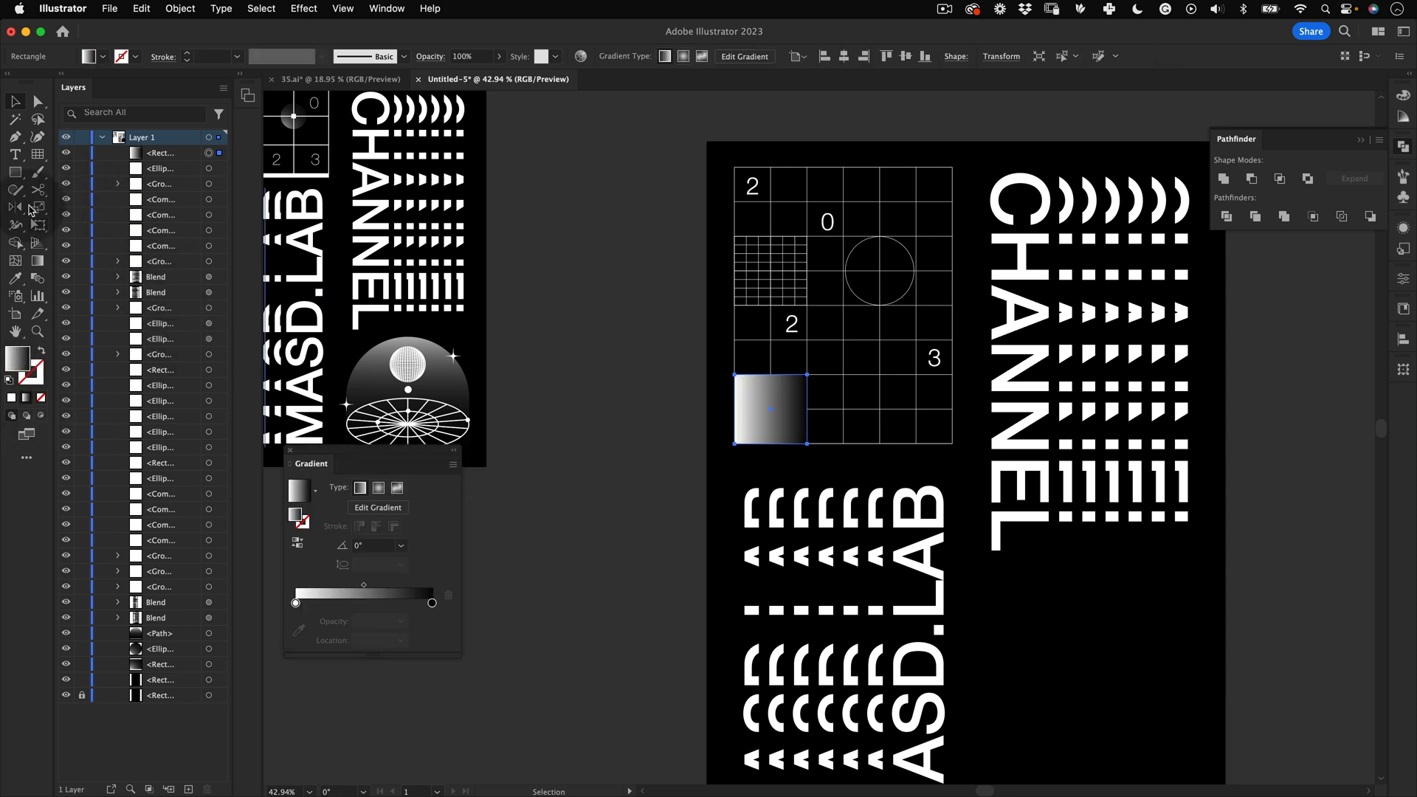
pyautogui.press('v')
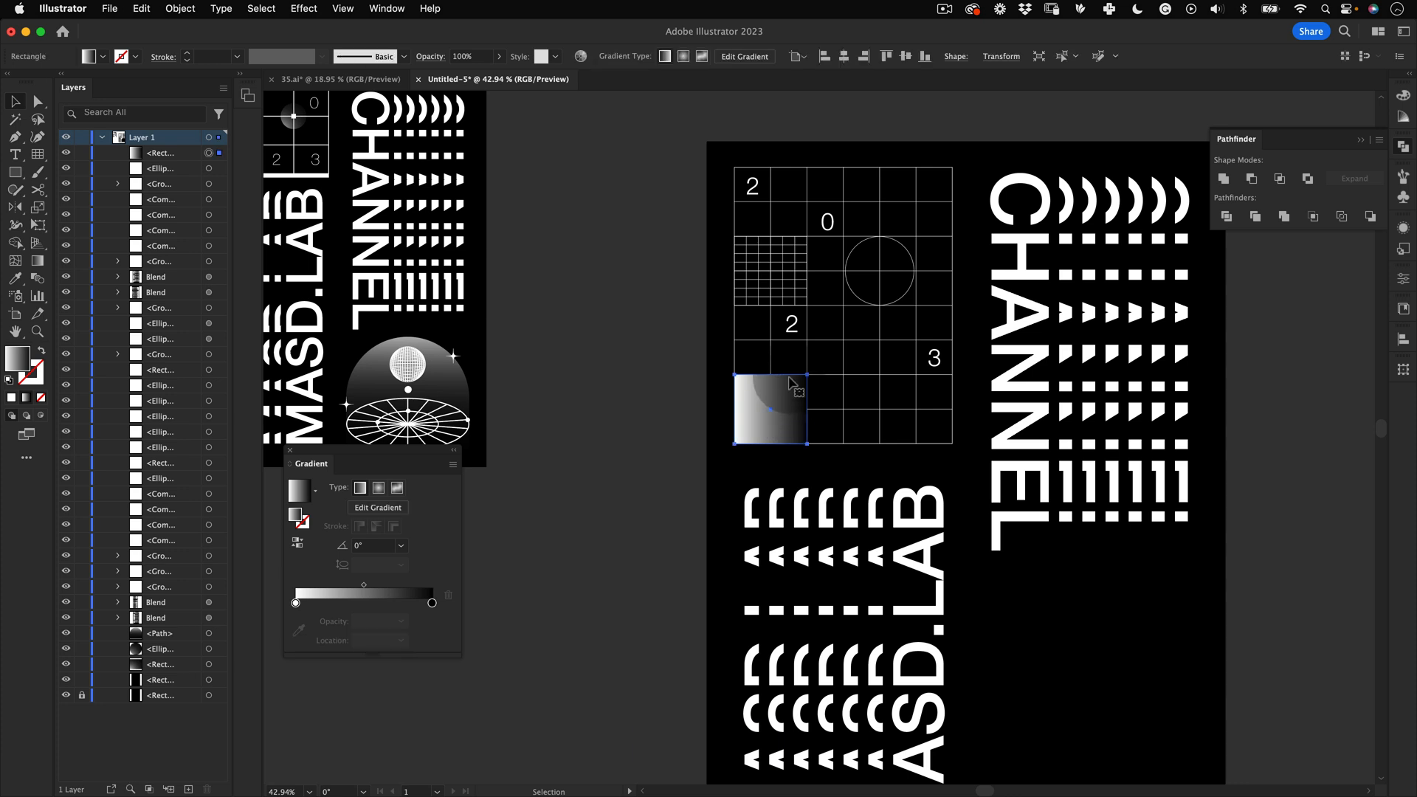
# Step: Reorder the gradient rectangle so it sits just above the black background in the layer stack
pyautogui.press('super')
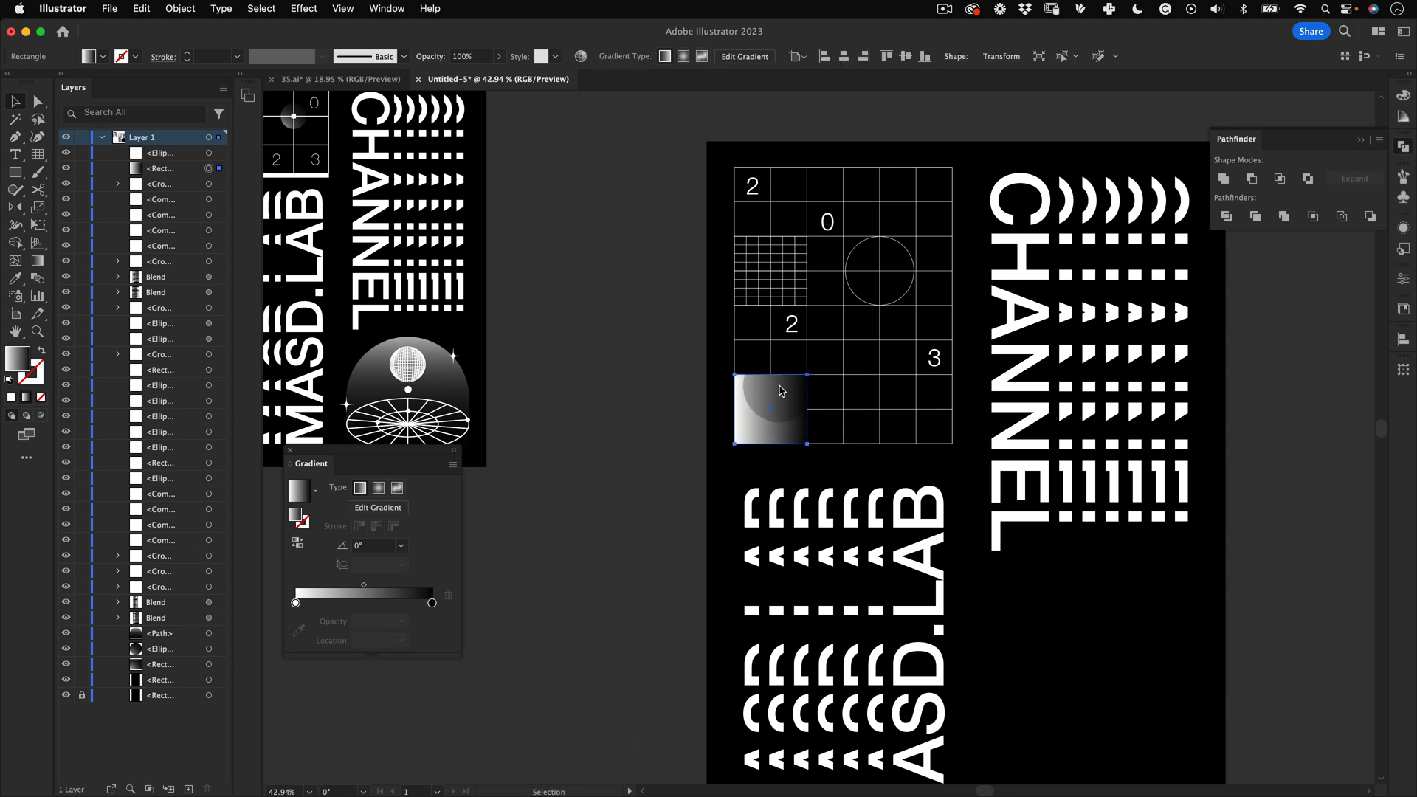
pyautogui.rightClick(780, 402)
pyautogui.moveTo(808, 716)
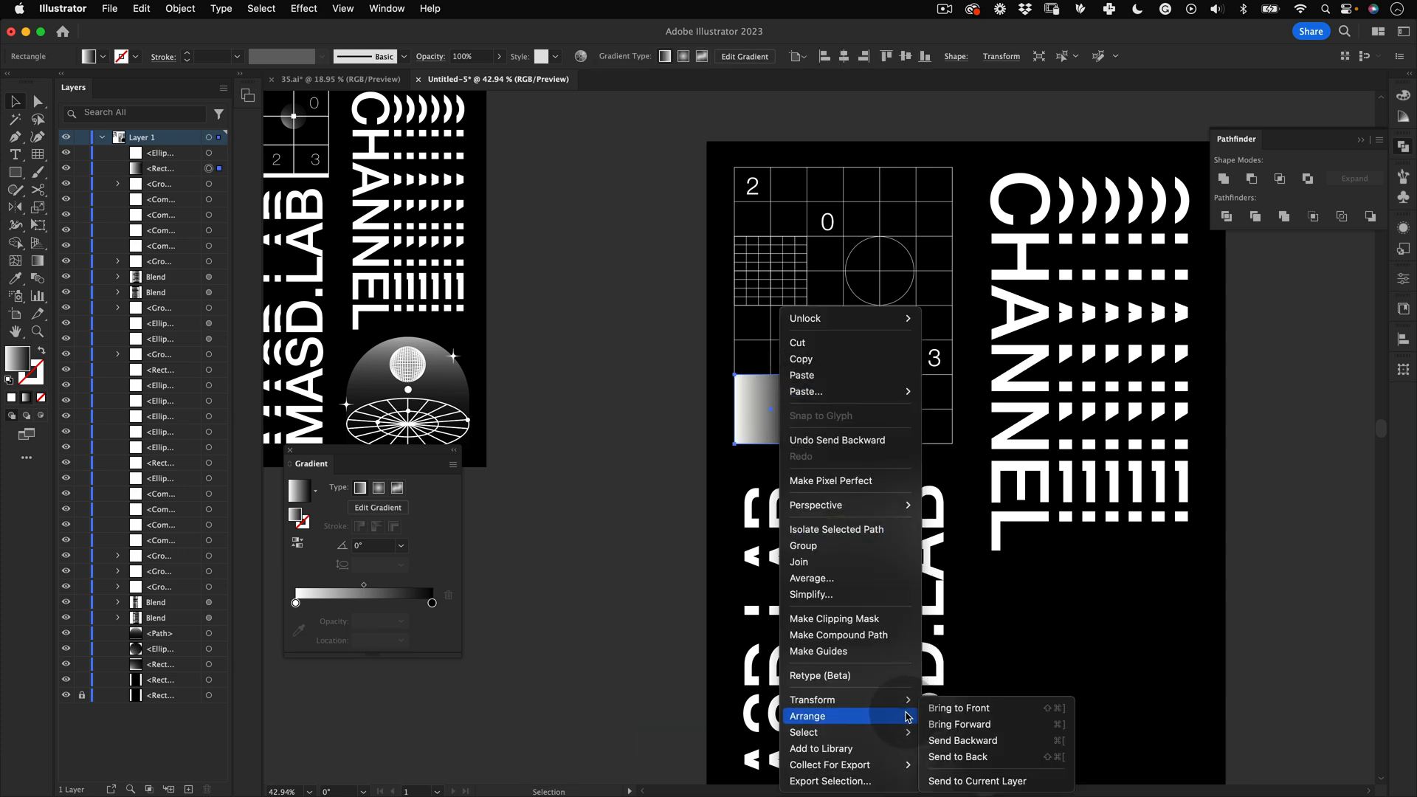
pyautogui.click(981, 756)
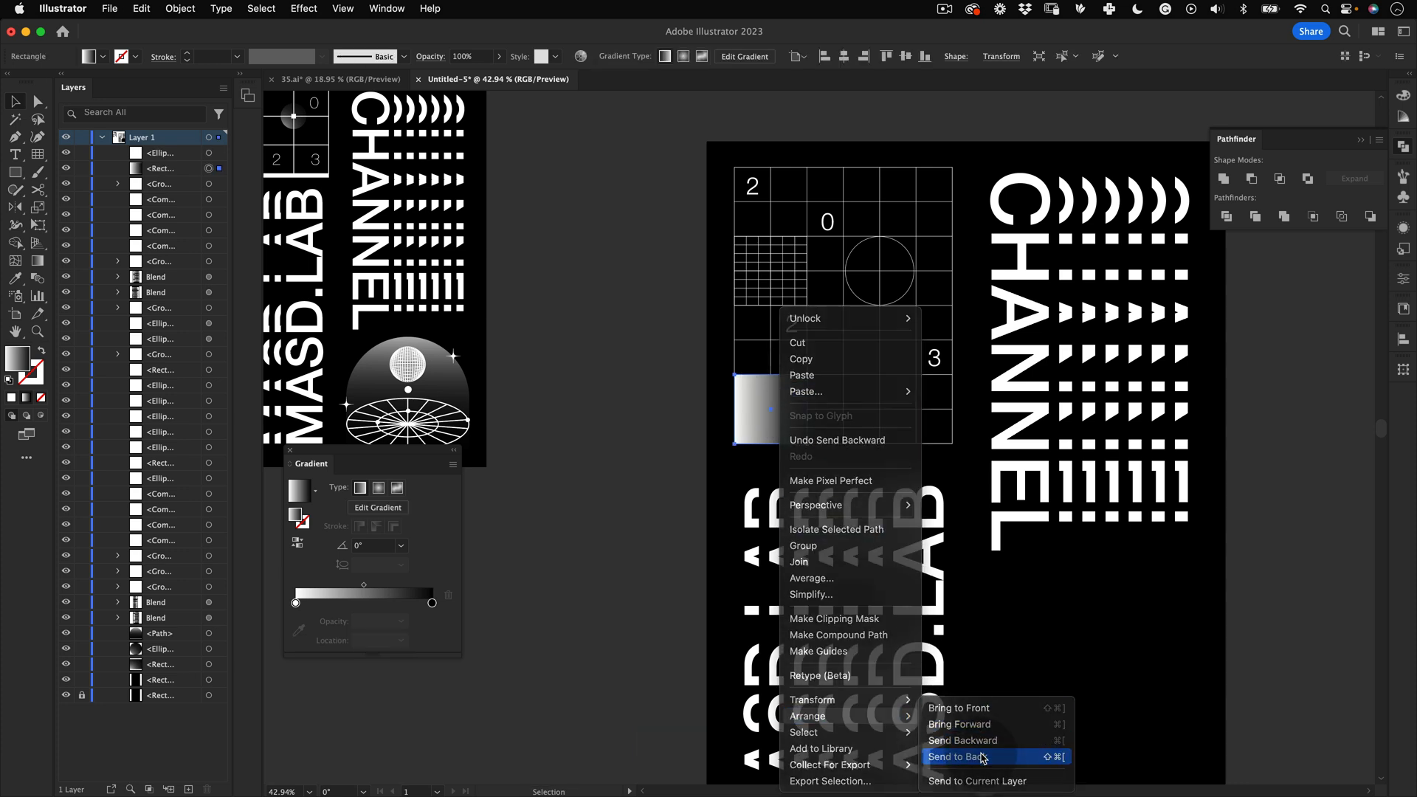
pyautogui.rightClick(753, 428)
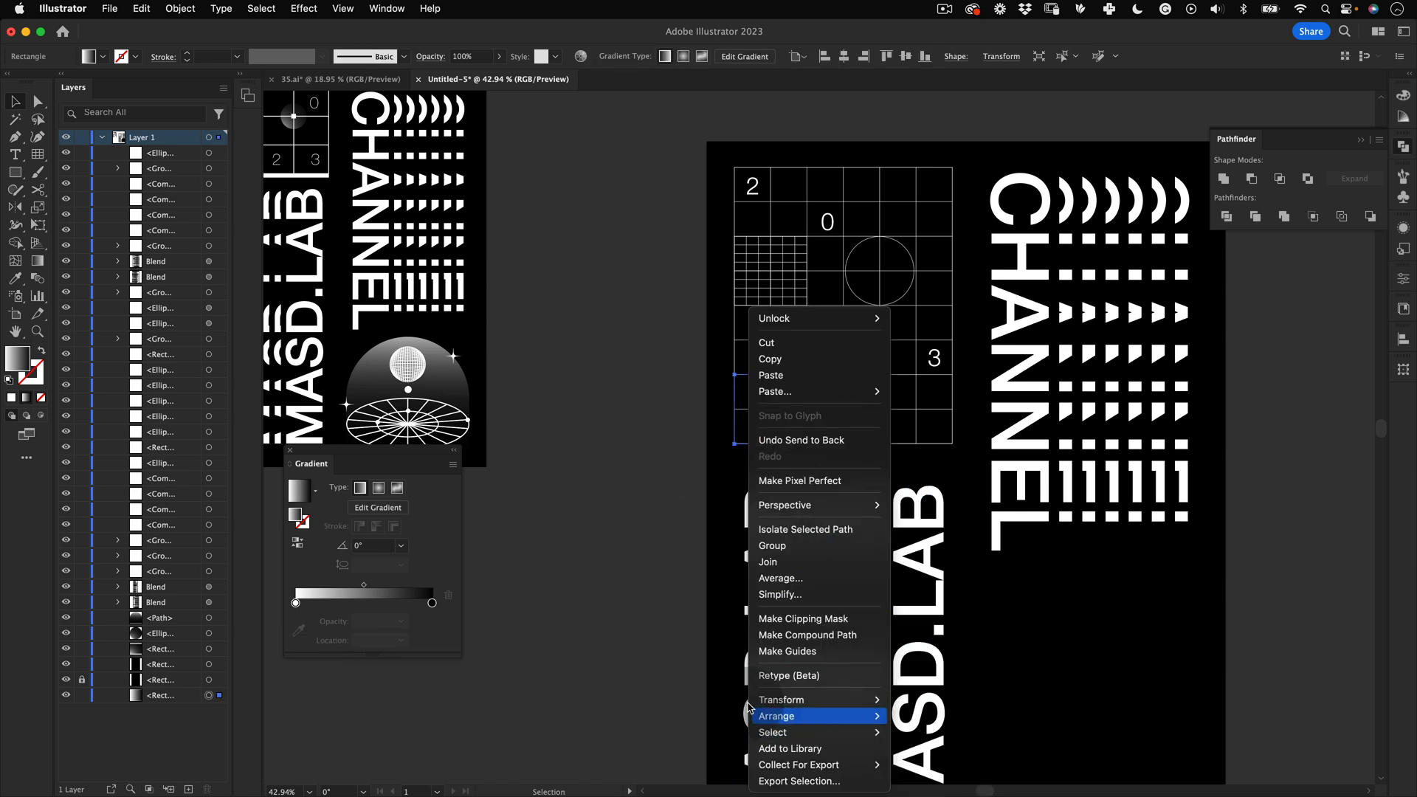
pyautogui.click(698, 545)
pyautogui.rightClick(718, 516)
pyautogui.click(486, 485)
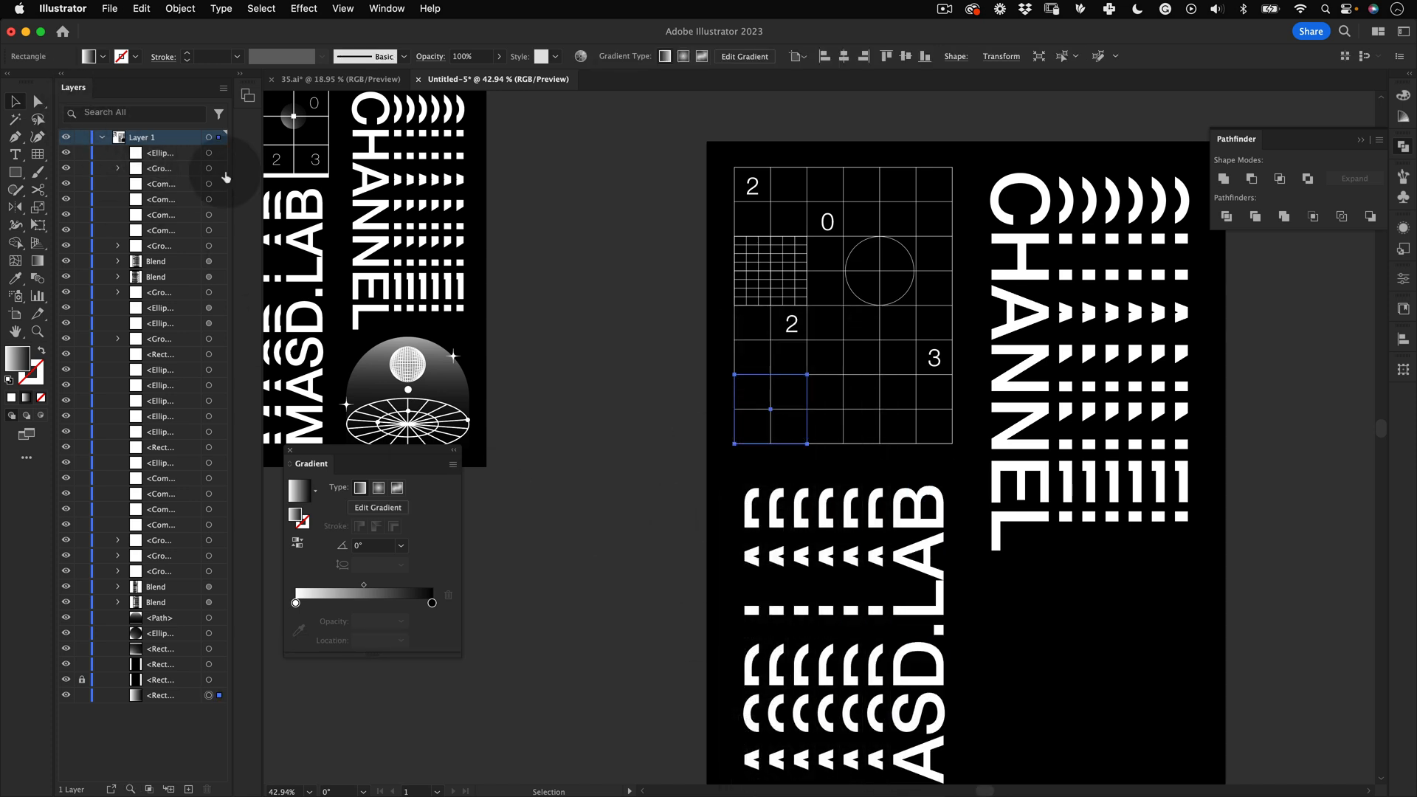
pyautogui.click(168, 695)
pyautogui.moveTo(164, 699); pyautogui.dragTo(162, 671)
pyautogui.click(601, 560)
# Step: Copy the rectangle's gradient onto the circle with the Eyedropper
pyautogui.press('v')
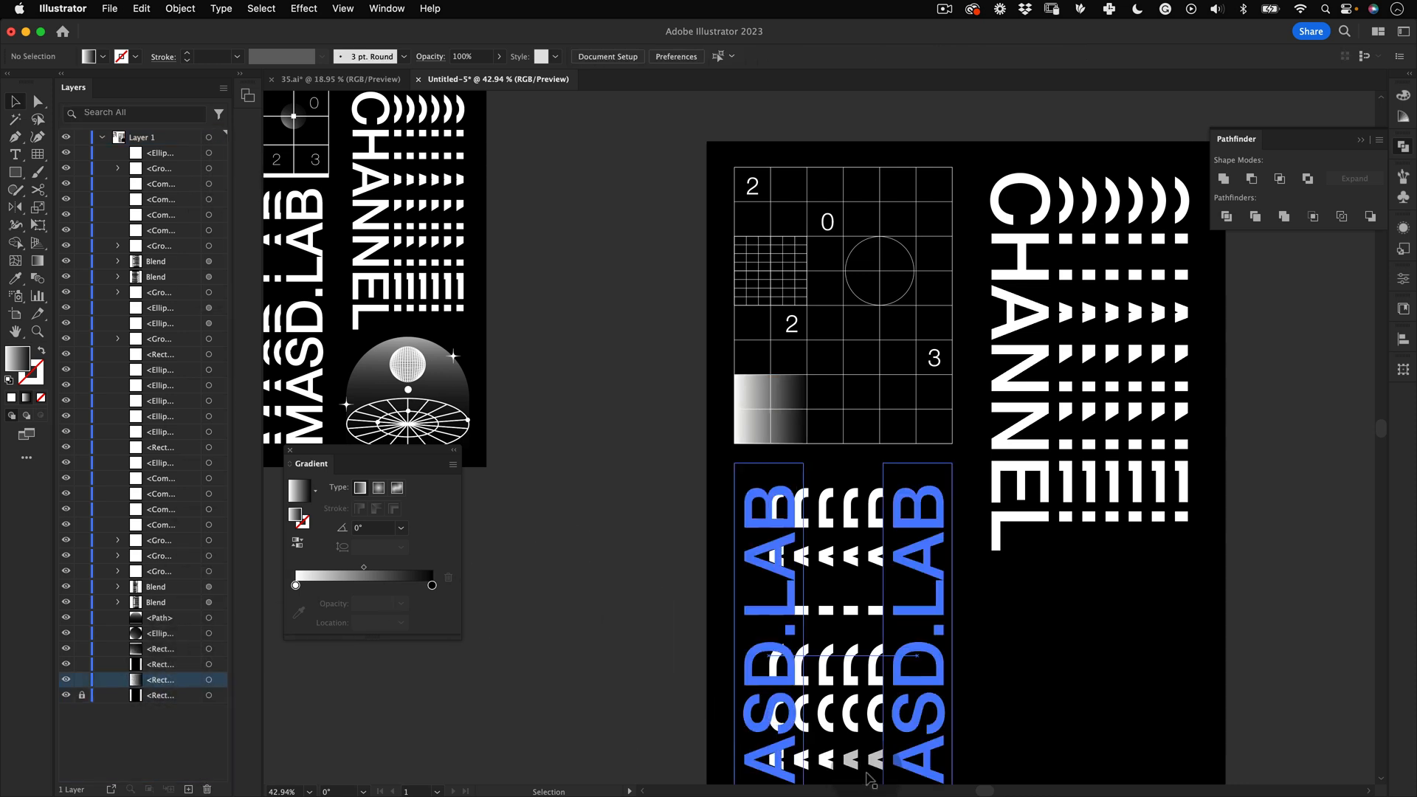
pyautogui.click(785, 467)
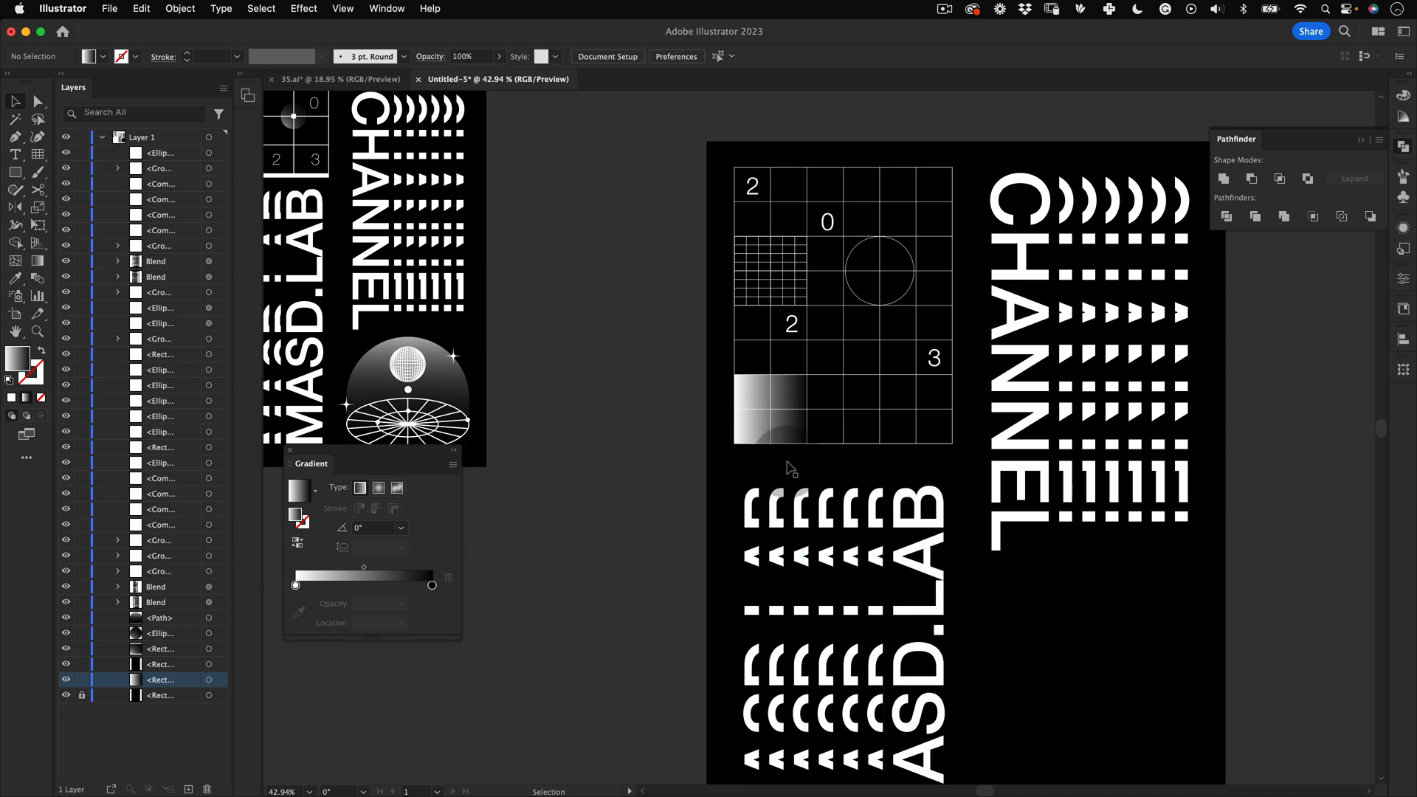
pyautogui.click(650, 499)
pyautogui.press('v')
pyautogui.click(907, 251)
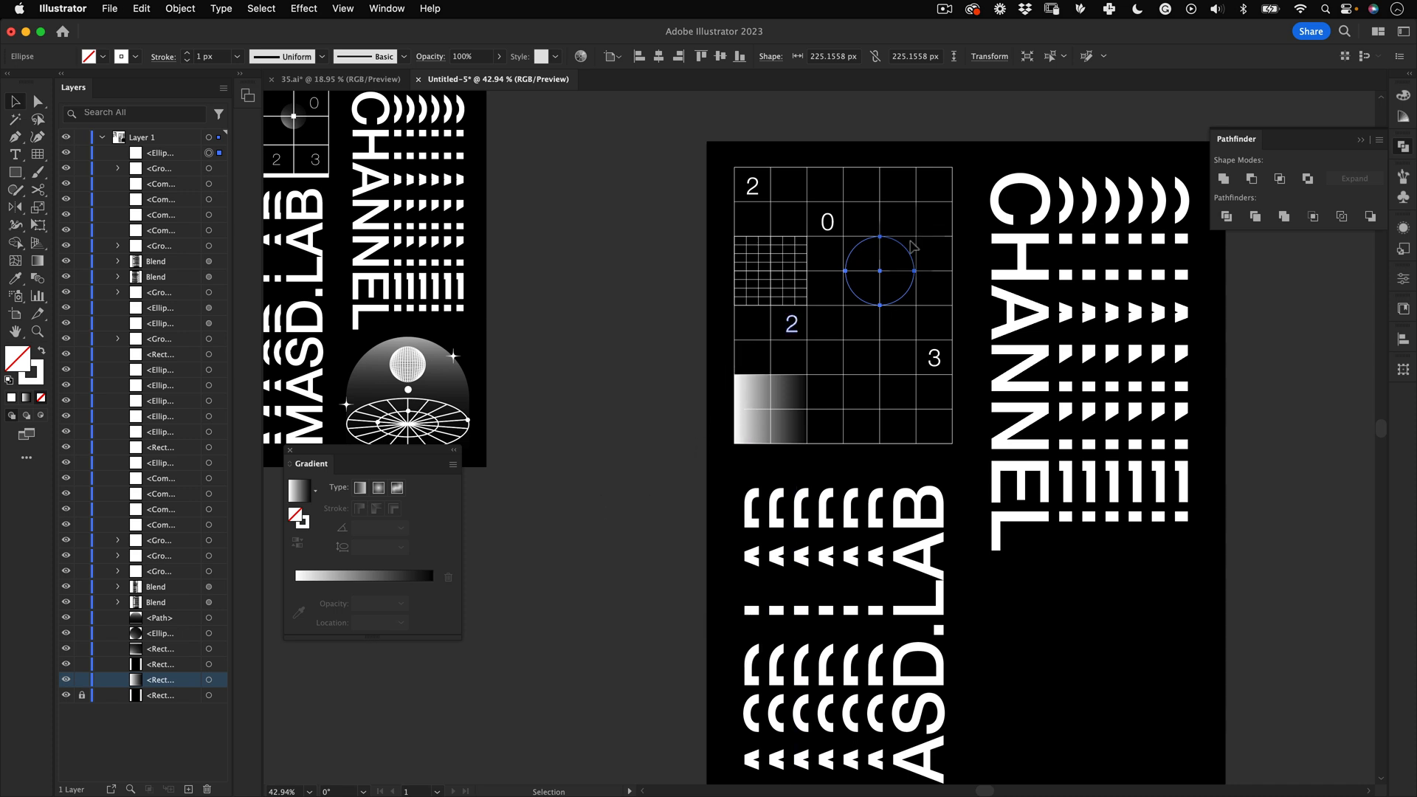
pyautogui.press('i')
pyautogui.hscroll(3, 907, 254)
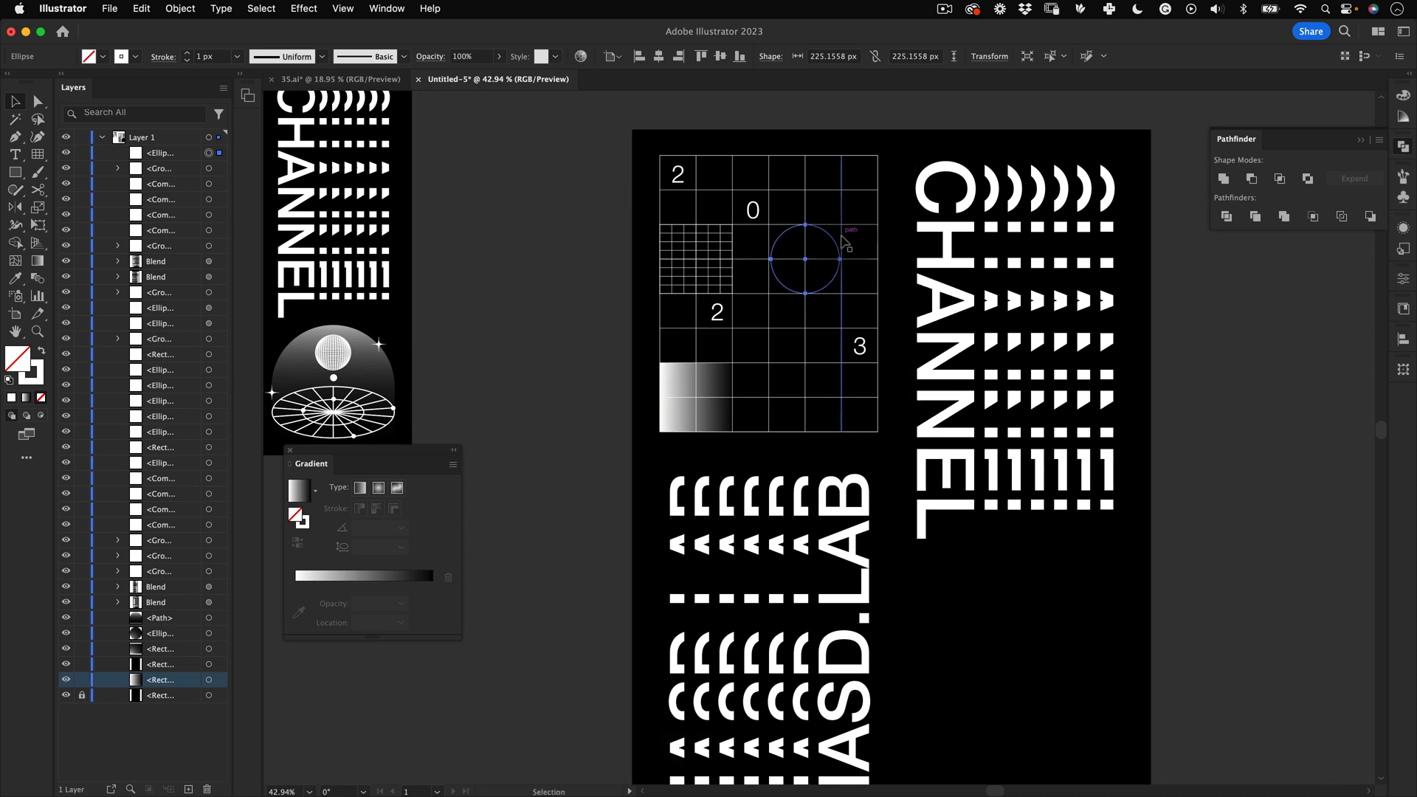
pyautogui.press('i')
pyautogui.click(720, 371)
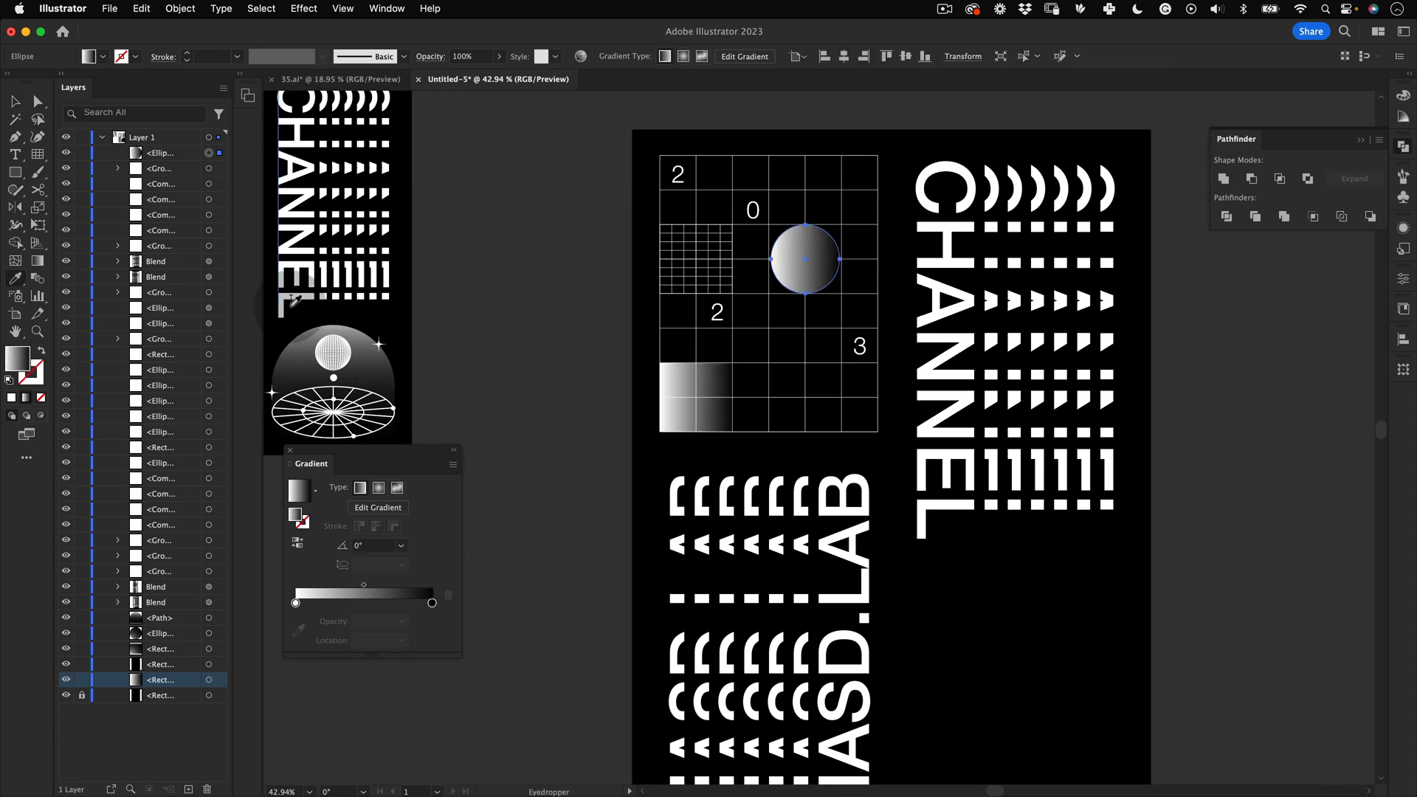
# Step: Switch the circle's gradient to radial and drag its direction diagonally to about 45°
pyautogui.click(379, 488)
pyautogui.click(377, 507)
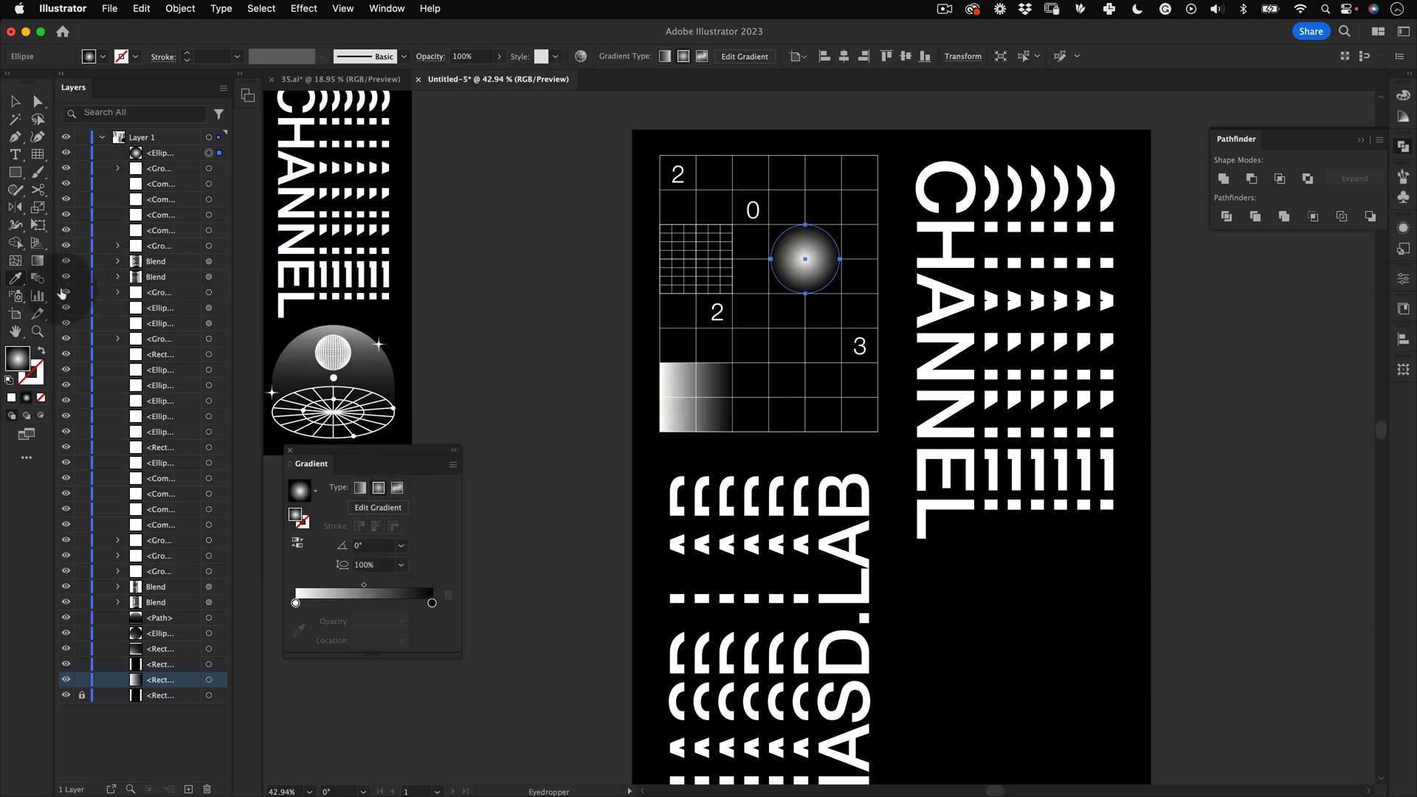
pyautogui.moveTo(780, 296); pyautogui.dragTo(839, 236)
pyautogui.press('v')
pyautogui.click(611, 357)
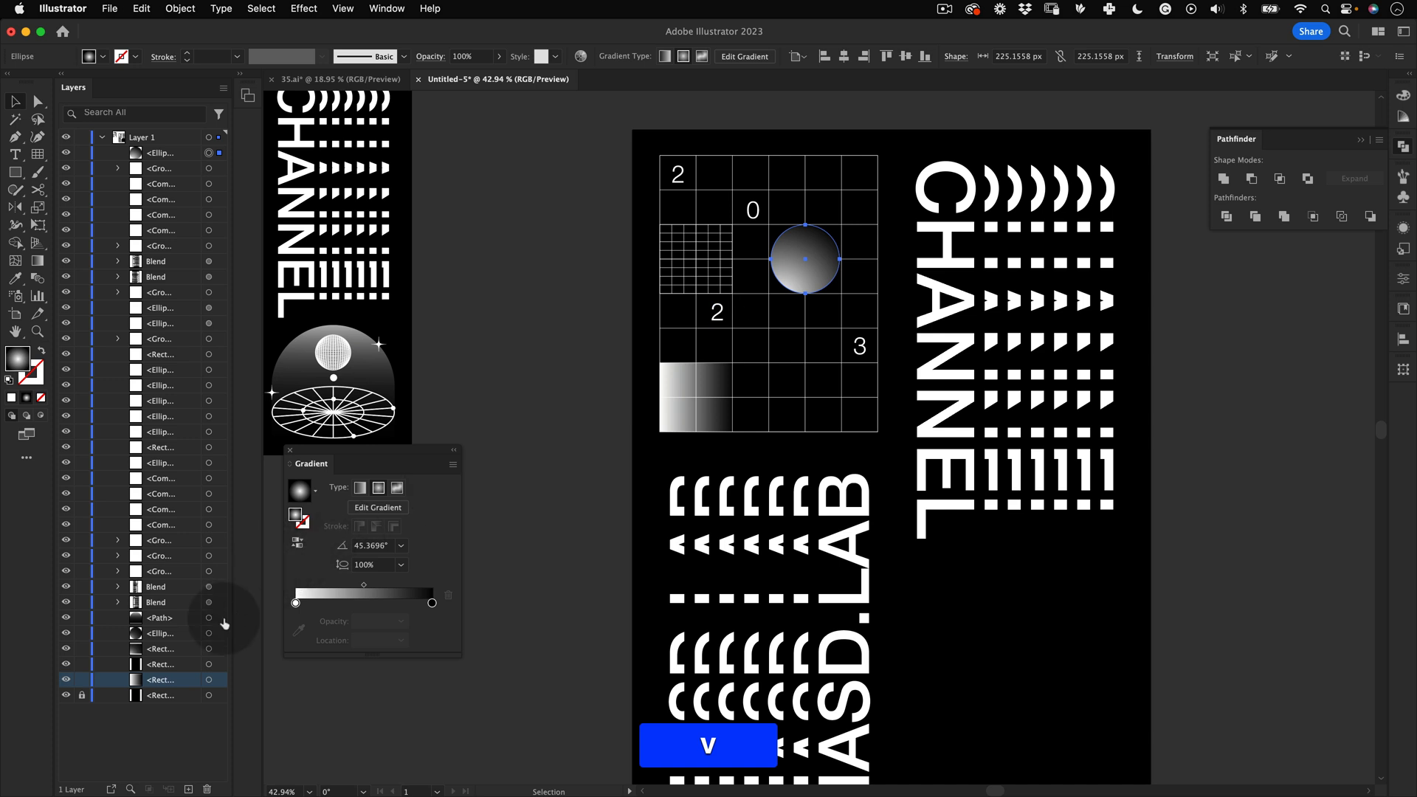
pyautogui.click(797, 262)
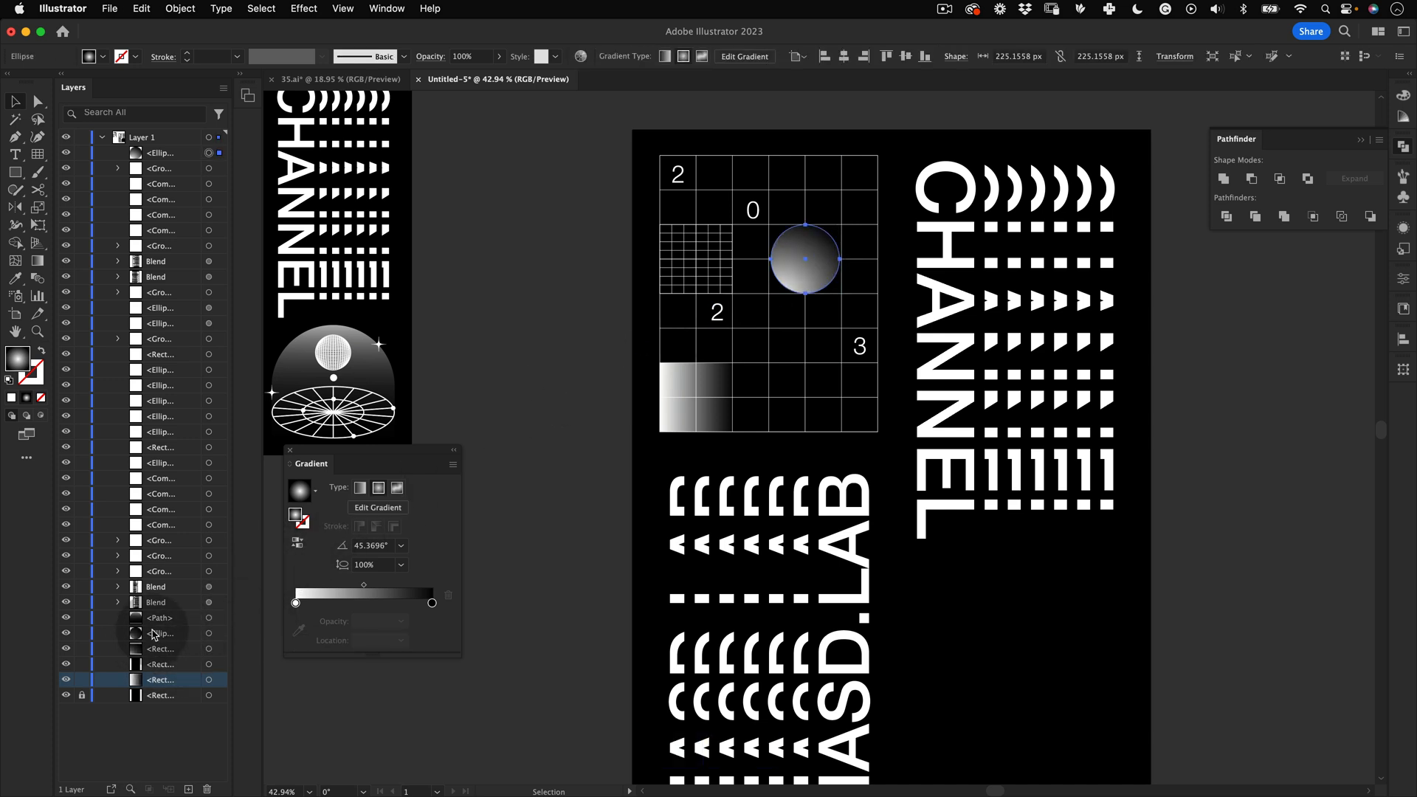
# Step: Move the gradient circle down the layer stack so it sits just above the gradient rectangle
pyautogui.moveTo(155, 152); pyautogui.dragTo(200, 670)
pyautogui.press('v')
pyautogui.click(522, 327)
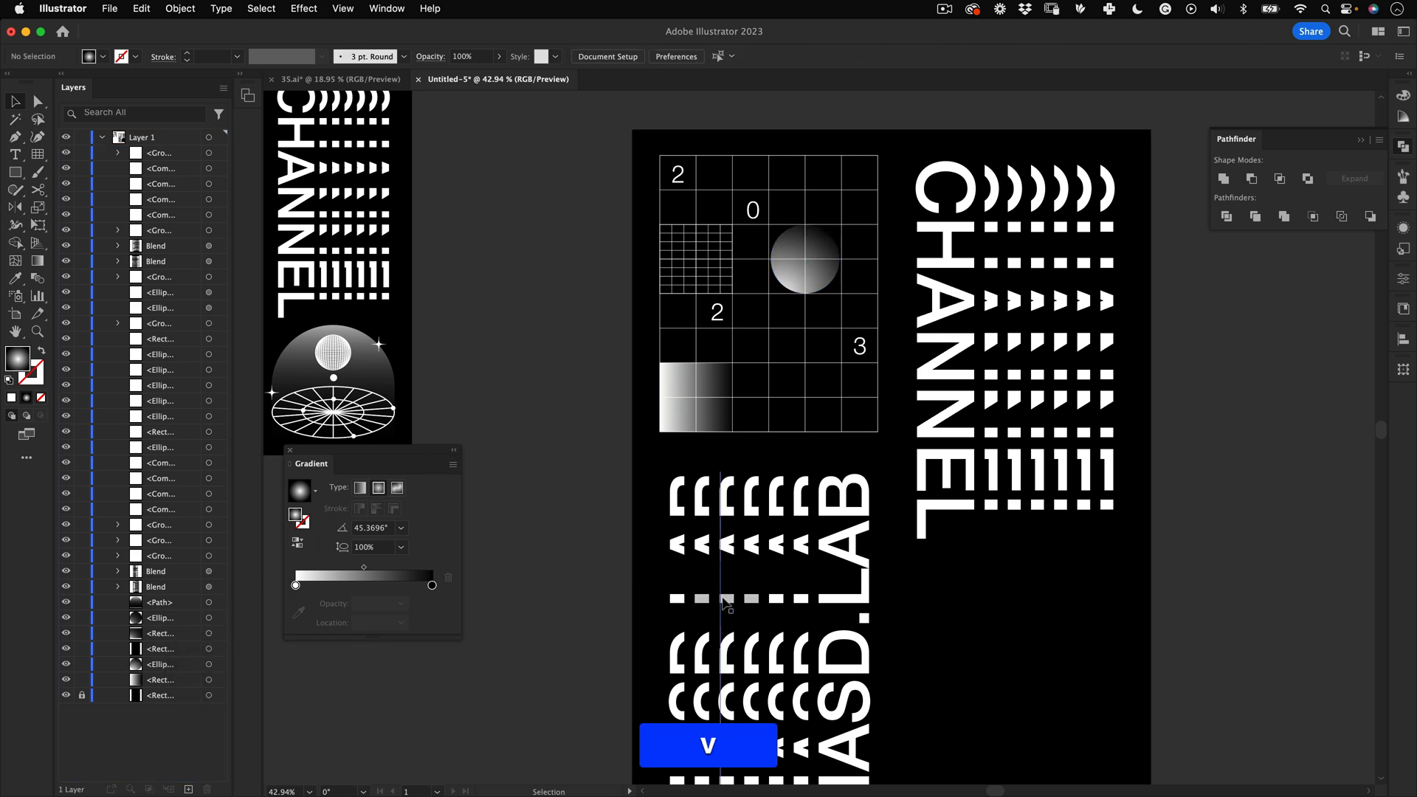
# Step: Draw a thin white bar about 716 × 25 px along the bottom edge of the line grid
pyautogui.press('z')
pyautogui.moveTo(806, 337); pyautogui.dragTo(804, 340)
pyautogui.press('space')
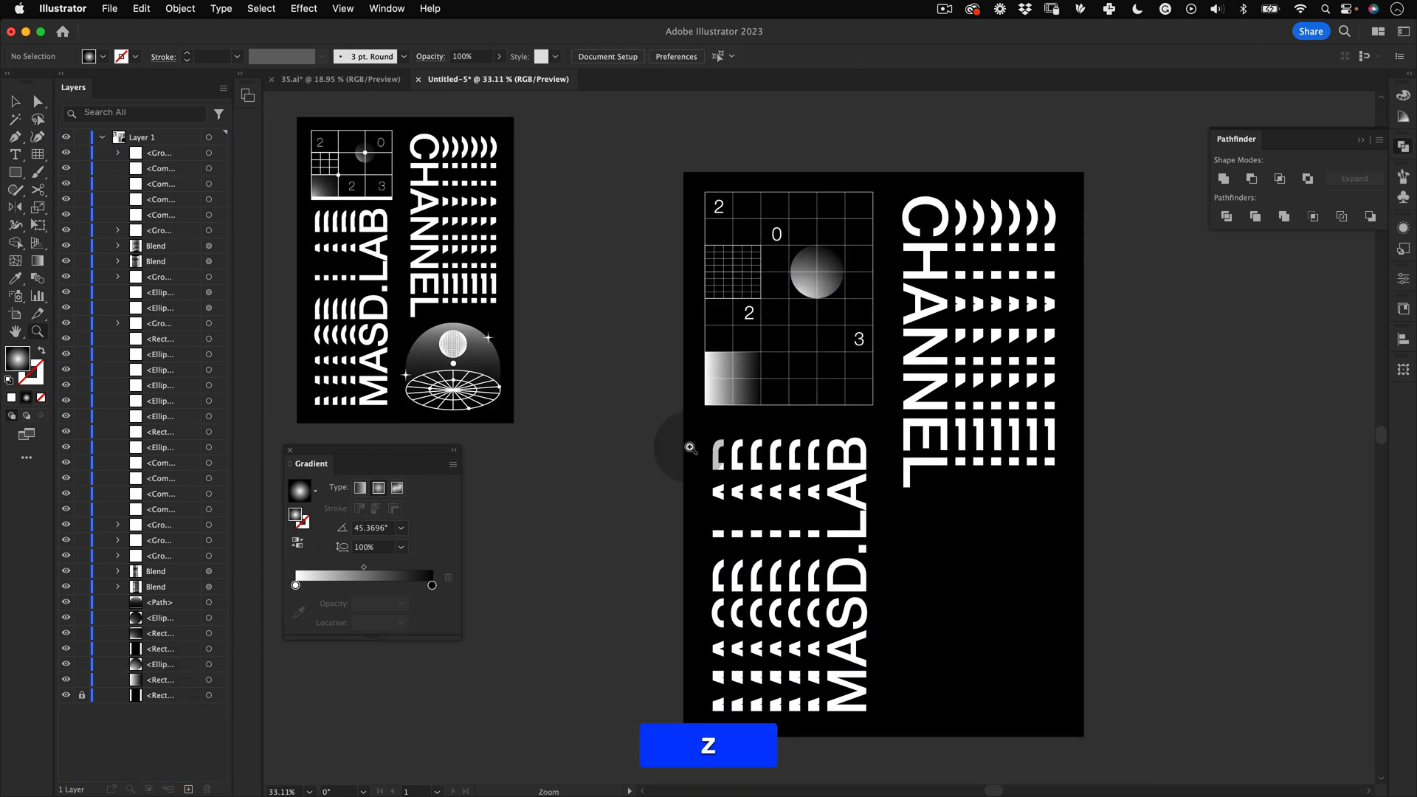
pyautogui.moveTo(816, 355); pyautogui.dragTo(848, 340)
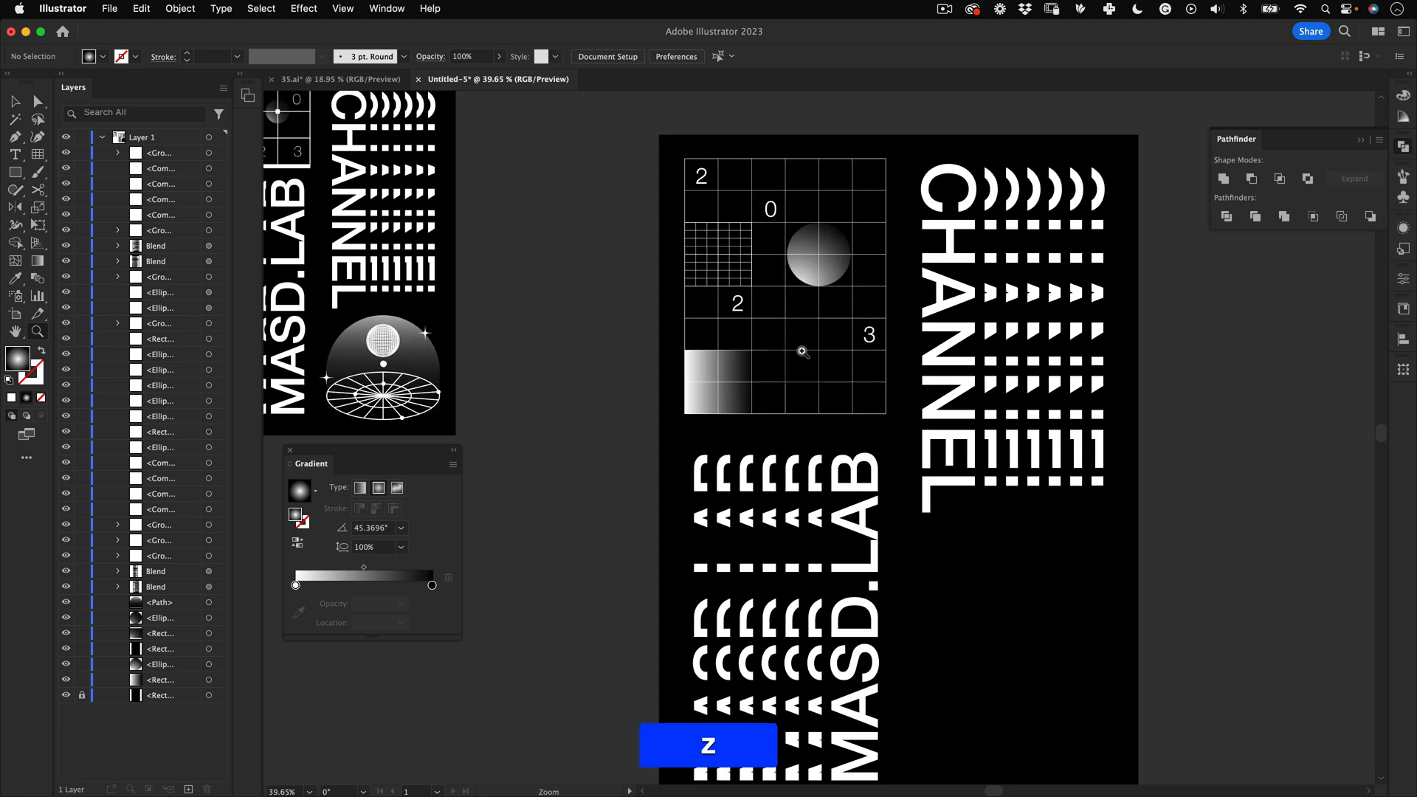
pyautogui.press('space')
pyautogui.moveTo(731, 375); pyautogui.dragTo(856, 291)
pyautogui.press('m')
pyautogui.moveTo(727, 389); pyautogui.dragTo(981, 379)
pyautogui.press('space')
pyautogui.moveTo(465, 288); pyautogui.dragTo(879, 395)
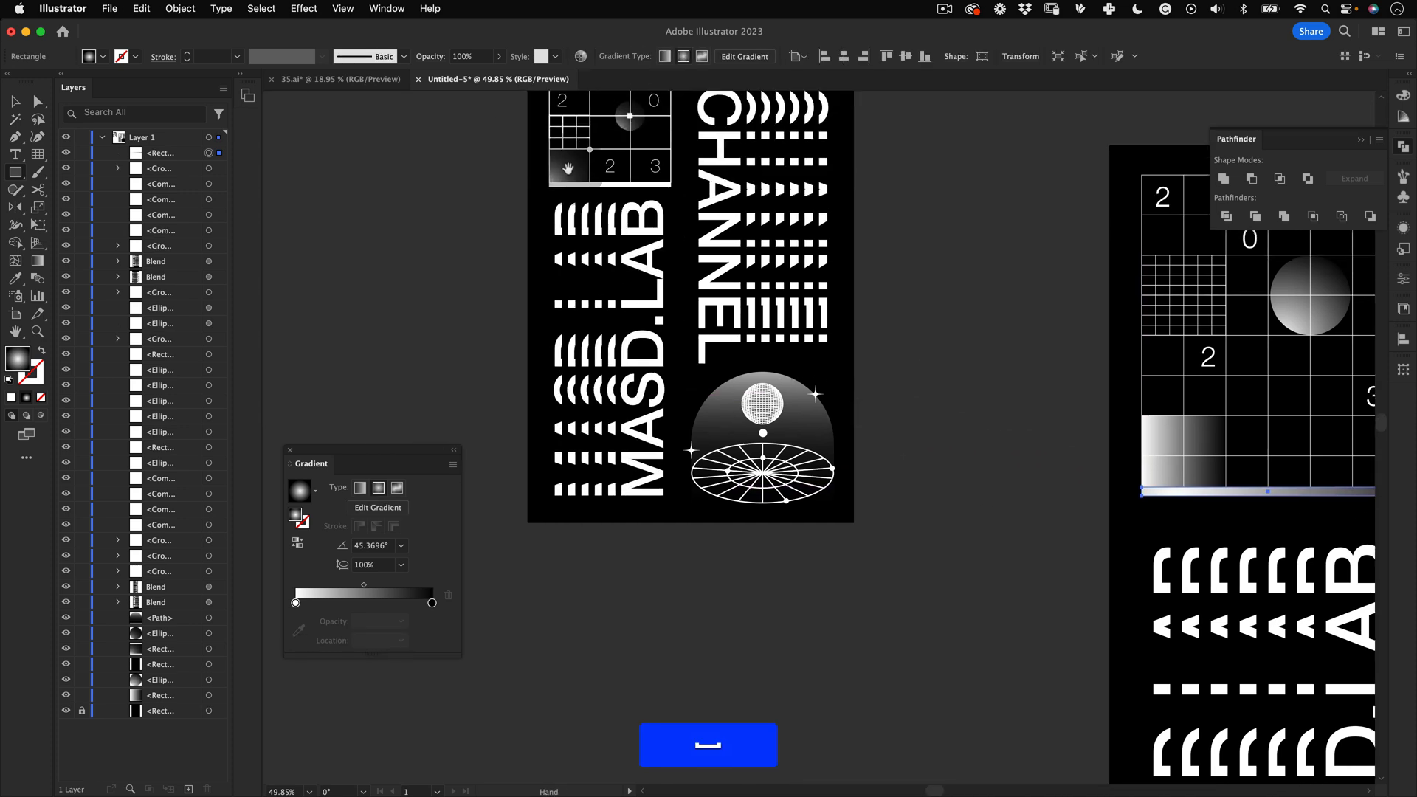
pyautogui.click(609, 189)
pyautogui.press('space')
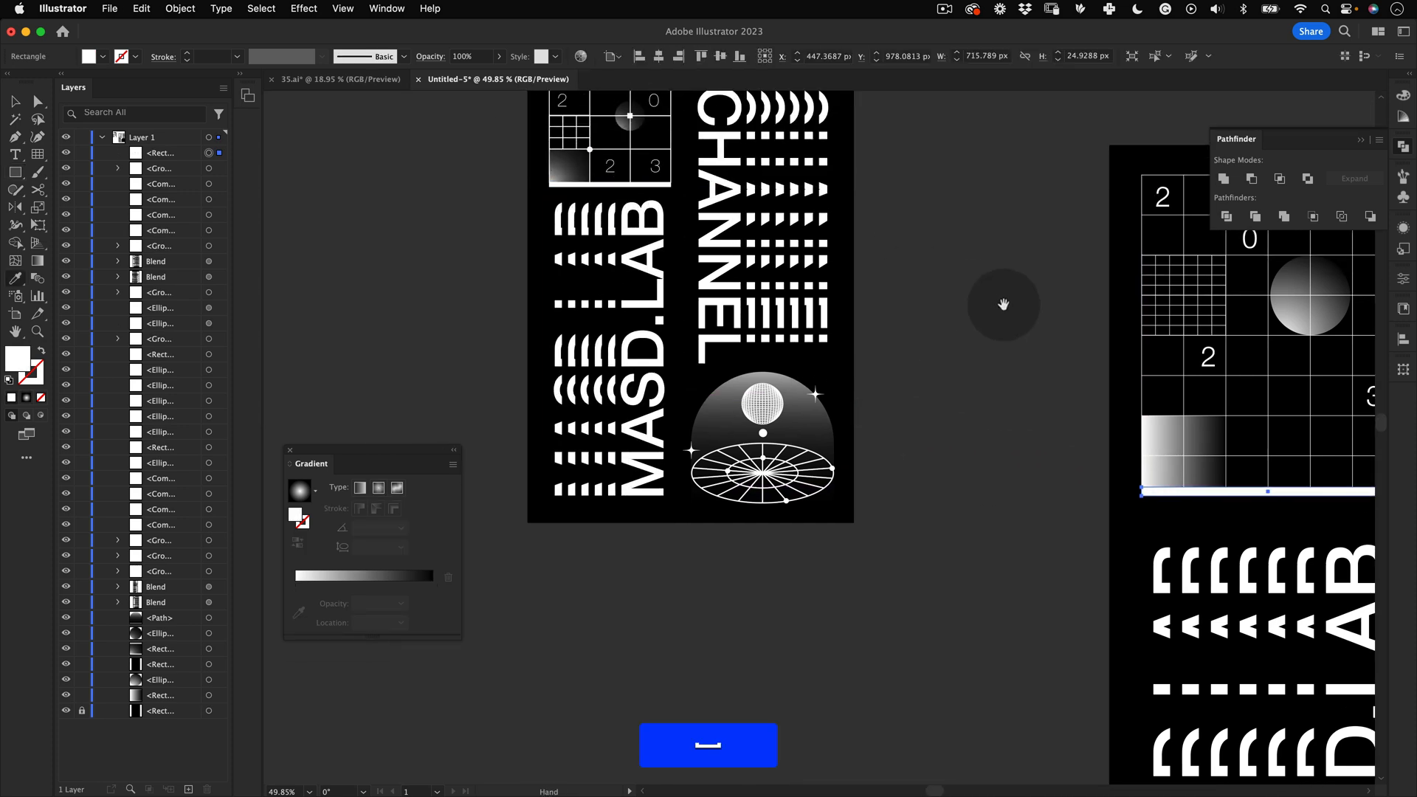
pyautogui.moveTo(1100, 339); pyautogui.dragTo(538, 289)
pyautogui.press('v')
pyautogui.click(545, 308)
pyautogui.press('z')
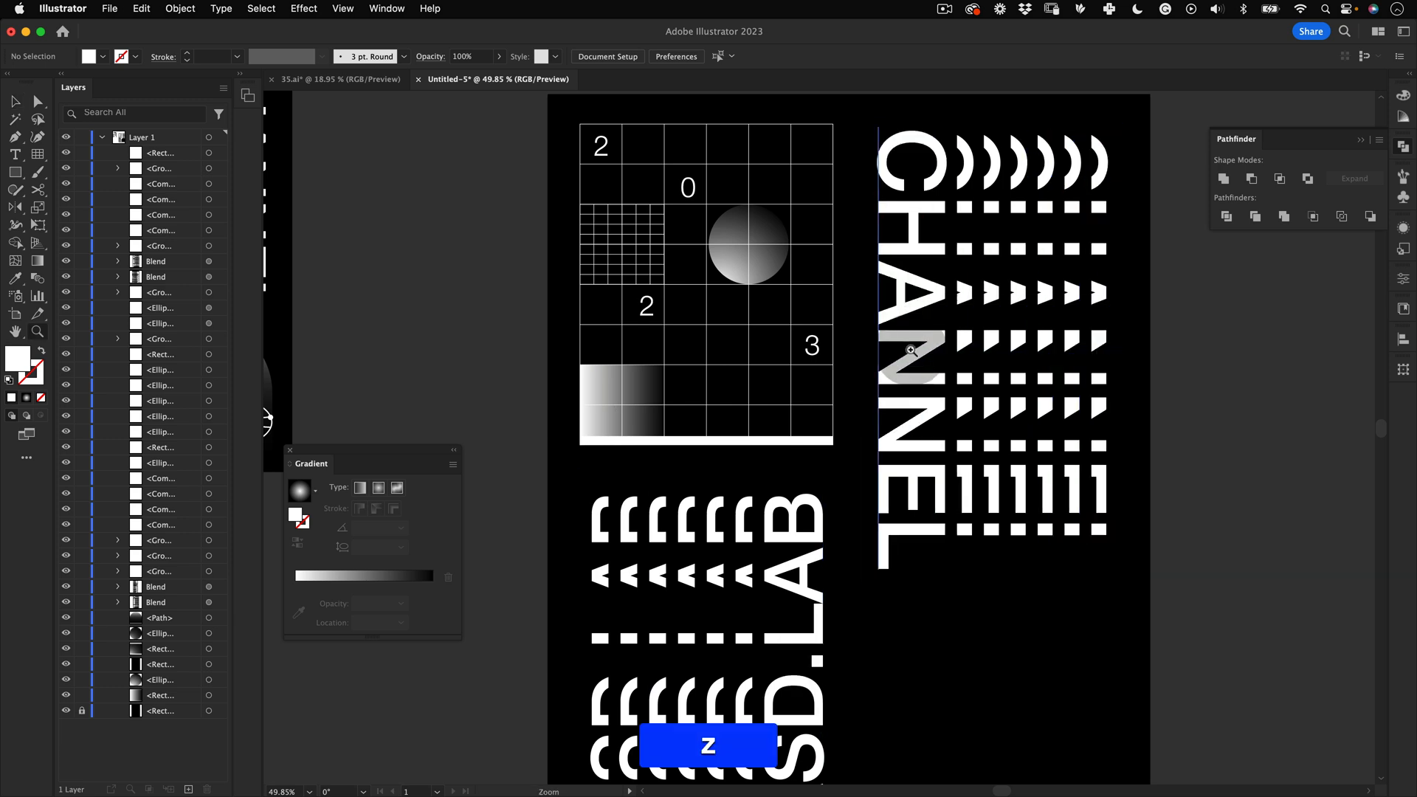
pyautogui.moveTo(916, 361); pyautogui.dragTo(827, 395)
pyautogui.press('space')
pyautogui.moveTo(997, 404); pyautogui.dragTo(847, 375)
pyautogui.press('z')
pyautogui.press('v')
pyautogui.press('z')
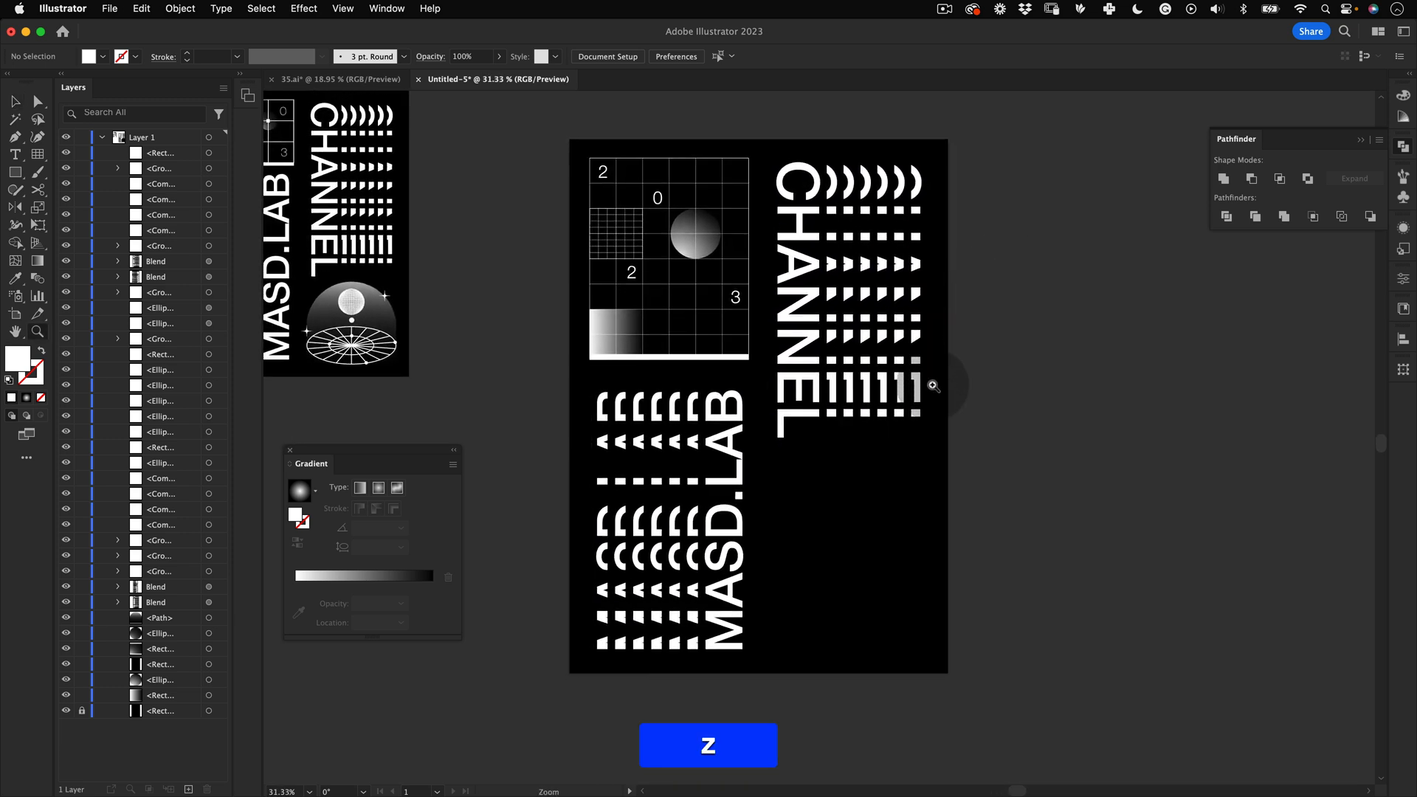
pyautogui.press('z')
pyautogui.moveTo(898, 367); pyautogui.dragTo(928, 364)
pyautogui.press('space')
pyautogui.click(289, 449)
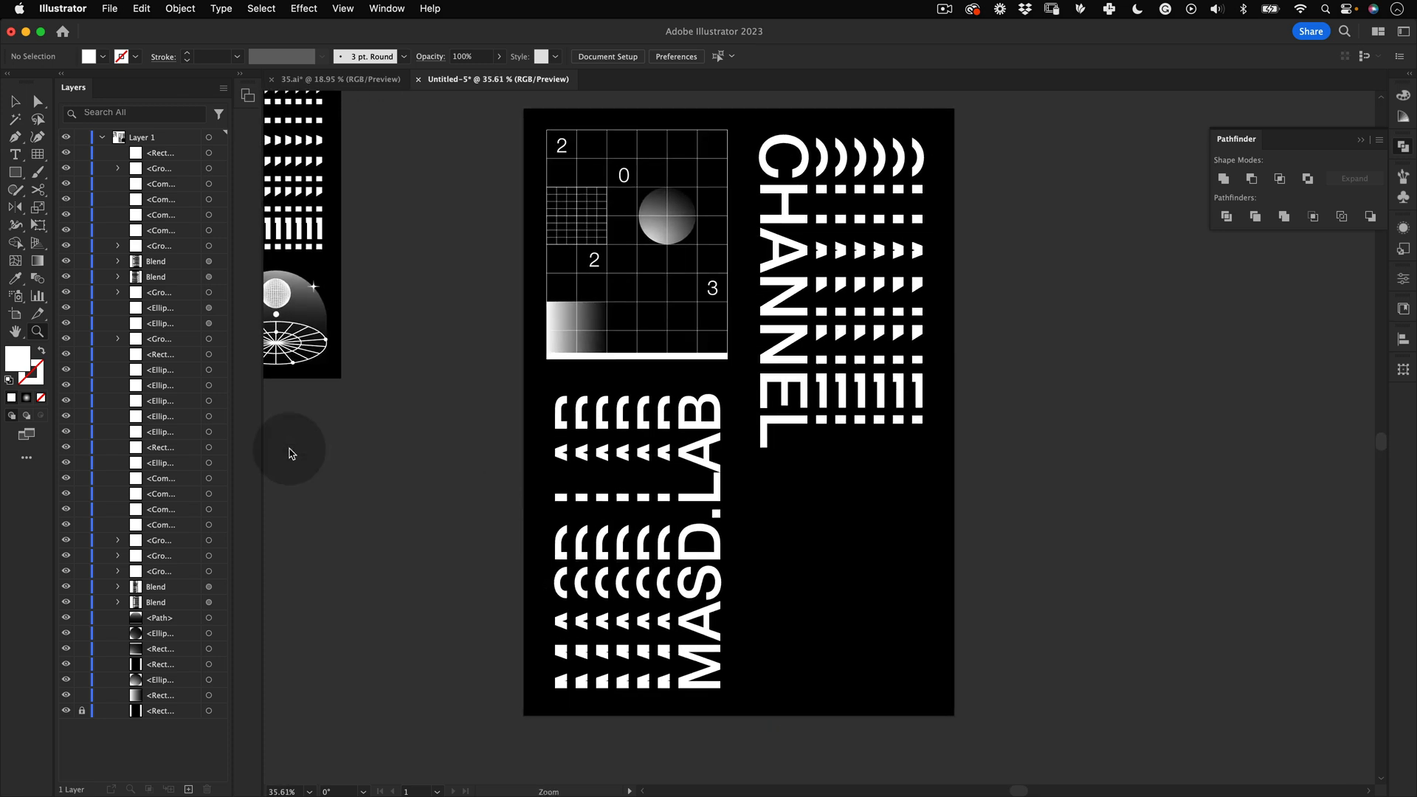
pyautogui.press('space')
pyautogui.moveTo(848, 450)
pyautogui.mouseDown()
pyautogui.moveTo(819, 446)
pyautogui.moveTo(841, 450)
pyautogui.mouseUp()
pyautogui.press('z')
pyautogui.press('space')
pyautogui.moveTo(849, 459); pyautogui.dragTo(832, 418)
pyautogui.press('z')
pyautogui.press('space')
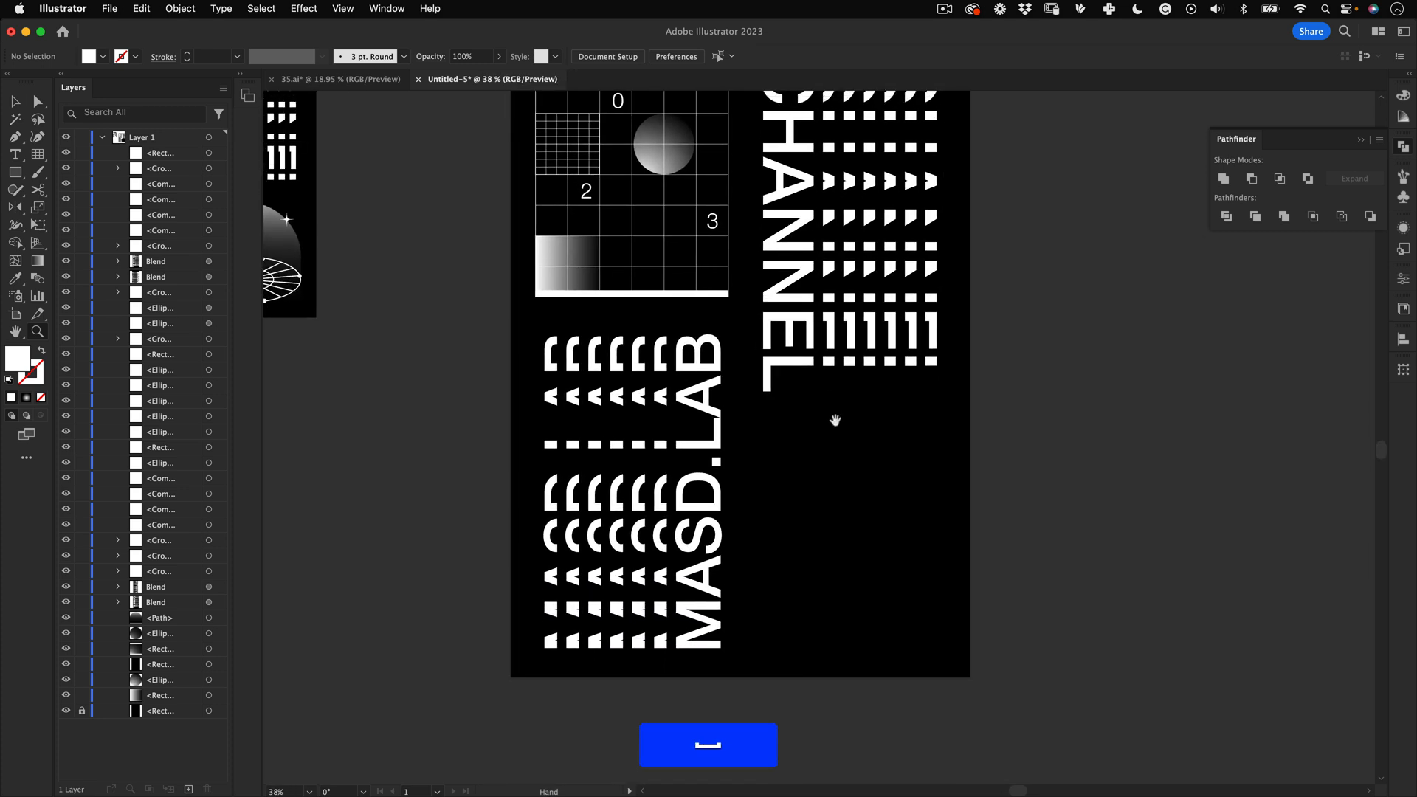
pyautogui.press('space')
pyautogui.moveTo(844, 487); pyautogui.dragTo(922, 462)
pyautogui.press('space')
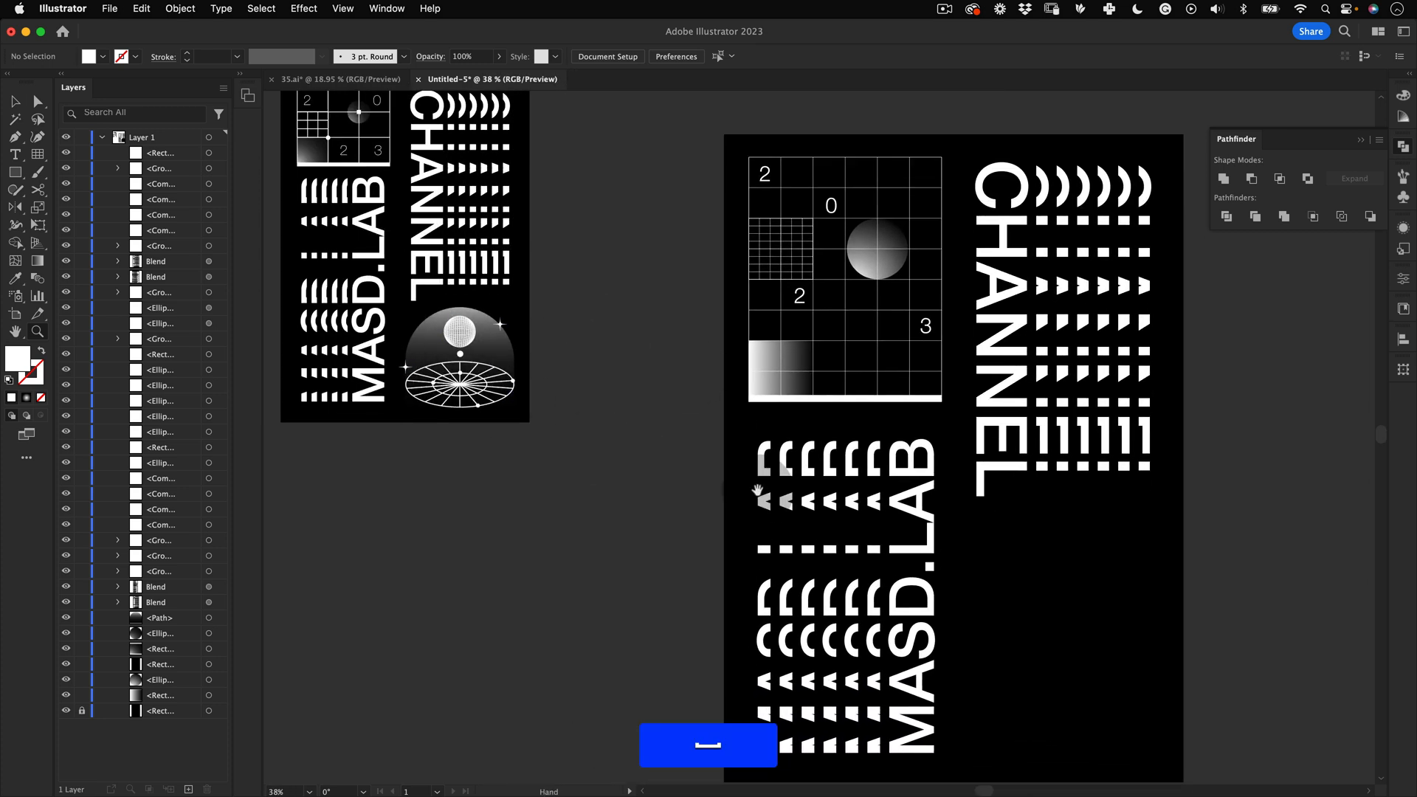
pyautogui.moveTo(986, 543); pyautogui.dragTo(703, 400)
pyautogui.moveTo(762, 528); pyautogui.dragTo(754, 476)
# Step: Show the guides and draw a polar grid about 716 × 414 px in the poster's lower right, adjusting its concentric and radial dividers
pyautogui.press('super+semicolon')
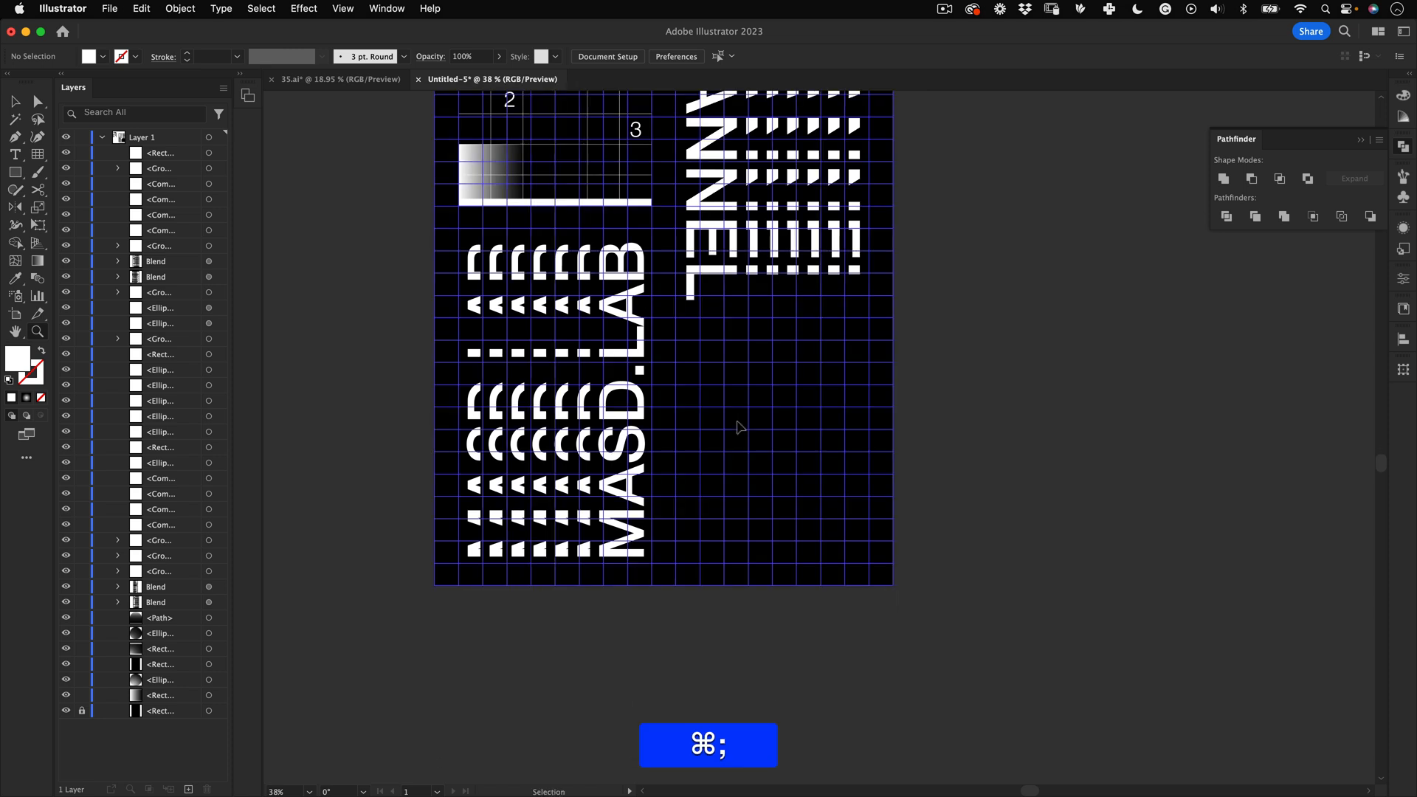
pyautogui.click(38, 154)
pyautogui.click(115, 225)
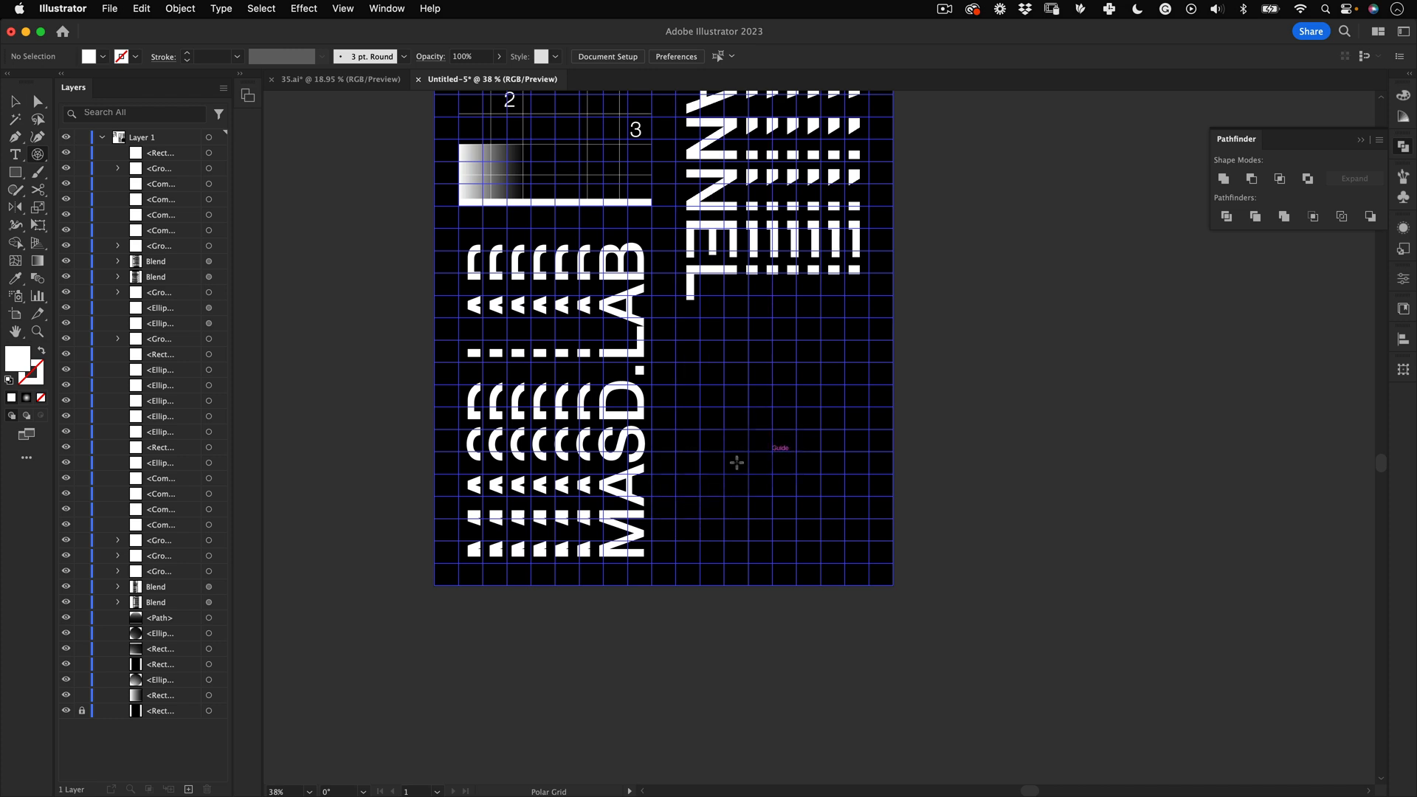
pyautogui.moveTo(675, 452); pyautogui.dragTo(867, 562)
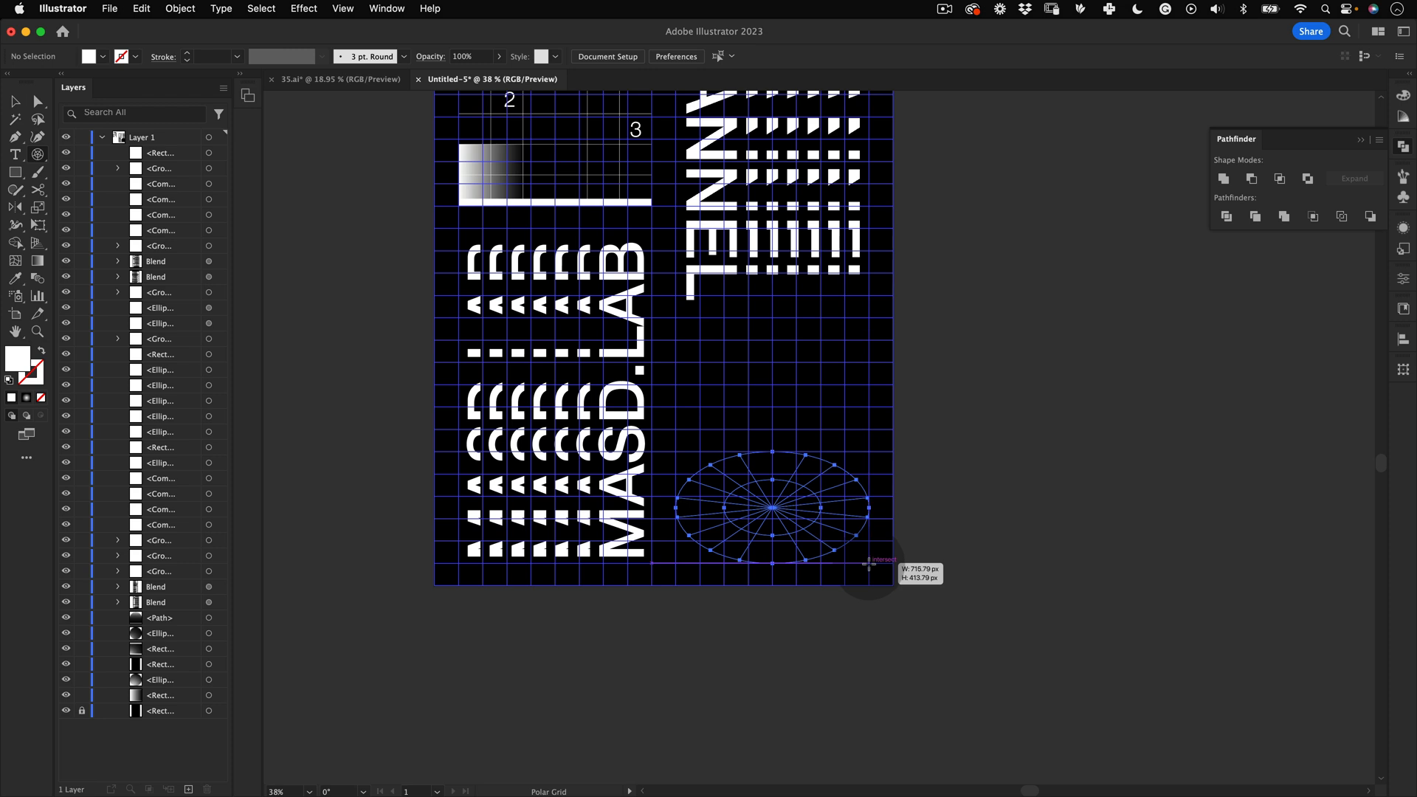
pyautogui.press('Up')
pyautogui.press('Up')
pyautogui.press('Up')
pyautogui.press('Up')
pyautogui.press('Up')
pyautogui.press('Down')
pyautogui.press('Down')
pyautogui.press('Down')
pyautogui.press('Down')
pyautogui.press('Down')
pyautogui.press('Down')
pyautogui.press('Down')
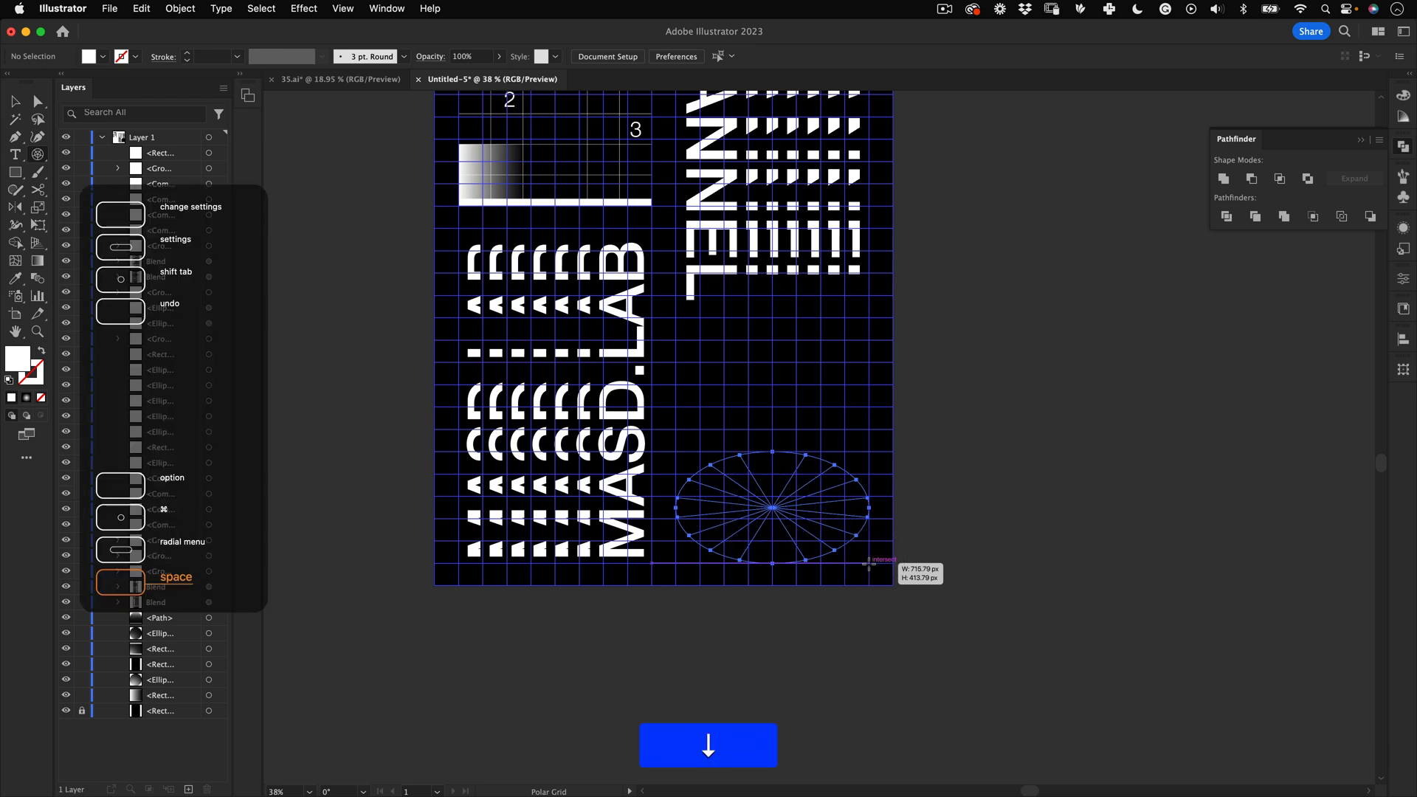
pyautogui.press('Right')
pyautogui.press('Right')
pyautogui.press('Right')
pyautogui.press('Right')
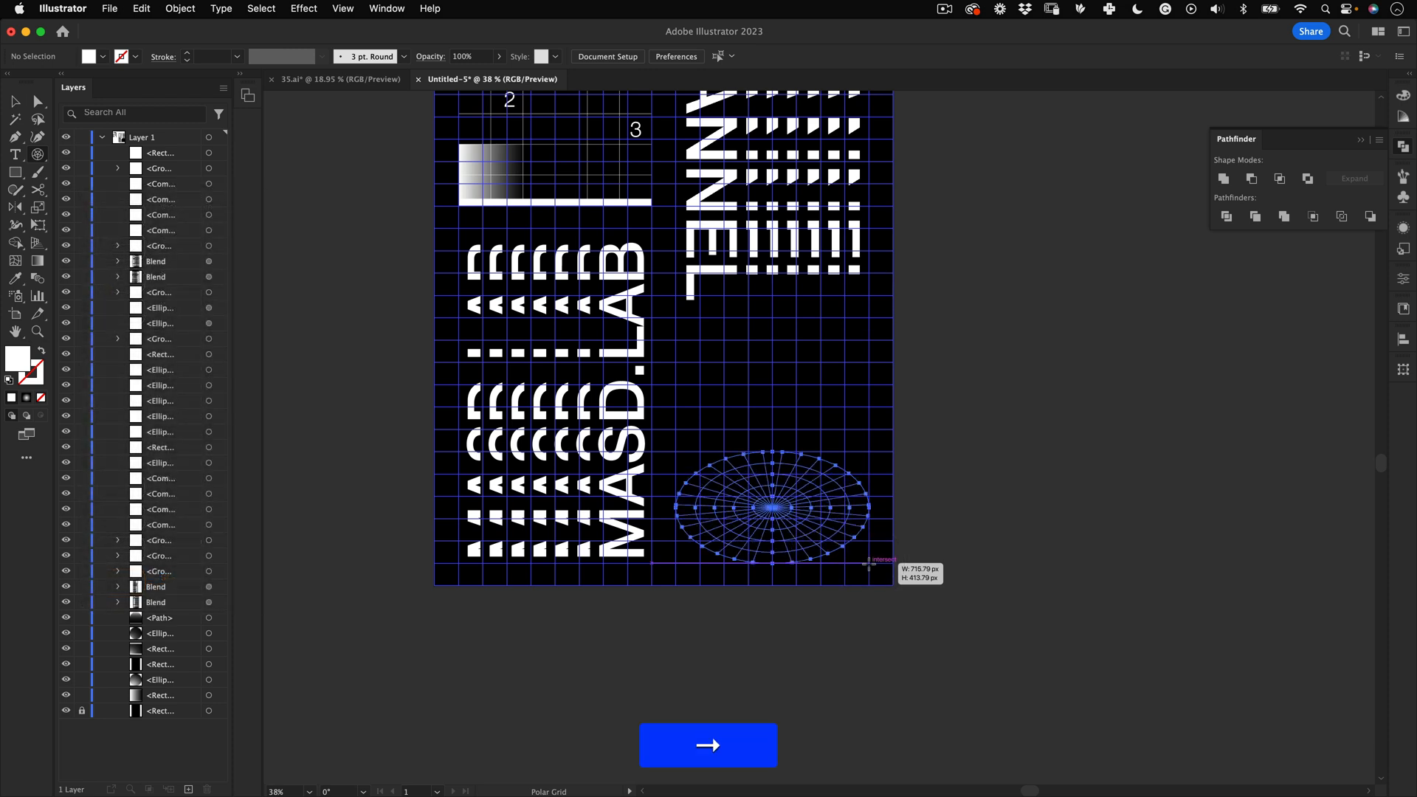
pyautogui.press('Up')
pyautogui.press('Up')
pyautogui.press('Up')
pyautogui.press('Up')
pyautogui.press('Up')
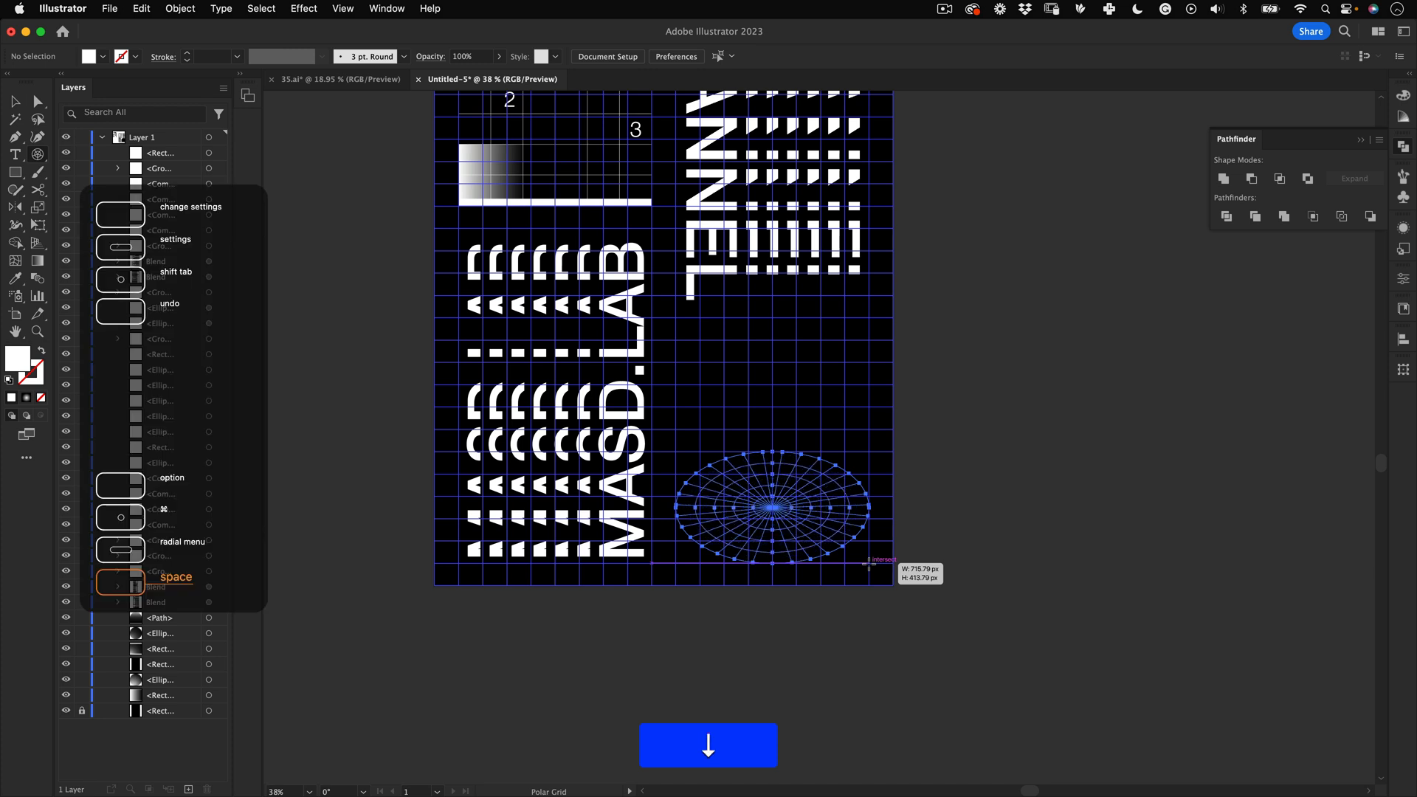
pyautogui.press('Right')
pyautogui.press('Right')
pyautogui.press('Right')
pyautogui.press('Left')
pyautogui.press('Left')
pyautogui.press('Left')
pyautogui.press('Left')
pyautogui.press('Left')
pyautogui.press('Left')
pyautogui.press('Right')
pyautogui.press('Right')
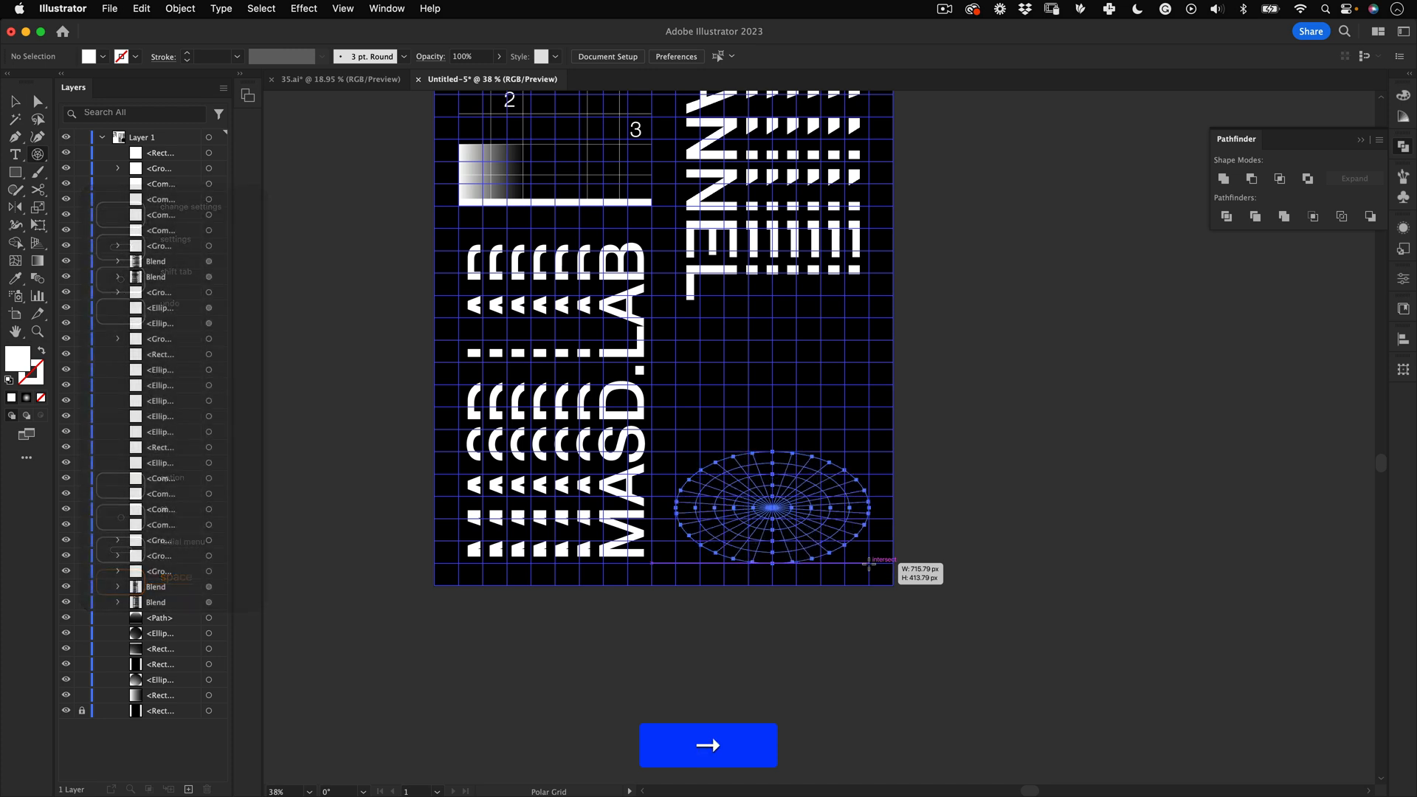
pyautogui.press('Right')
pyautogui.press('Right')
pyautogui.moveTo(869, 563); pyautogui.dragTo(870, 563)
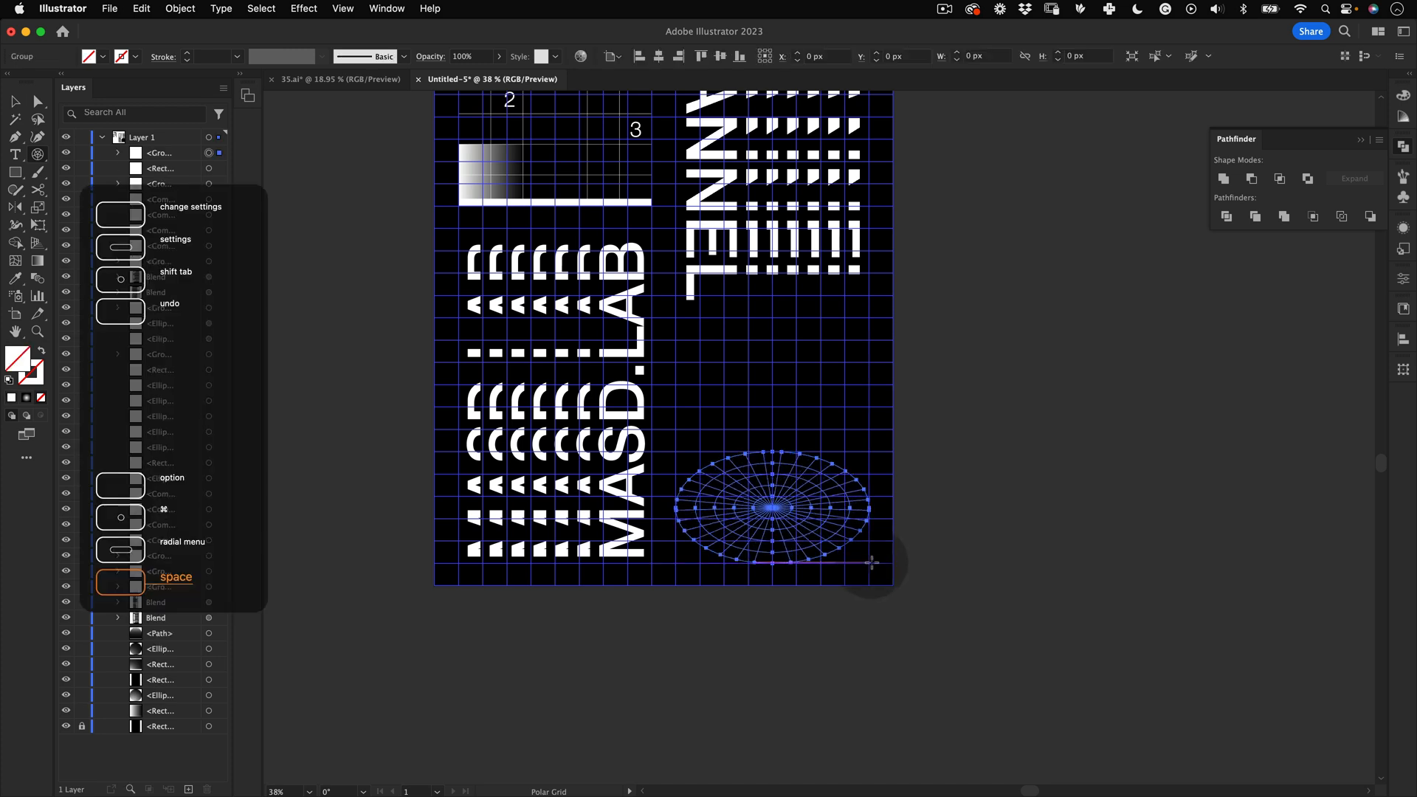
# Step: Give the polar grid a white stroke with no fill and hide the guides
pyautogui.click(14, 399)
pyautogui.press('v')
pyautogui.click(379, 338)
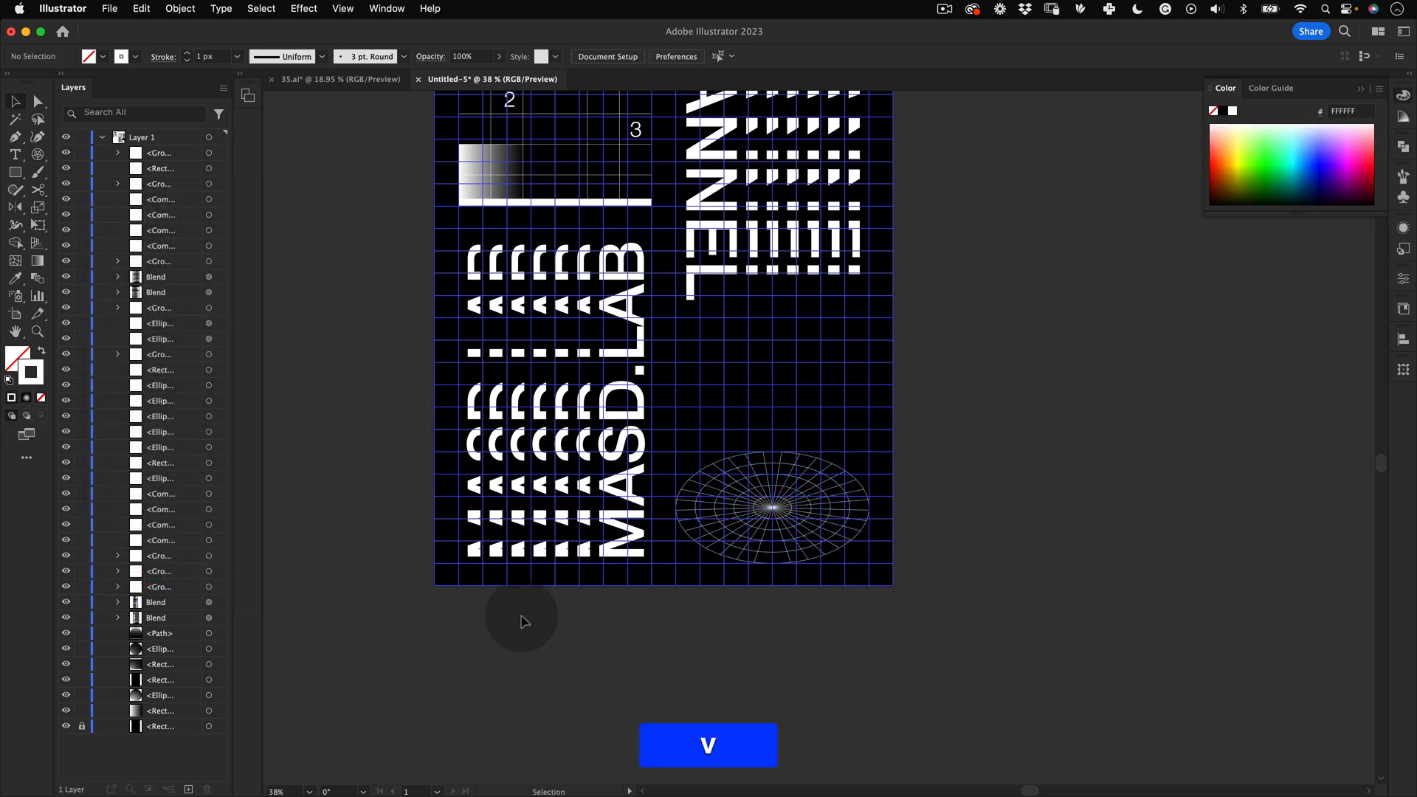
pyautogui.press('super+semicolon')
# Step: Set the stroke weight of the polar grid and the line grid to 2 px
pyautogui.press('space')
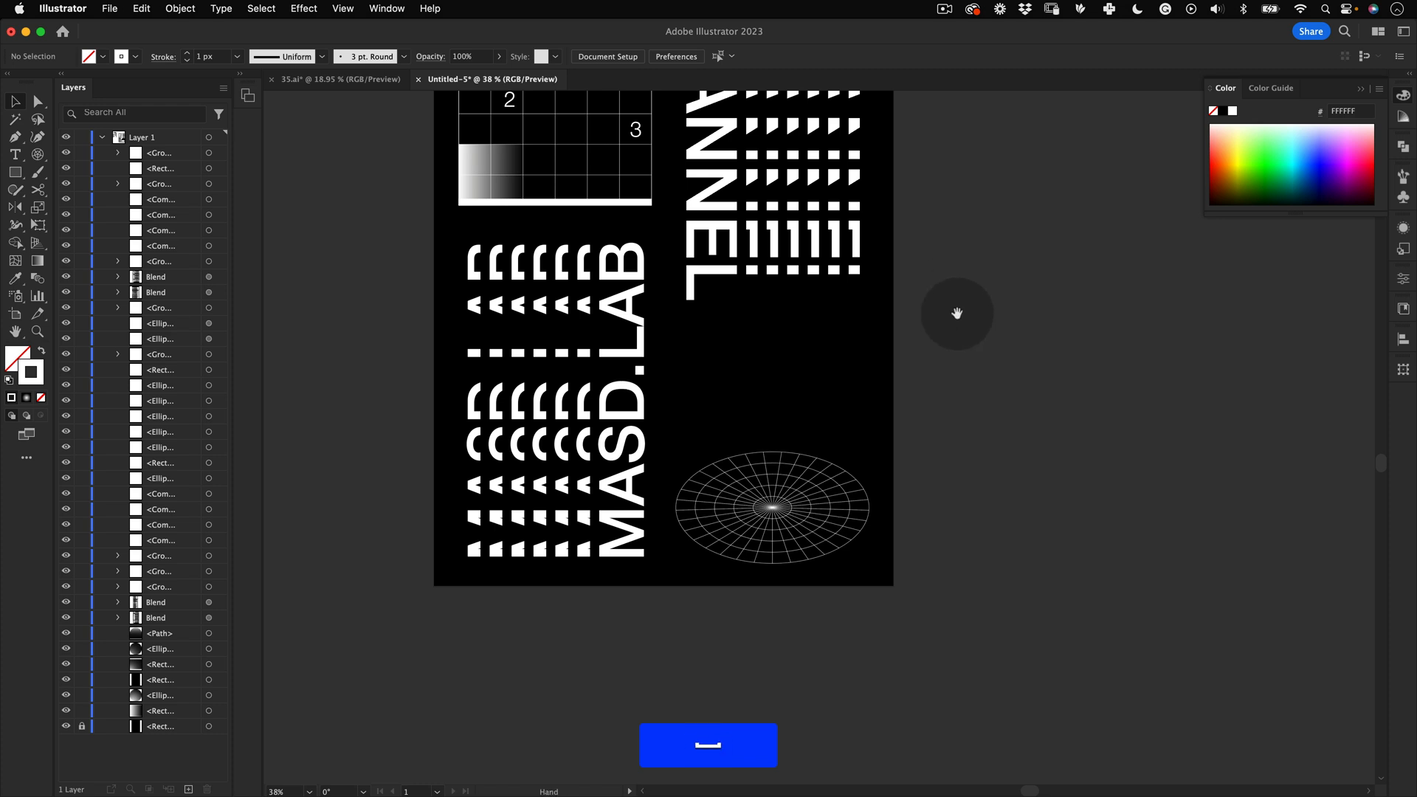
pyautogui.moveTo(955, 307); pyautogui.dragTo(978, 456)
pyautogui.click(839, 657)
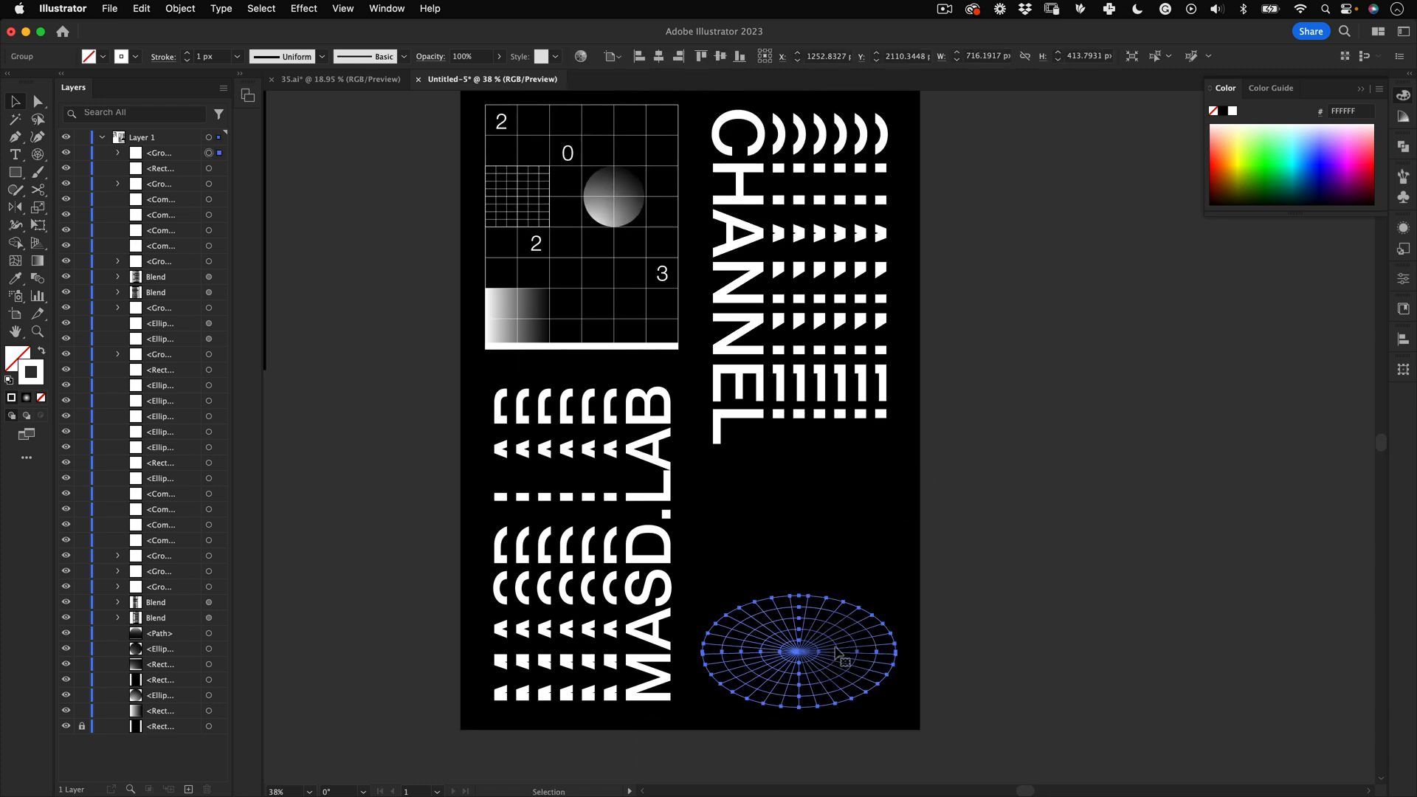
pyautogui.keyDown('shift'); pyautogui.click(680, 204); pyautogui.keyUp('shift')
pyautogui.click(237, 56)
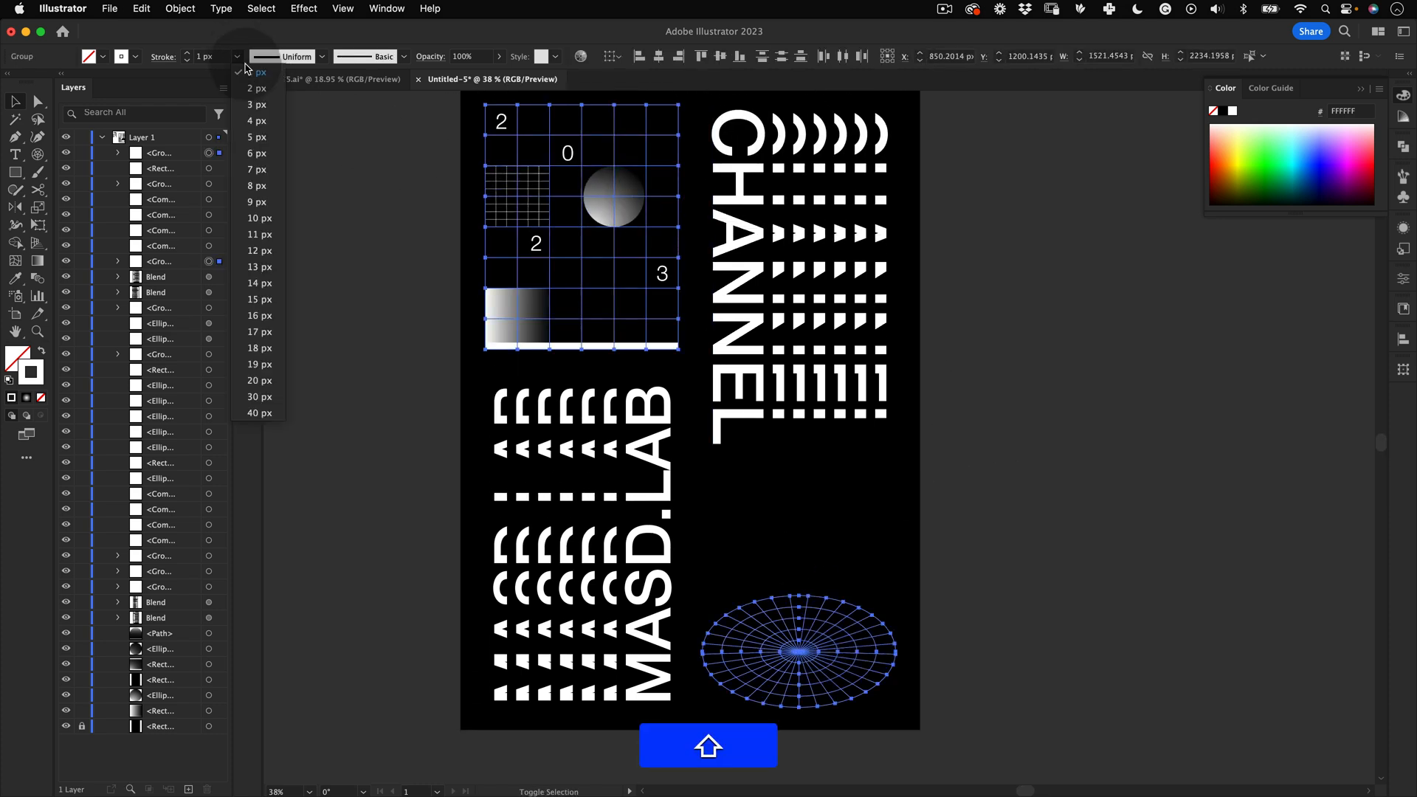
pyautogui.click(253, 89)
pyautogui.click(379, 445)
# Step: Zoom into the reference poster's sphere and disc artwork to examine its details
pyautogui.press('space')
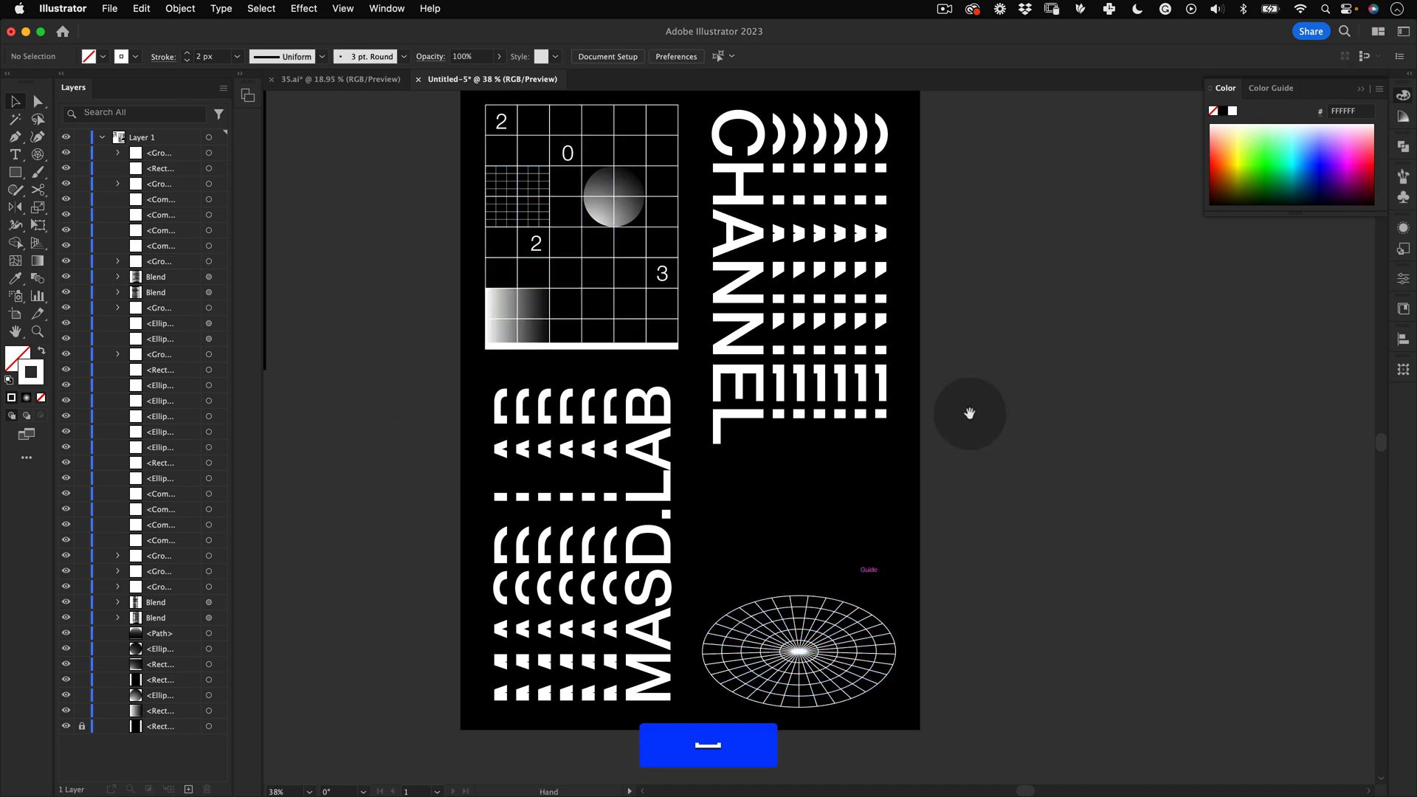
pyautogui.press('z')
pyautogui.moveTo(882, 358); pyautogui.dragTo(766, 358)
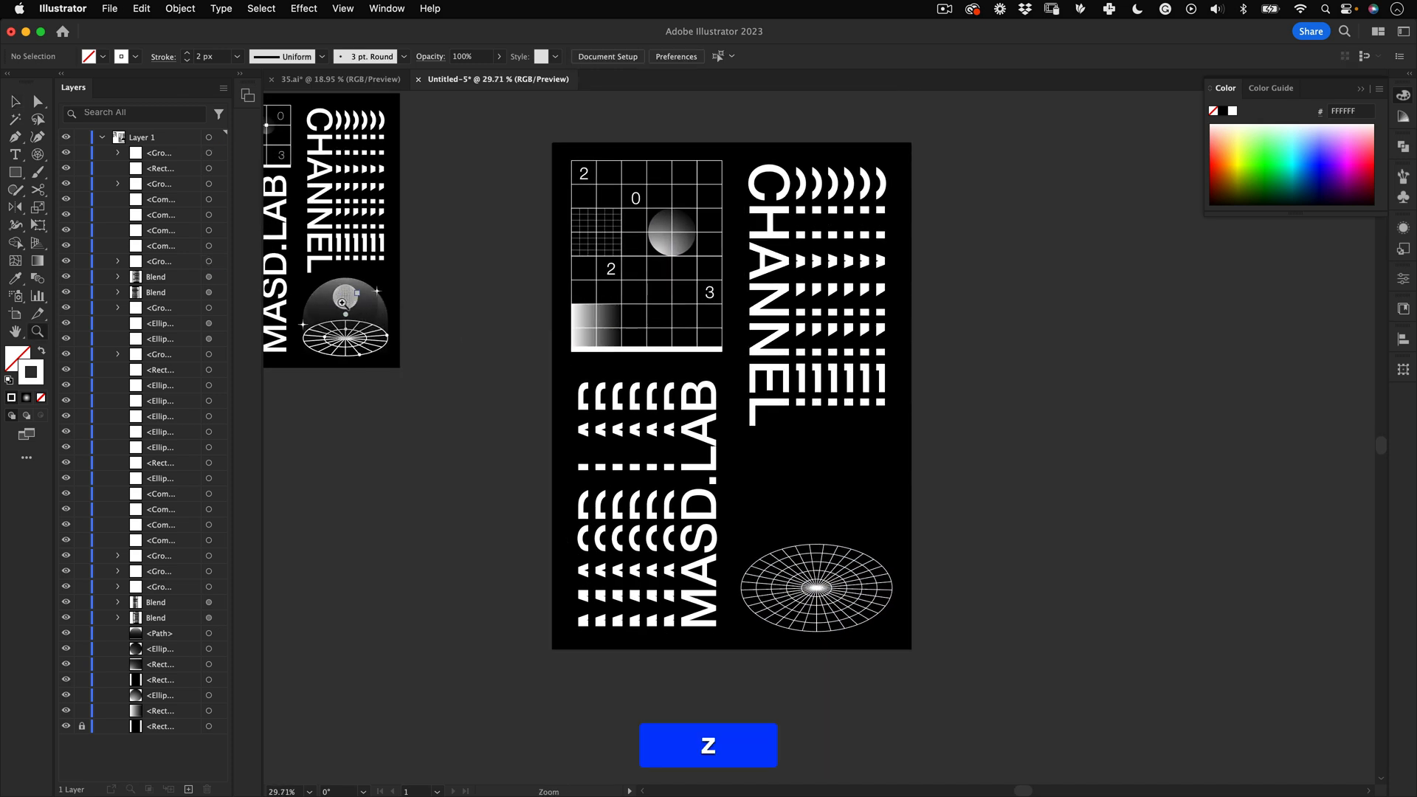
pyautogui.moveTo(338, 316); pyautogui.dragTo(355, 335)
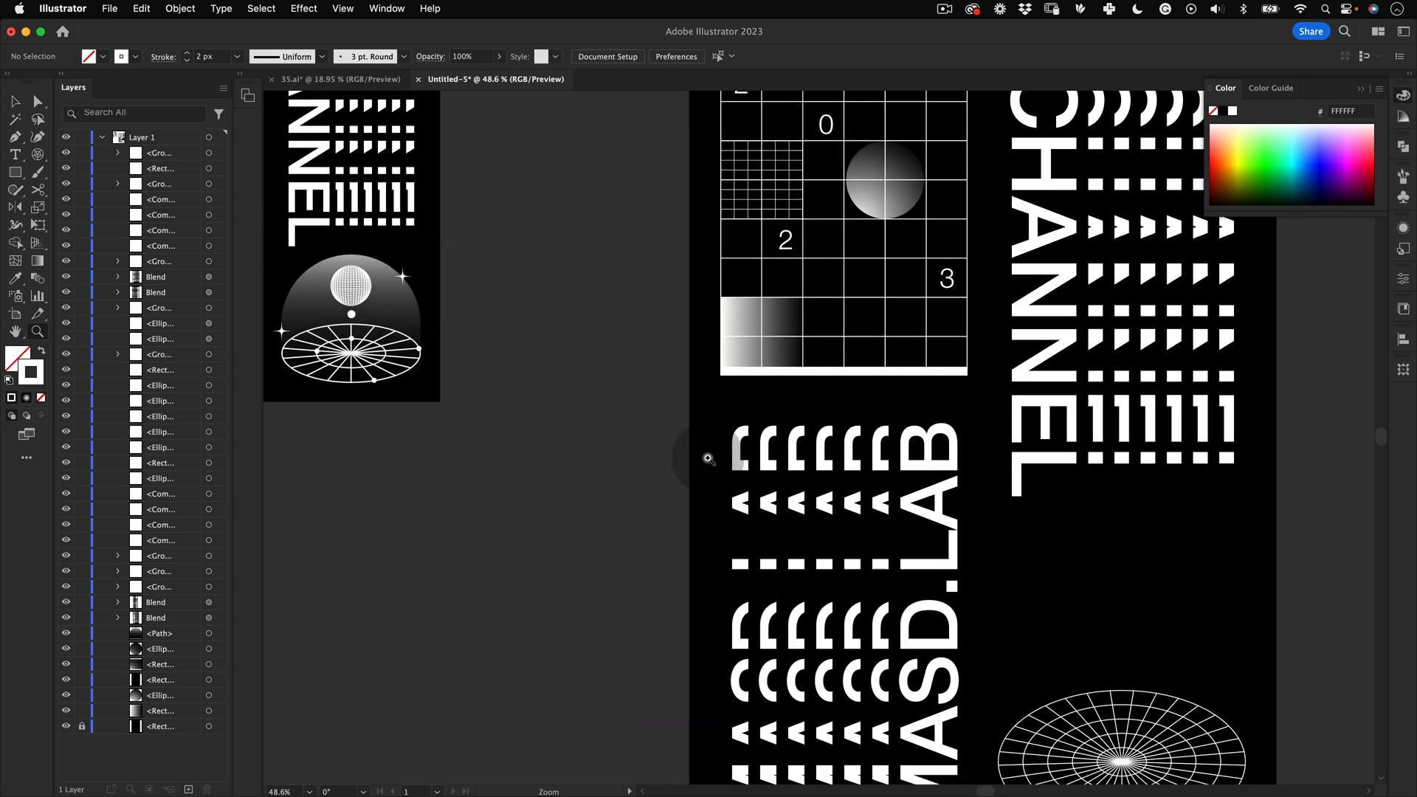
pyautogui.press('space')
pyautogui.moveTo(1082, 600); pyautogui.dragTo(1026, 601)
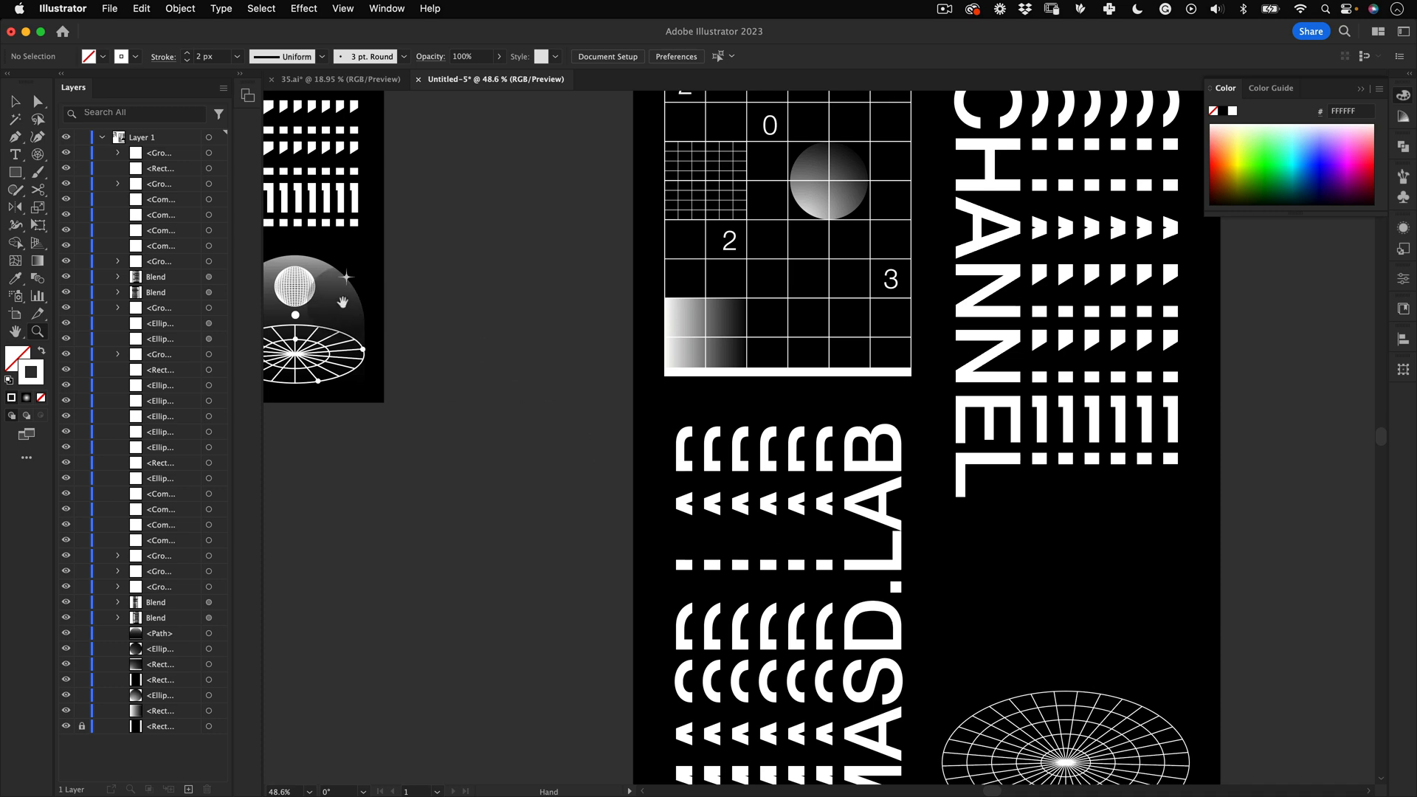
pyautogui.press('v')
pyautogui.press('space')
pyautogui.moveTo(972, 494); pyautogui.dragTo(545, 413)
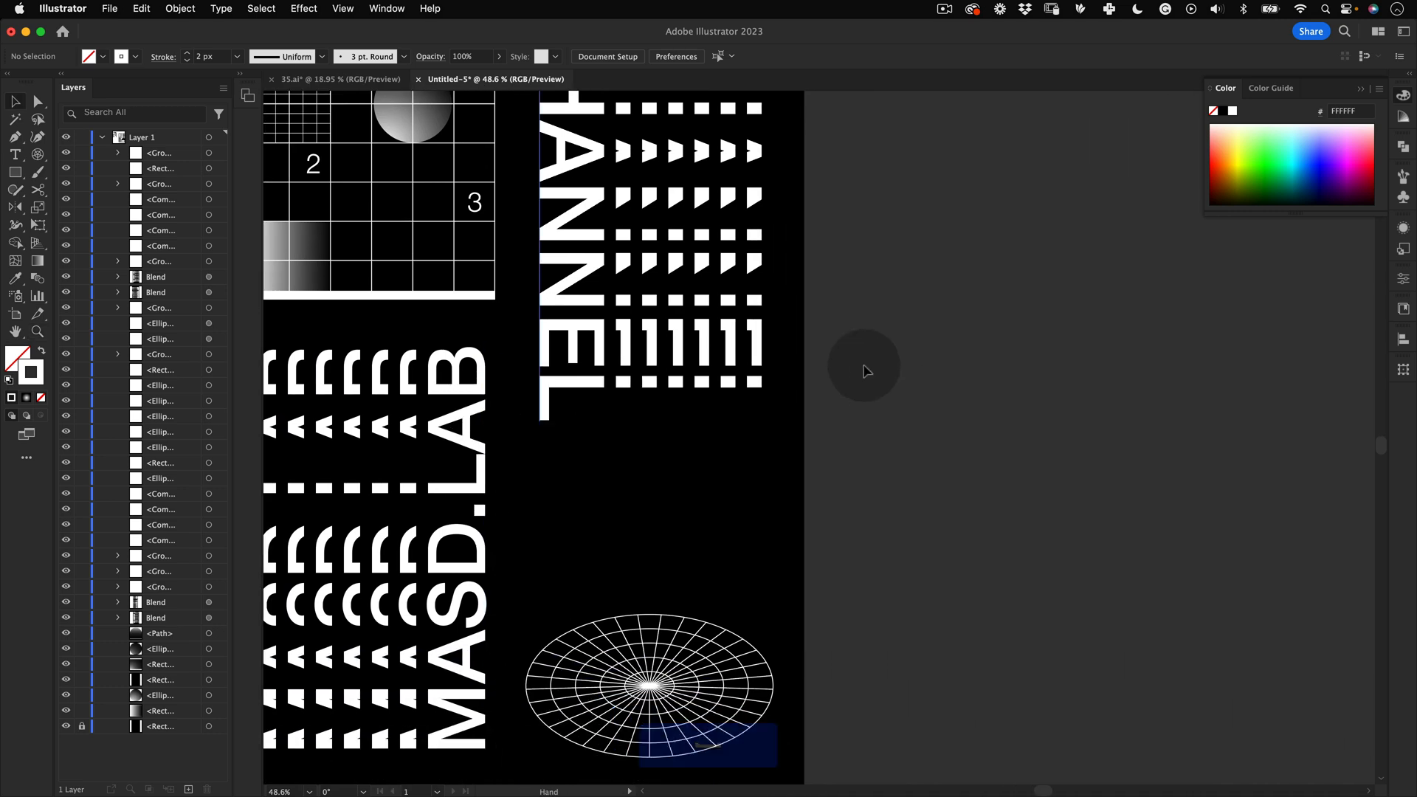
pyautogui.press('space')
pyautogui.moveTo(649, 453); pyautogui.dragTo(1172, 585)
pyautogui.press('z')
pyautogui.moveTo(378, 339); pyautogui.dragTo(680, 241)
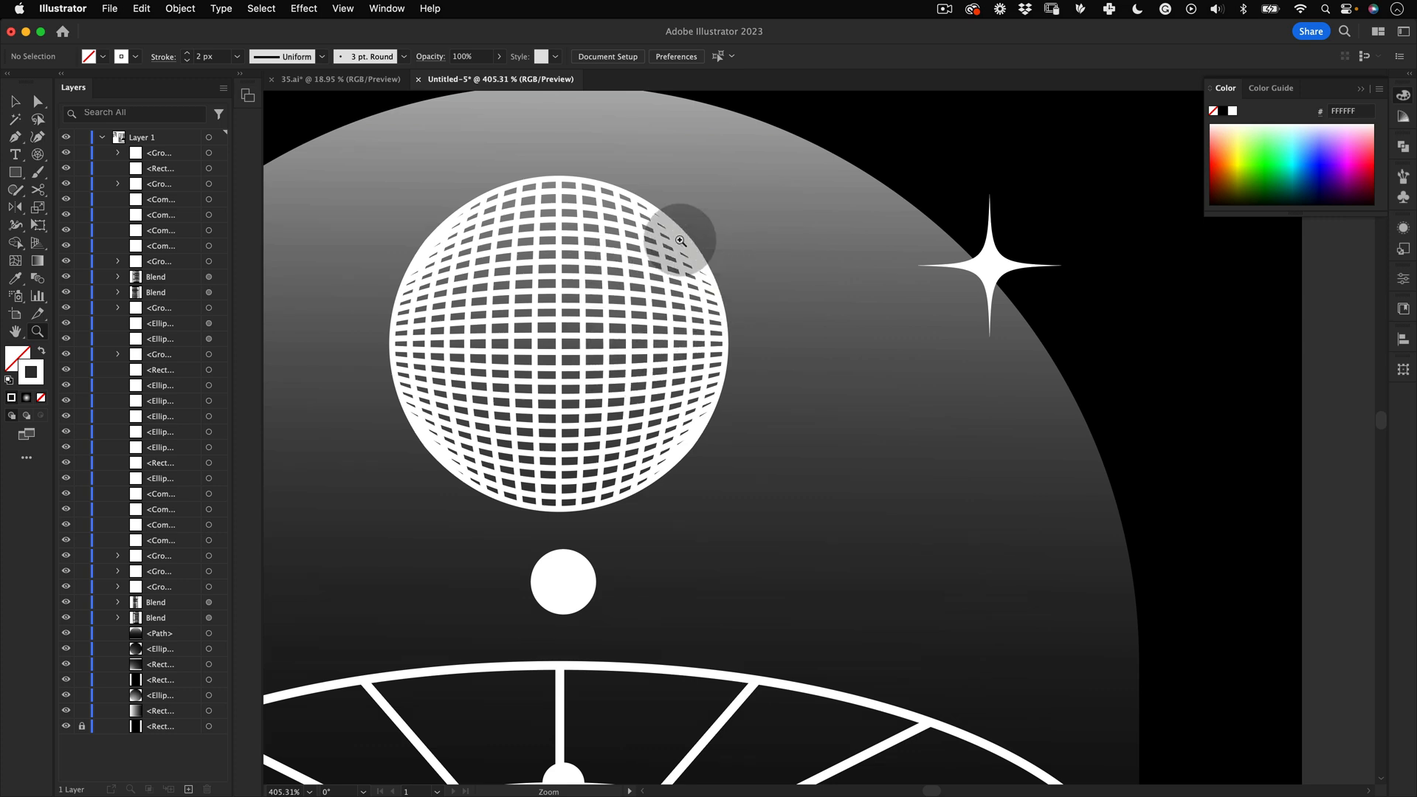
pyautogui.press('z')
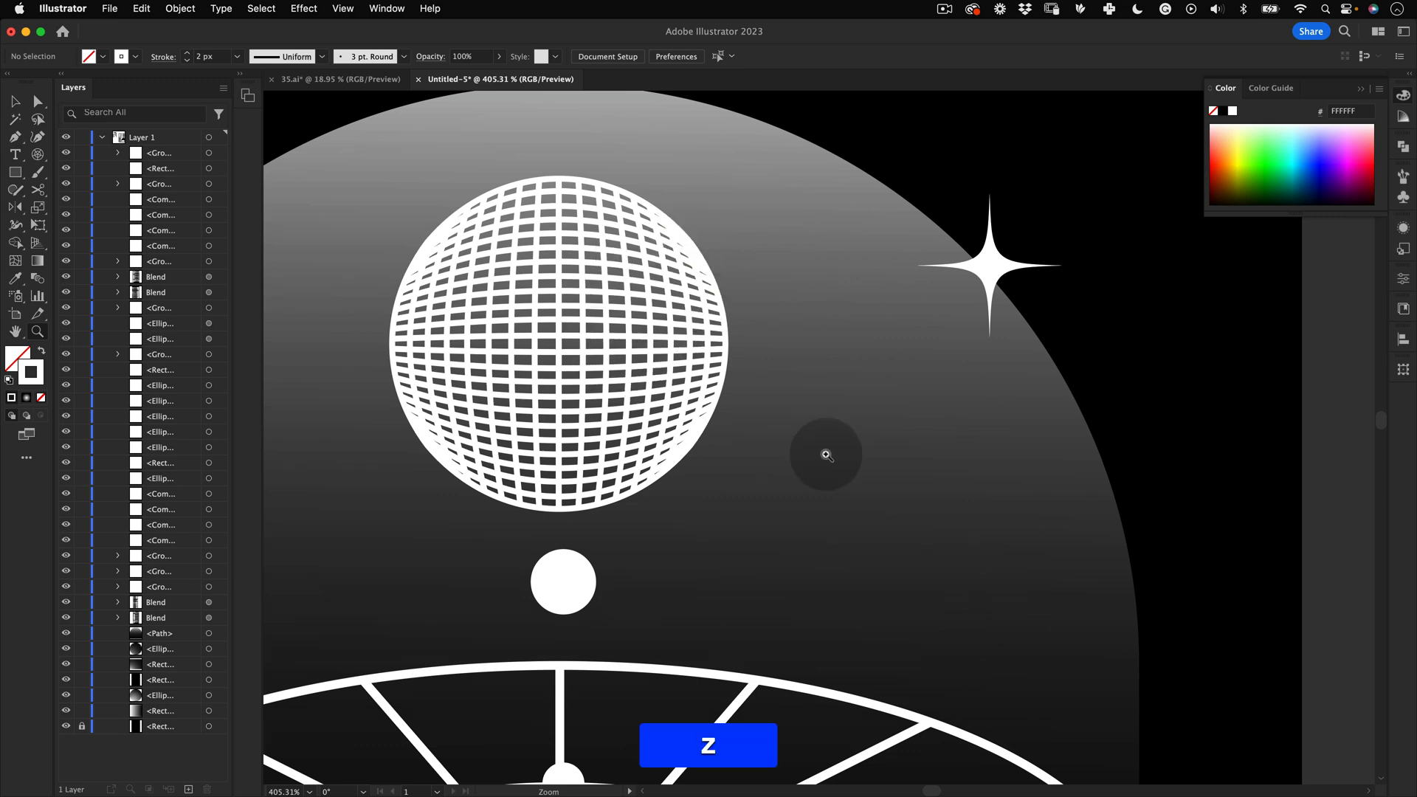
pyautogui.moveTo(825, 455); pyautogui.dragTo(664, 507)
pyautogui.press('space')
pyautogui.moveTo(913, 489); pyautogui.dragTo(355, 337)
pyautogui.press('z')
pyautogui.moveTo(1008, 423); pyautogui.dragTo(905, 457)
pyautogui.press('space')
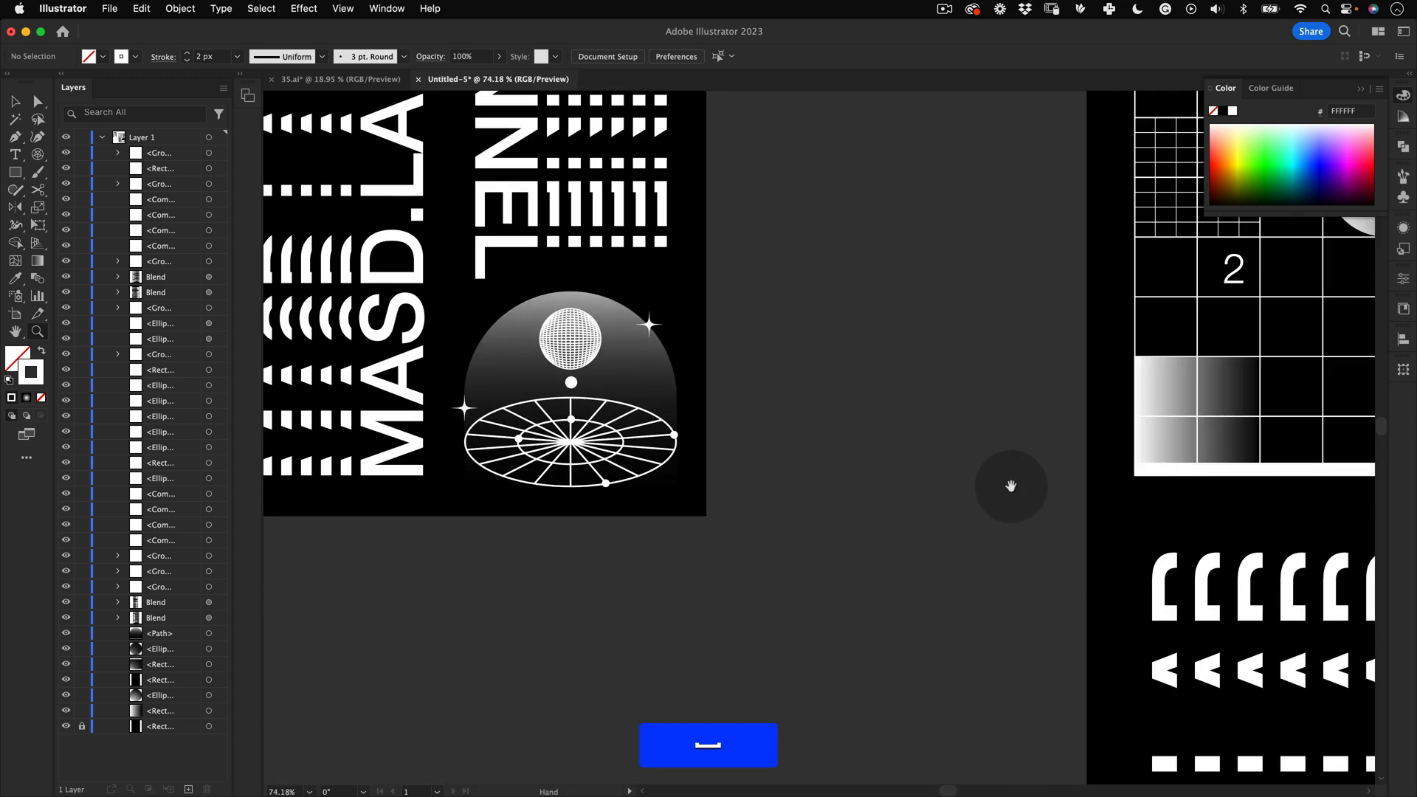
pyautogui.moveTo(1255, 553); pyautogui.dragTo(616, 386)
pyautogui.press('z')
pyautogui.moveTo(968, 415); pyautogui.dragTo(841, 444)
pyautogui.press('space')
pyautogui.moveTo(939, 495); pyautogui.dragTo(645, 401)
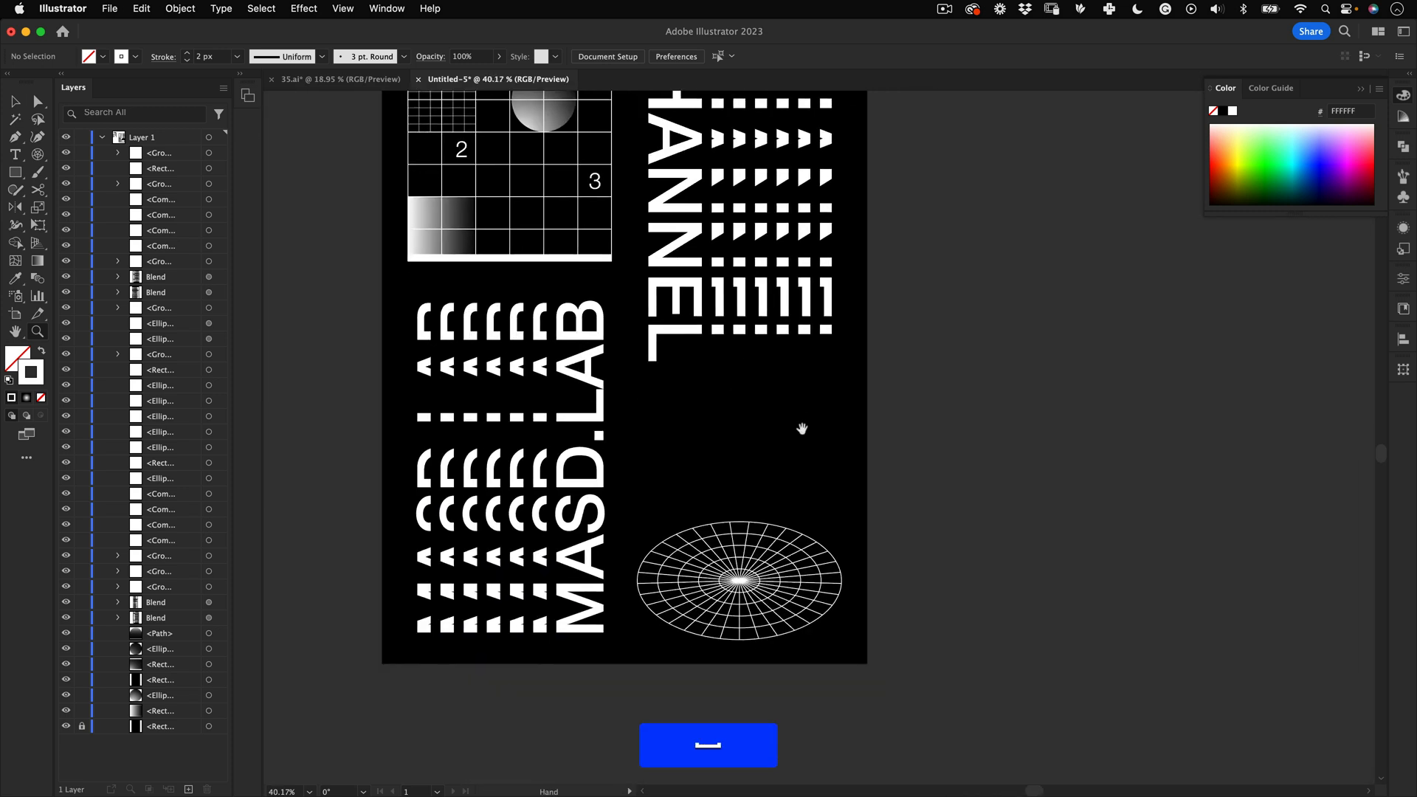
pyautogui.moveTo(802, 428); pyautogui.dragTo(791, 348)
pyautogui.press('z')
# Step: Draw a circle about 791 px in diameter beside the artboard
pyautogui.press('l')
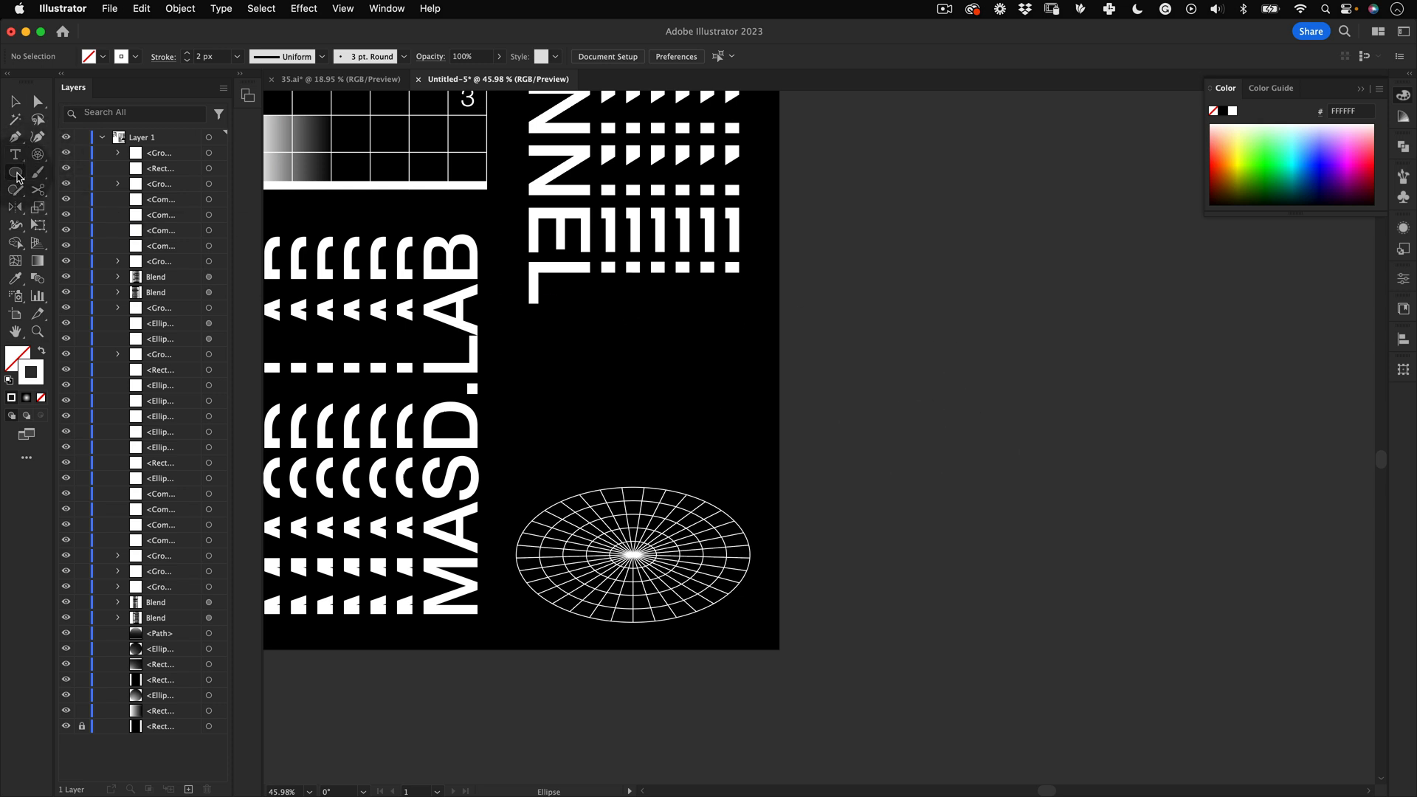
pyautogui.moveTo(931, 394); pyautogui.dragTo(1056, 358)
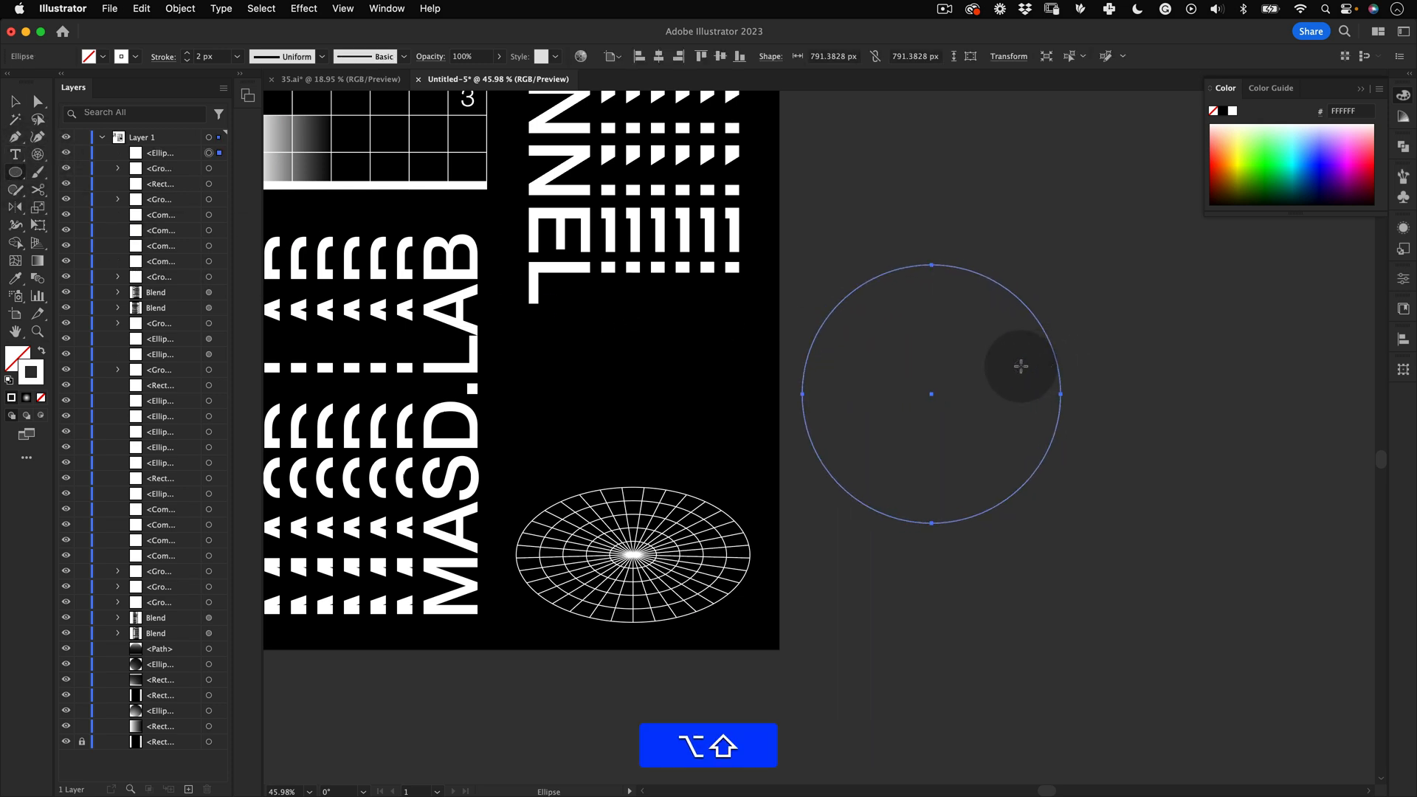
pyautogui.hotkey('alt', 'shift', 'v')
# Step: Draw a square rectangular grid overlapping the circle's upper right, adding rows and columns while drawing
pyautogui.moveTo(42, 160); pyautogui.dragTo(111, 155)
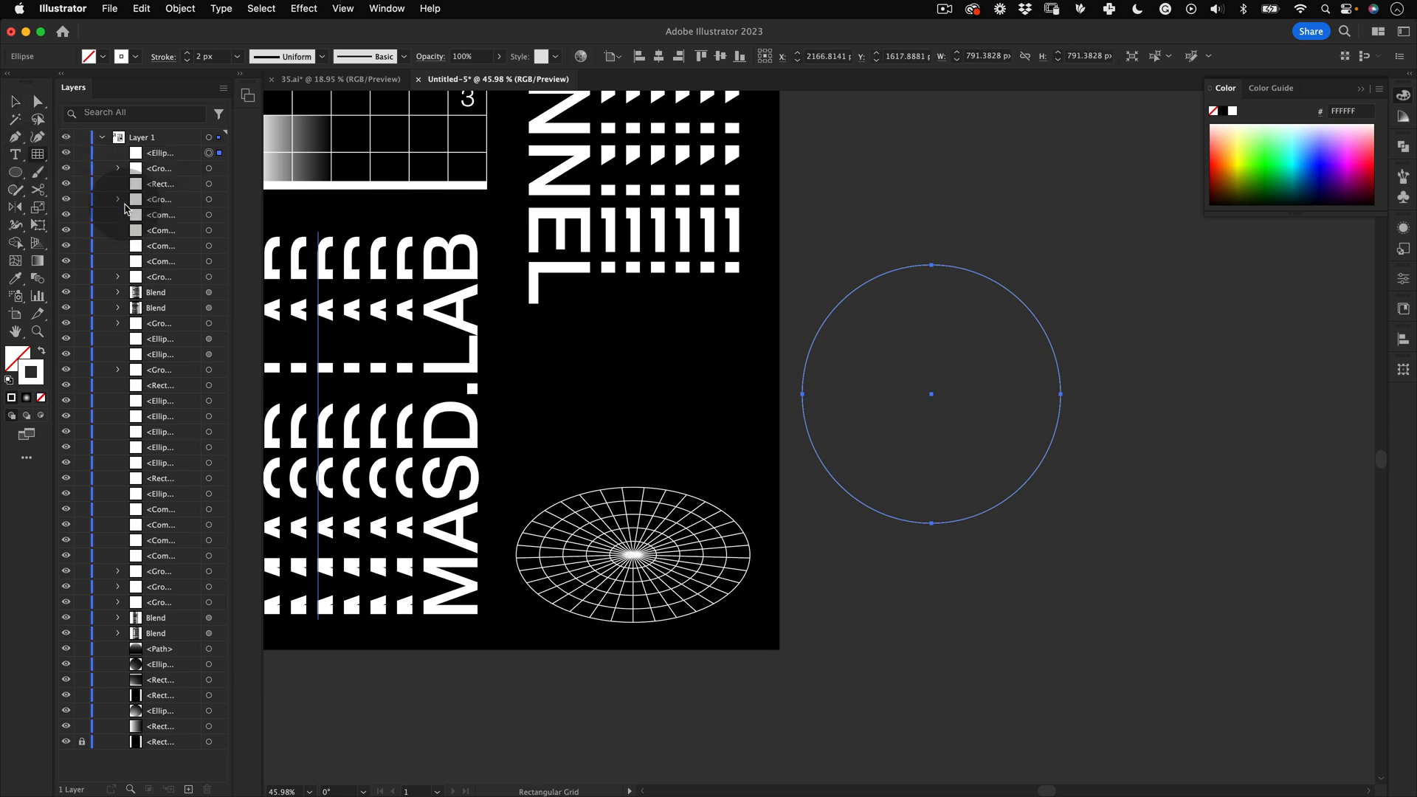
pyautogui.moveTo(932, 396); pyautogui.dragTo(1201, 124)
pyautogui.press('Left')
pyautogui.press('Left')
pyautogui.press('Left')
pyautogui.press('Left')
pyautogui.press('Left')
pyautogui.press('Right')
pyautogui.press('Right')
pyautogui.press('Right')
pyautogui.press('Right')
pyautogui.press('Right')
pyautogui.press('Right')
pyautogui.press('Right')
pyautogui.press('Right')
pyautogui.press('Right')
pyautogui.press('Right')
pyautogui.press('Right')
pyautogui.press('Right')
pyautogui.press('Right')
pyautogui.press('Up')
pyautogui.press('Up')
pyautogui.press('Up')
pyautogui.press('Up')
pyautogui.press('Up')
pyautogui.press('Up')
pyautogui.press('Up')
pyautogui.press('Up')
pyautogui.press('Up')
pyautogui.press('Right')
pyautogui.press('Right')
pyautogui.press('Right')
pyautogui.press('Right')
pyautogui.press('Right')
pyautogui.press('Right')
pyautogui.press('Right')
pyautogui.press('Up')
pyautogui.press('v')
pyautogui.click(885, 199)
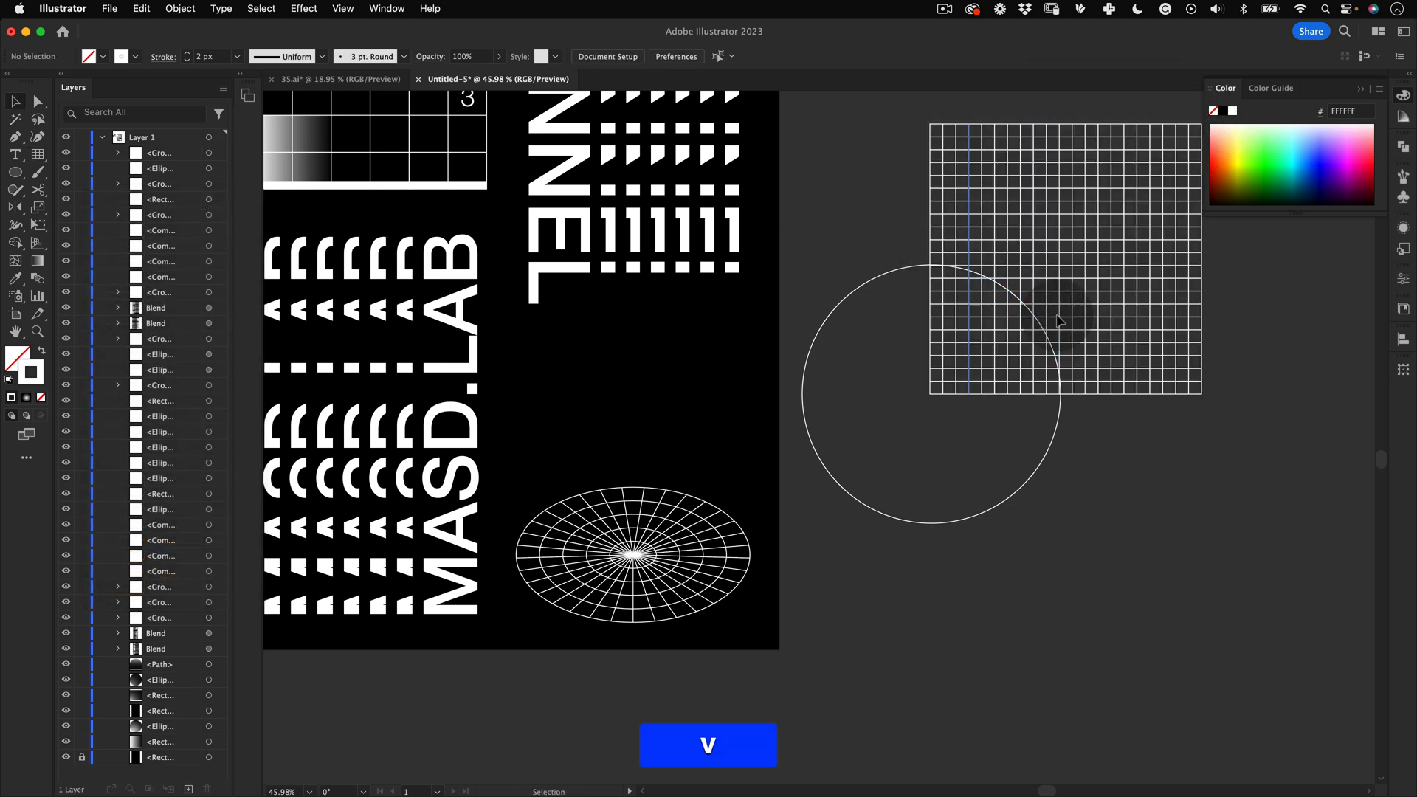
# Step: Move the line grid over the circle and send it behind the circle
pyautogui.moveTo(1176, 317); pyautogui.dragTo(1045, 447)
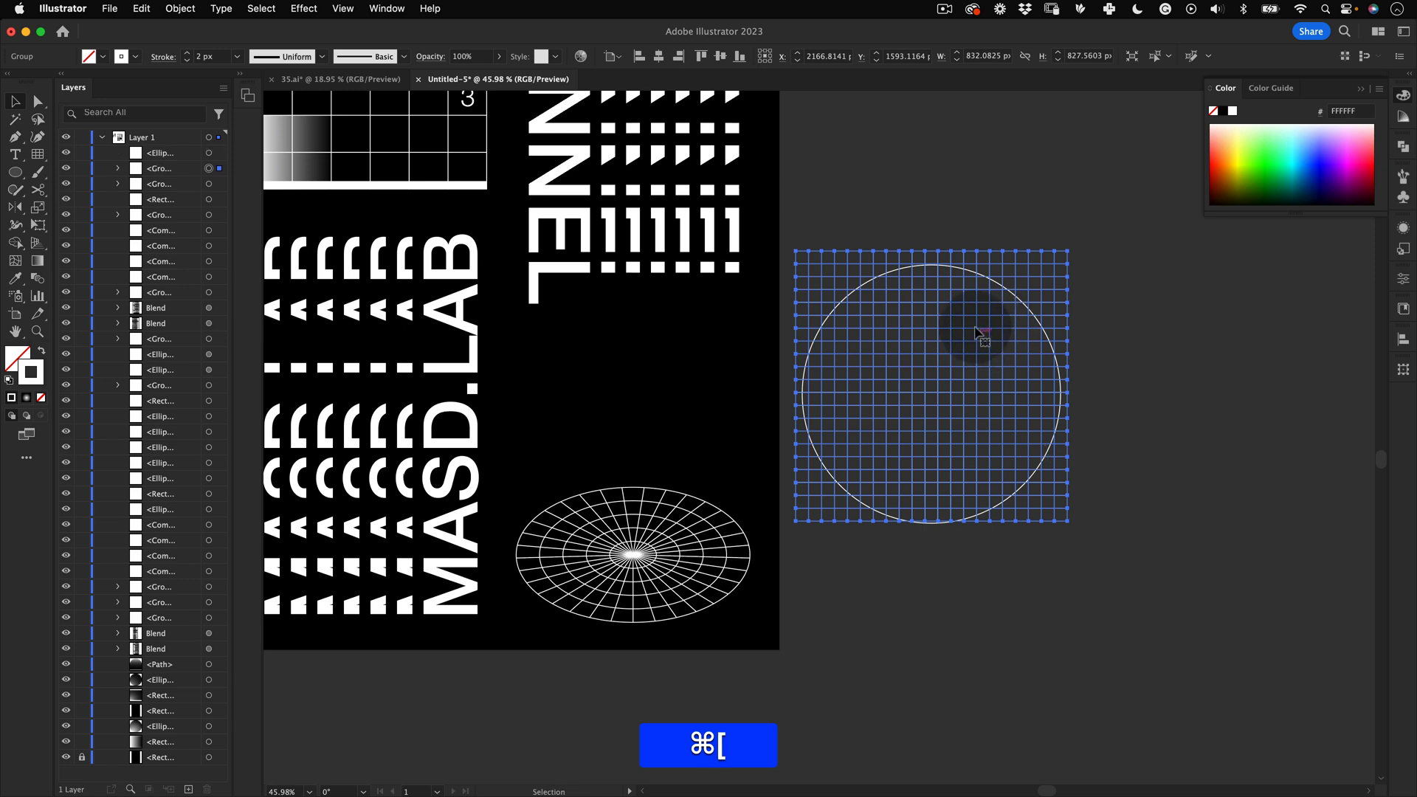
pyautogui.rightClick(976, 332)
pyautogui.moveTo(1033, 624)
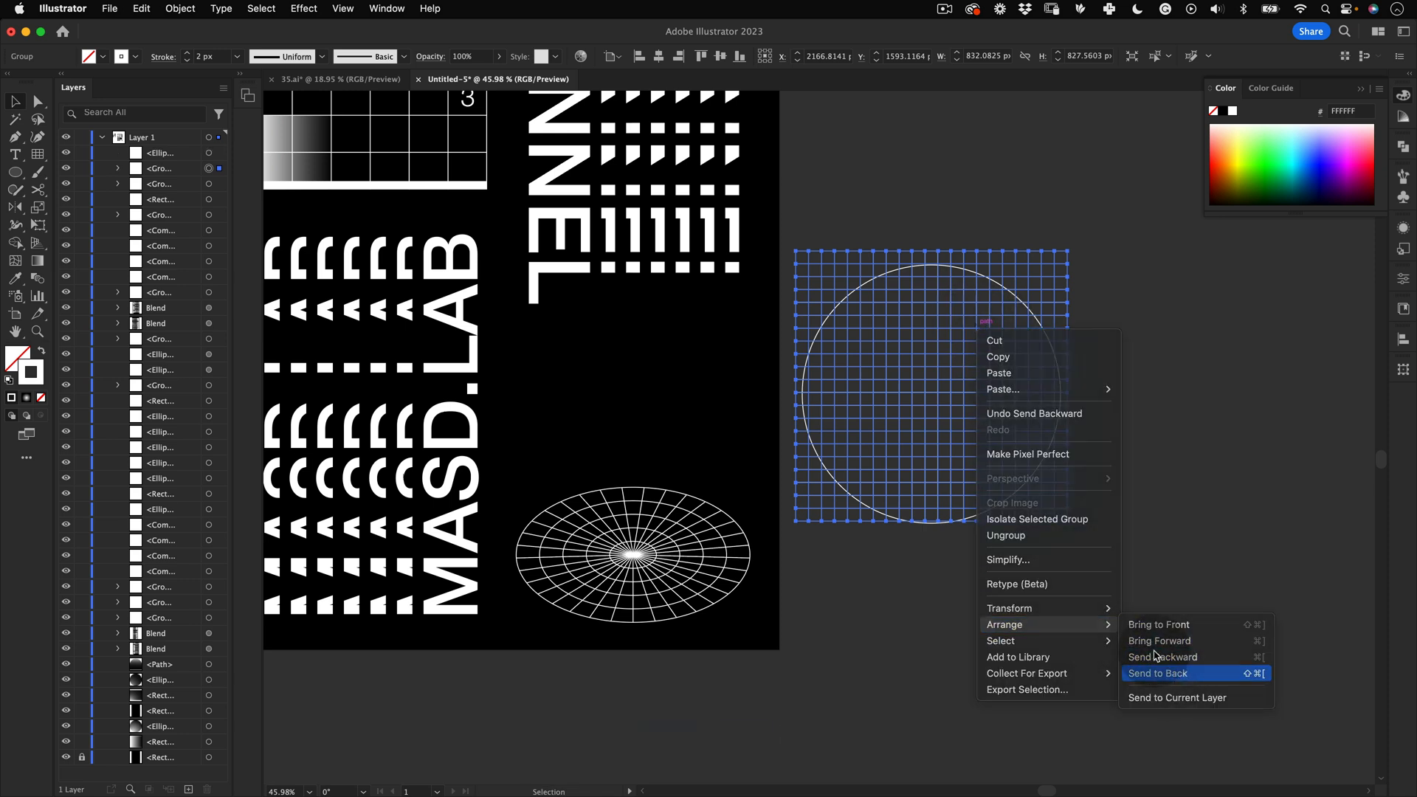
pyautogui.click(1157, 673)
# Step: Select the circle and grid together and wrap the grid into the circle with Envelope Distort using the top object
pyautogui.press('v')
pyautogui.moveTo(1039, 324); pyautogui.dragTo(1037, 320)
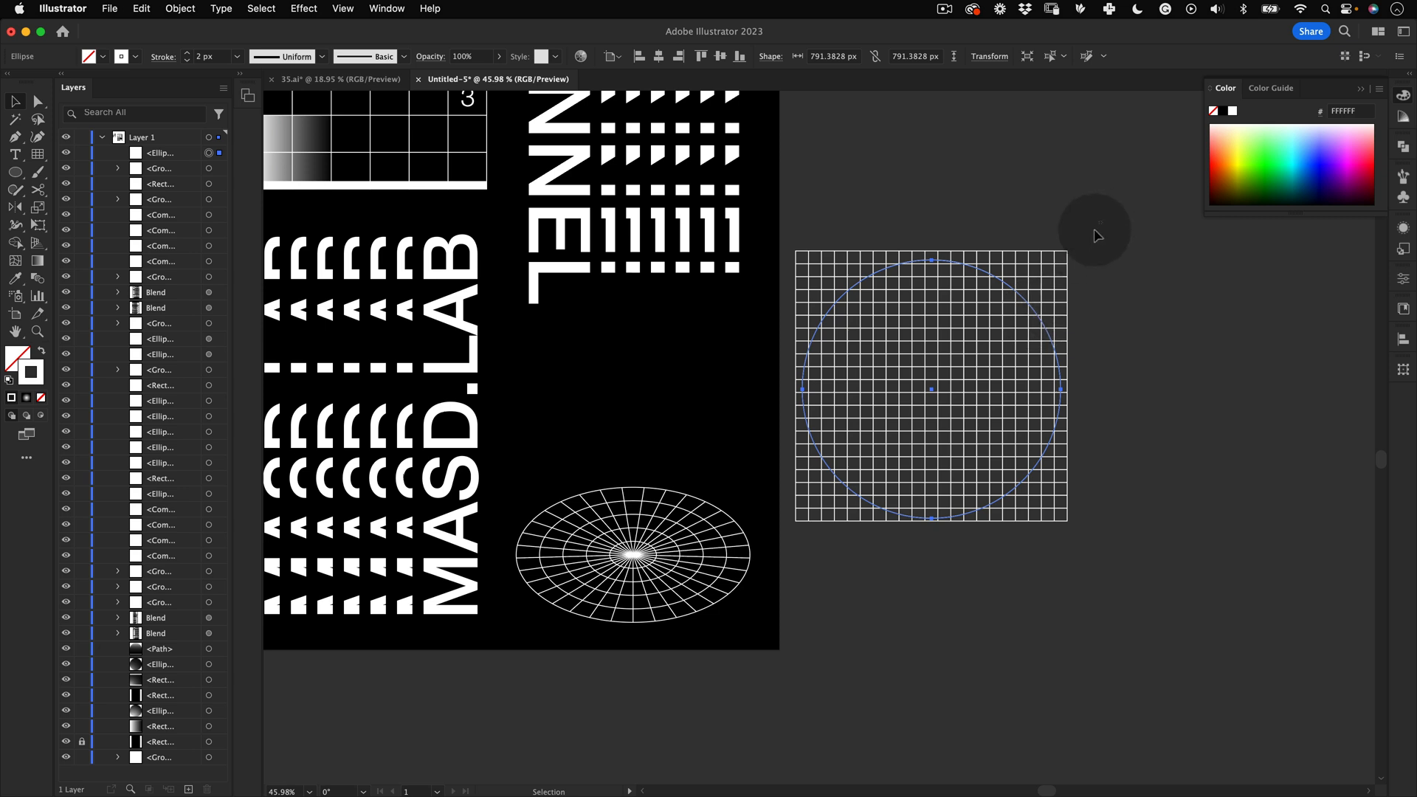
pyautogui.moveTo(1097, 231); pyautogui.dragTo(876, 678)
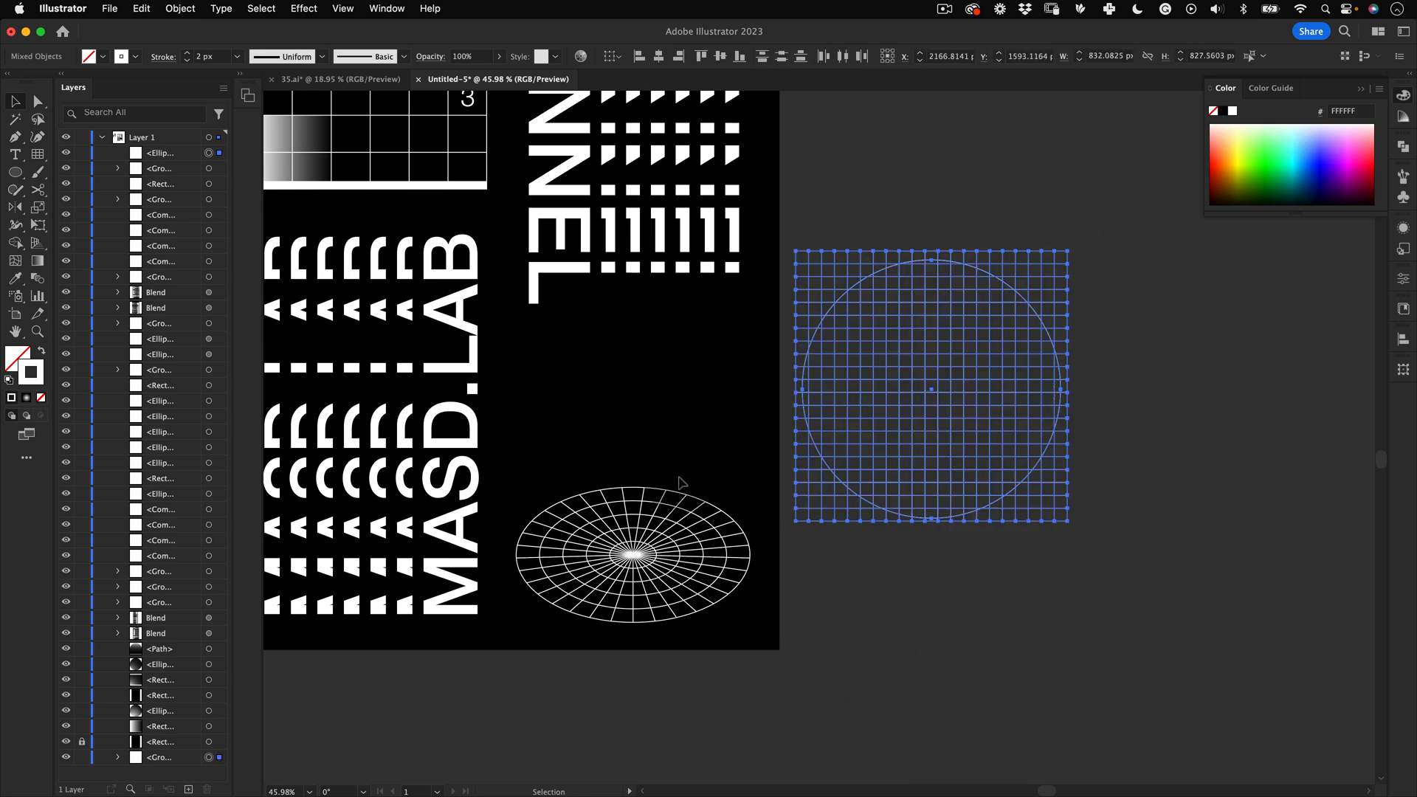
pyautogui.click(187, 10)
pyautogui.moveTo(294, 486)
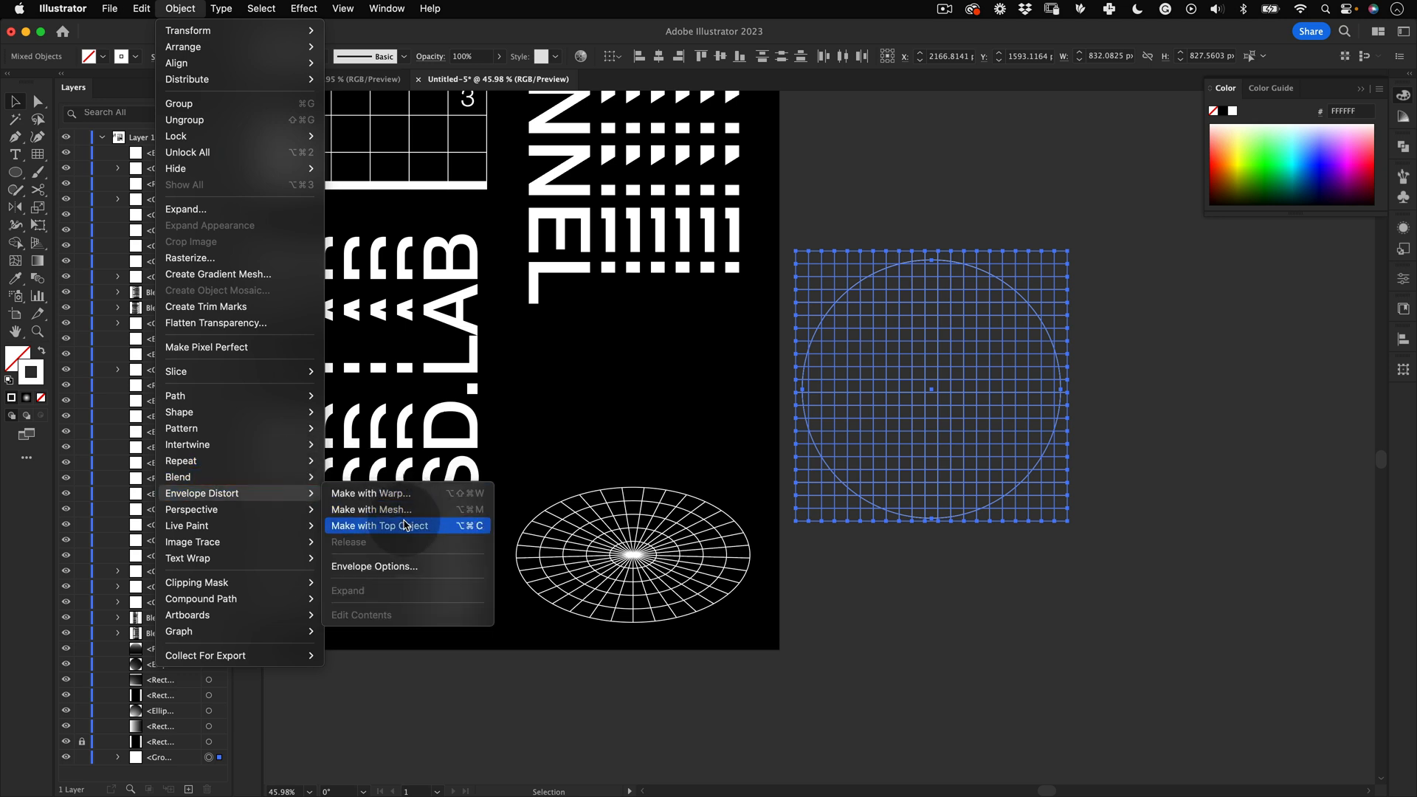
pyautogui.click(408, 529)
pyautogui.press('v')
pyautogui.click(1060, 648)
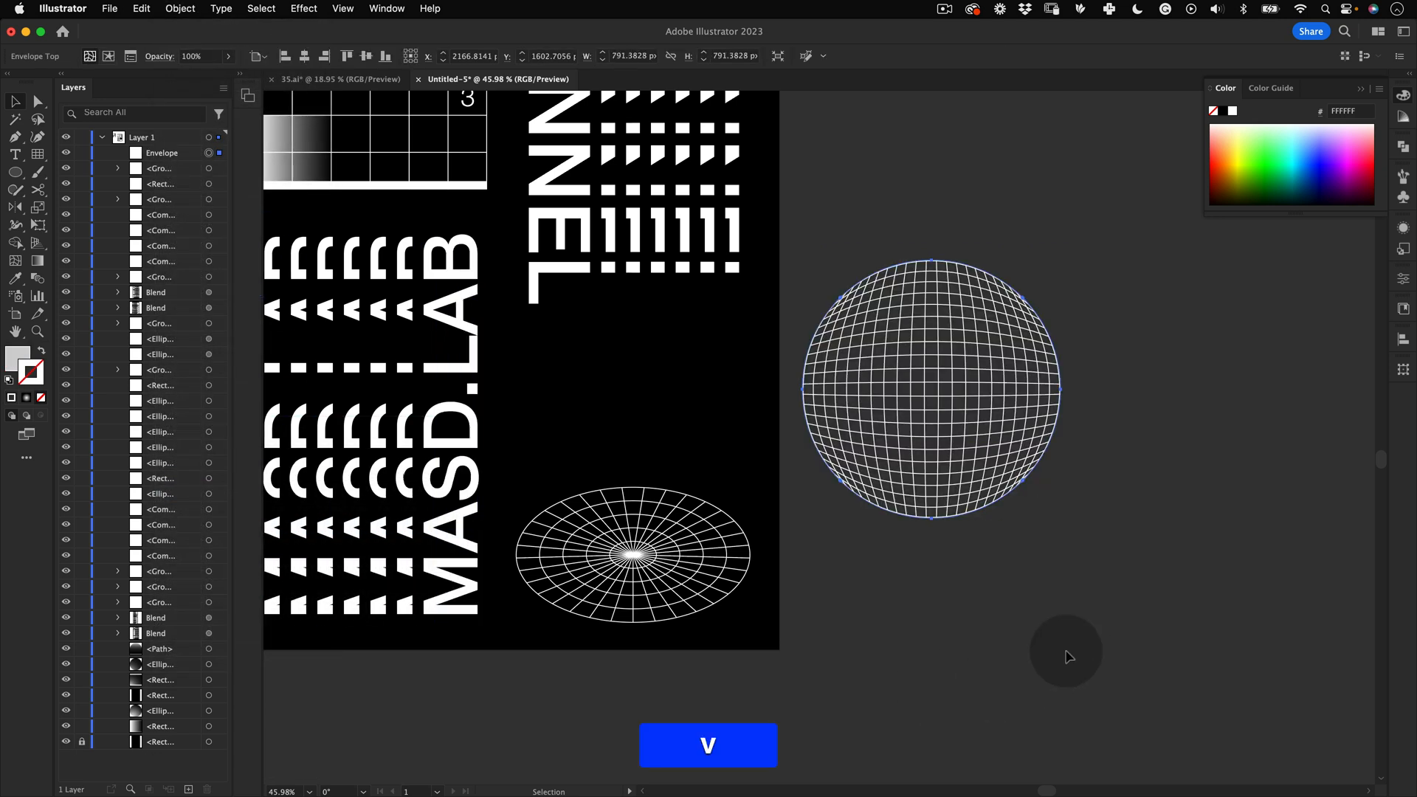
# Step: Scale the grid sphere down to about 321 px and move it onto the poster above the polar grid disc
pyautogui.press('z')
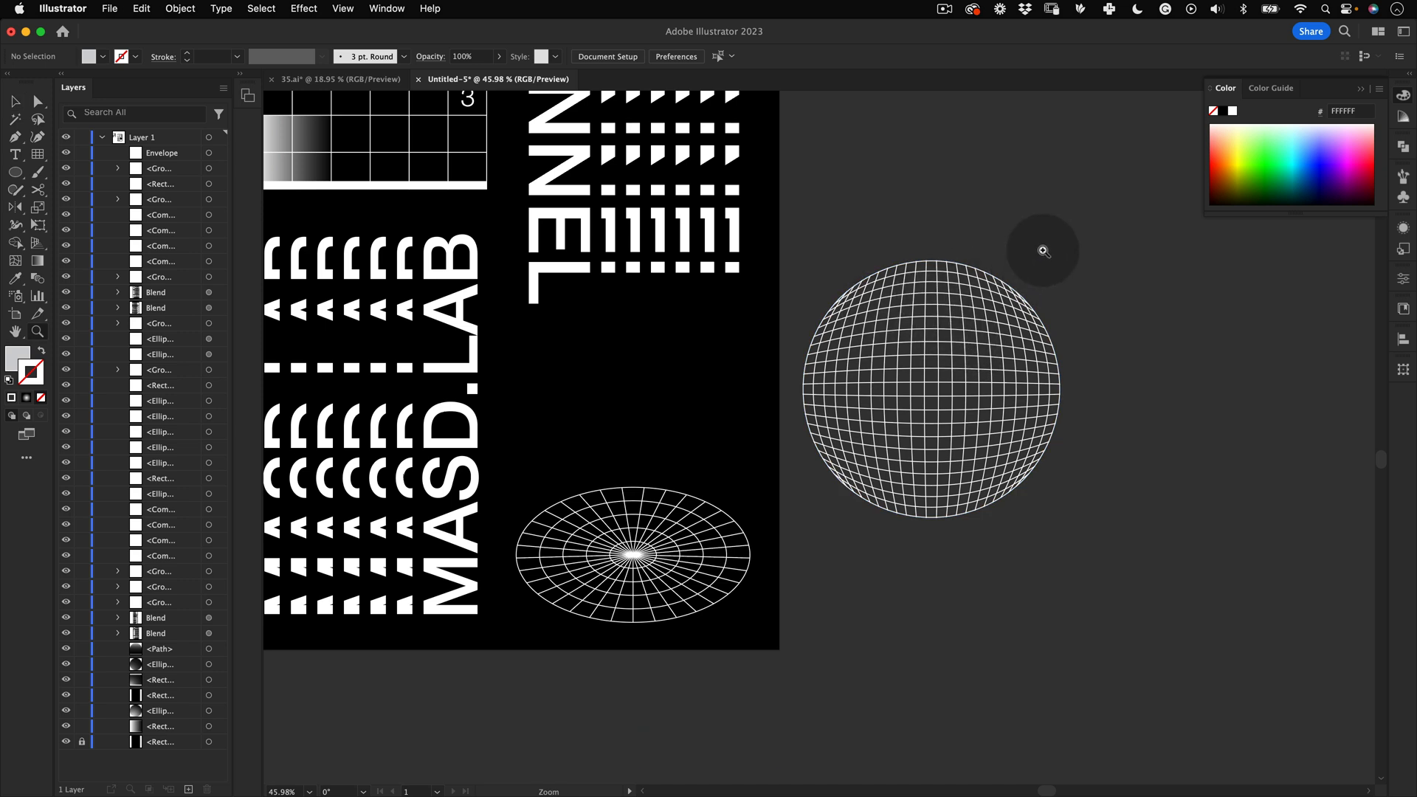
pyautogui.click(940, 454)
pyautogui.press('e')
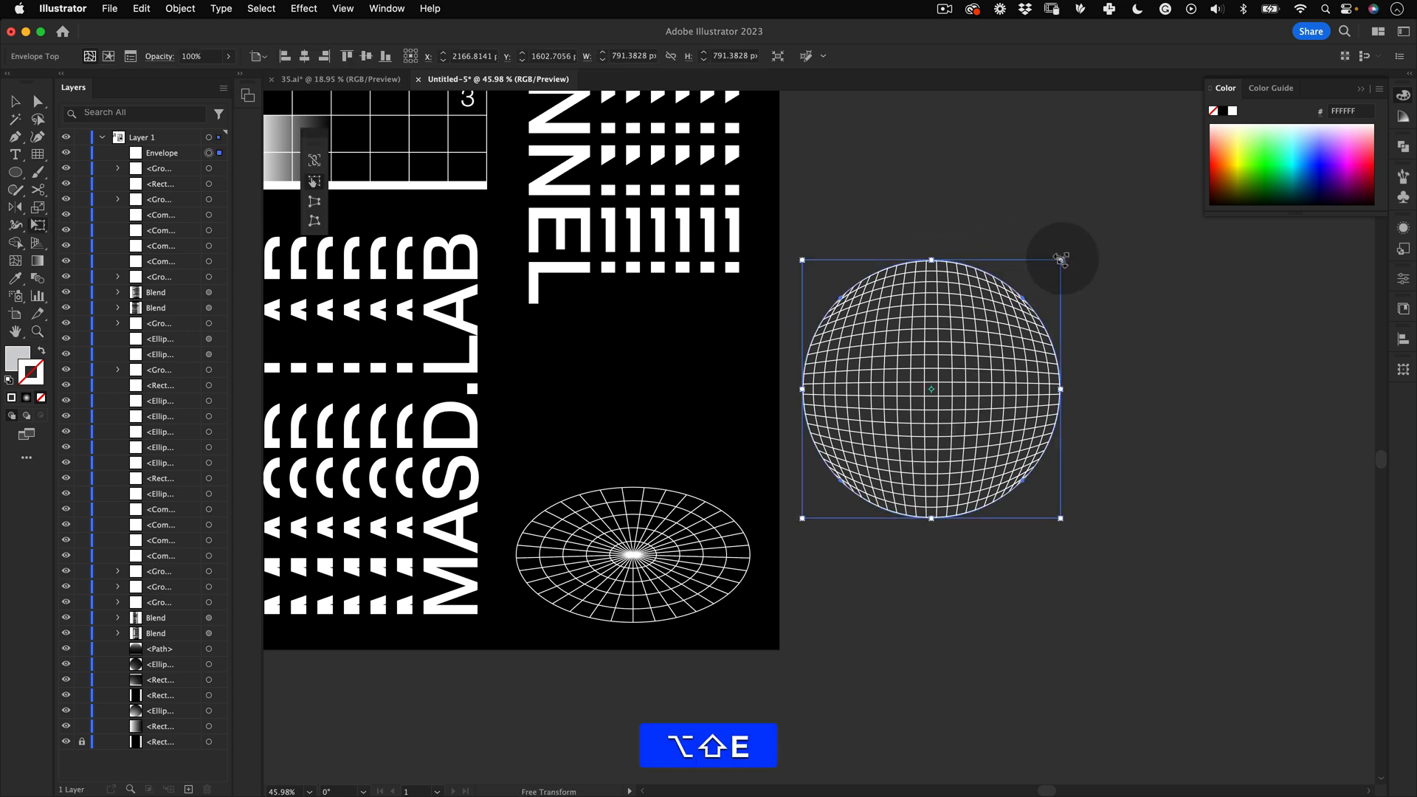
pyautogui.moveTo(1062, 258); pyautogui.dragTo(768, 397)
pyautogui.press('space')
pyautogui.press('v')
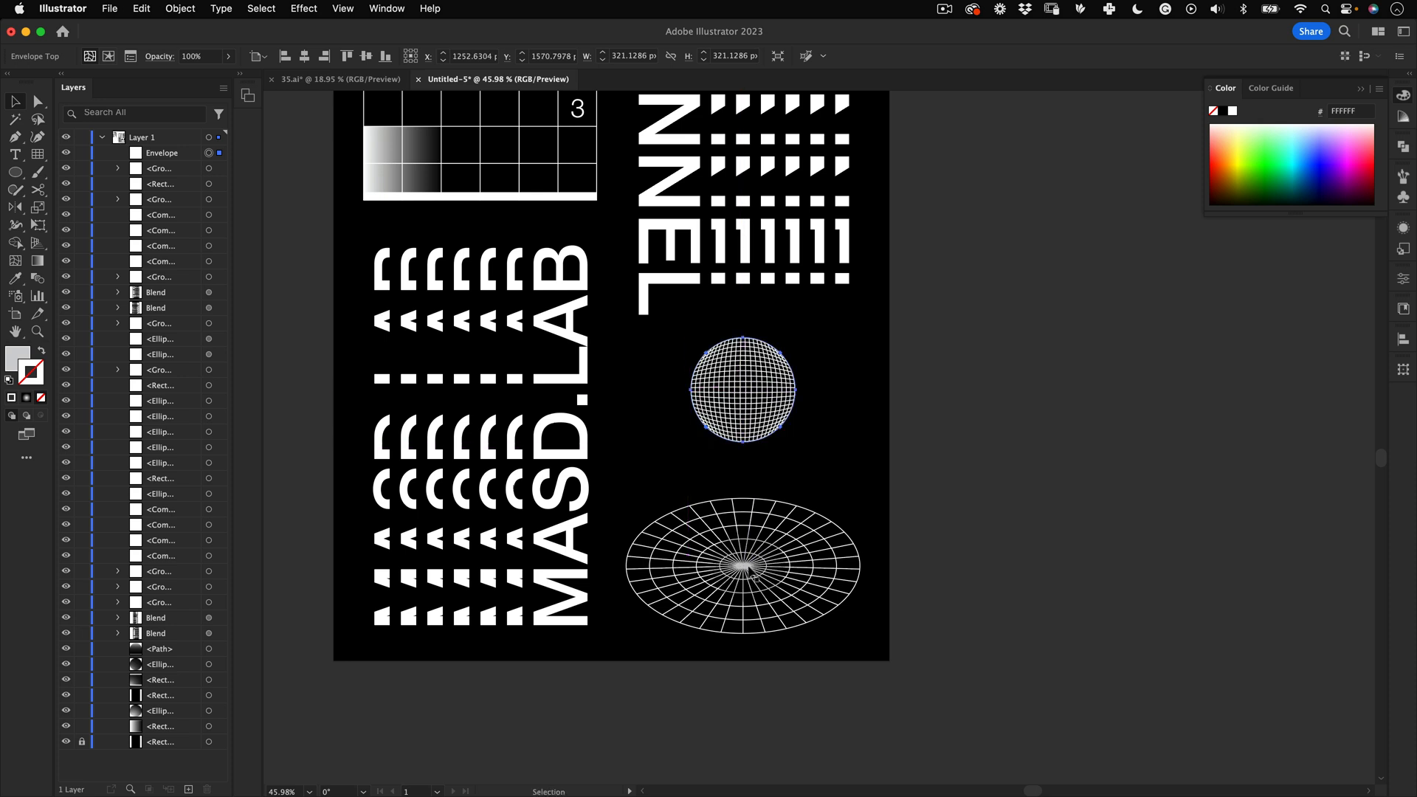
# Step: Align the sphere centrally above the polar grid disc with the guides shown
pyautogui.click(749, 570)
pyautogui.press('super+semicolon')
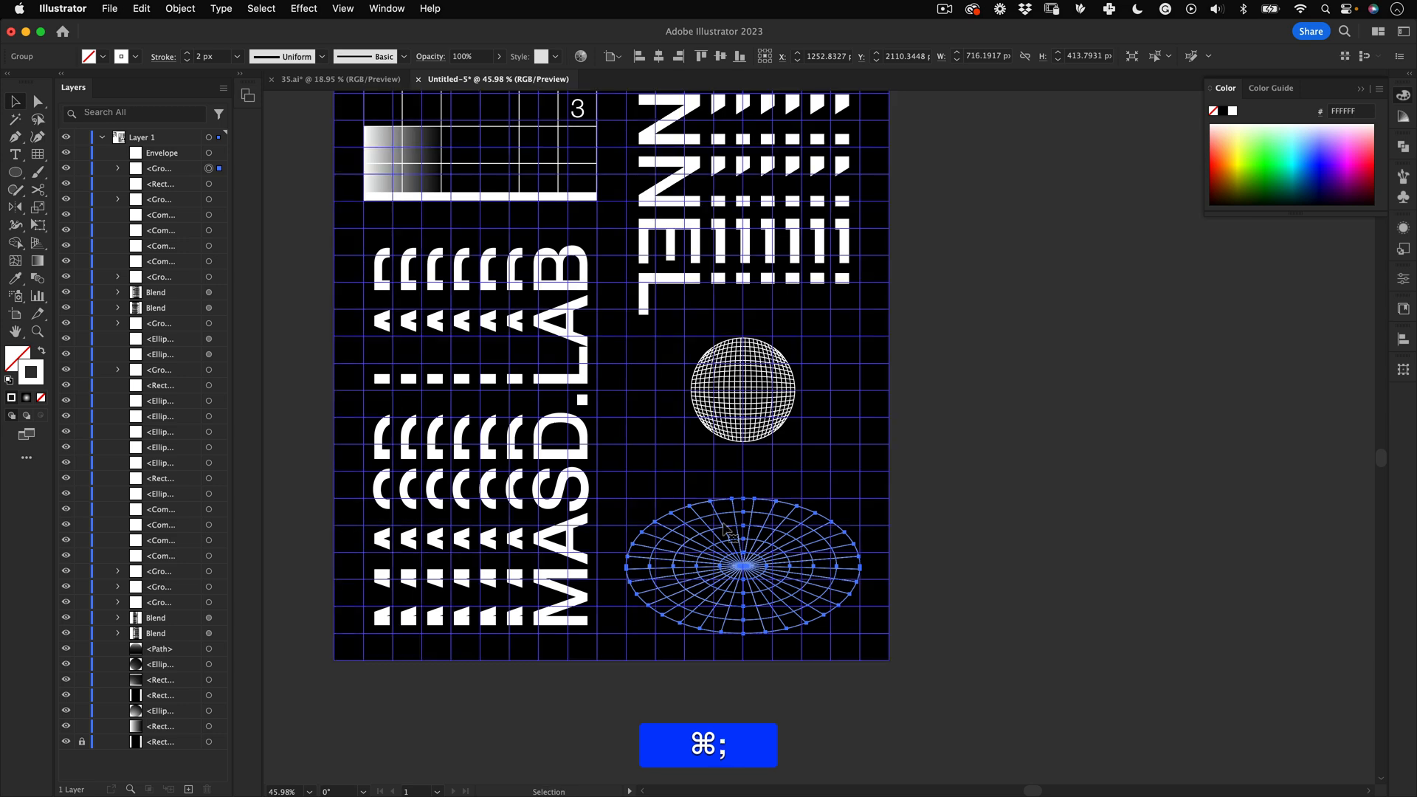
pyautogui.click(760, 405)
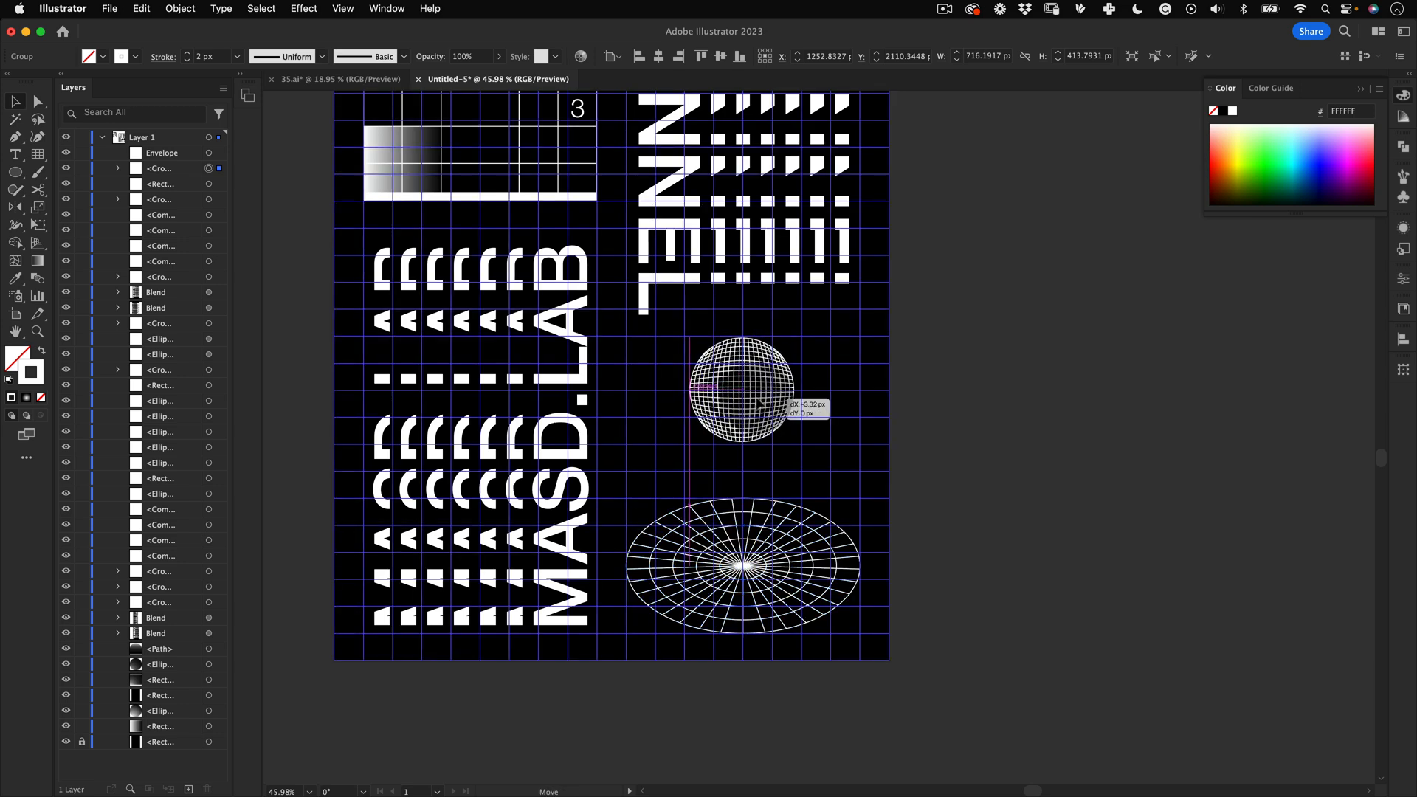
pyautogui.press('z')
pyautogui.moveTo(798, 399); pyautogui.dragTo(853, 456)
pyautogui.press('v')
pyautogui.click(927, 323)
pyautogui.press('z')
pyautogui.press('space')
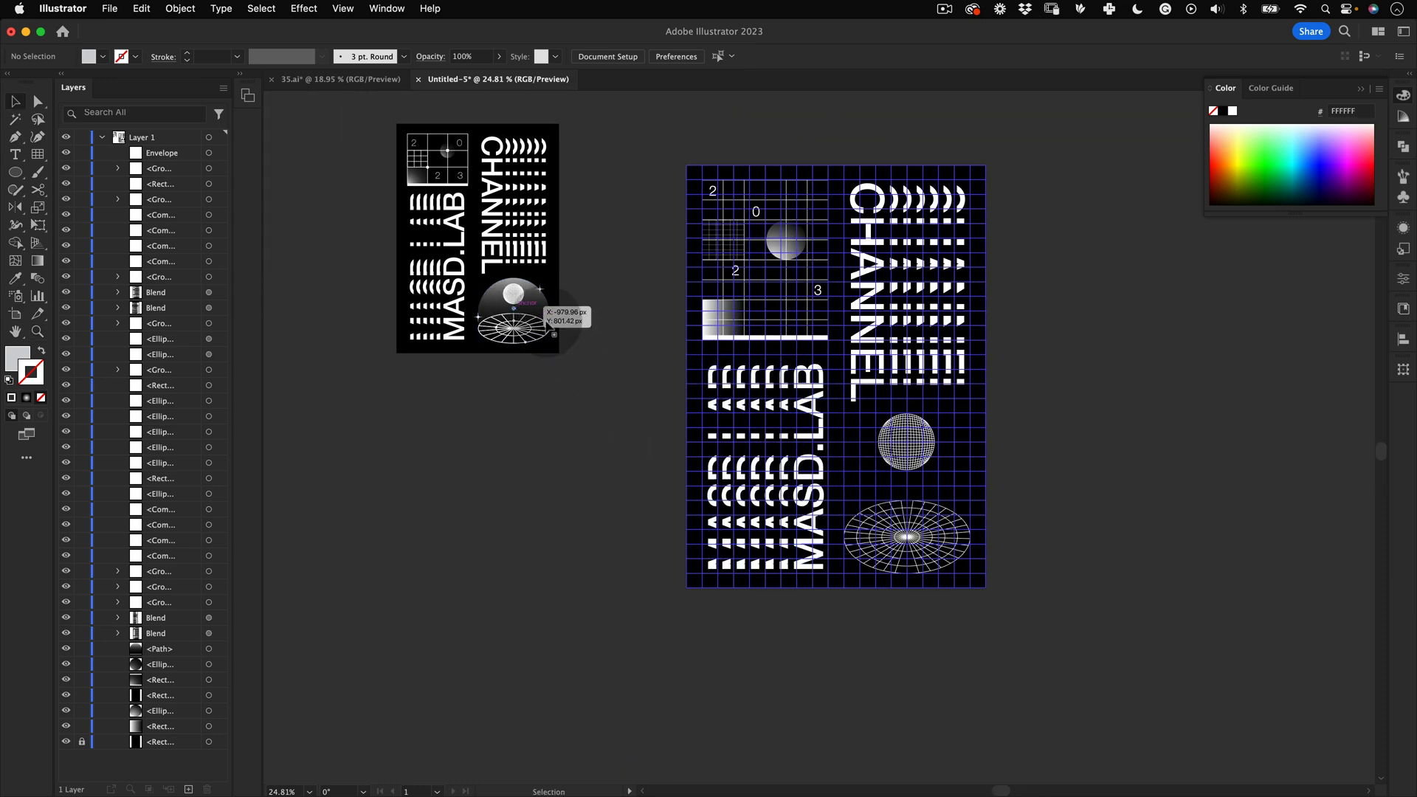
# Step: Hide the guides and draw a small circle about 49 px wide between the sphere and the disc
pyautogui.press('z')
pyautogui.moveTo(926, 490); pyautogui.dragTo(1082, 343)
pyautogui.press('v')
pyautogui.press('super+semicolon')
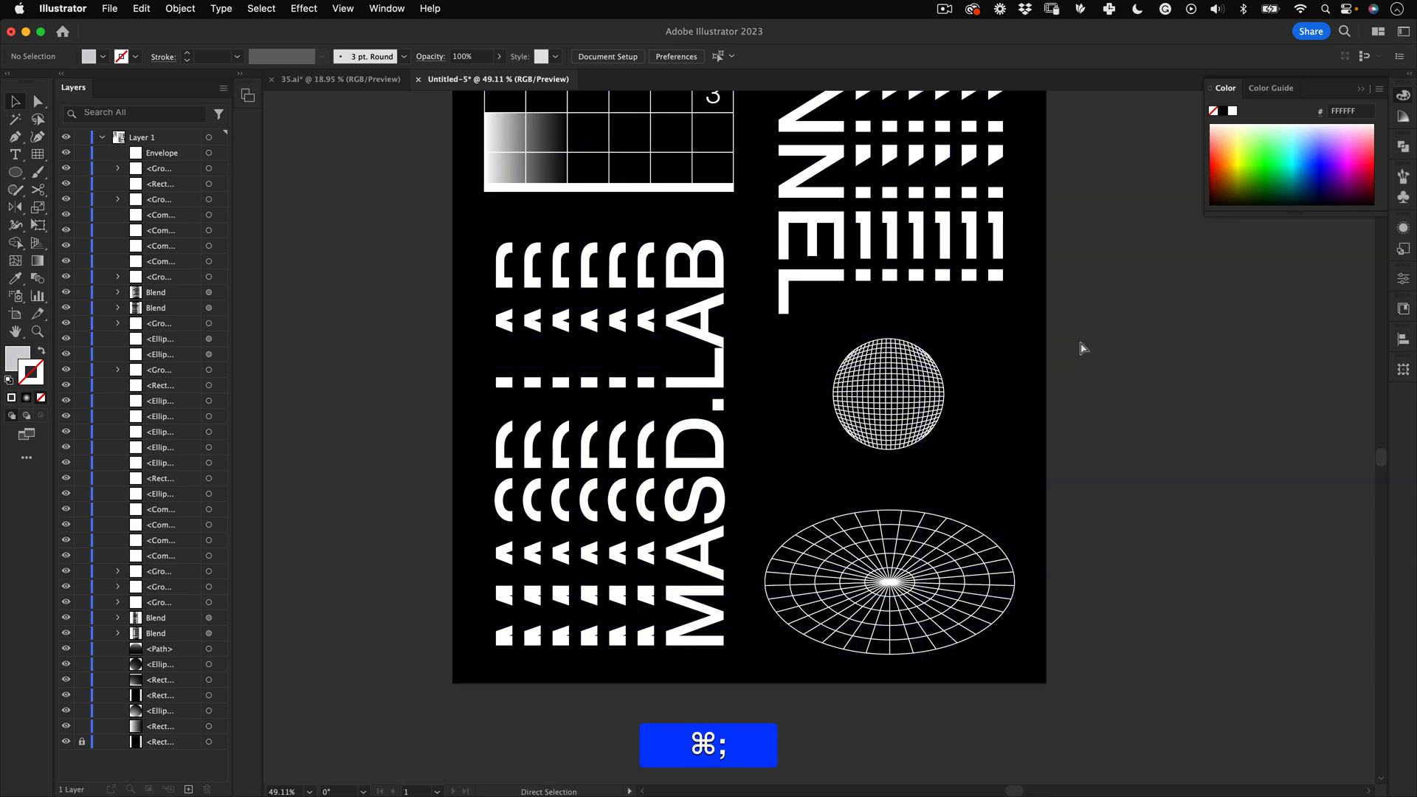
pyautogui.moveTo(886, 481); pyautogui.dragTo(799, 398)
pyautogui.moveTo(15, 172); pyautogui.dragTo(140, 201)
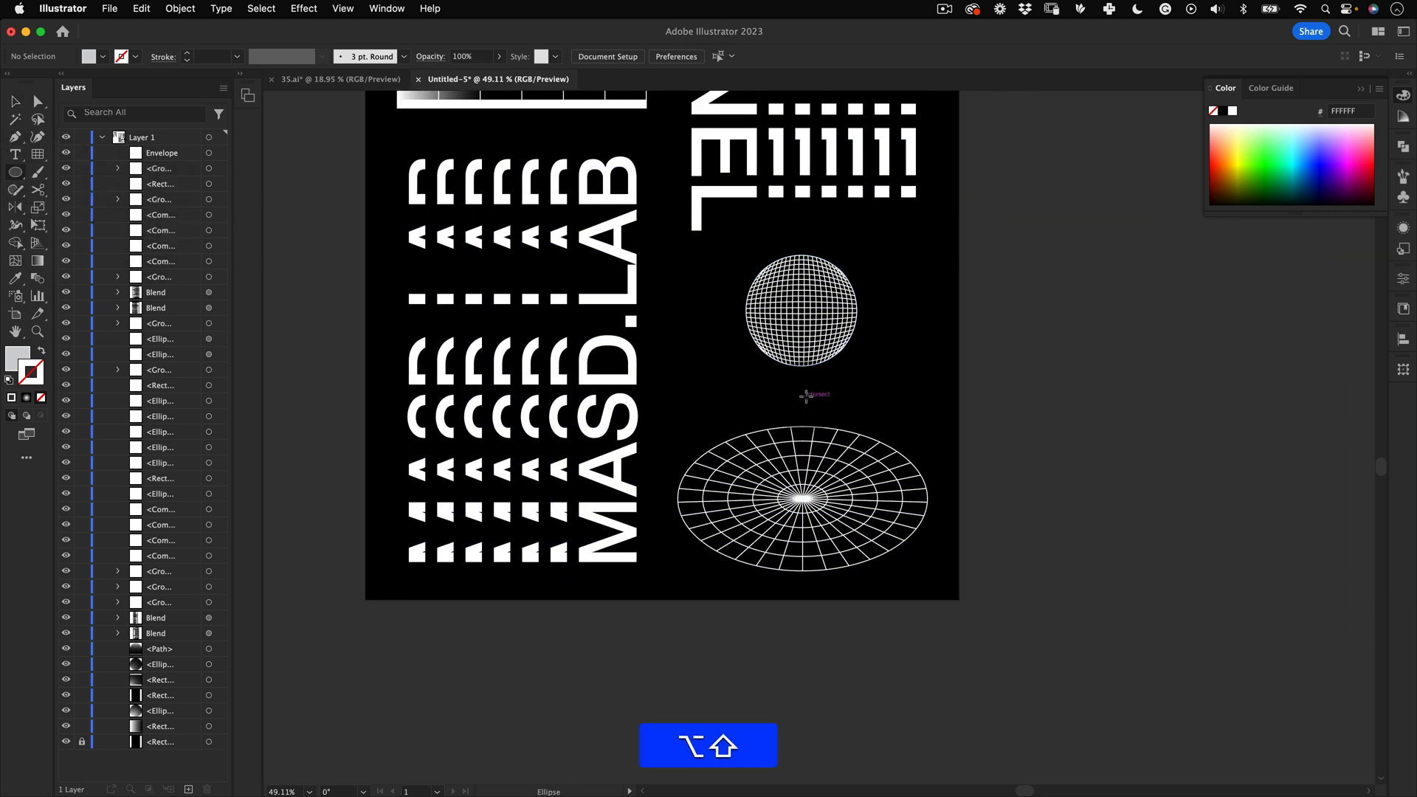
pyautogui.moveTo(811, 393); pyautogui.dragTo(810, 393)
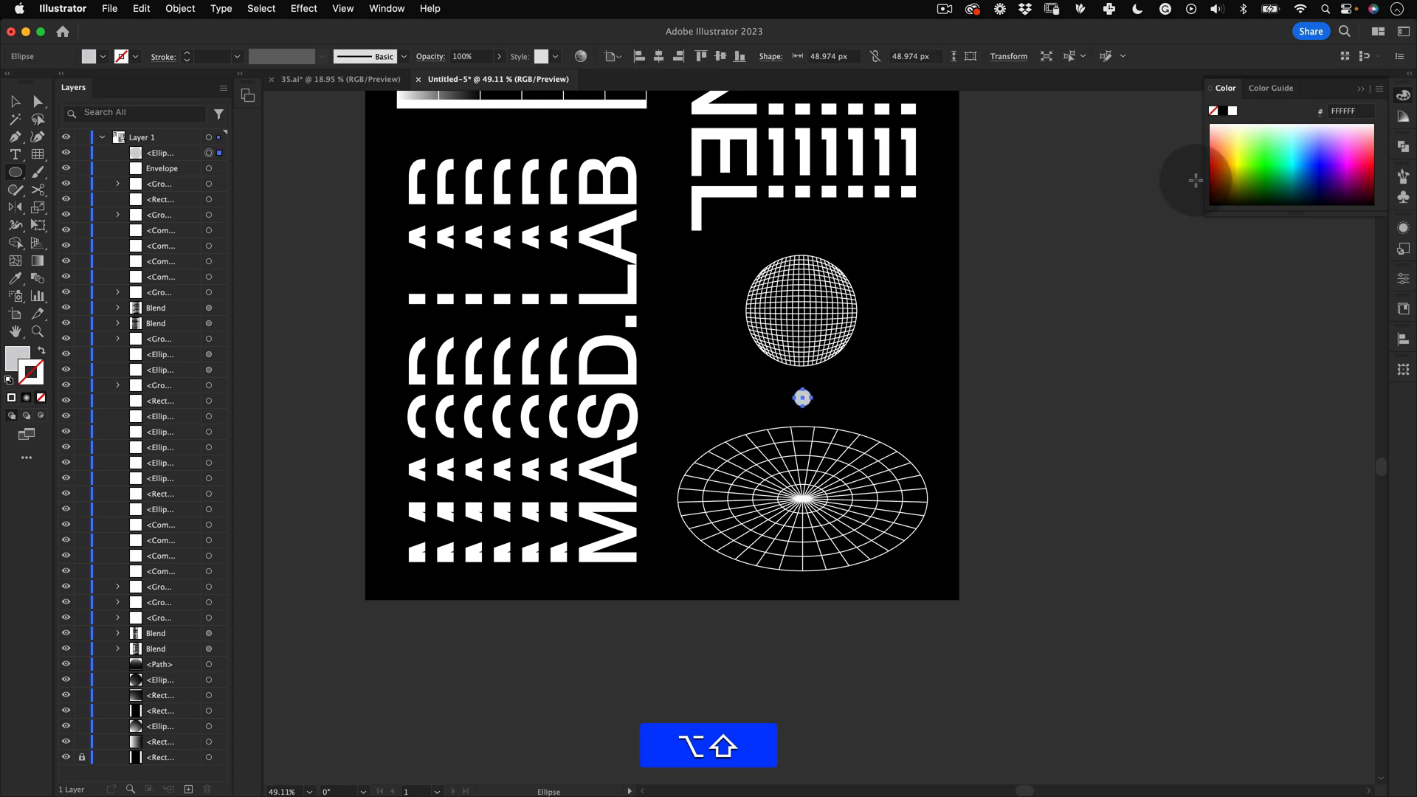
pyautogui.press('v')
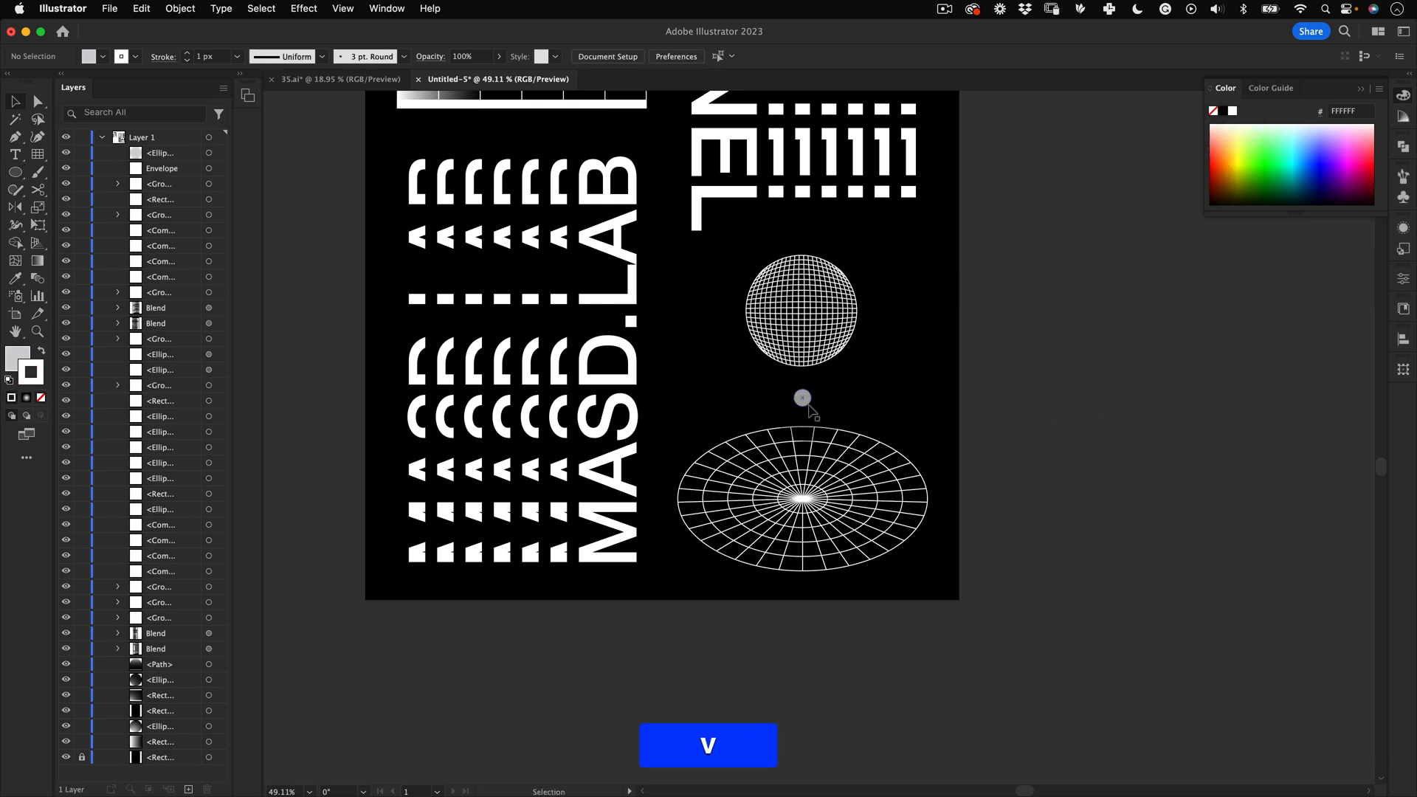
# Step: Fill the small circle with white using the color picker
pyautogui.click(802, 397)
pyautogui.press('x')
pyautogui.doubleClick(16, 358)
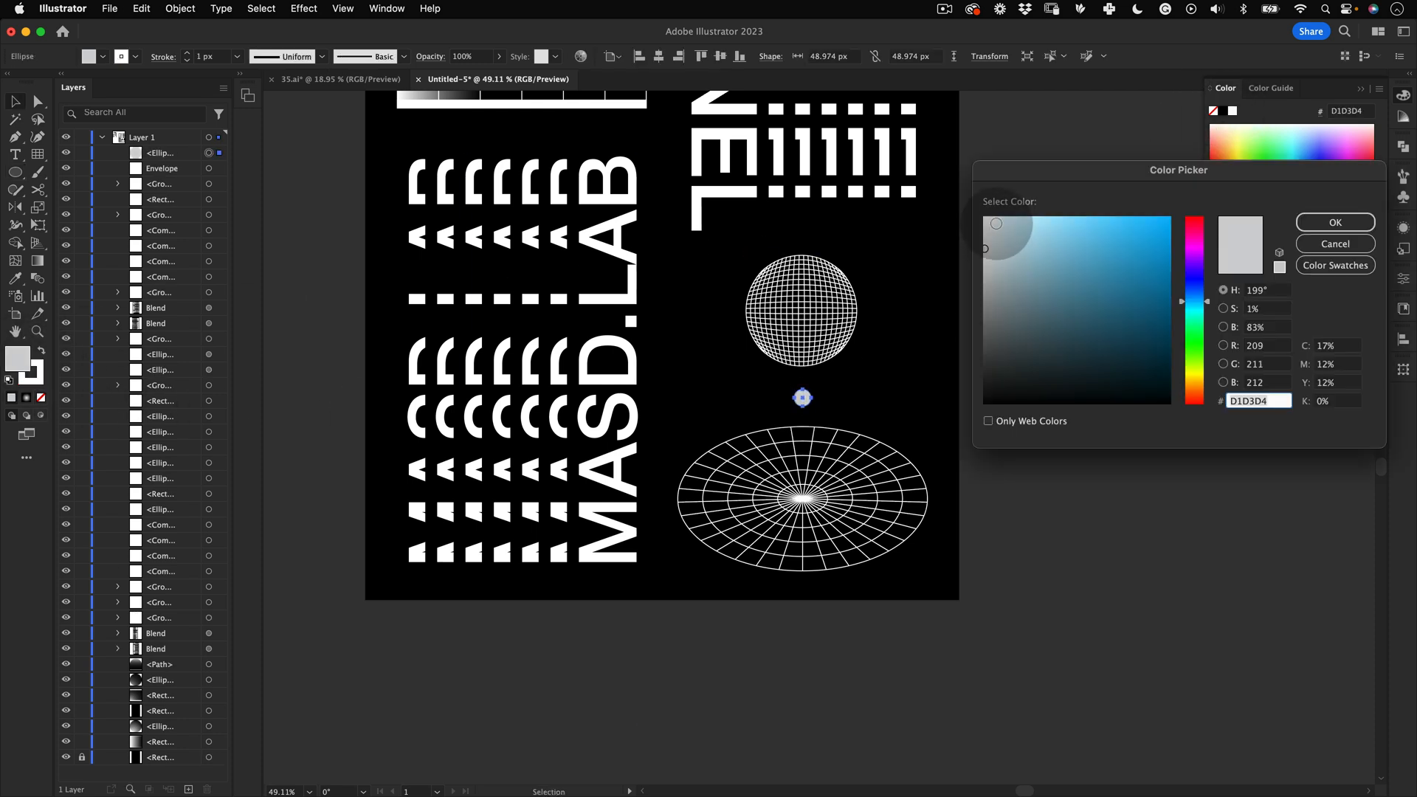
pyautogui.moveTo(996, 223); pyautogui.dragTo(983, 209)
pyautogui.click(1335, 222)
pyautogui.press('x')
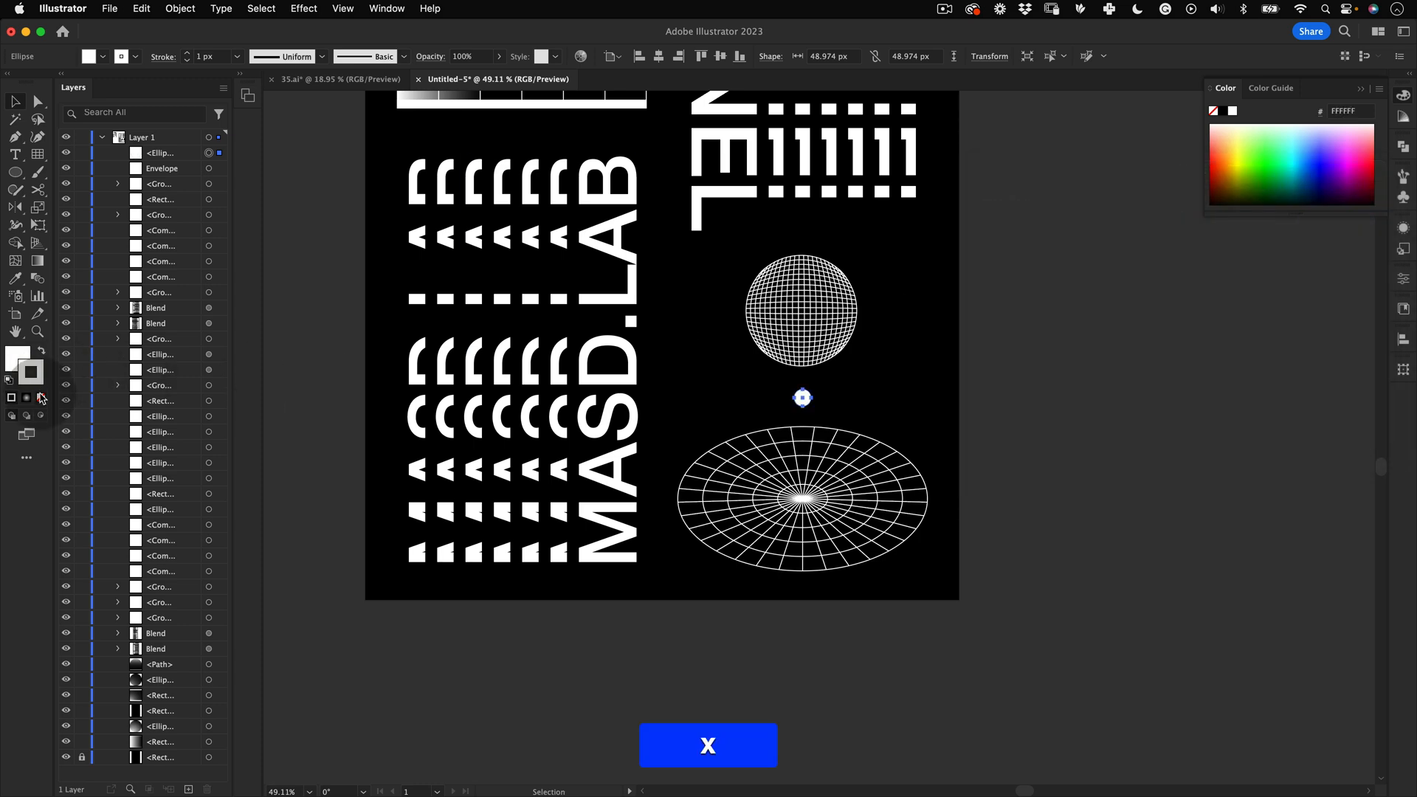
# Step: Make a smaller white dot about 25 px wide and place it on the polar grid disc's rim
pyautogui.click(825, 395)
pyautogui.moveTo(749, 448); pyautogui.dragTo(870, 380)
pyautogui.press('z')
pyautogui.press('e')
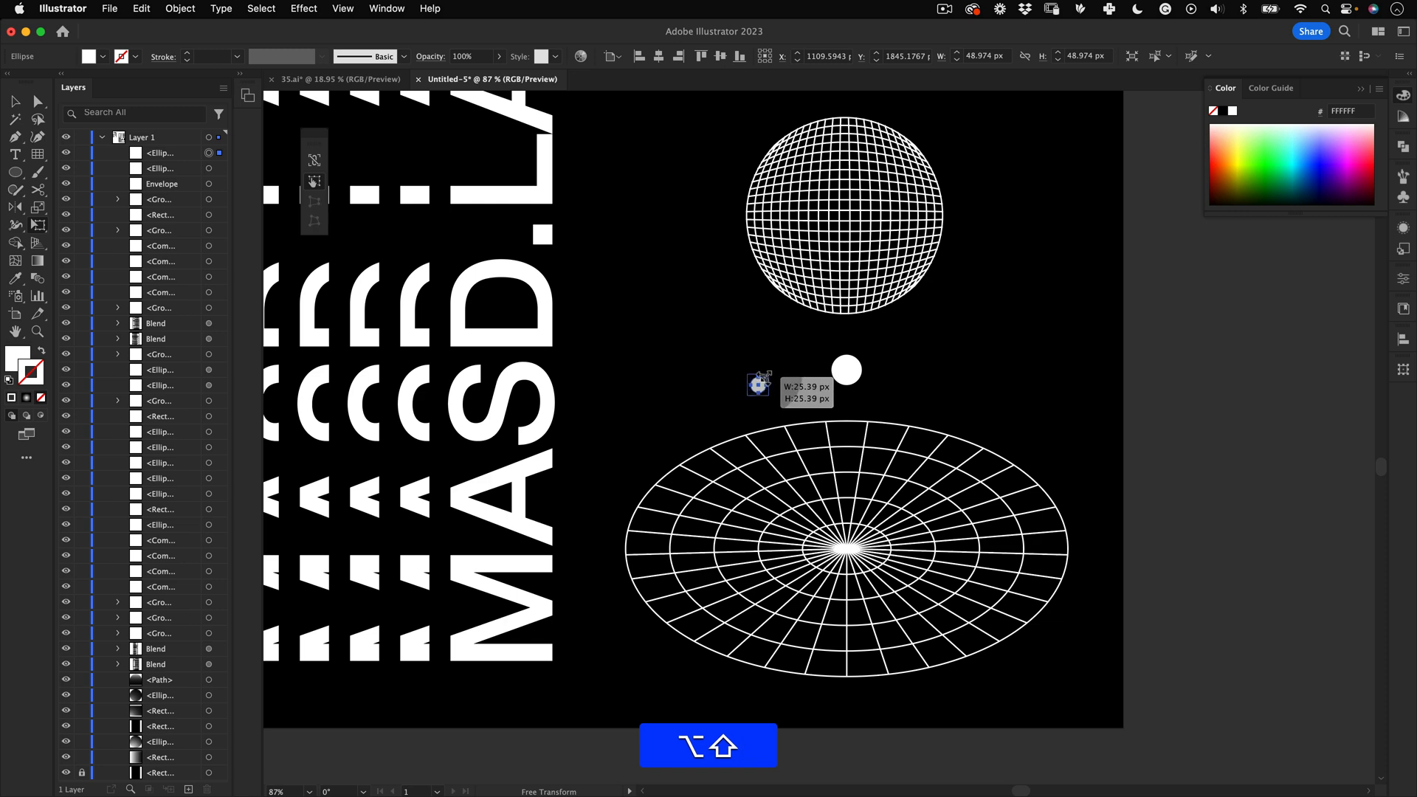
pyautogui.press('v')
pyautogui.moveTo(760, 383); pyautogui.dragTo(699, 470)
pyautogui.click(674, 468)
# Step: Copy the small dot to several more positions around the disc's rim
pyautogui.scroll(3, 679, 469)
pyautogui.press('z')
pyautogui.moveTo(1020, 432); pyautogui.dragTo(643, 442)
pyautogui.press('v')
pyautogui.click(886, 710)
pyautogui.press('space')
pyautogui.click(1044, 357)
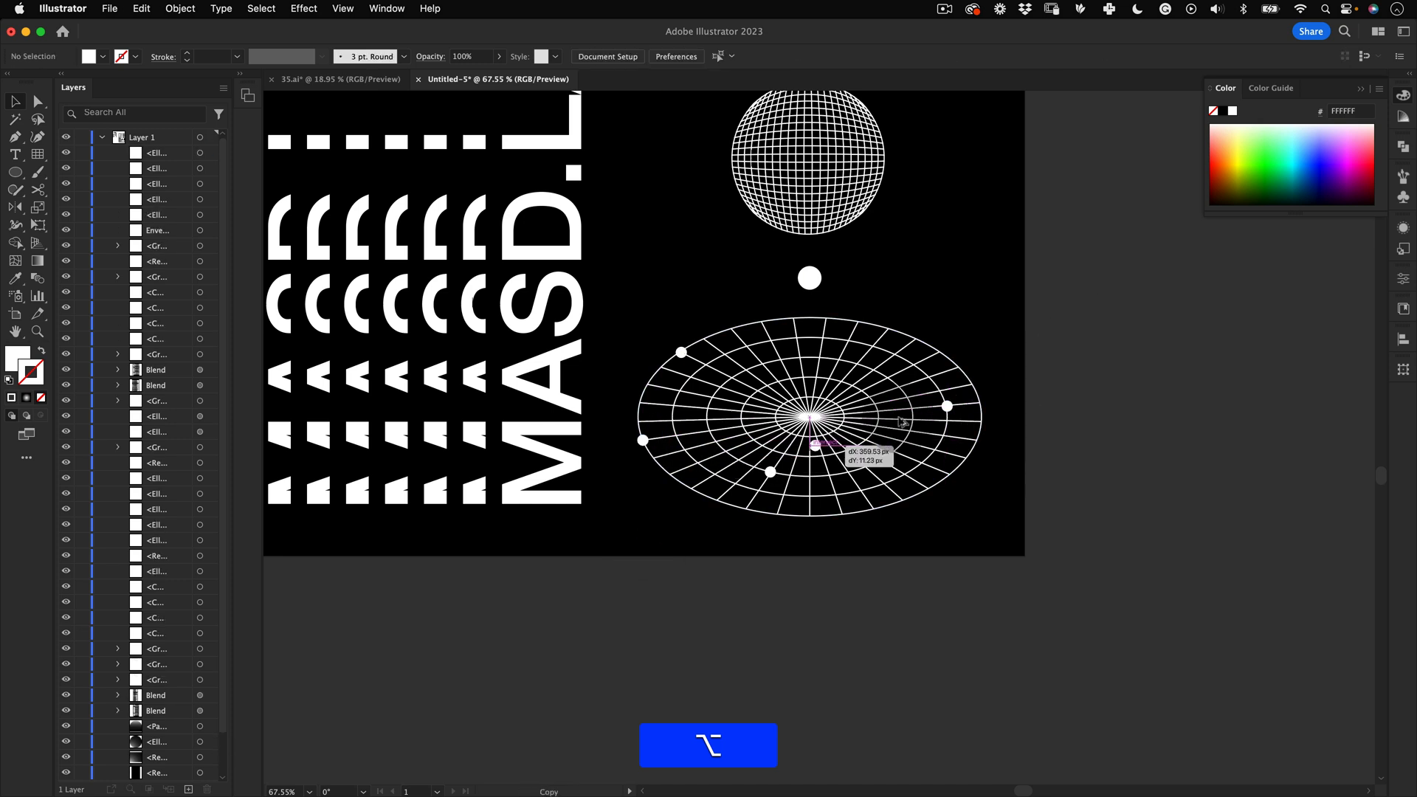
pyautogui.keyDown('alt'); pyautogui.moveTo(898, 419); pyautogui.dragTo(791, 361); pyautogui.keyUp('alt')
pyautogui.keyDown('alt'); pyautogui.click(959, 432); pyautogui.keyUp('alt')
pyautogui.click(938, 395)
pyautogui.press('v')
pyautogui.click(757, 649)
pyautogui.press('z')
pyautogui.moveTo(840, 452); pyautogui.dragTo(738, 502)
pyautogui.press('space')
pyautogui.moveTo(885, 266); pyautogui.dragTo(874, 356)
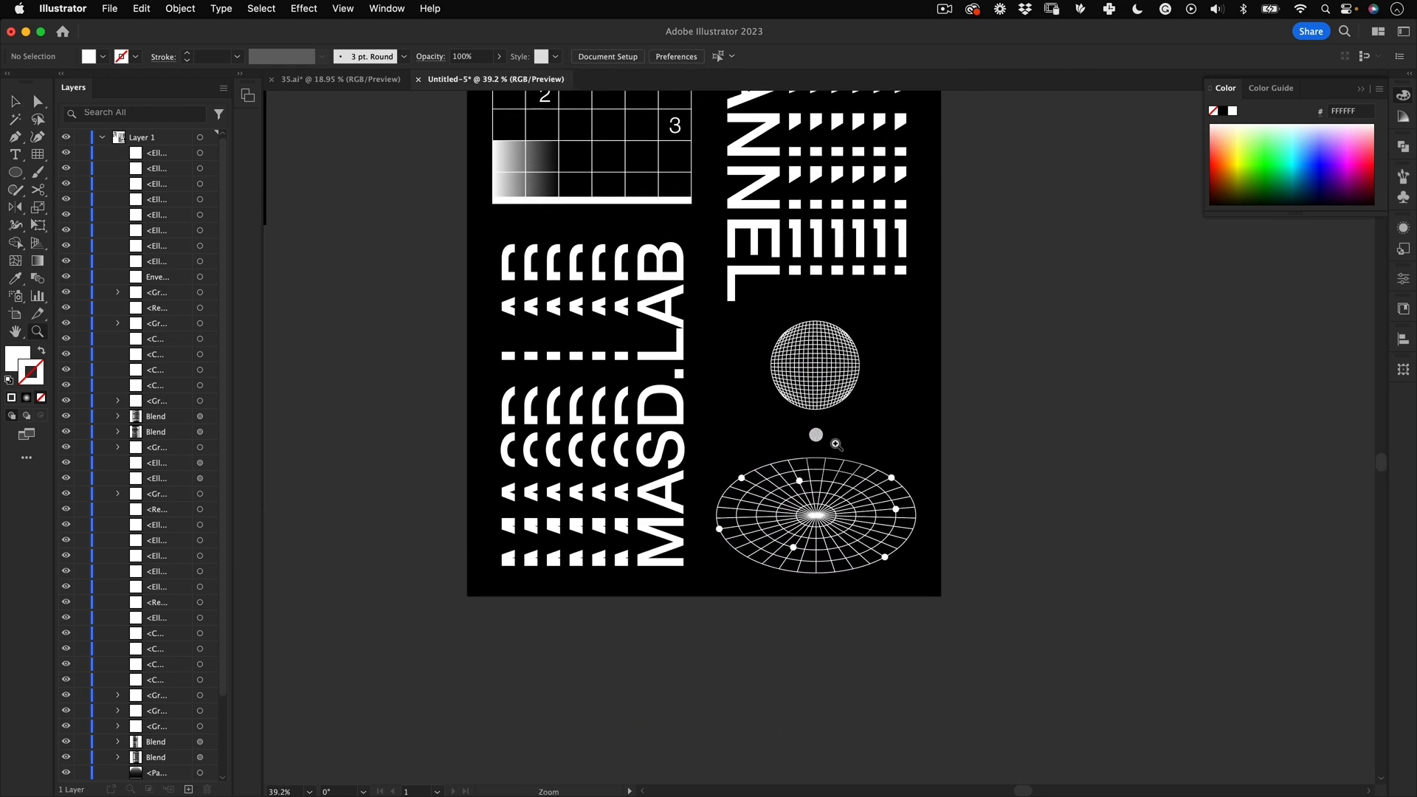
# Step: Draw a white rectangle about 716 by 746 px snapped to the guides, spanning from the disc's middle up toward the CHANNEL text
pyautogui.press('z')
pyautogui.moveTo(835, 444); pyautogui.dragTo(832, 407)
pyautogui.press('space')
pyautogui.moveTo(559, 288); pyautogui.dragTo(717, 518)
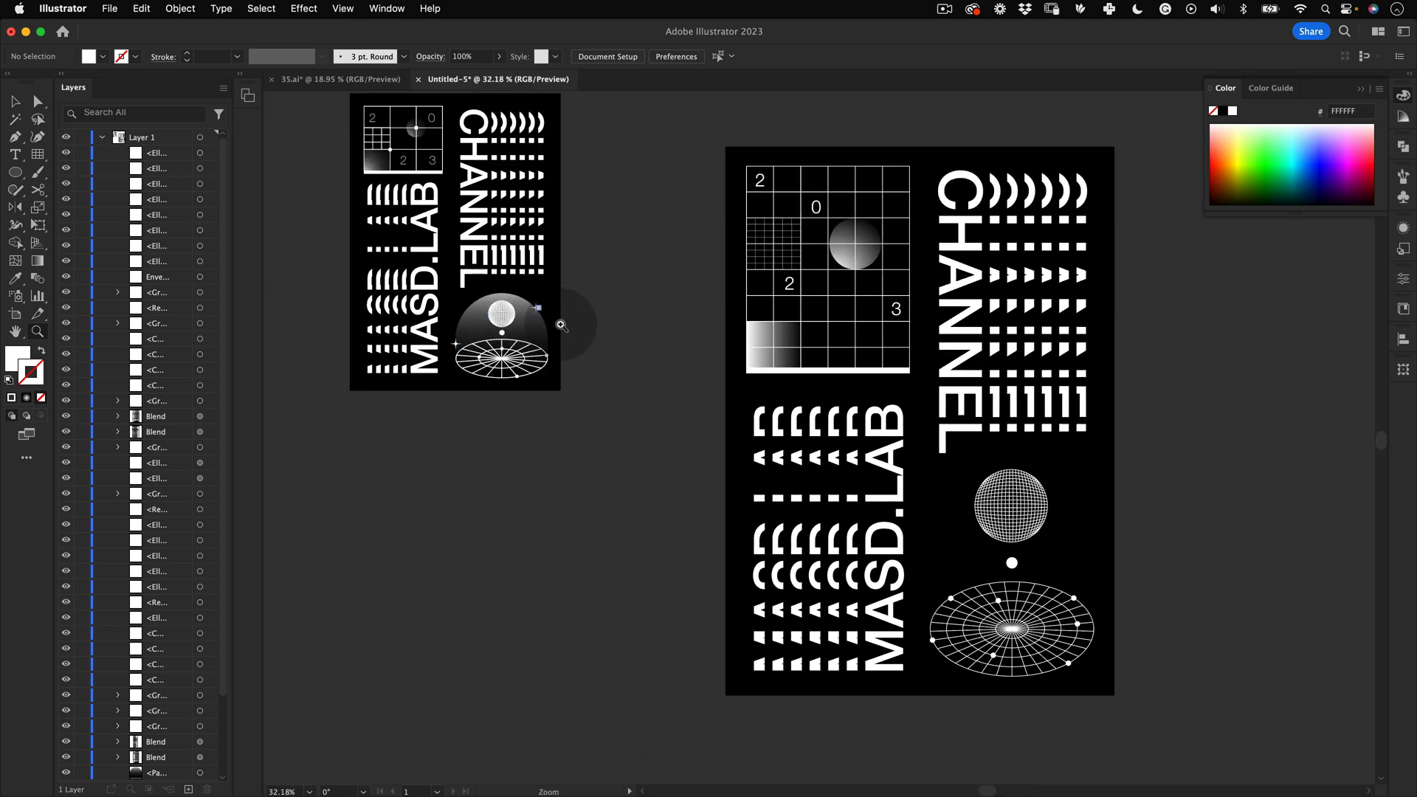
pyautogui.moveTo(1040, 549); pyautogui.dragTo(1112, 523)
pyautogui.moveTo(833, 410); pyautogui.dragTo(802, 393)
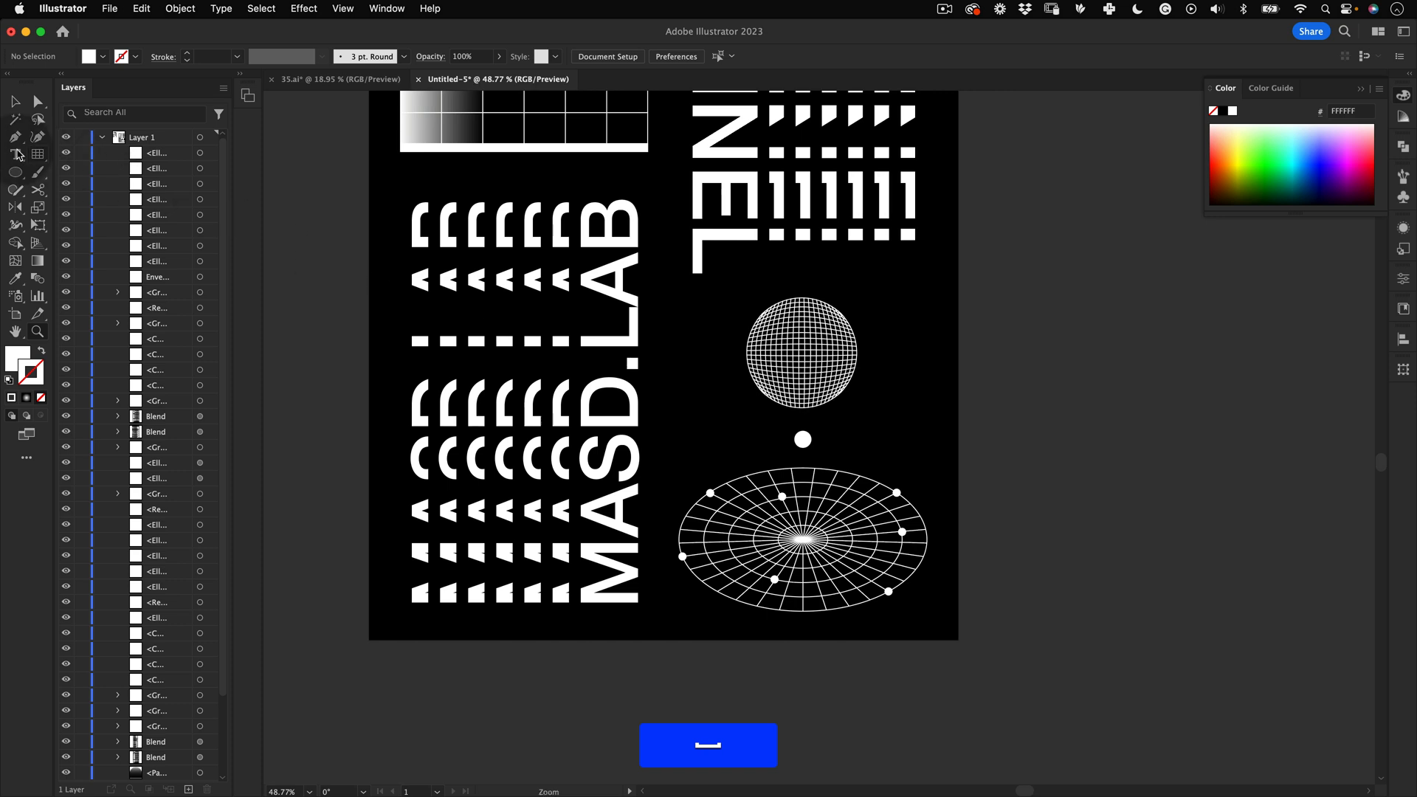
pyautogui.moveTo(22, 177); pyautogui.dragTo(89, 144)
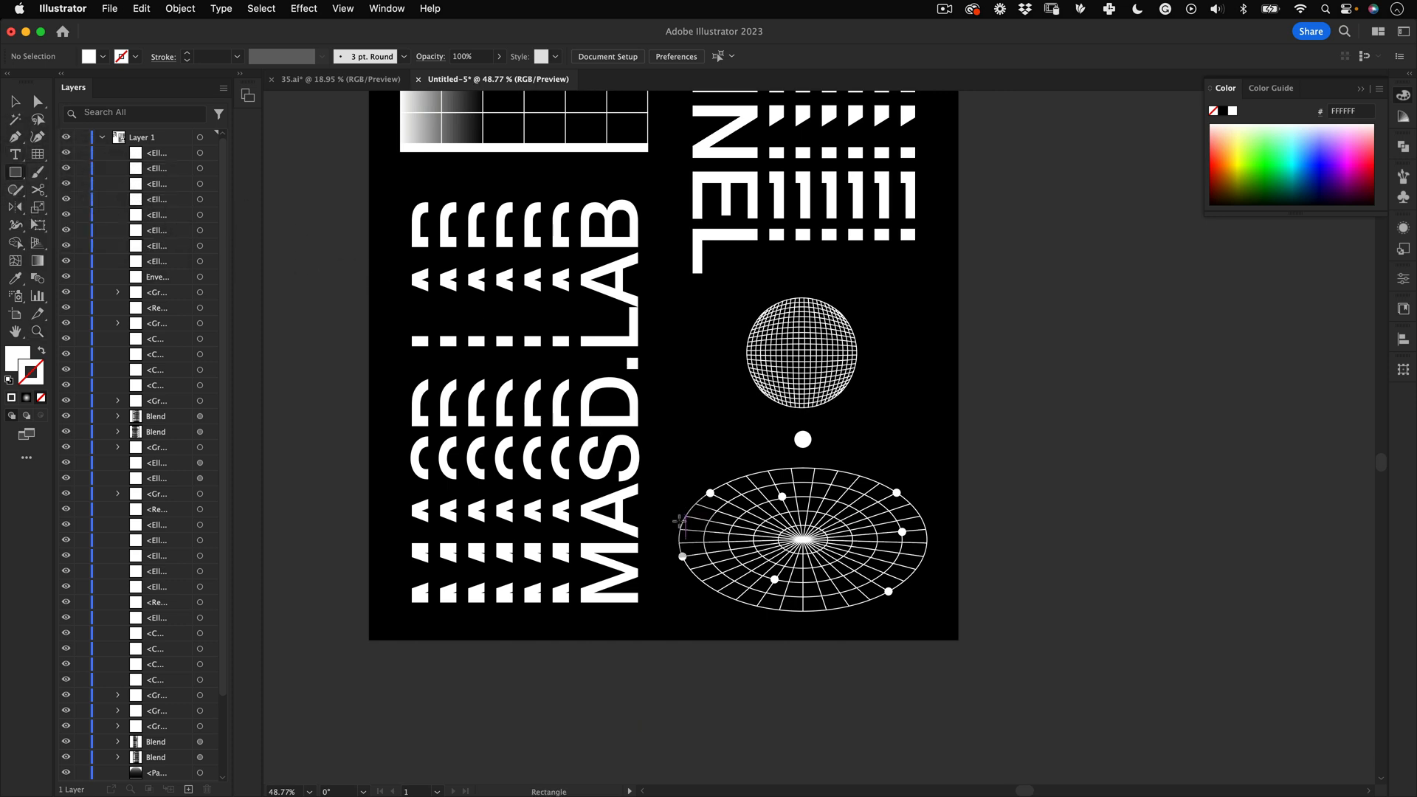
pyautogui.press('super+semicolon')
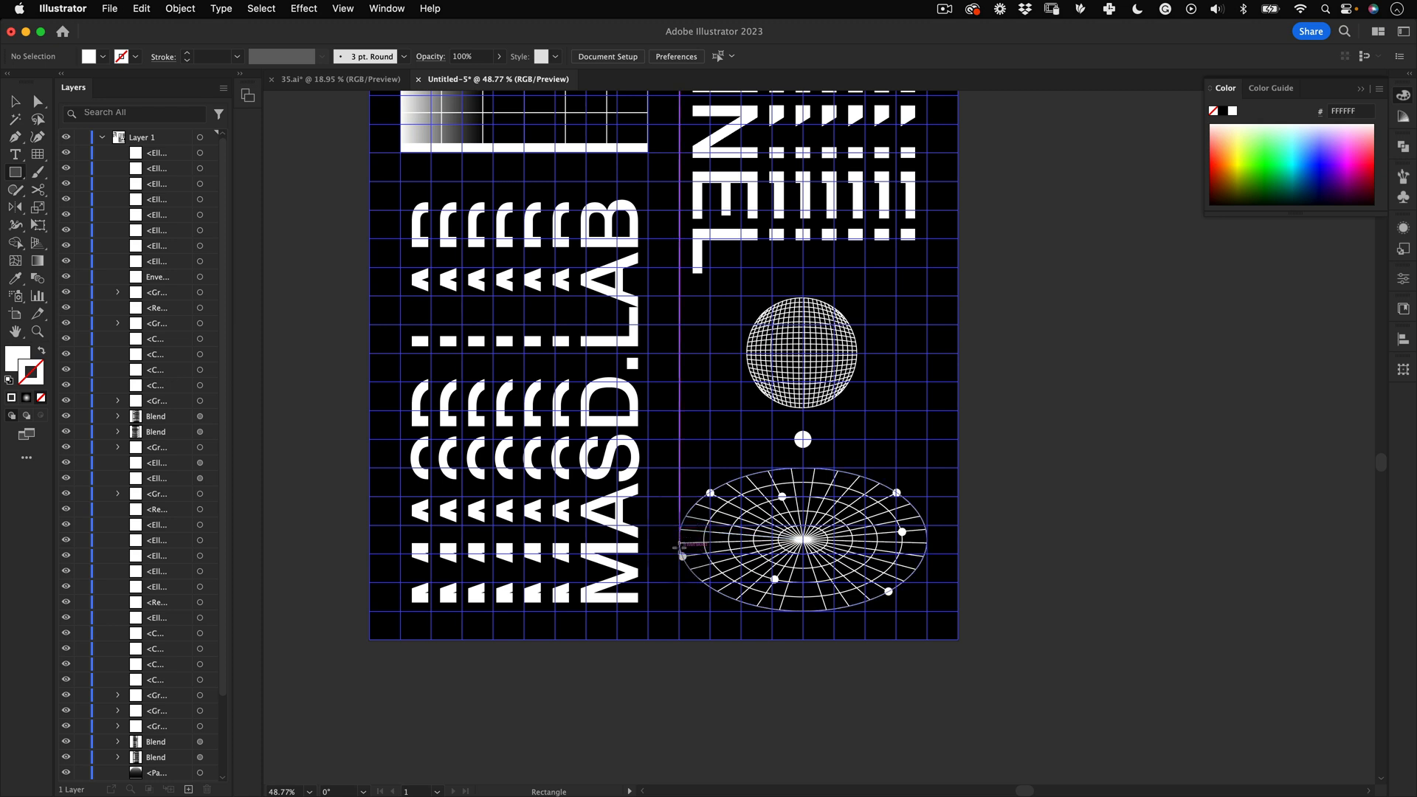
pyautogui.moveTo(680, 554); pyautogui.dragTo(928, 295)
# Step: Round the rectangle's two top corners fully to form an arch shape
pyautogui.press('a')
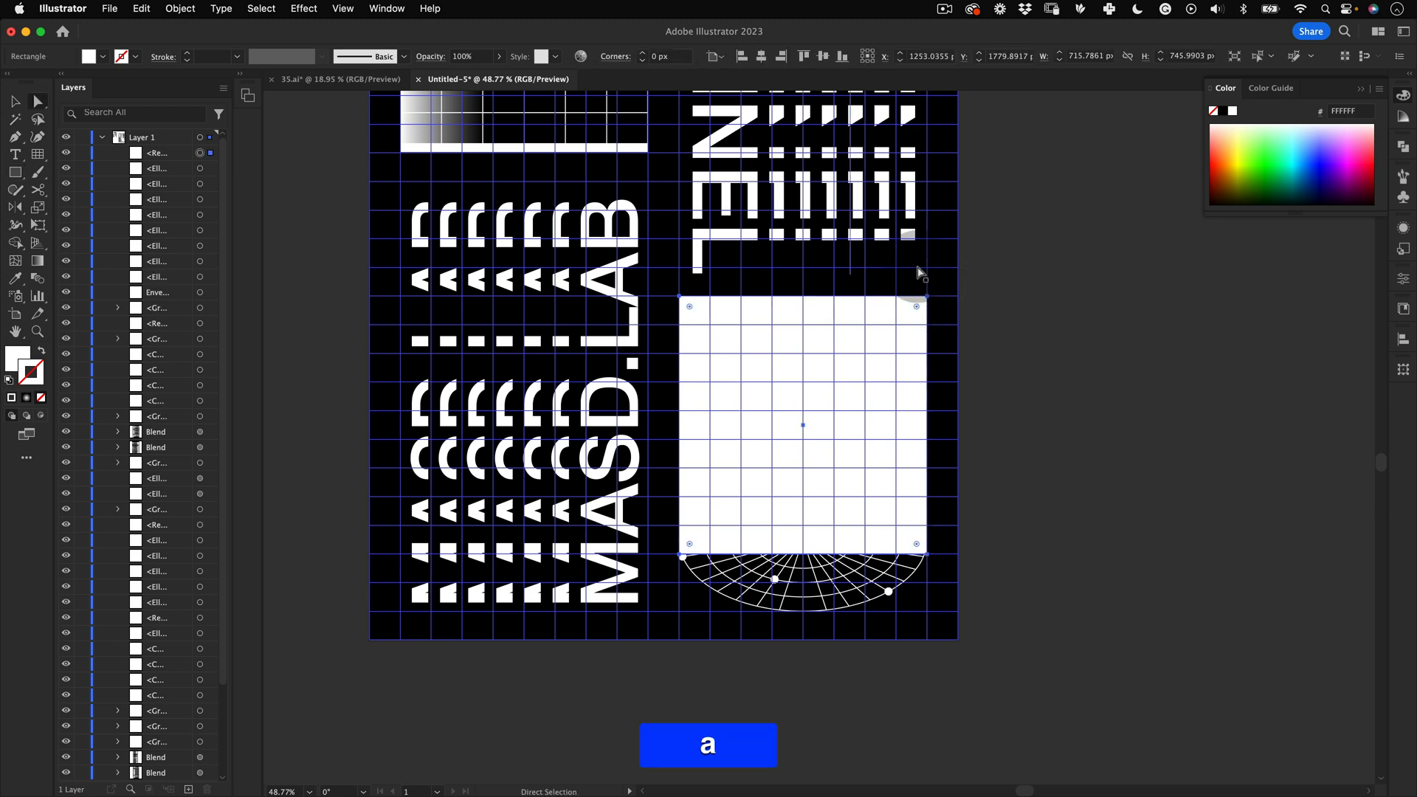
pyautogui.press('super+semicolon')
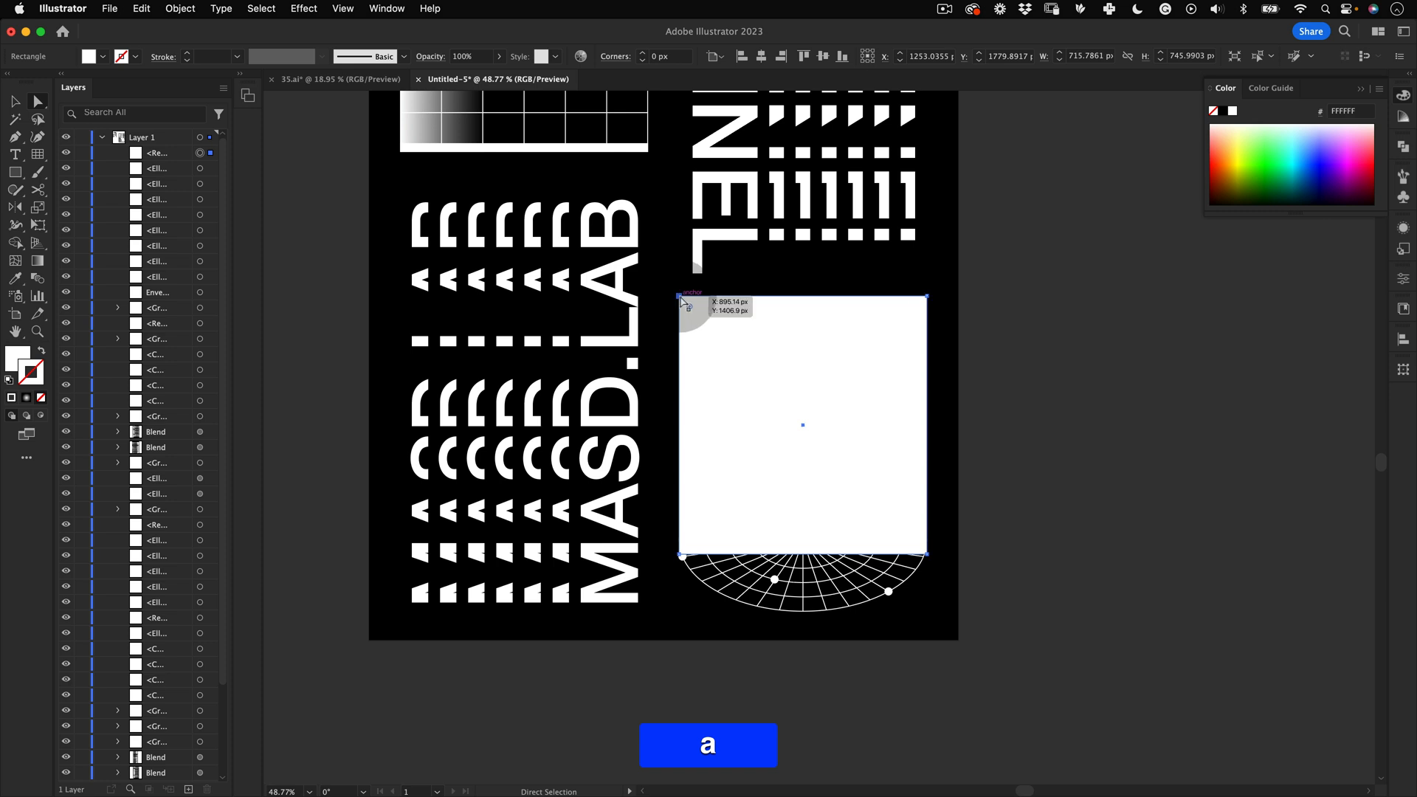
pyautogui.click(680, 297)
pyautogui.keyDown('shift'); pyautogui.click(923, 295); pyautogui.keyUp('shift')
pyautogui.moveTo(927, 299); pyautogui.dragTo(741, 612)
pyautogui.press('v')
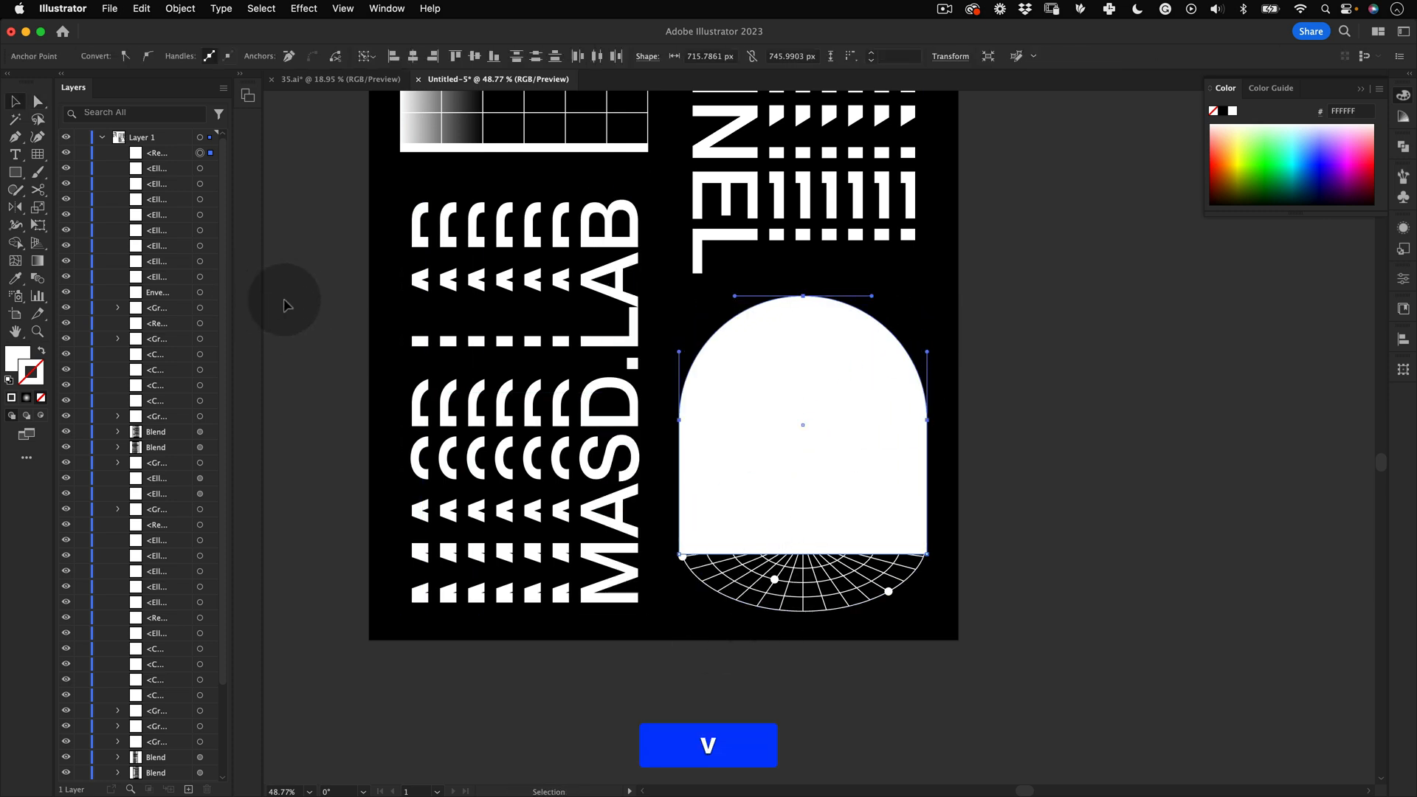
# Step: Sample the gradient square's fill onto the arch with the Eyedropper
pyautogui.press('z')
pyautogui.keyDown('alt'); pyautogui.click(450, 336); pyautogui.keyUp('alt')
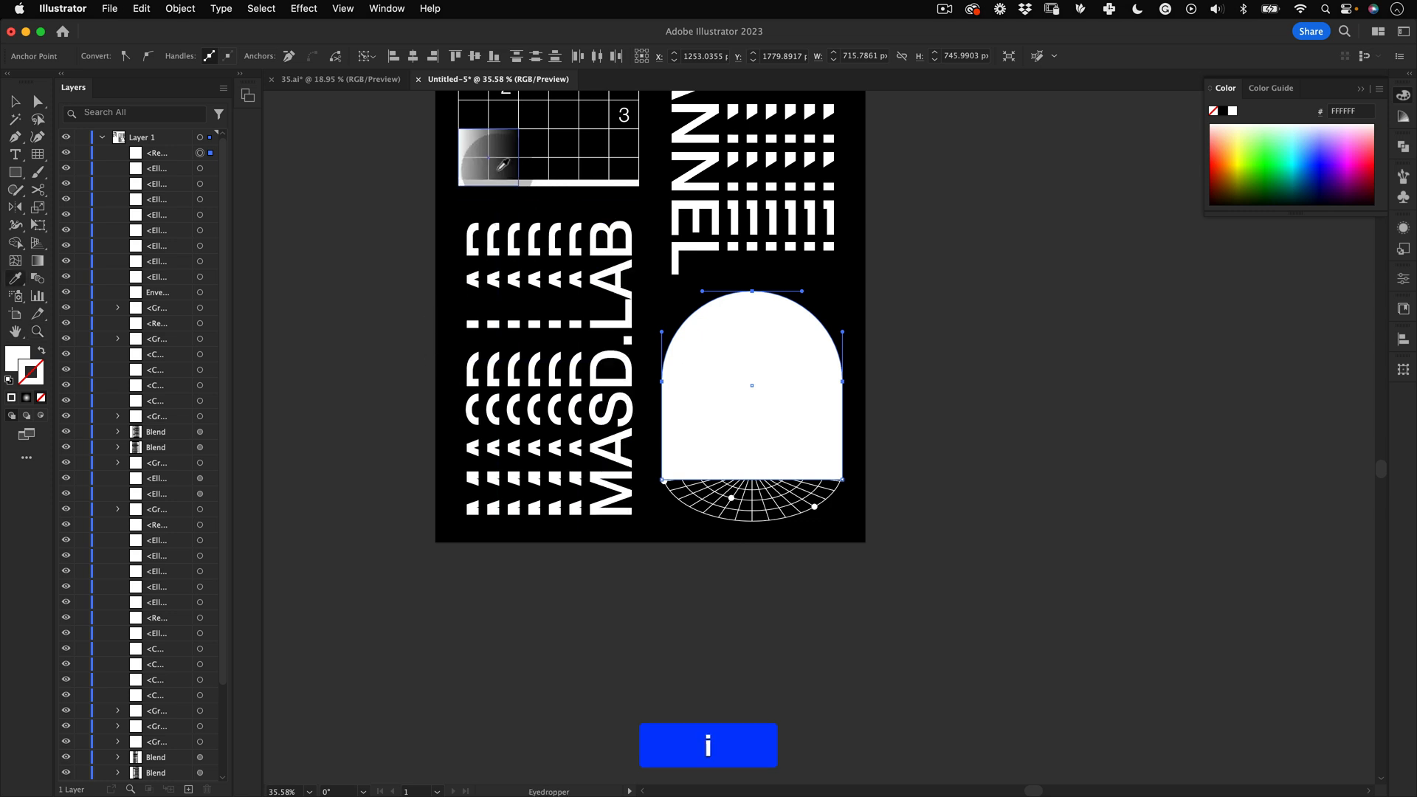
pyautogui.press('.')
pyautogui.click(39, 261)
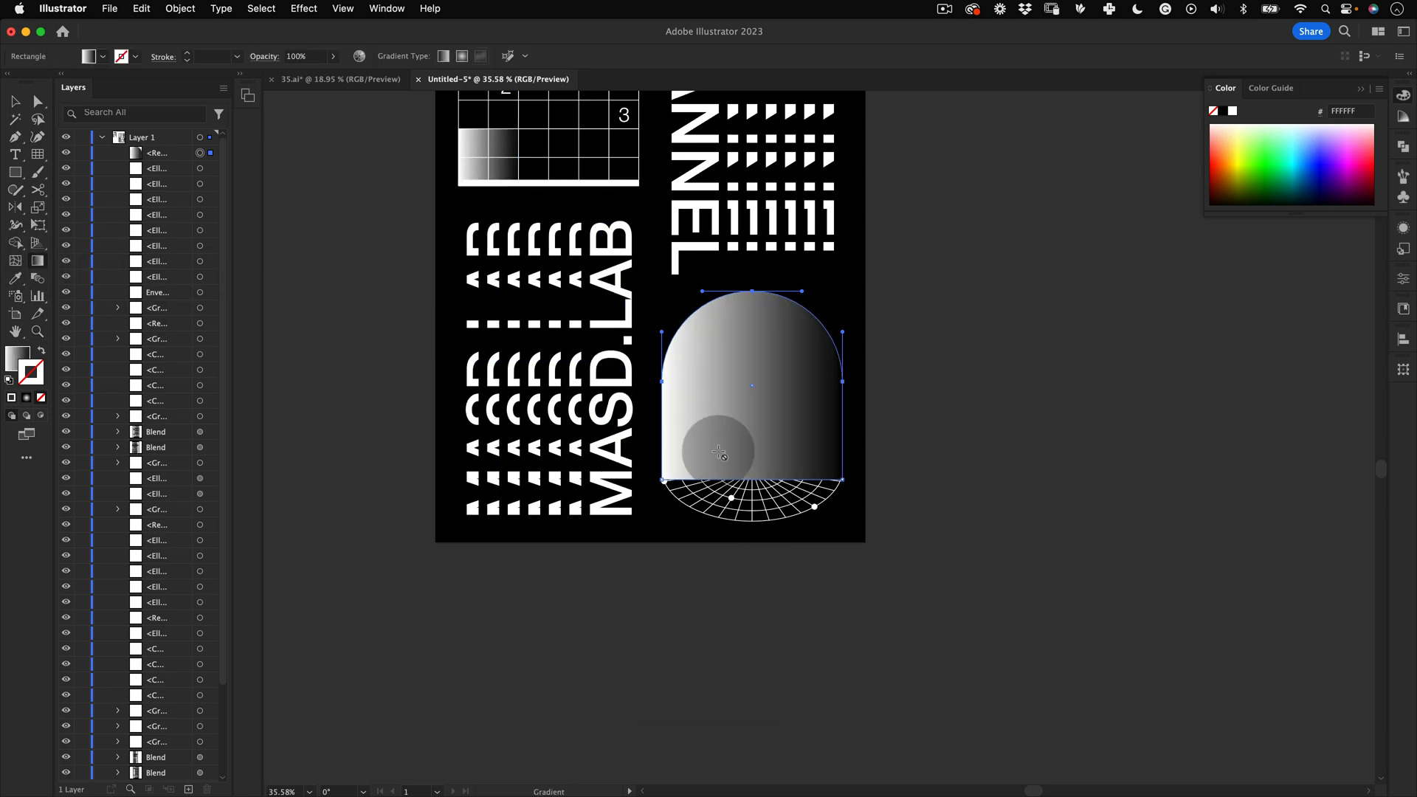
# Step: Redirect the arch's gradient to run vertically, light at the top to dark at the bottom
pyautogui.press('x')
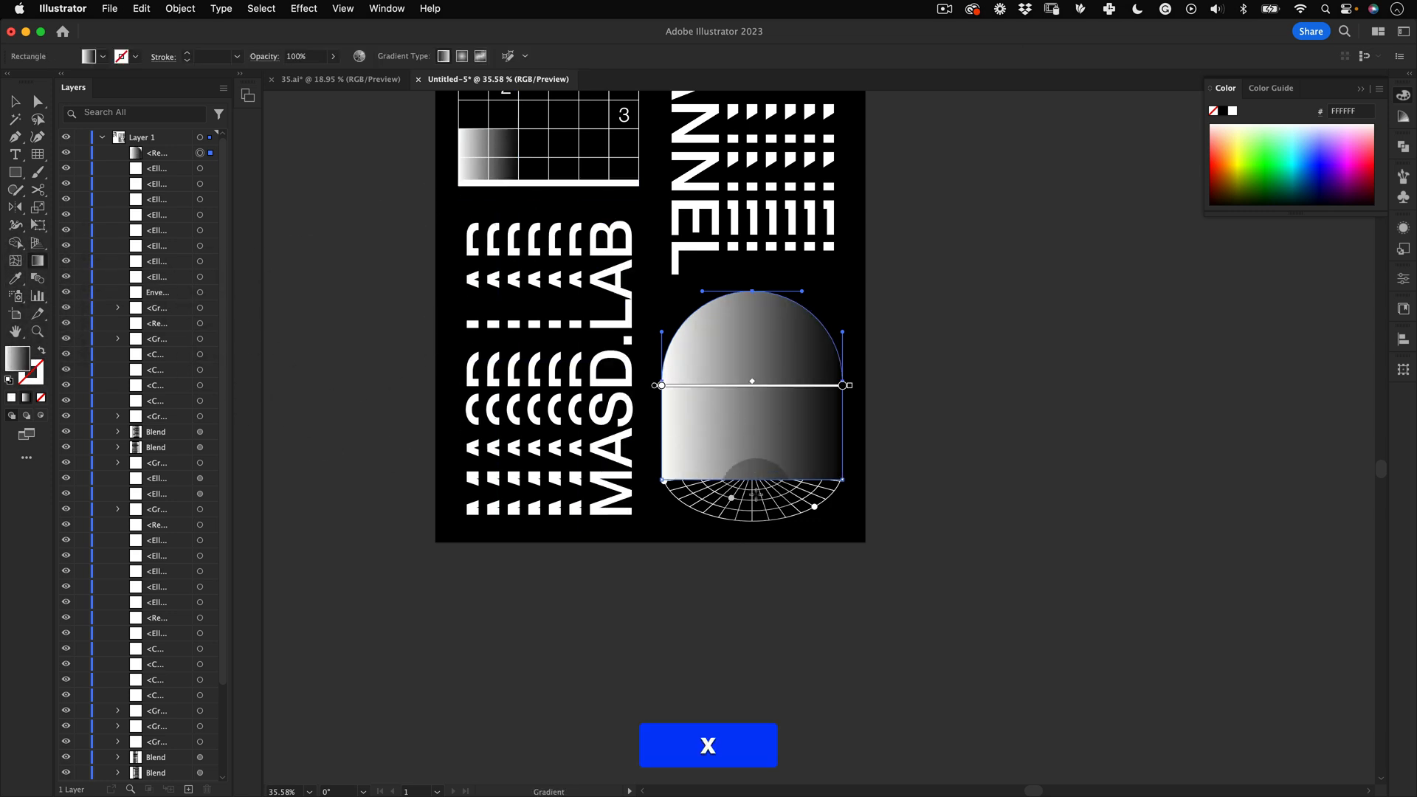
pyautogui.moveTo(760, 506)
pyautogui.mouseDown()
pyautogui.moveTo(751, 291)
pyautogui.moveTo(759, 492)
pyautogui.moveTo(752, 481)
pyautogui.mouseUp()
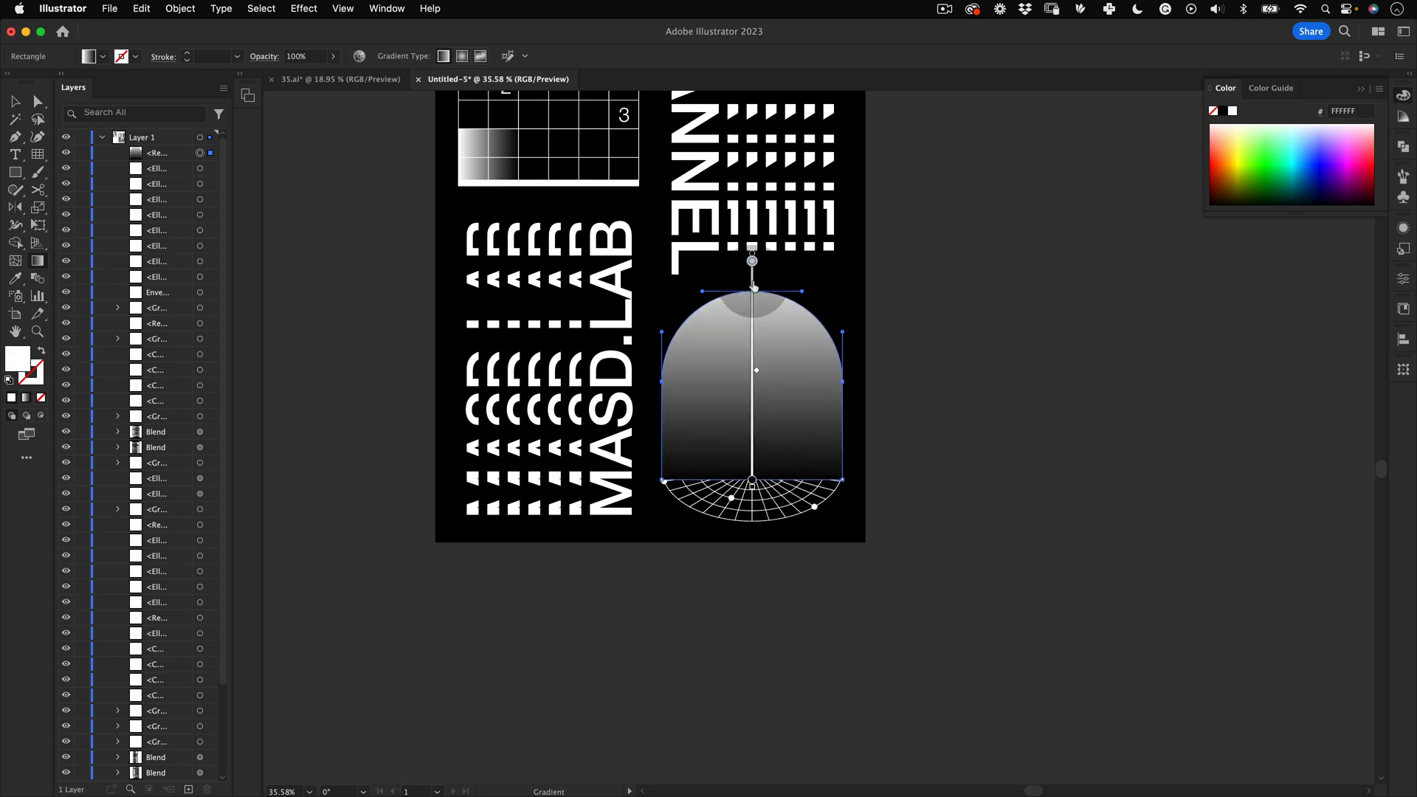
pyautogui.moveTo(752, 260); pyautogui.dragTo(753, 285)
pyautogui.press('v')
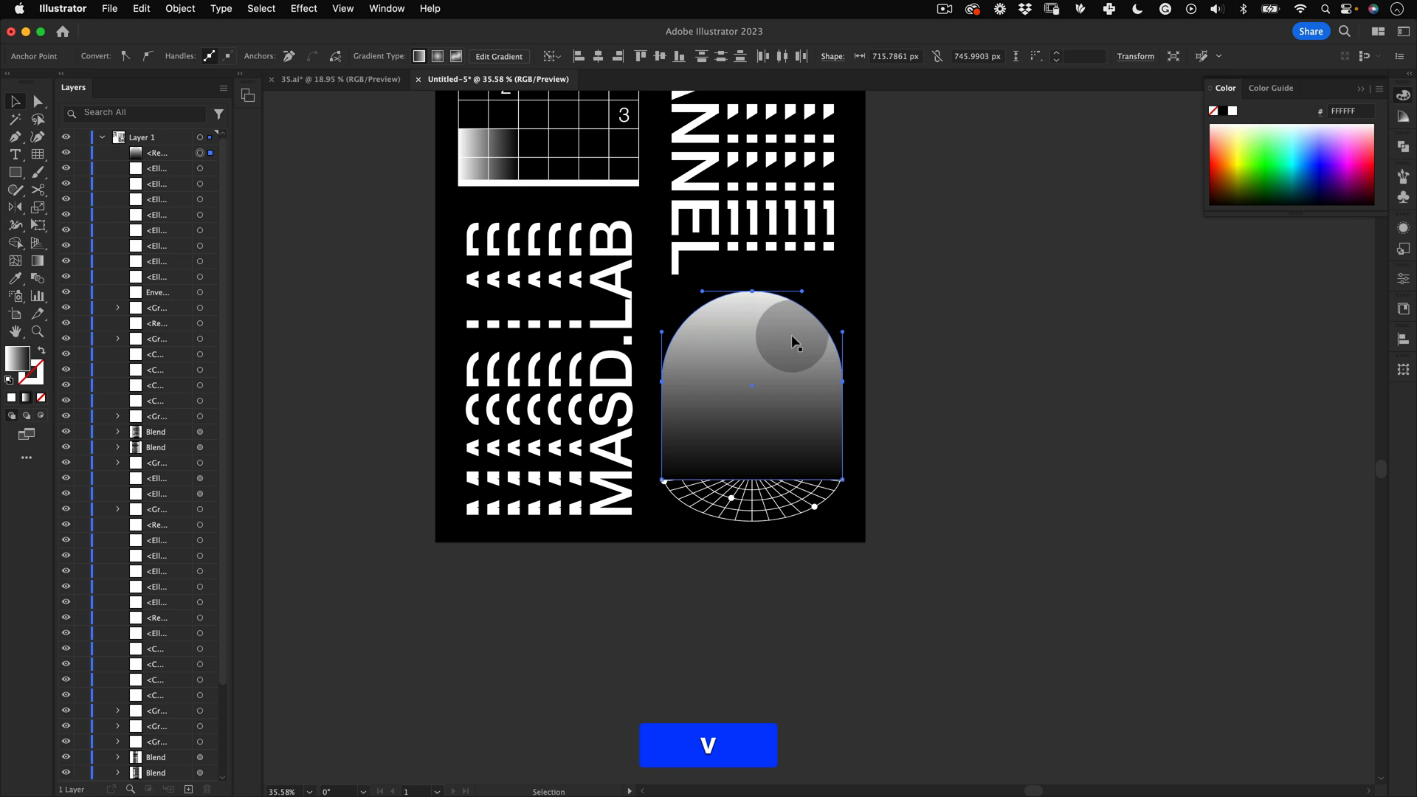
# Step: Send the gradient arch to the back of the stacking order
pyautogui.rightClick(793, 342)
pyautogui.moveTo(885, 716)
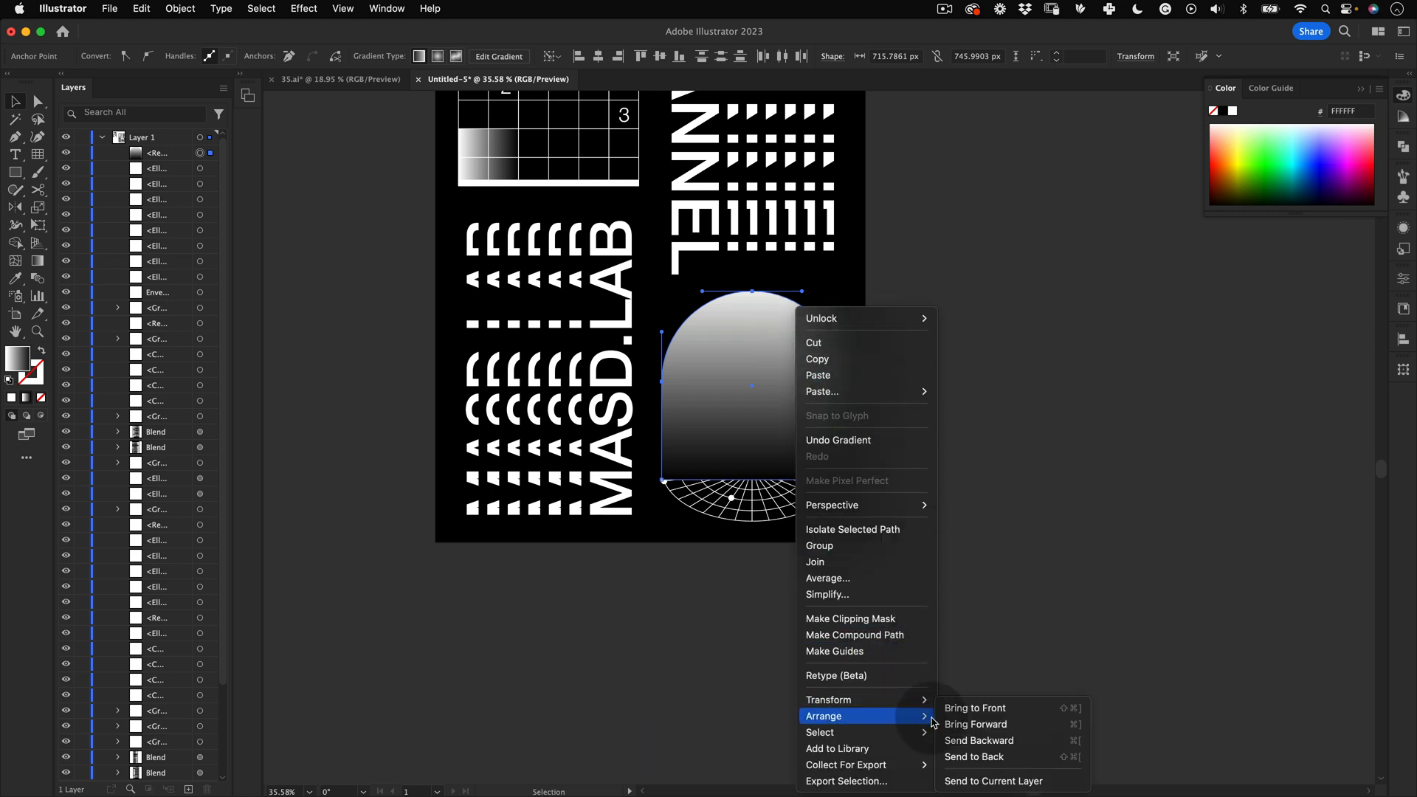
pyautogui.click(976, 756)
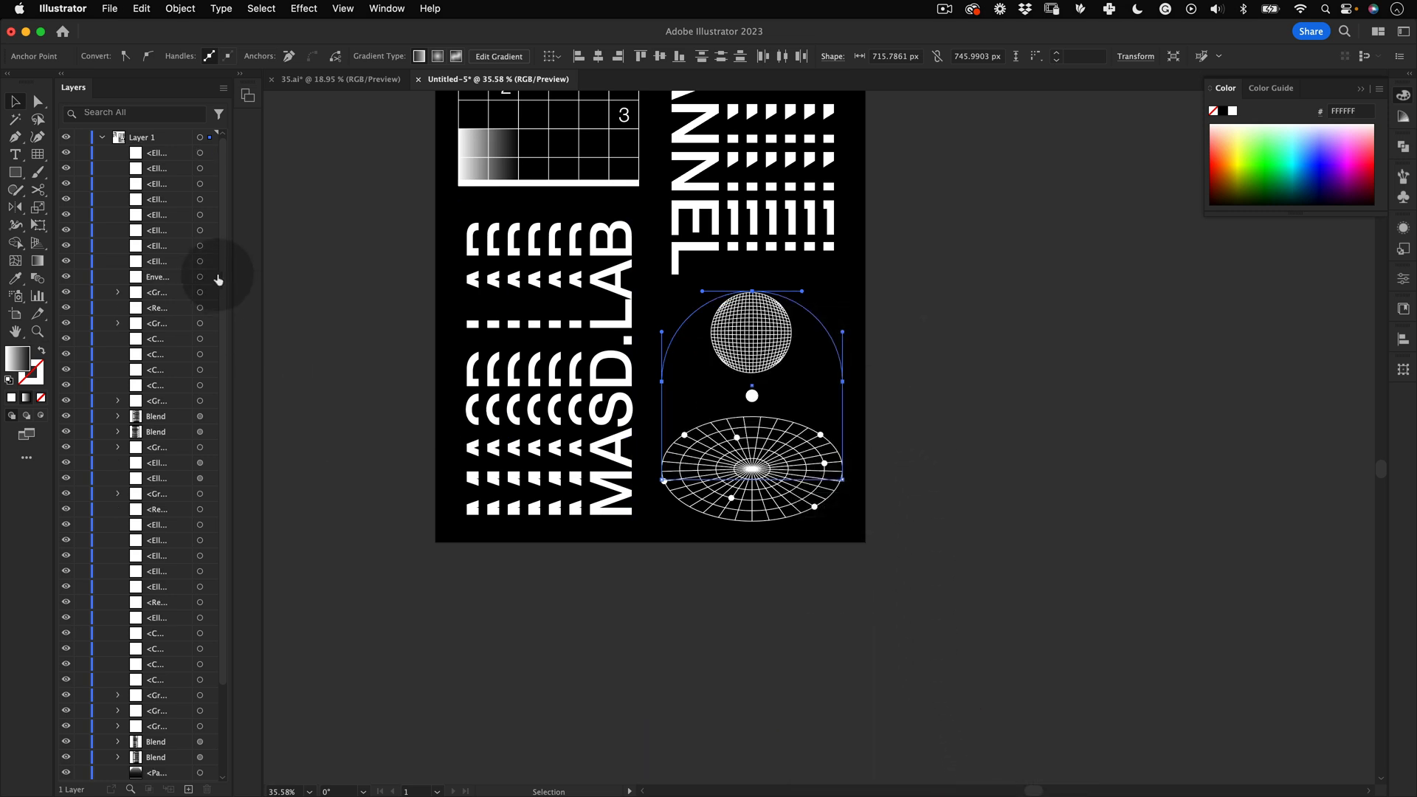
# Step: Move the gradient arch up in the layer stack so it sits just above the black background
pyautogui.scroll(-5, 222, 266)
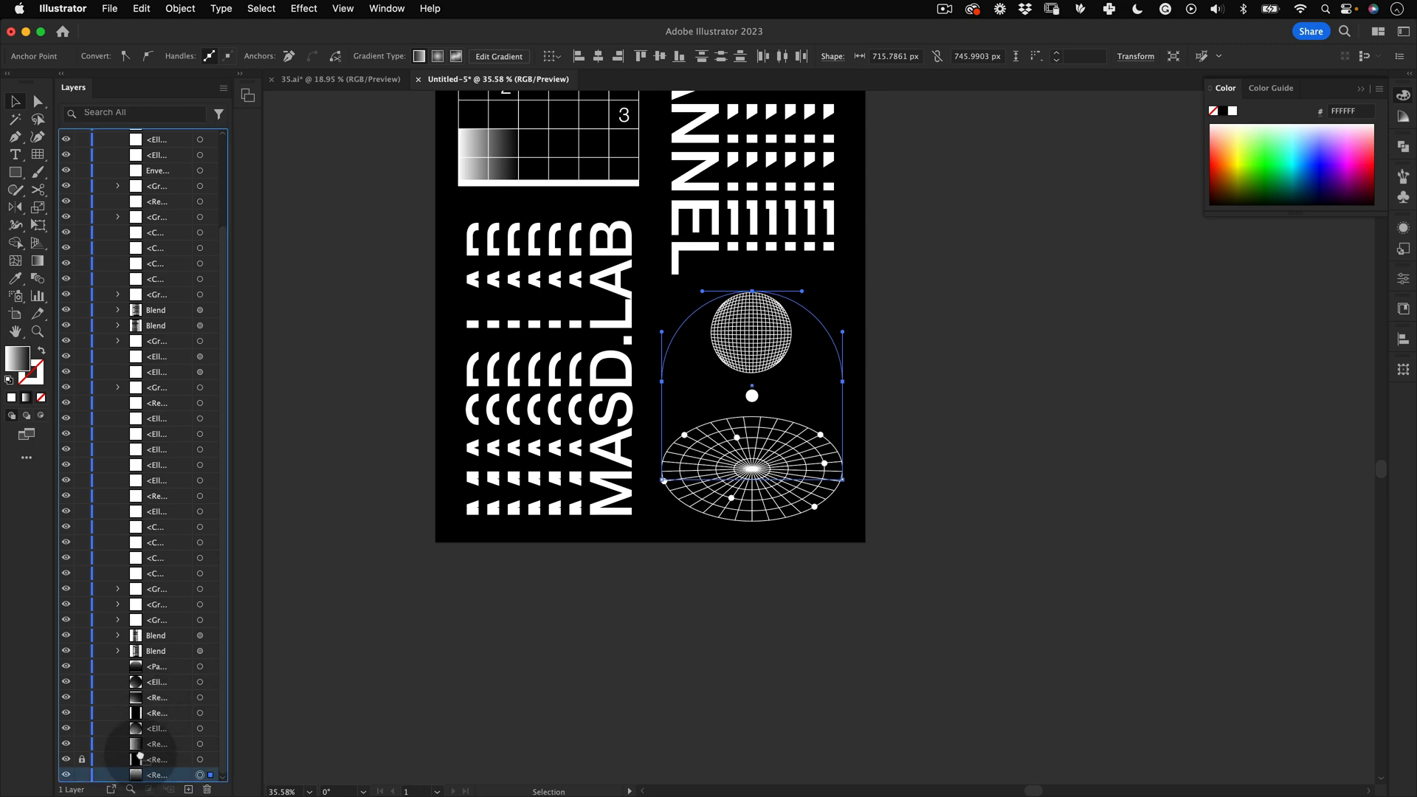
pyautogui.moveTo(140, 756); pyautogui.dragTo(142, 742)
pyautogui.press('v')
pyautogui.click(738, 672)
pyautogui.press('z')
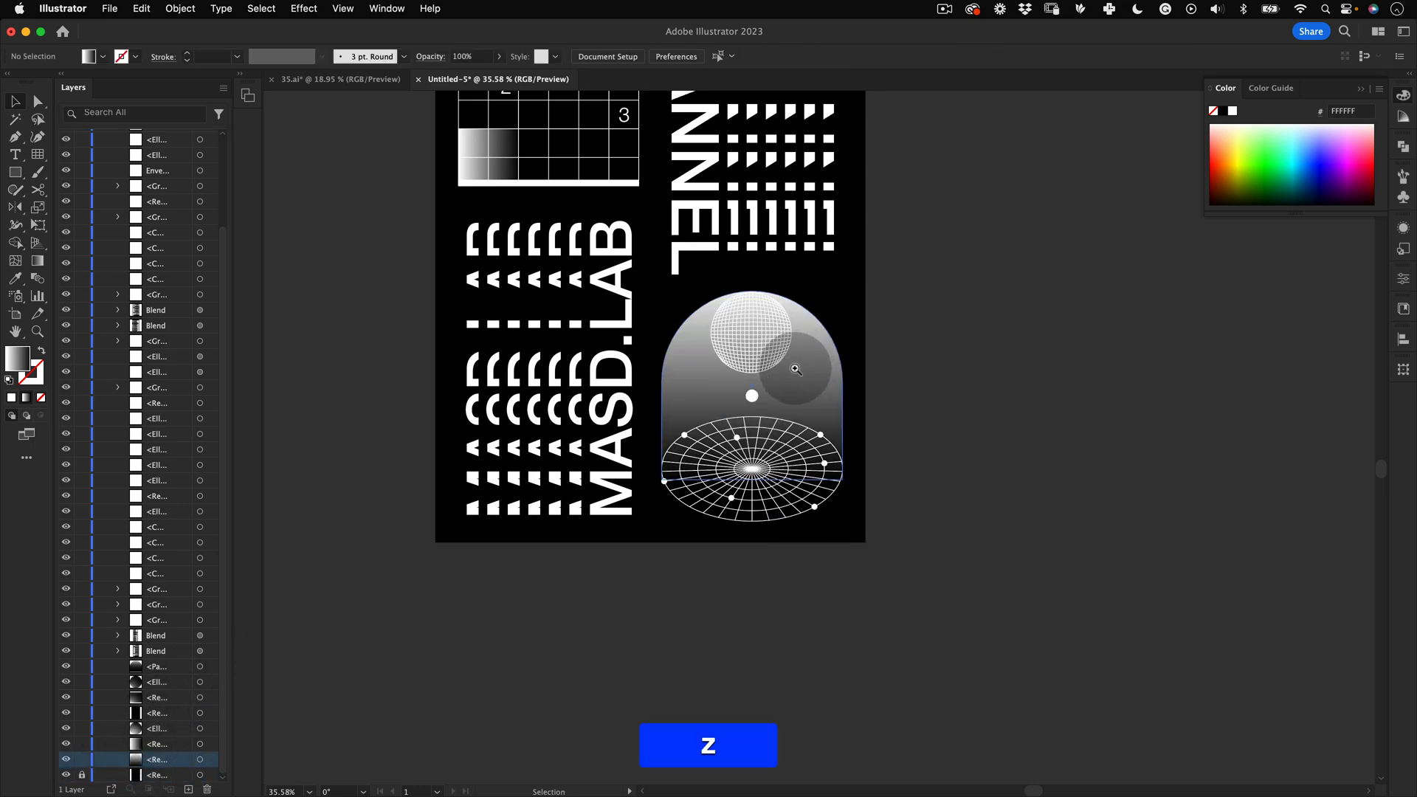
# Step: Zoom and pan around the arch area to inspect the composition against the reference poster
pyautogui.moveTo(796, 369)
pyautogui.mouseDown()
pyautogui.moveTo(678, 411)
pyautogui.moveTo(780, 347)
pyautogui.mouseUp()
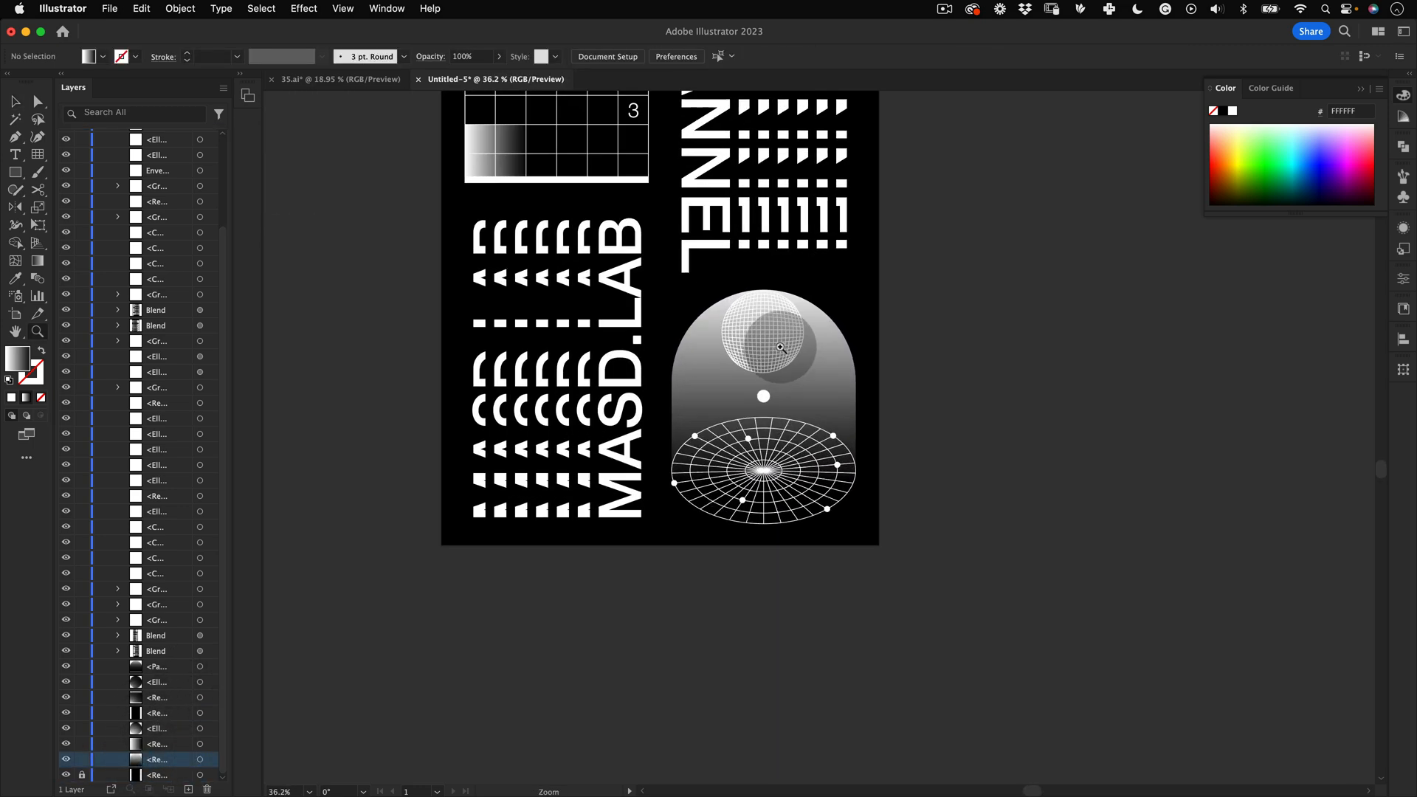
pyautogui.click(782, 361)
pyautogui.press('e')
pyautogui.moveTo(804, 291); pyautogui.dragTo(795, 299)
pyautogui.press('v')
pyautogui.click(986, 331)
pyautogui.press('z')
pyautogui.moveTo(785, 380)
pyautogui.mouseDown()
pyautogui.moveTo(677, 408)
pyautogui.moveTo(804, 385)
pyautogui.mouseUp()
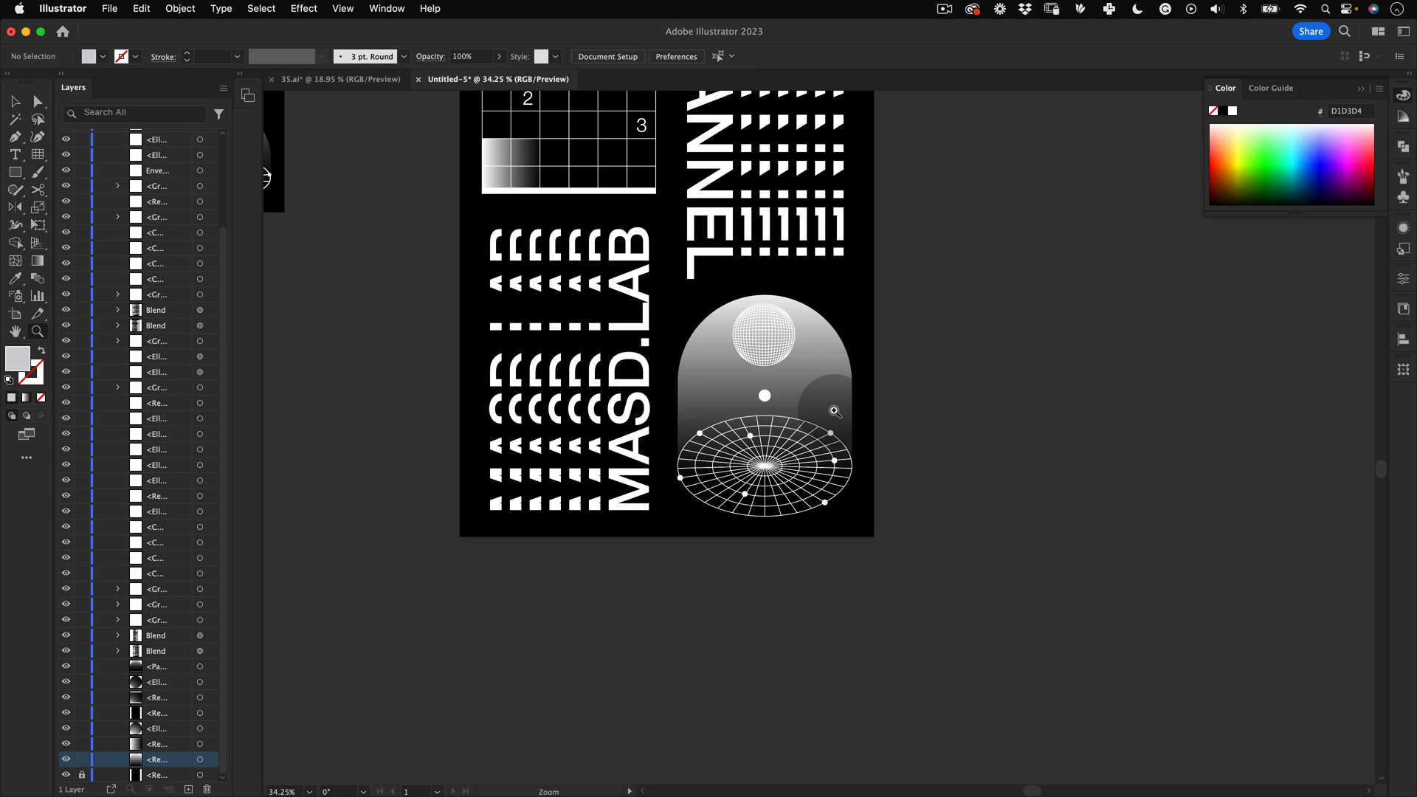
pyautogui.press('space')
pyautogui.moveTo(749, 257); pyautogui.dragTo(783, 419)
pyautogui.press('z')
pyautogui.press('v')
pyautogui.press('space')
pyautogui.moveTo(933, 364); pyautogui.dragTo(968, 329)
pyautogui.press('v')
# Step: Try copying the reference poster's sparkle star, pasting it beside the arch at about 48 px, then delete it
pyautogui.click(402, 253)
pyautogui.press('super+c')
pyautogui.press('space')
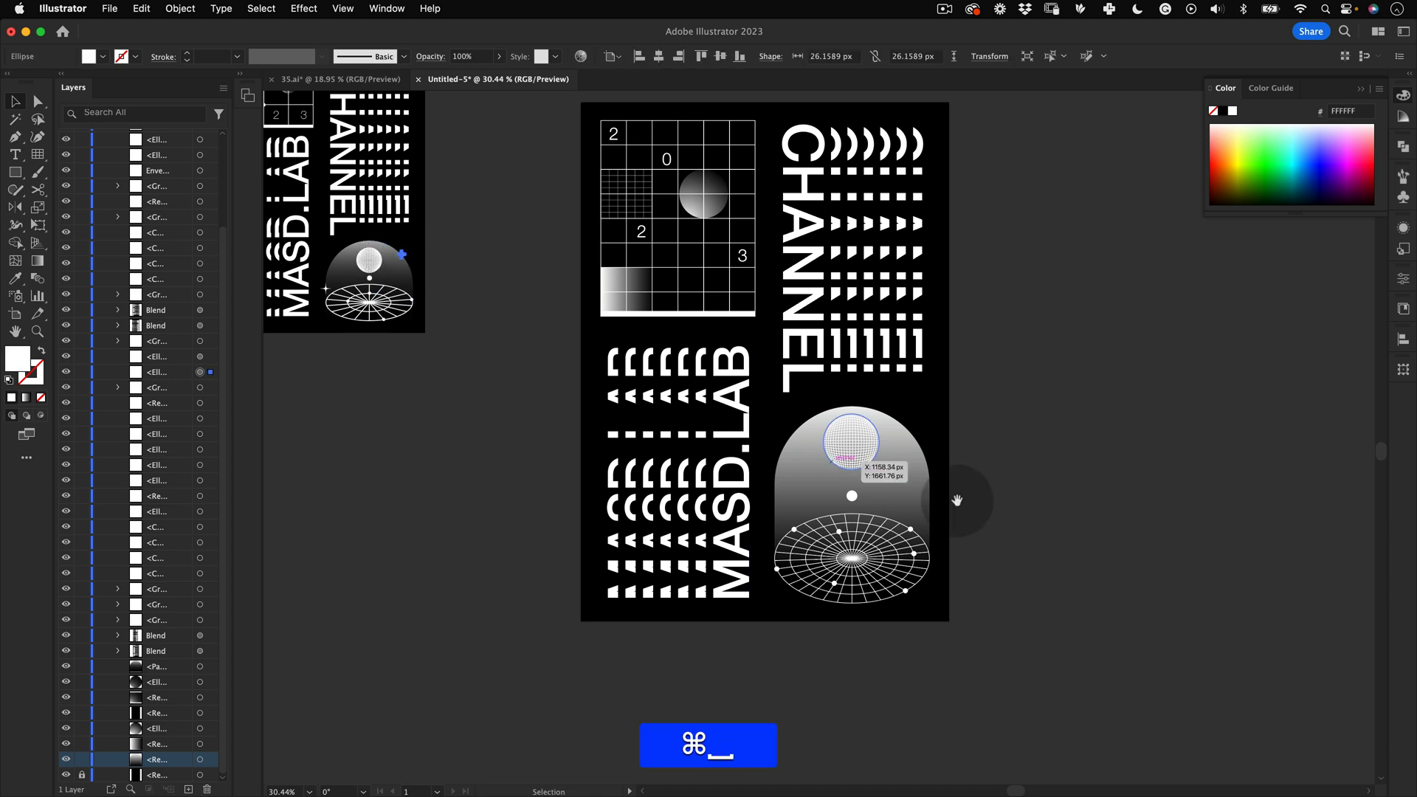
pyautogui.moveTo(956, 501); pyautogui.dragTo(898, 399)
pyautogui.press('z')
pyautogui.moveTo(776, 393); pyautogui.dragTo(908, 327)
pyautogui.press('super+v')
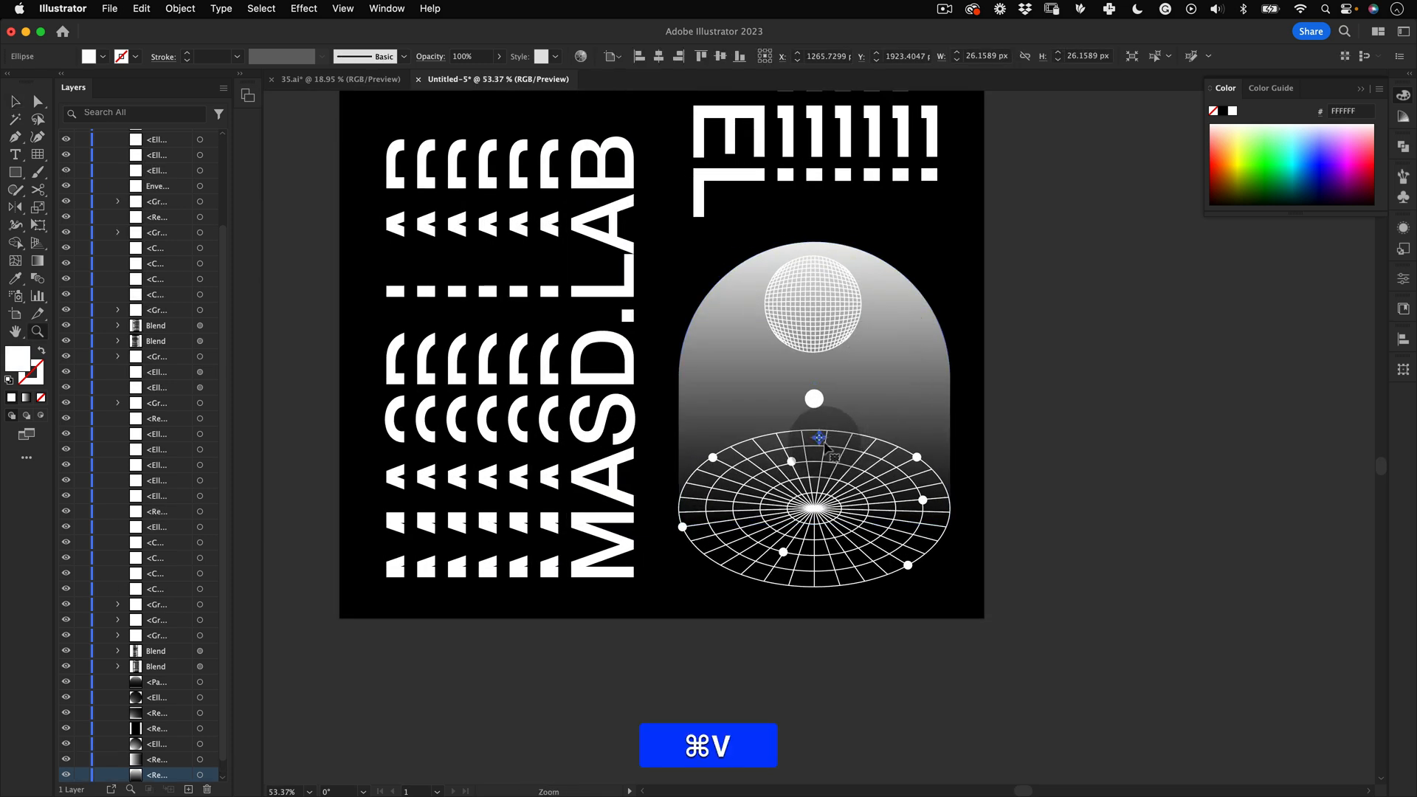
pyautogui.press('e')
pyautogui.moveTo(830, 426); pyautogui.dragTo(831, 427)
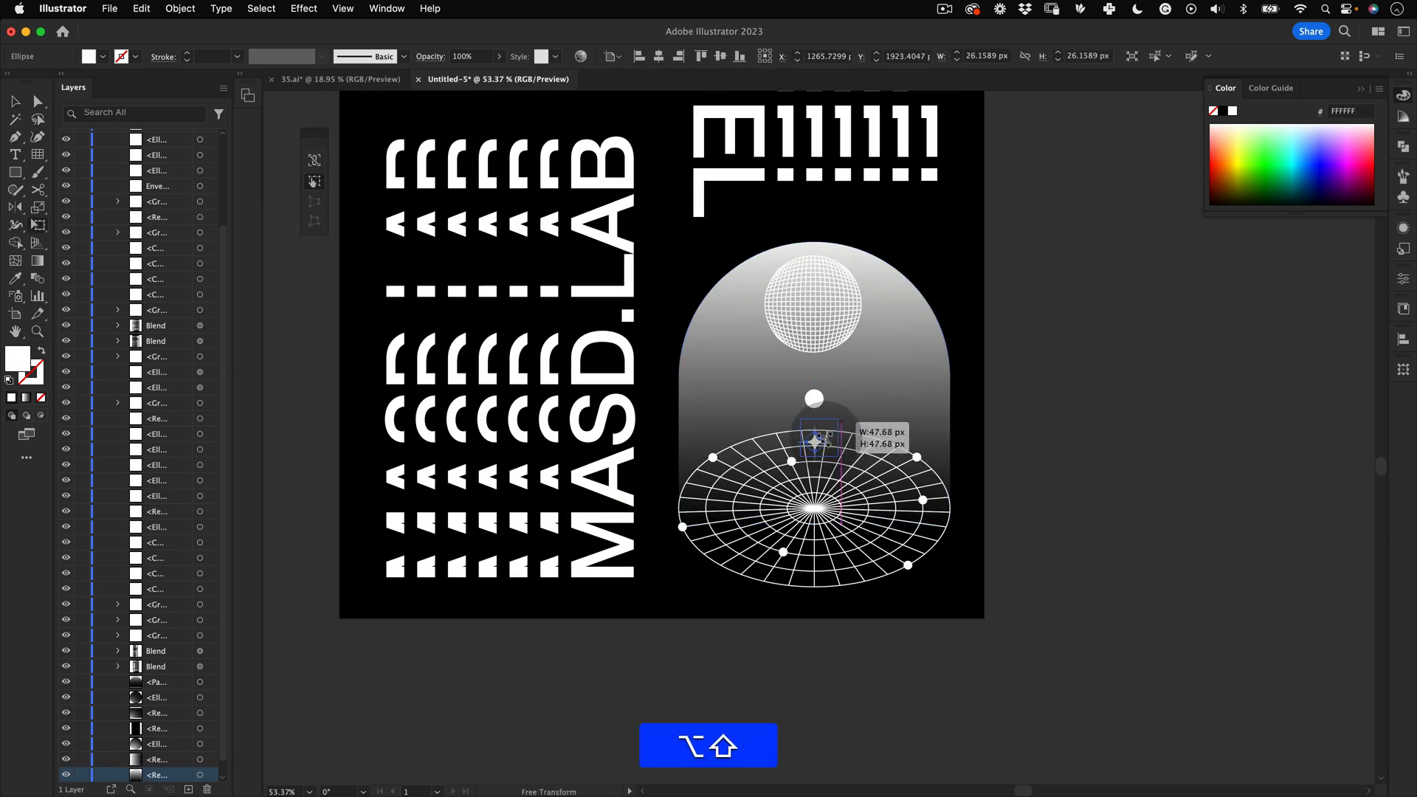
pyautogui.press('v')
pyautogui.click(1076, 297)
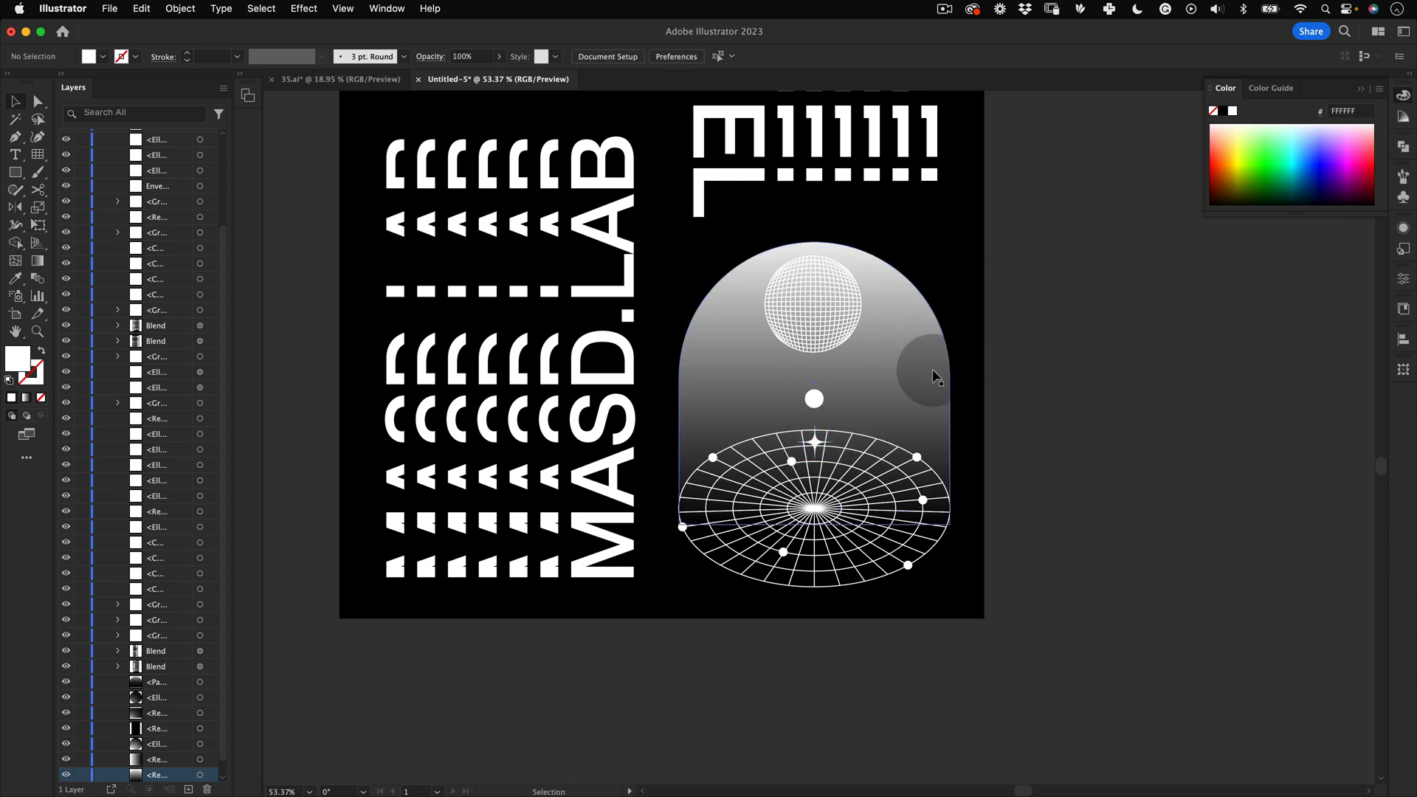
pyautogui.click(933, 372)
pyautogui.moveTo(868, 413); pyautogui.dragTo(675, 399)
pyautogui.press('super+z')
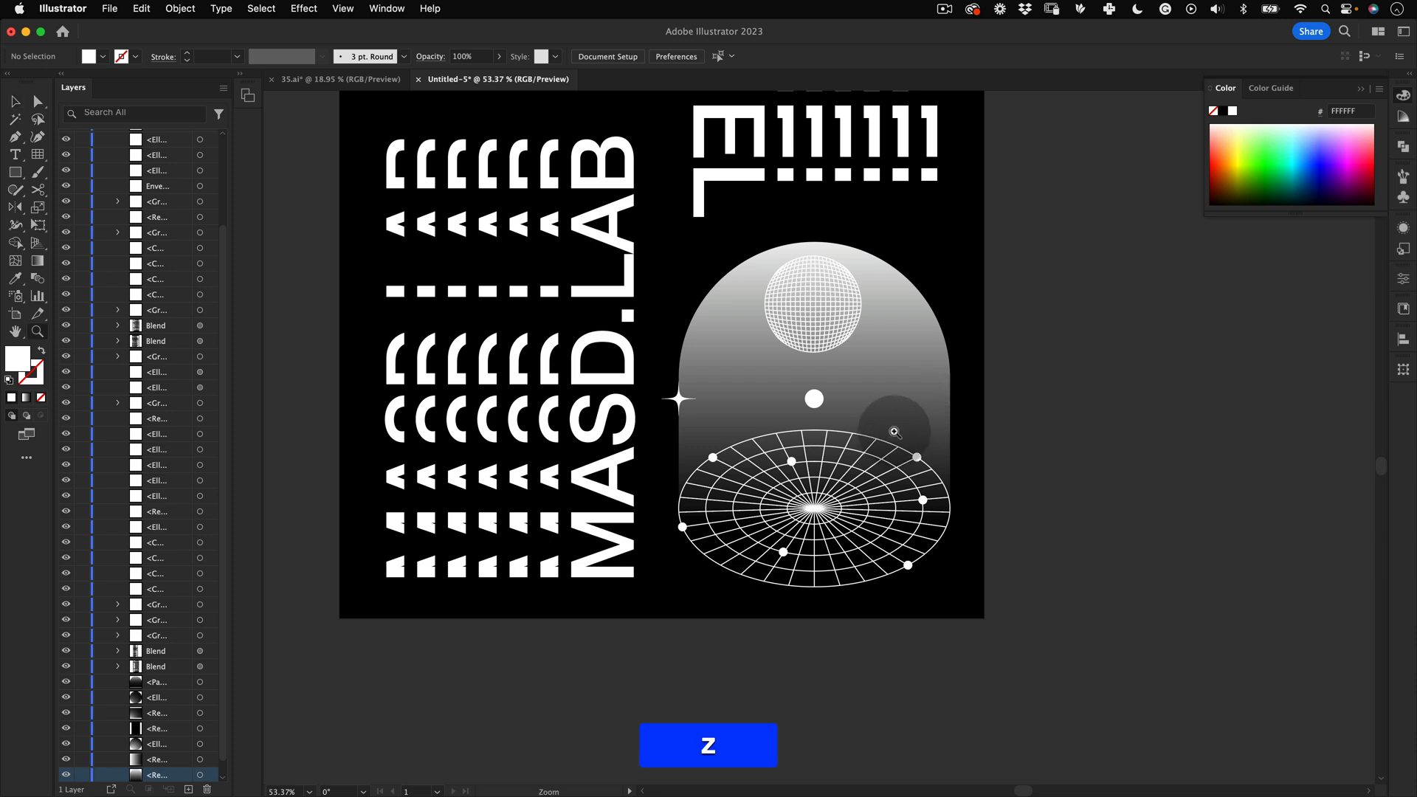
pyautogui.press('BackSpace')
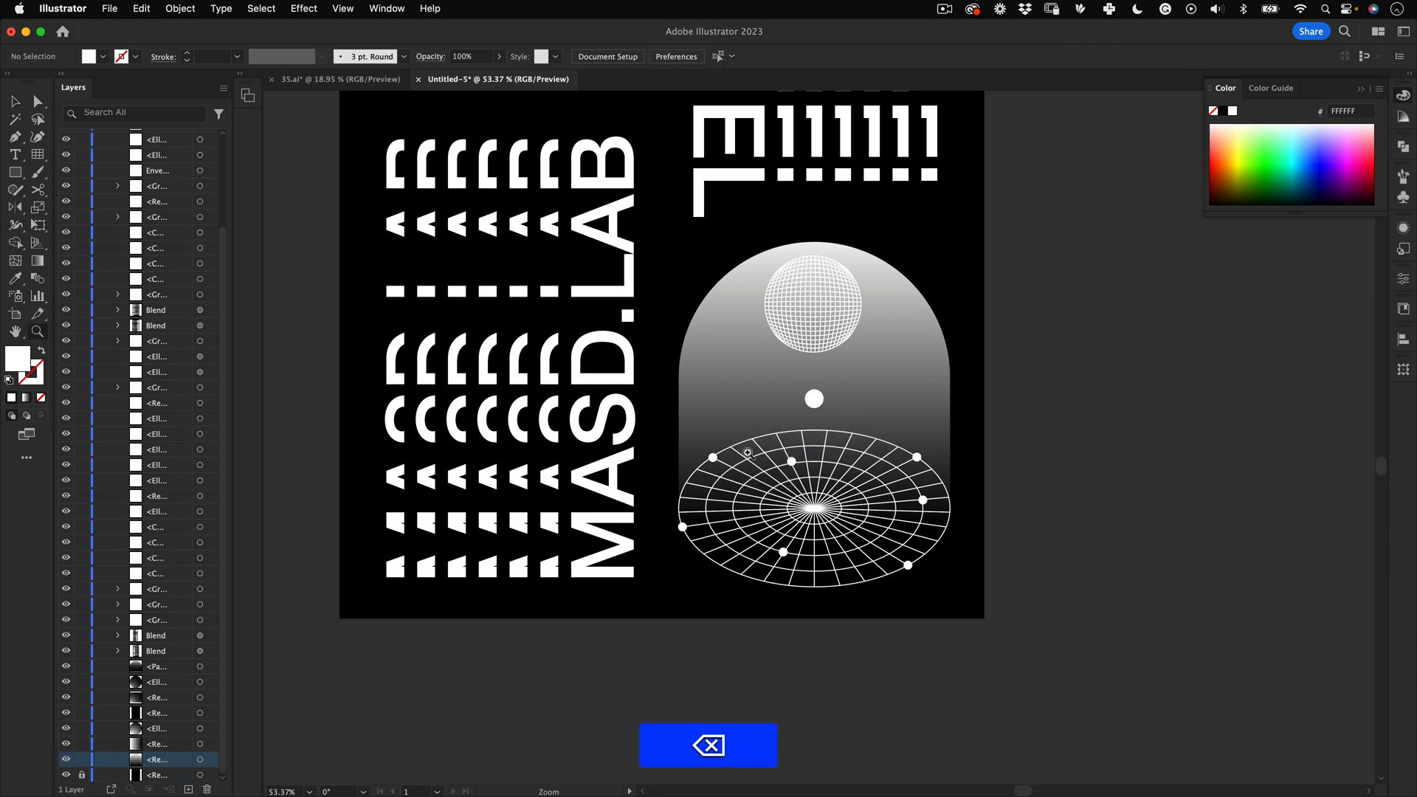
# Step: Zoom and pan to compare the poster with the reference artboard
pyautogui.press('z')
pyautogui.moveTo(751, 407); pyautogui.dragTo(561, 443)
pyautogui.press('space')
pyautogui.moveTo(390, 198); pyautogui.dragTo(467, 280)
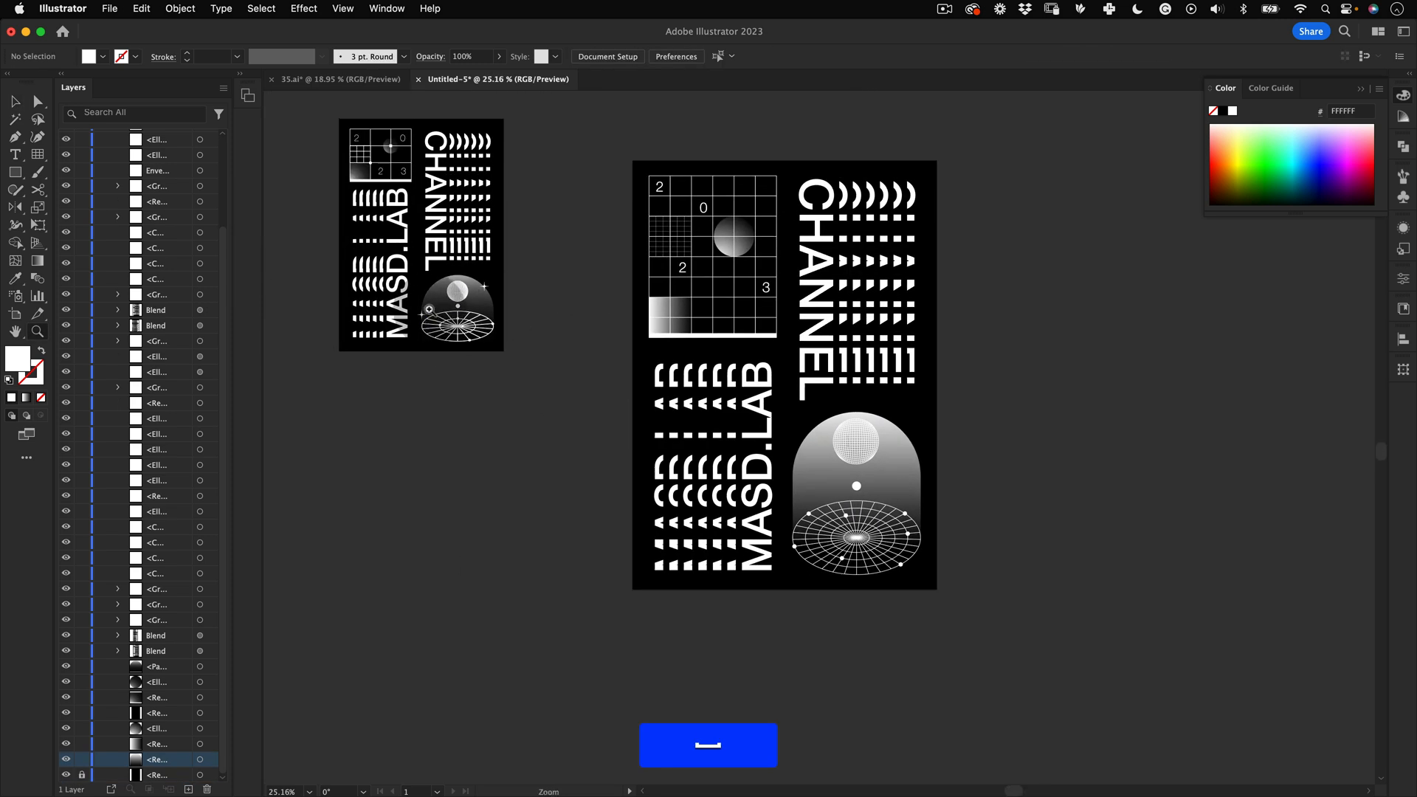
pyautogui.press('space')
pyautogui.moveTo(913, 435); pyautogui.dragTo(804, 345)
pyautogui.press('z')
pyautogui.press('space')
pyautogui.moveTo(755, 337); pyautogui.dragTo(814, 543)
pyautogui.press('space')
pyautogui.moveTo(614, 444); pyautogui.dragTo(929, 481)
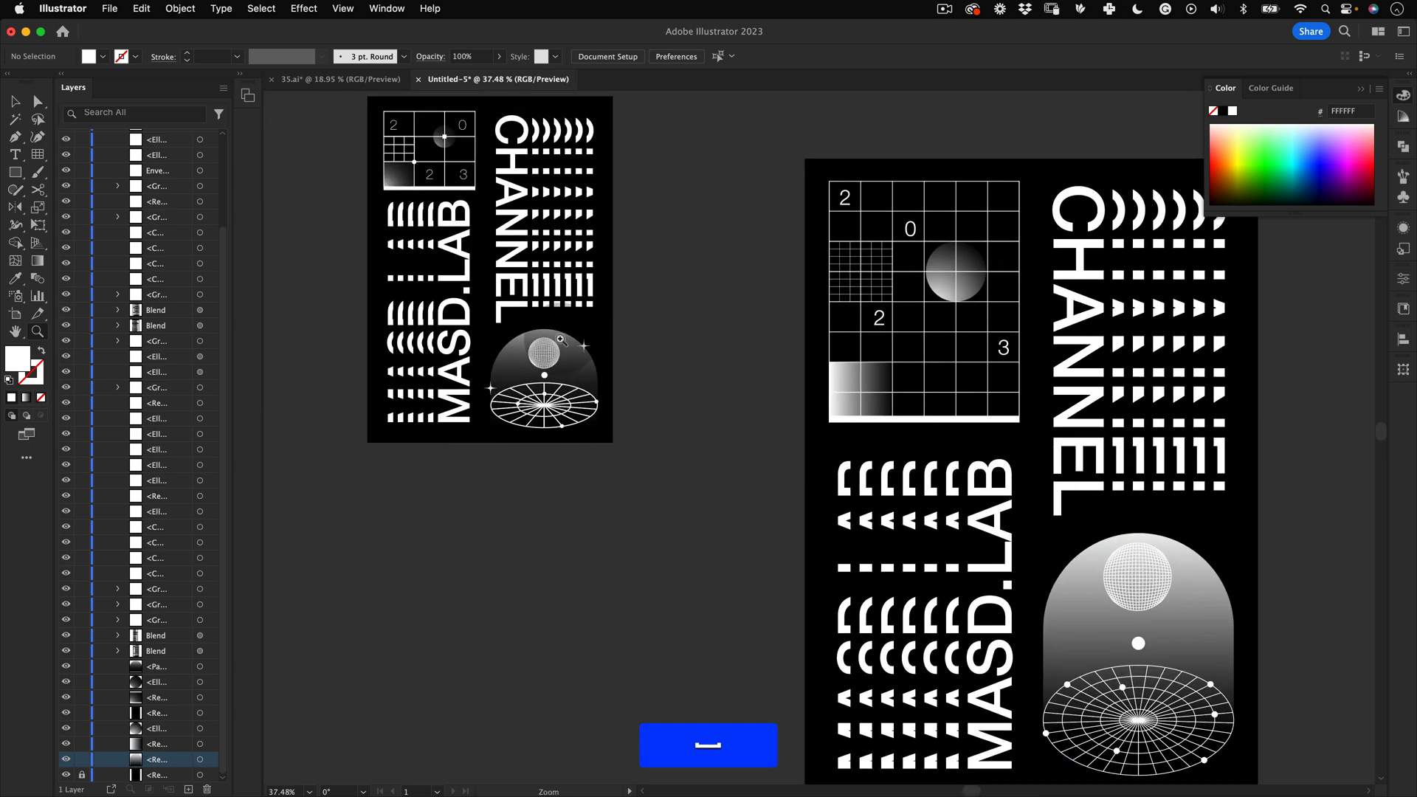
pyautogui.press('z')
pyautogui.moveTo(561, 340); pyautogui.dragTo(524, 369)
pyautogui.press('space')
pyautogui.moveTo(605, 302); pyautogui.dragTo(625, 489)
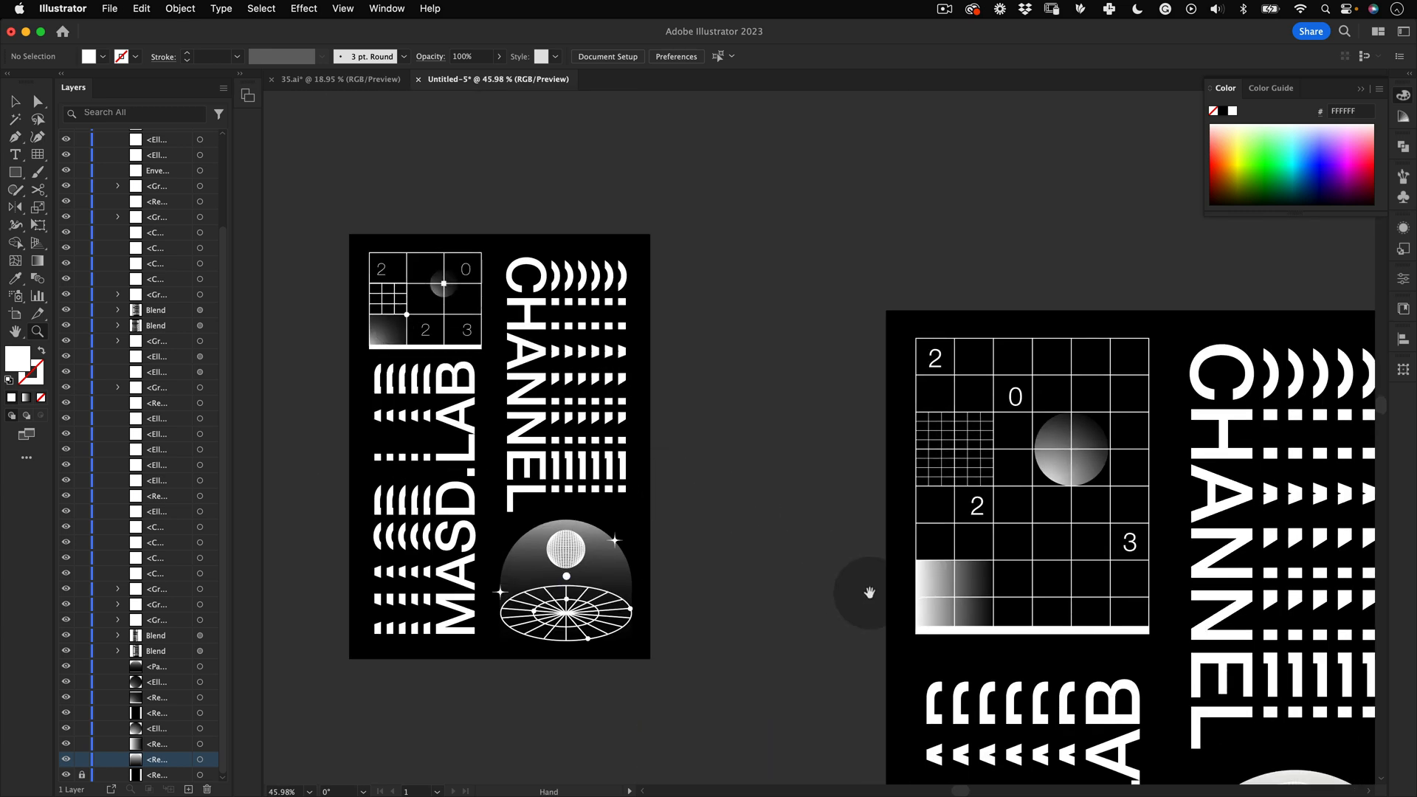
# Step: Draw a white circle about 143 px wide beside the poster with the Ellipse tool
pyautogui.moveTo(819, 541); pyautogui.dragTo(334, 184)
pyautogui.moveTo(888, 512); pyautogui.dragTo(805, 366)
pyautogui.moveTo(777, 416); pyautogui.dragTo(790, 416)
pyautogui.moveTo(15, 172)
pyautogui.mouseDown()
pyautogui.moveTo(49, 168)
pyautogui.moveTo(80, 212)
pyautogui.mouseUp()
pyautogui.moveTo(1015, 318); pyautogui.dragTo(1056, 310)
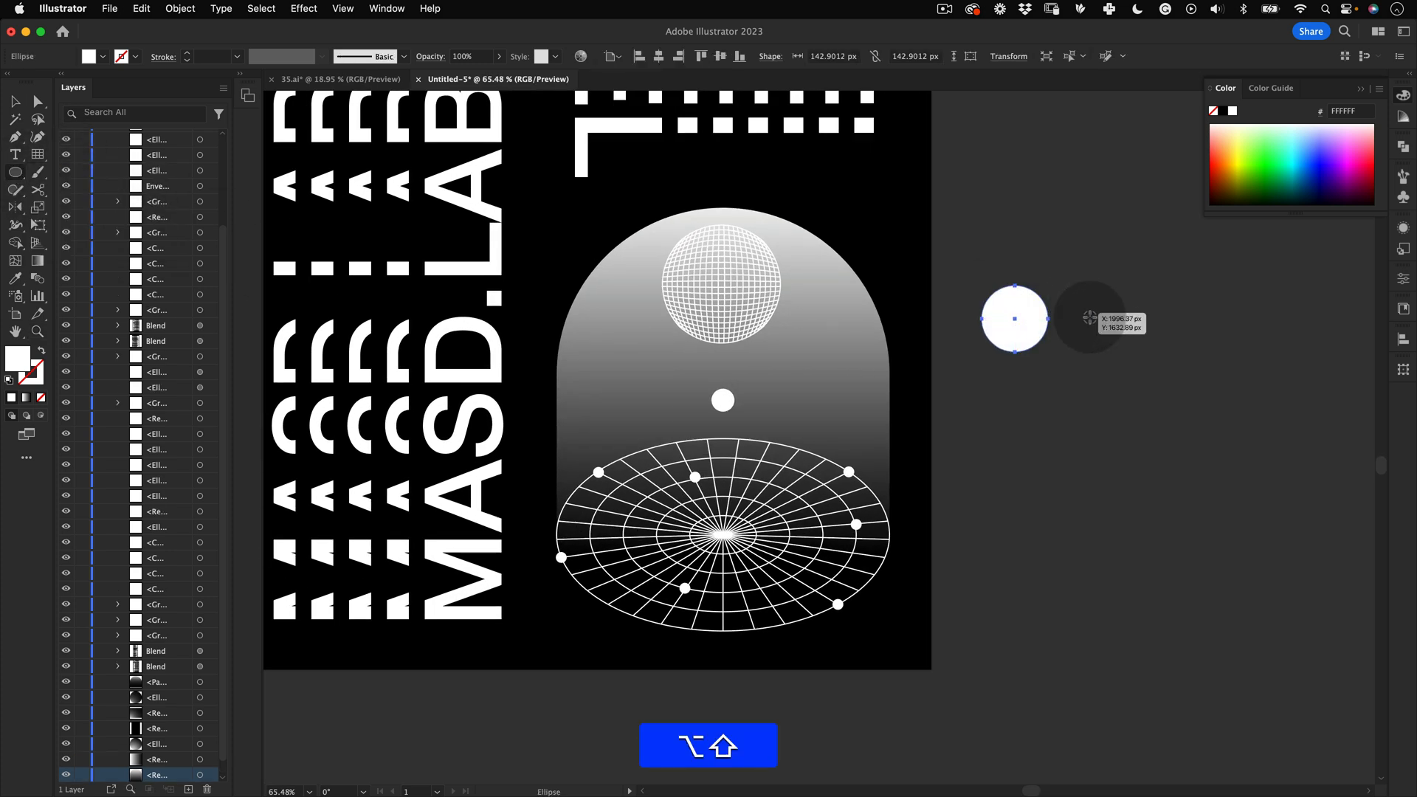
# Step: Apply a Pucker & Bloat effect of -95% to the circle to make a four-point sparkle
pyautogui.click(316, 10)
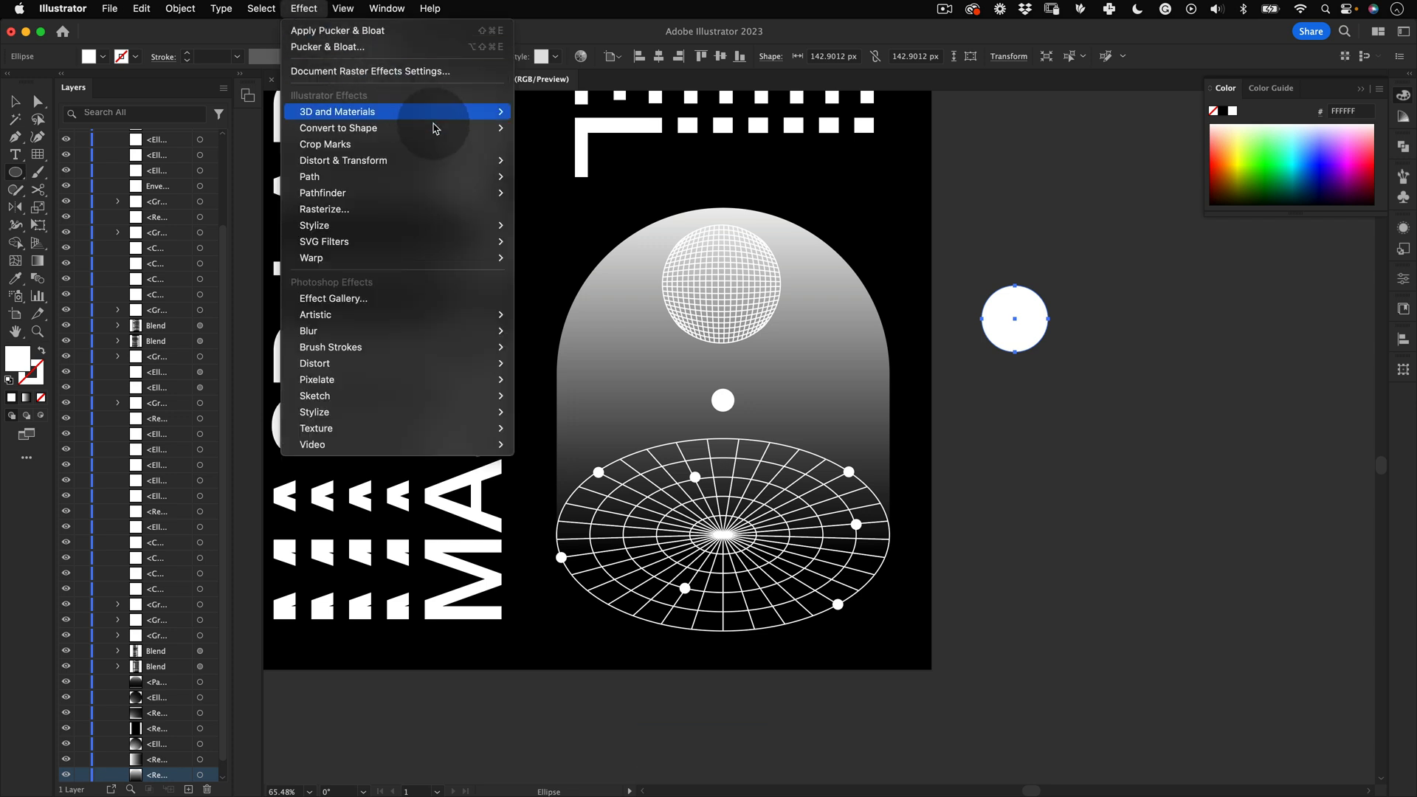
pyautogui.moveTo(452, 160)
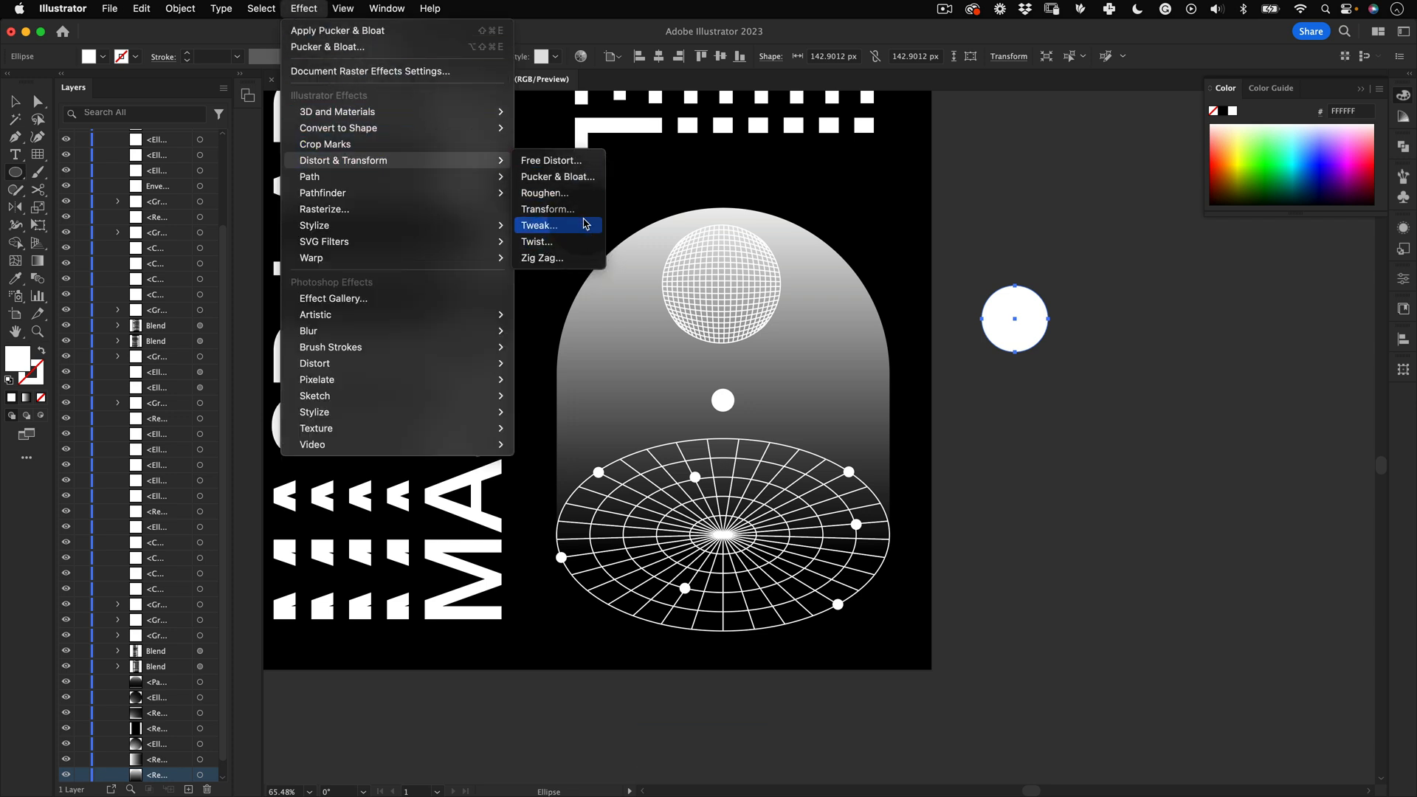
pyautogui.click(584, 177)
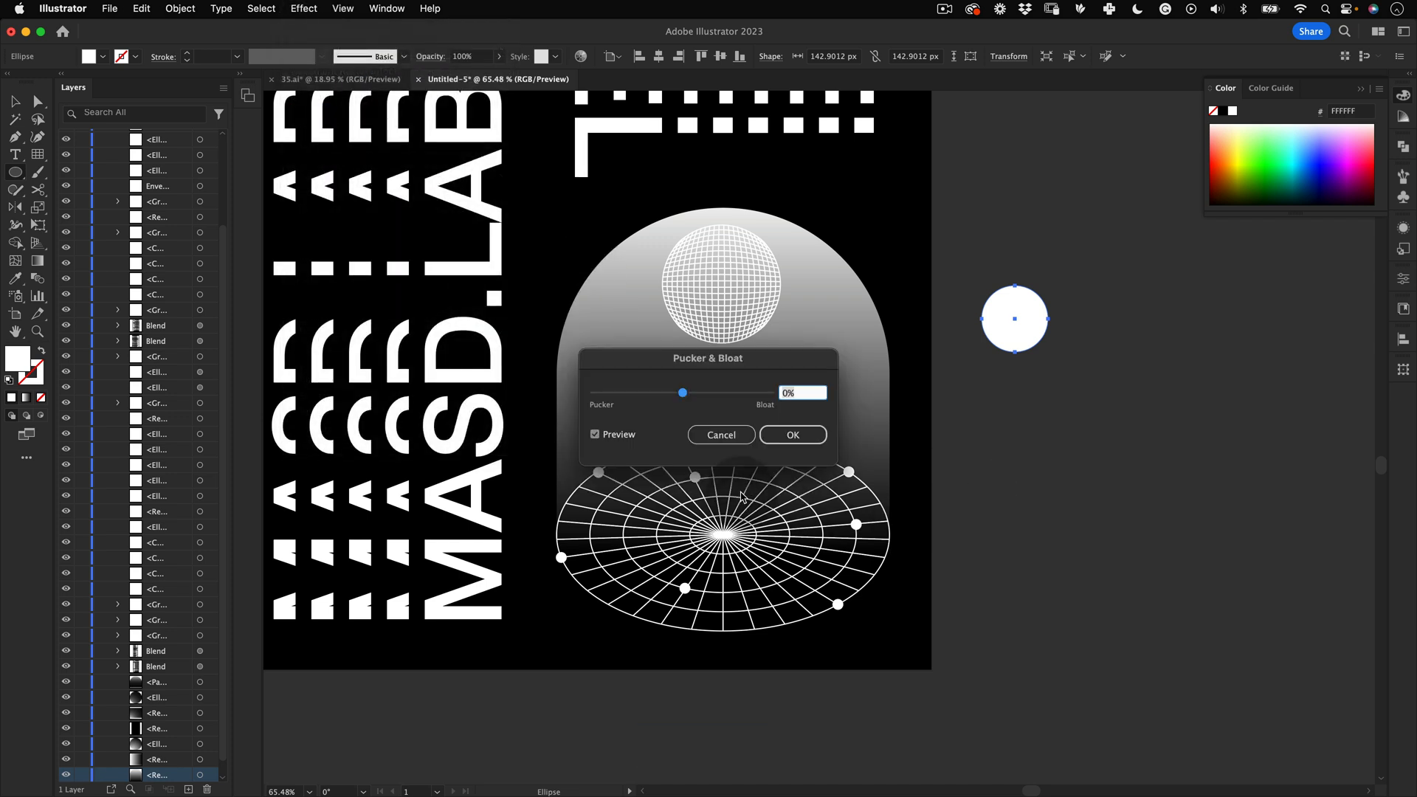
pyautogui.write('-20')
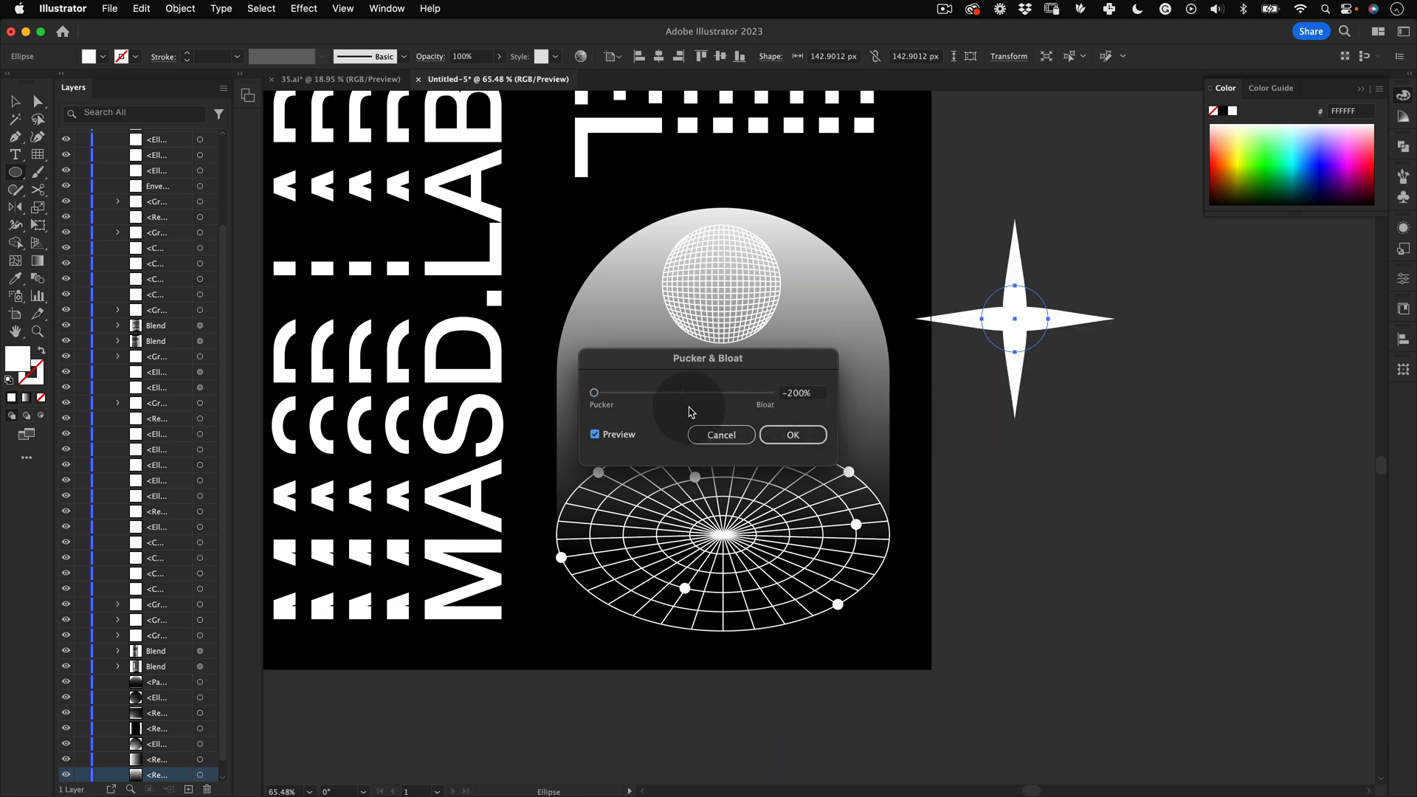
pyautogui.doubleClick(800, 394)
pyautogui.write('-95')
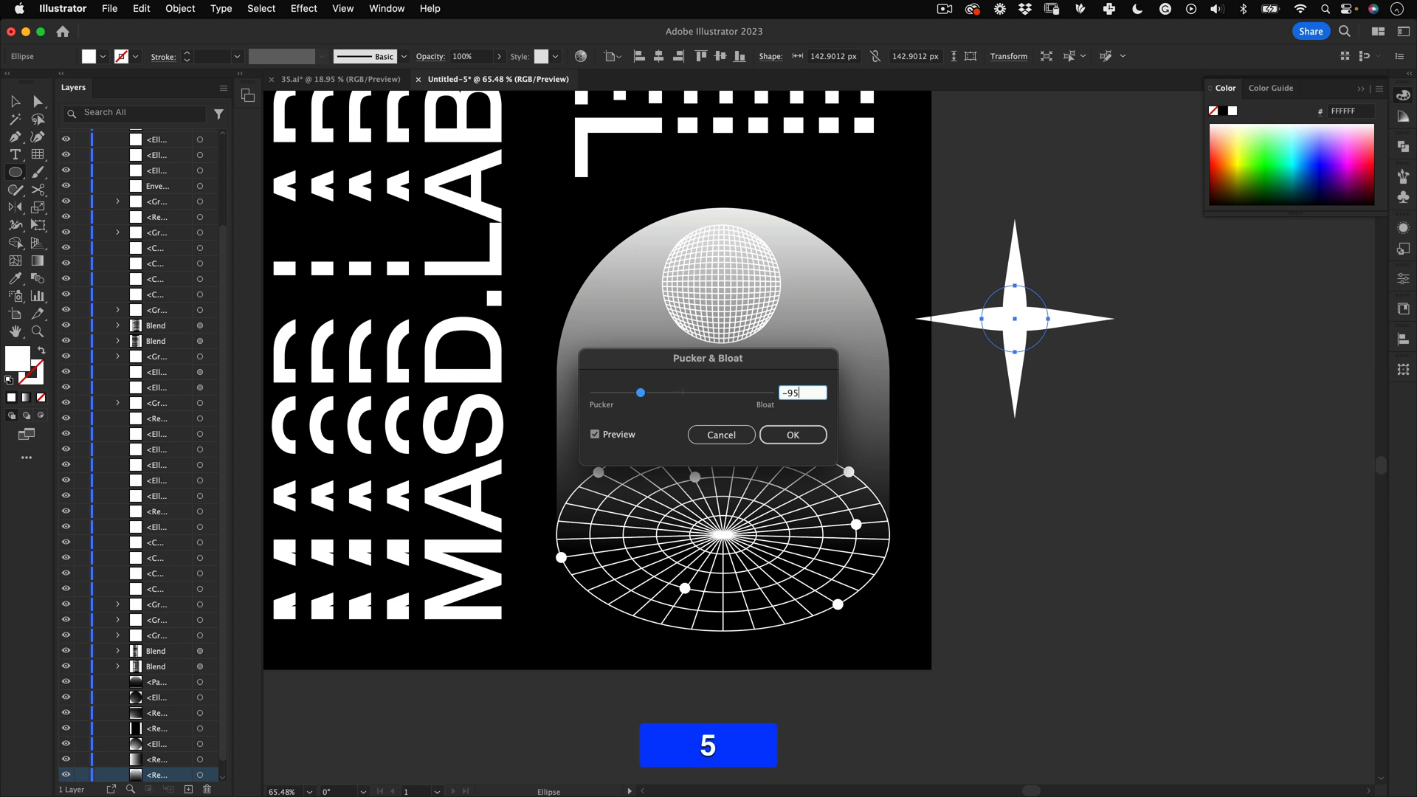
pyautogui.press('Tab')
pyautogui.click(812, 441)
# Step: Shrink the sparkle to about 49 px and place copies at the arch's top right, left side and below the disc
pyautogui.press('e')
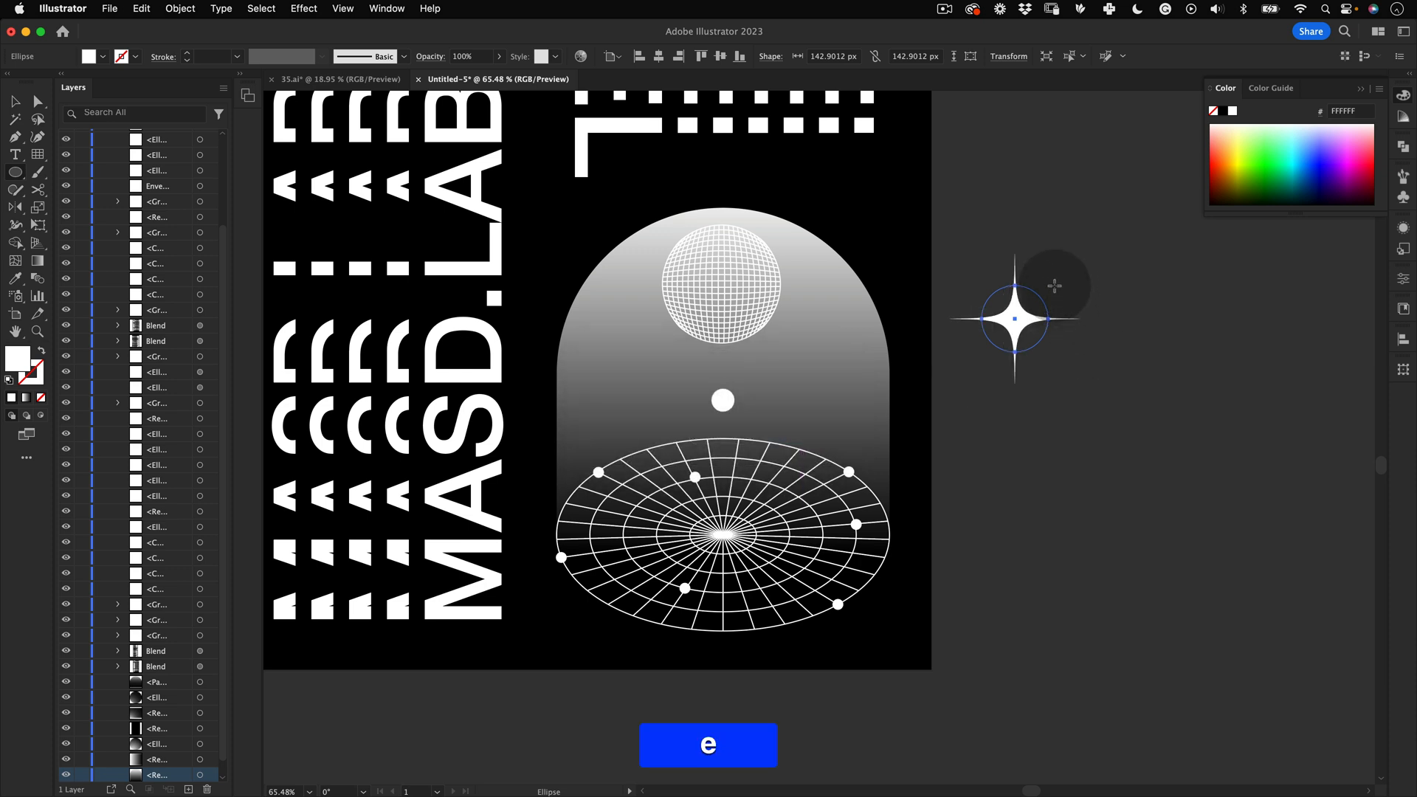
pyautogui.moveTo(1047, 284); pyautogui.dragTo(833, 247)
pyautogui.press('v')
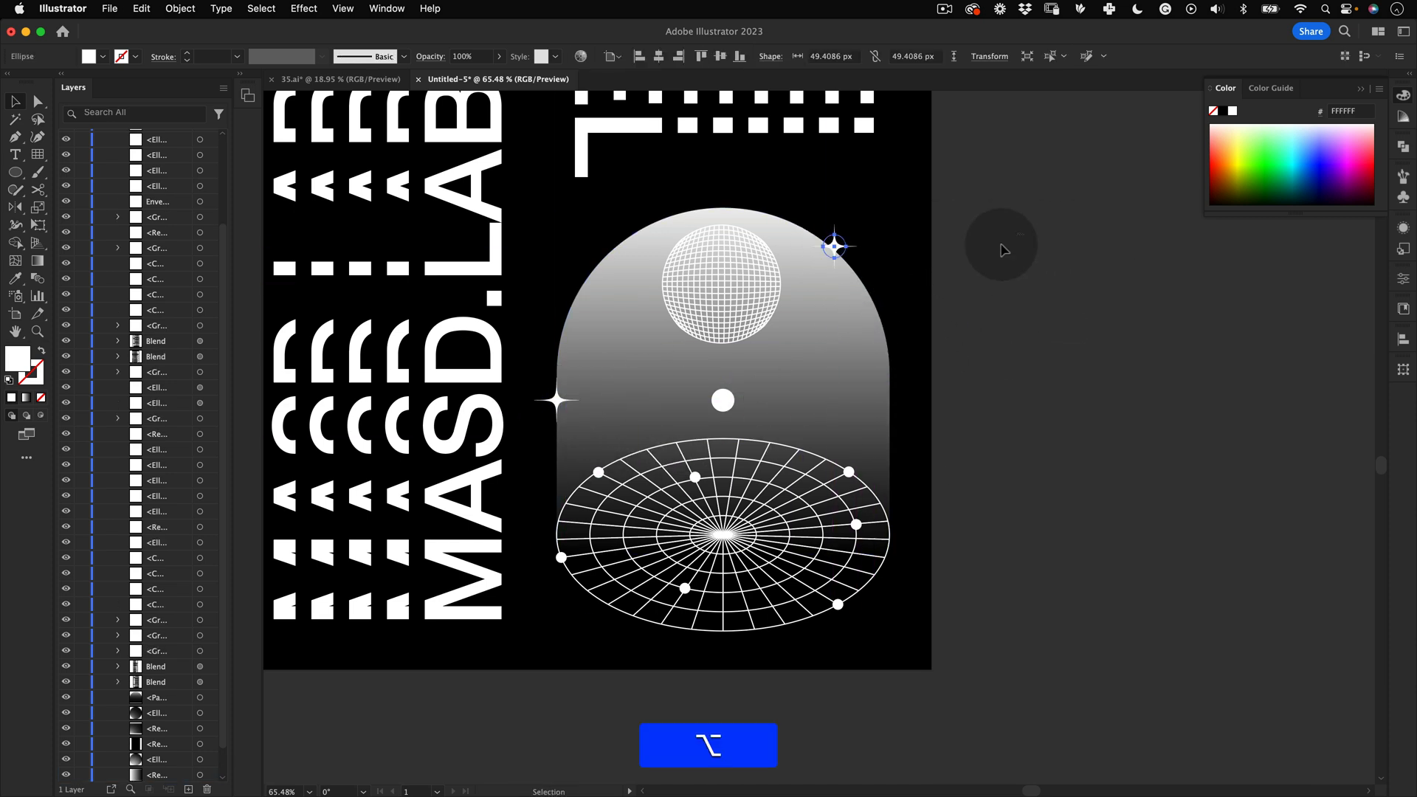
pyautogui.click(1000, 245)
pyautogui.press('z')
pyautogui.moveTo(943, 321); pyautogui.dragTo(788, 583)
pyautogui.press('v')
pyautogui.press('z')
pyautogui.moveTo(931, 473); pyautogui.dragTo(831, 472)
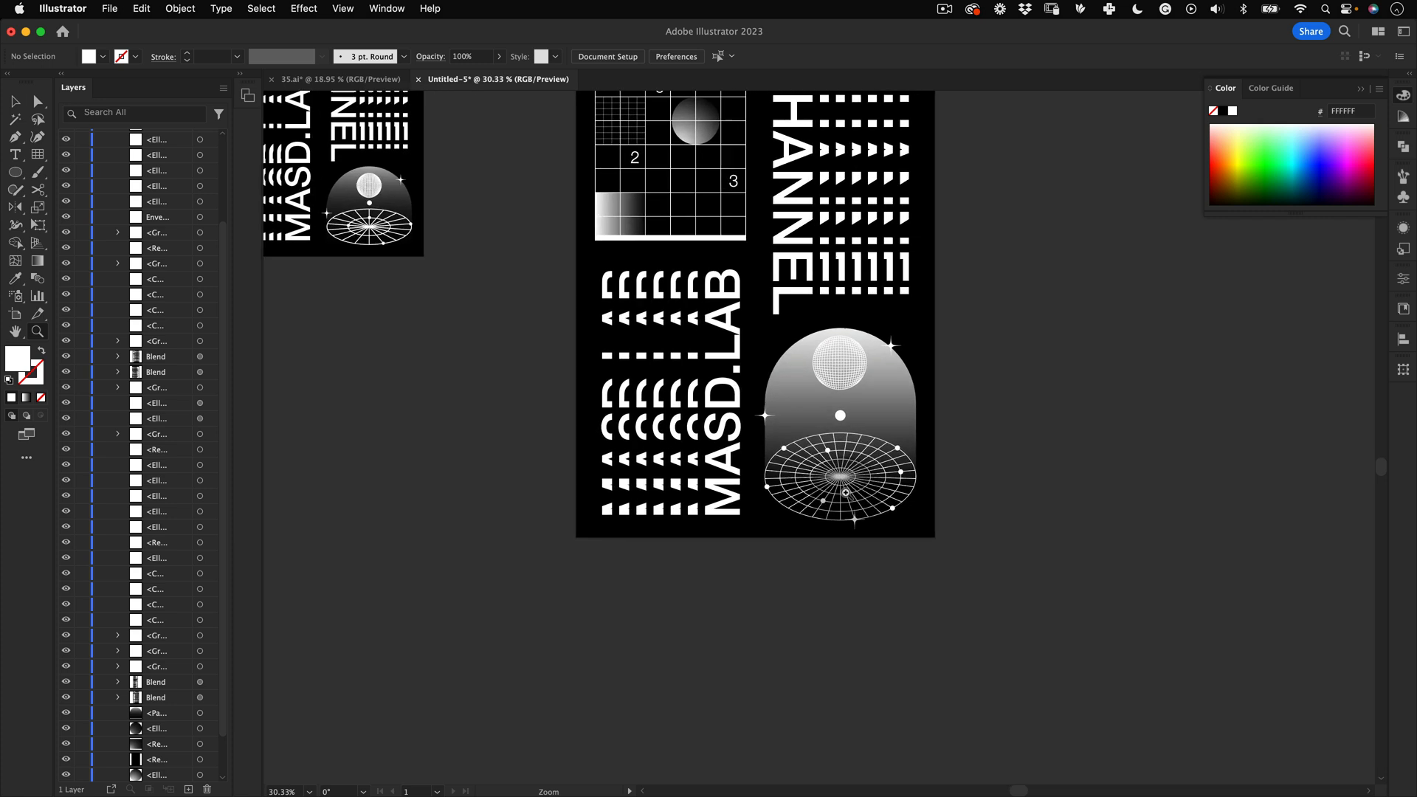
# Step: Draw small white squares, about 15 to 33 px, on several line intersections of the grid
pyautogui.press('space')
pyautogui.moveTo(886, 402); pyautogui.dragTo(929, 574)
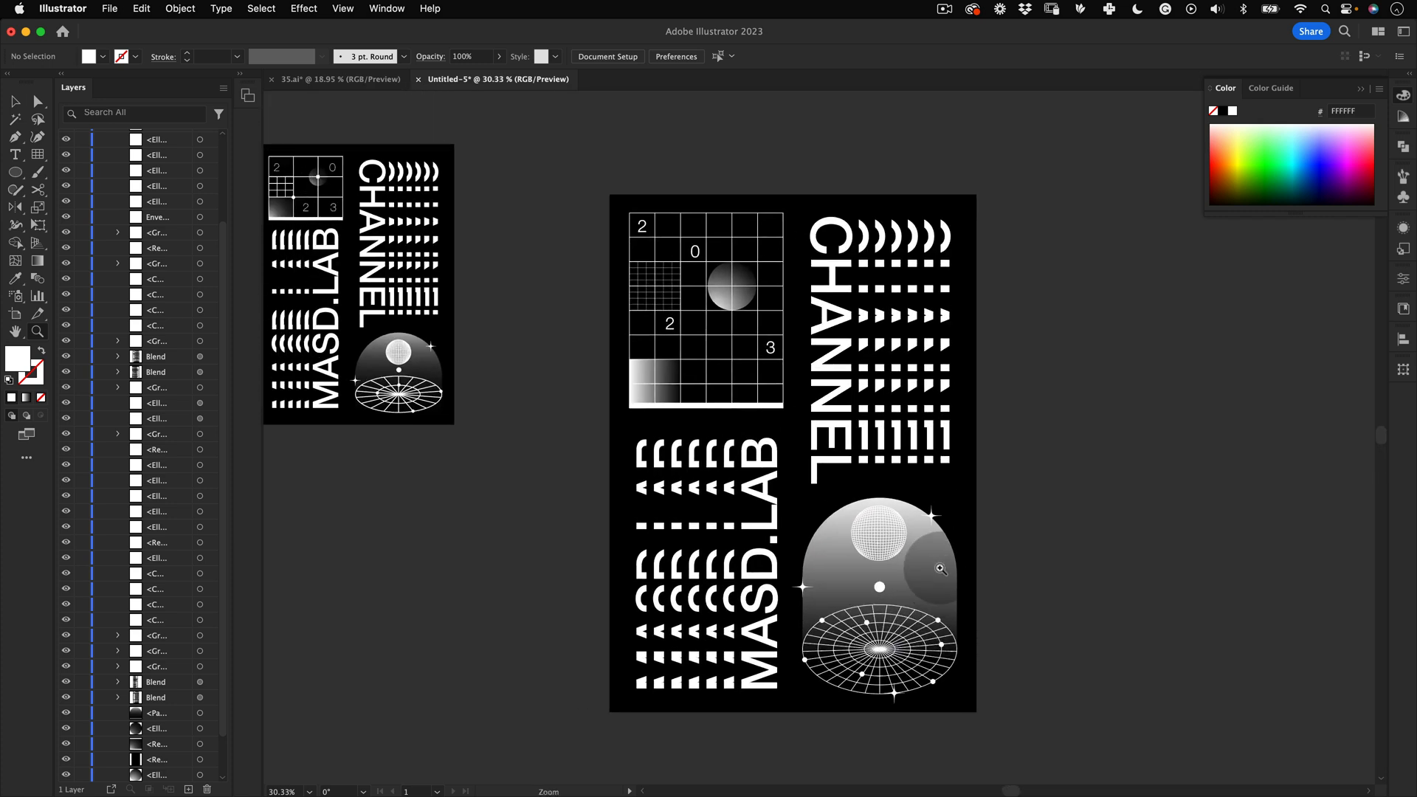
pyautogui.press('space')
pyautogui.moveTo(803, 461); pyautogui.dragTo(859, 472)
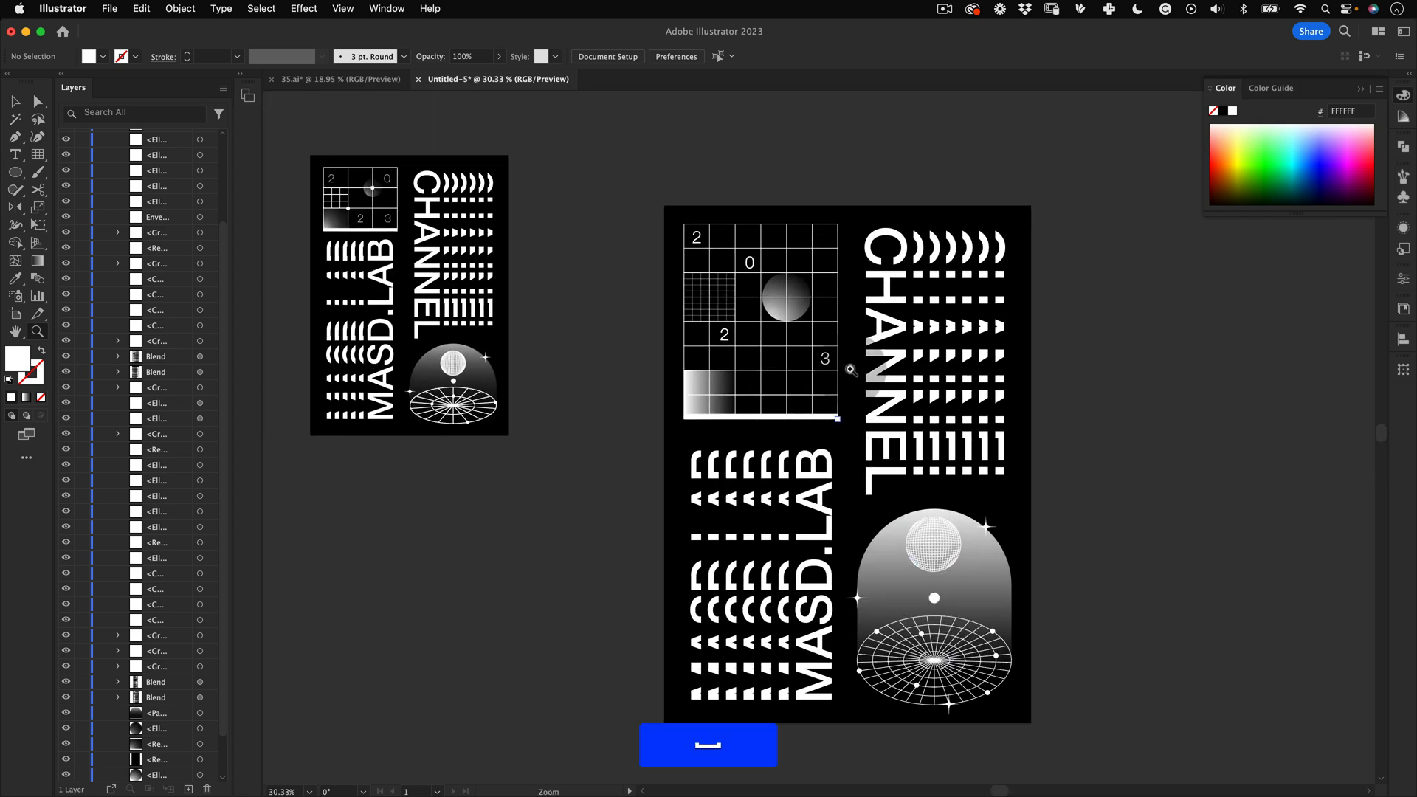
pyautogui.press('z')
pyautogui.moveTo(784, 318); pyautogui.dragTo(997, 257)
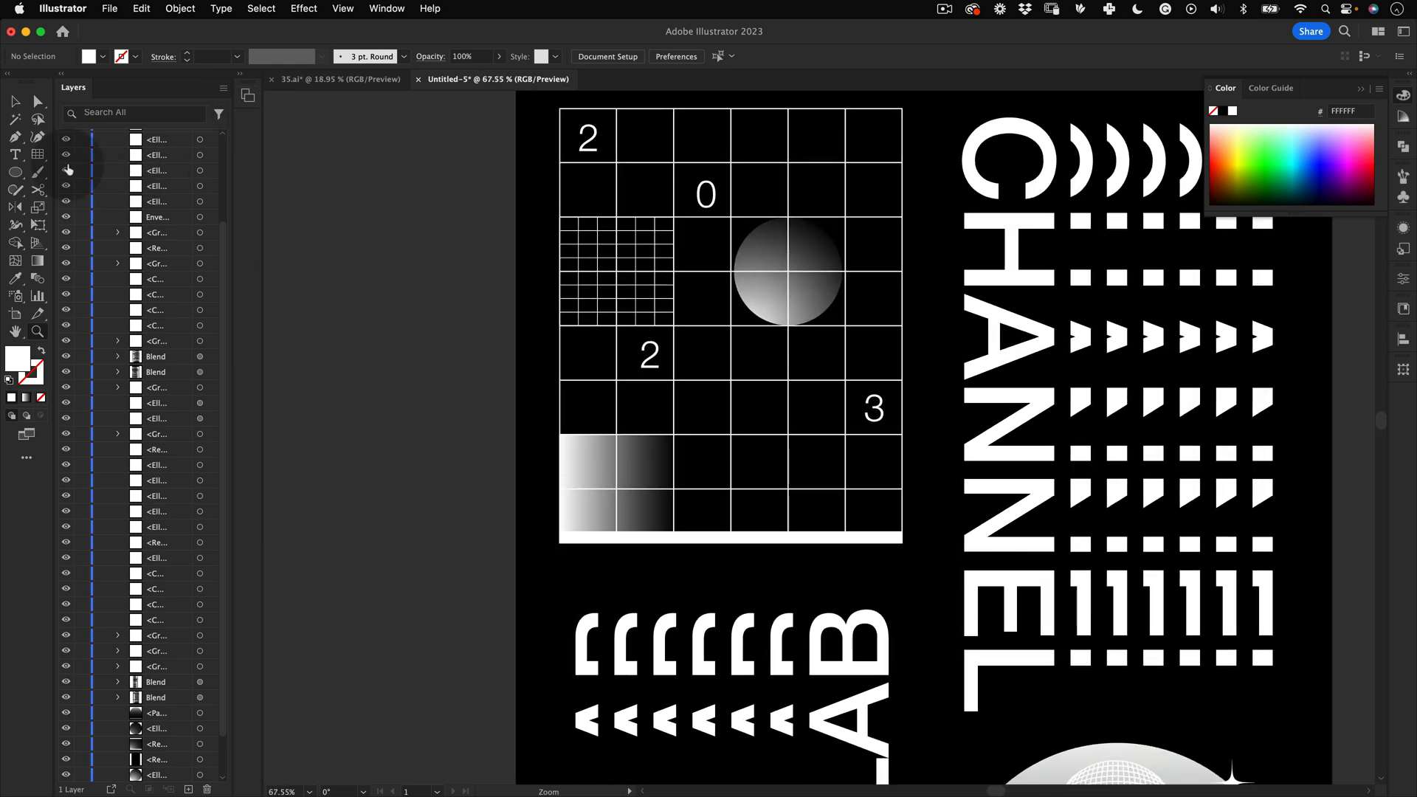
pyautogui.click(15, 172)
pyautogui.click(55, 146)
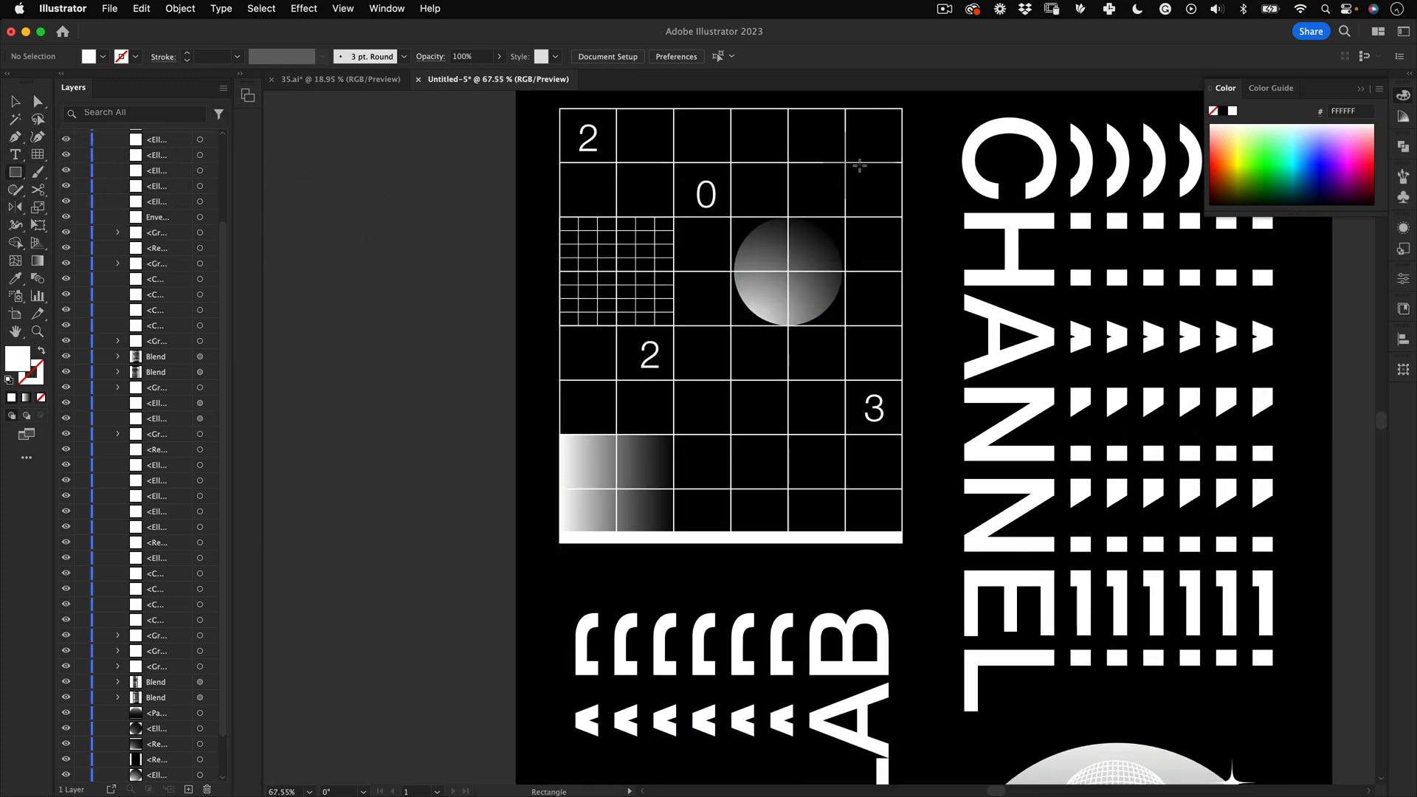
pyautogui.moveTo(856, 162); pyautogui.dragTo(856, 170)
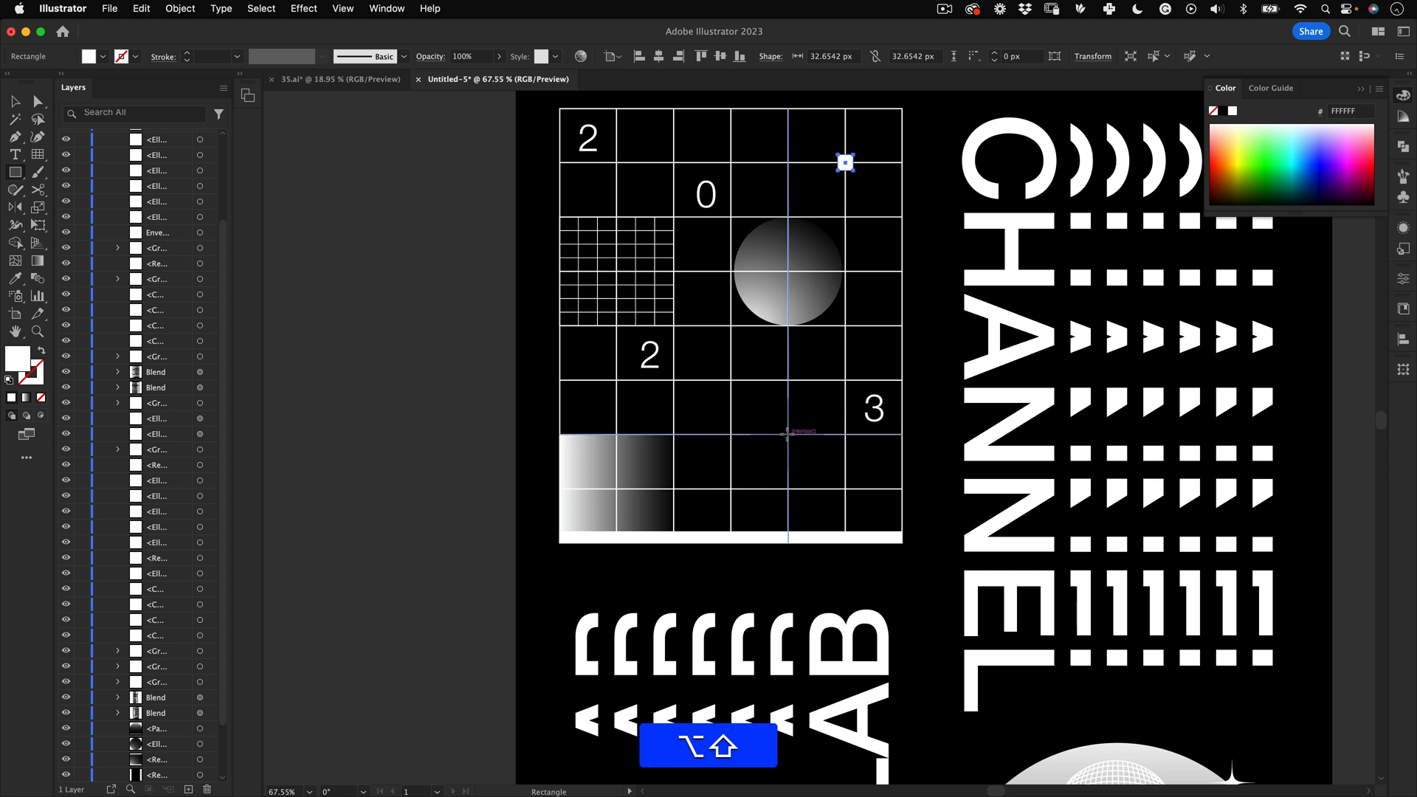
pyautogui.moveTo(787, 434); pyautogui.dragTo(792, 439)
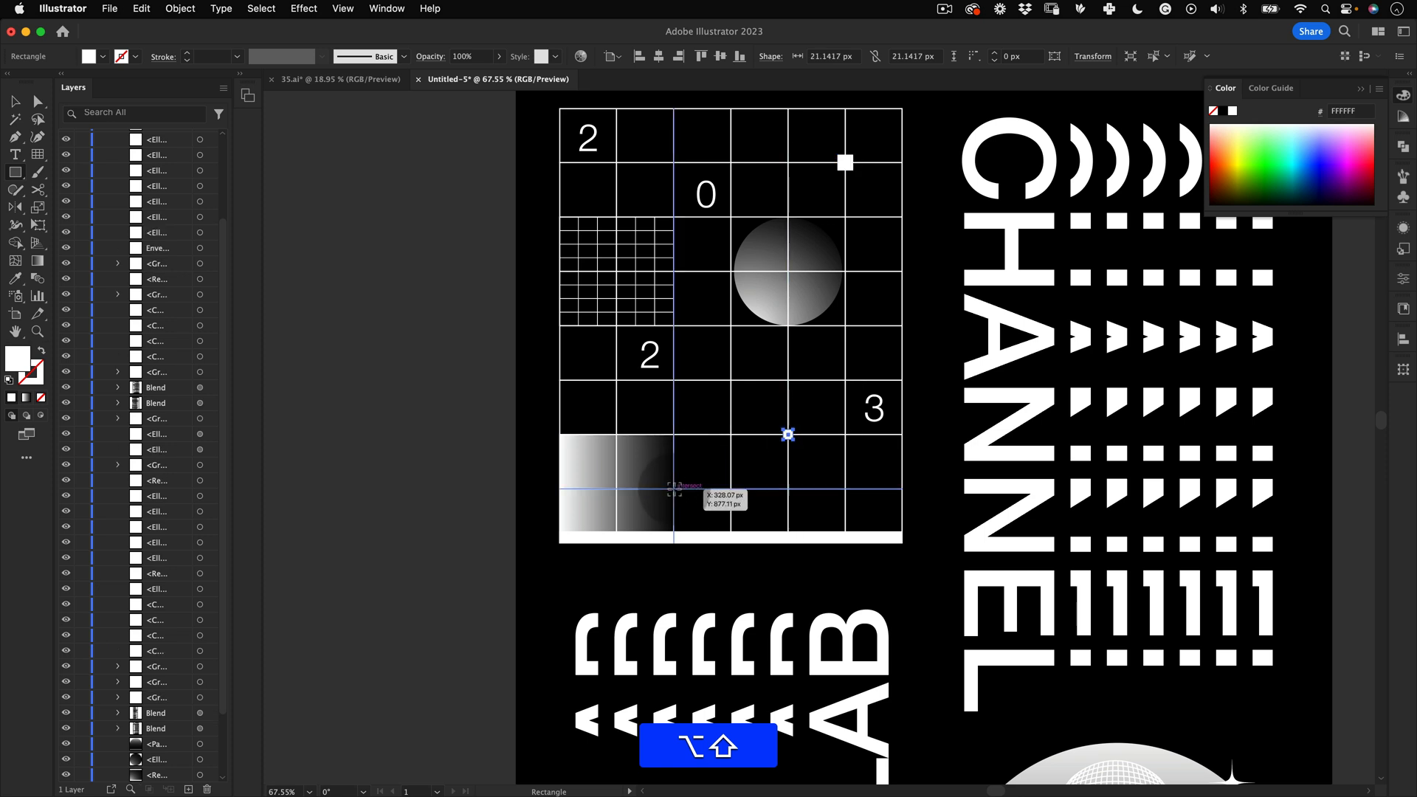
pyautogui.moveTo(673, 487); pyautogui.dragTo(677, 492)
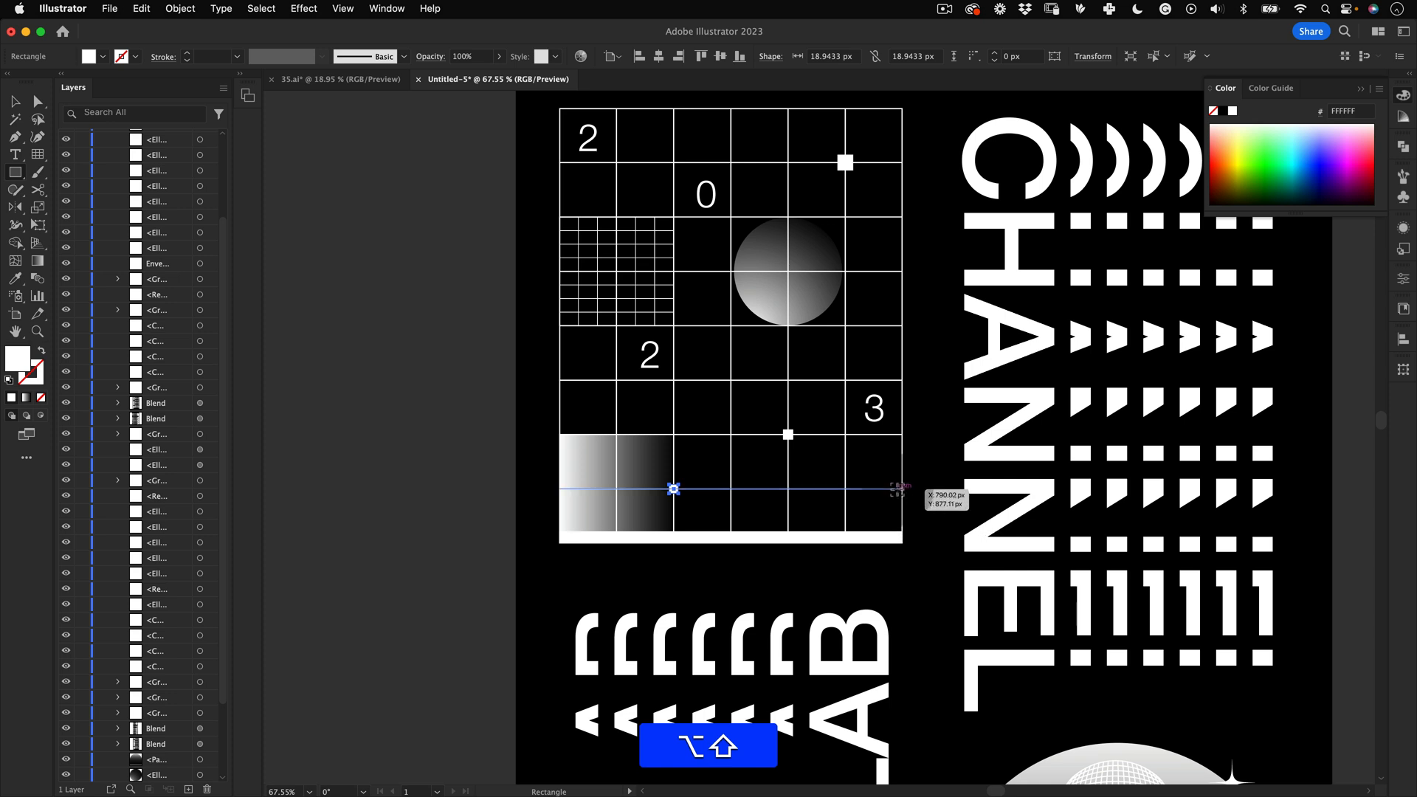
pyautogui.moveTo(903, 488); pyautogui.dragTo(905, 490)
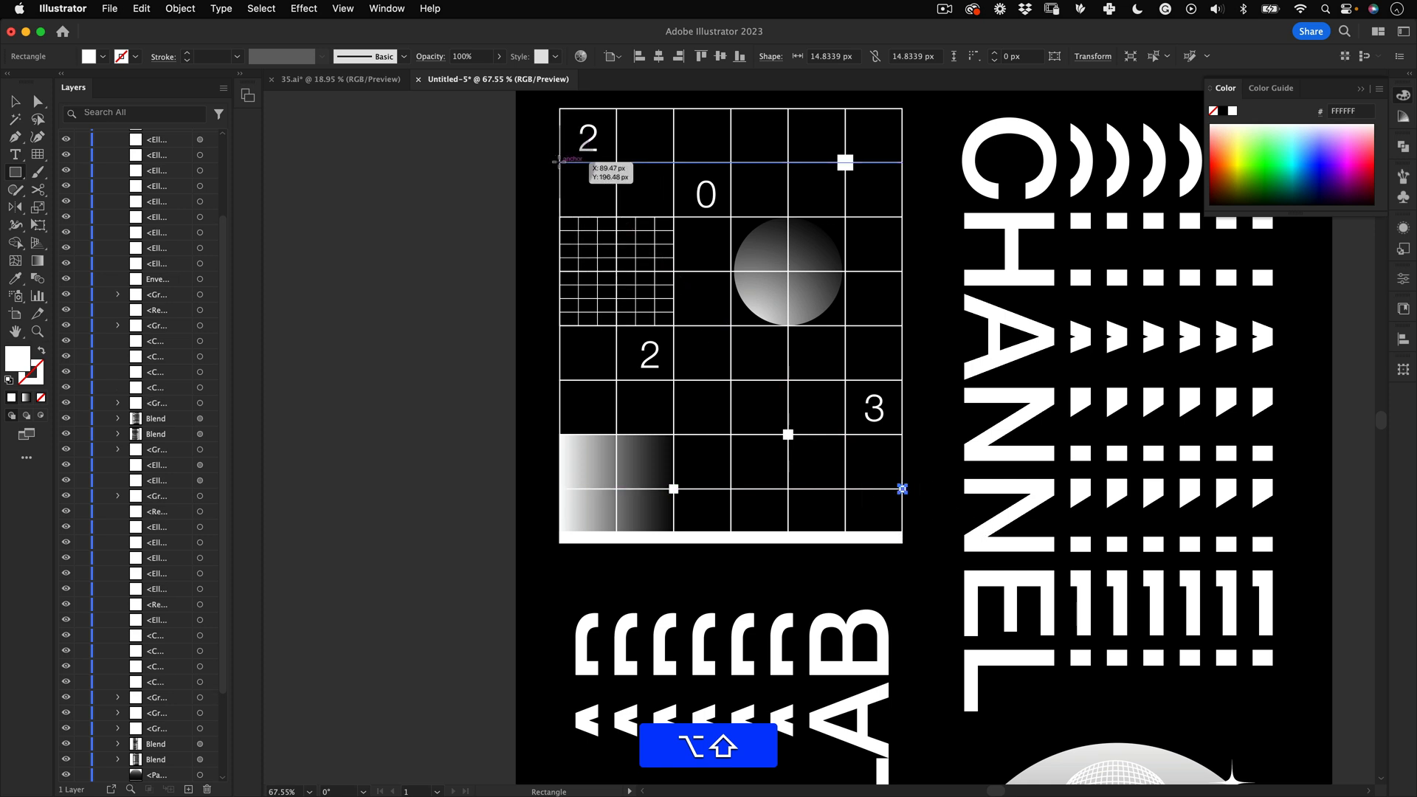
pyautogui.moveTo(559, 162); pyautogui.dragTo(558, 160)
pyautogui.hotkey('alt', 'shift', 'z')
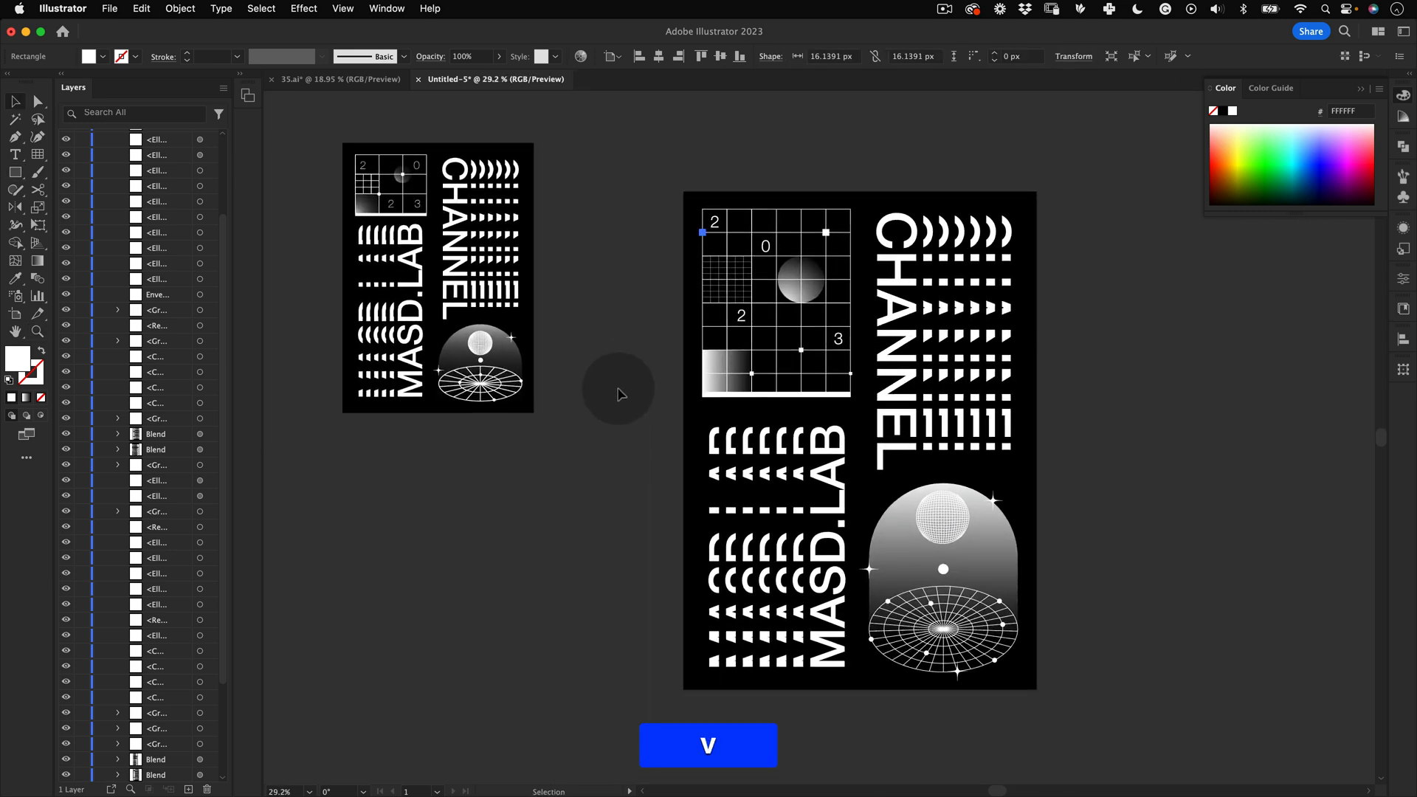
# Step: Draw a small white circle about 23 px wide on a grid line intersection with the Ellipse tool
pyautogui.press('v')
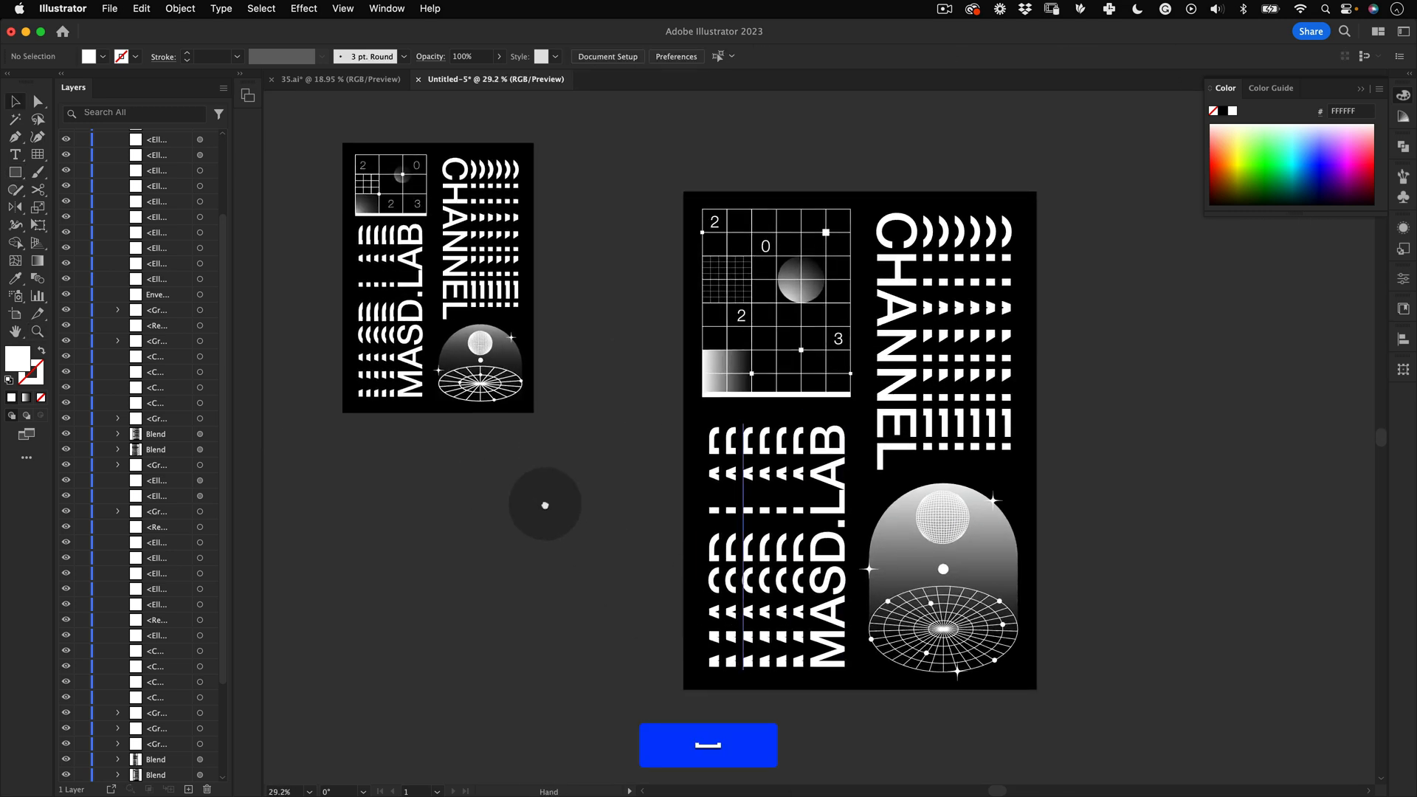
pyautogui.hscroll(2, 544, 500)
pyautogui.press('z')
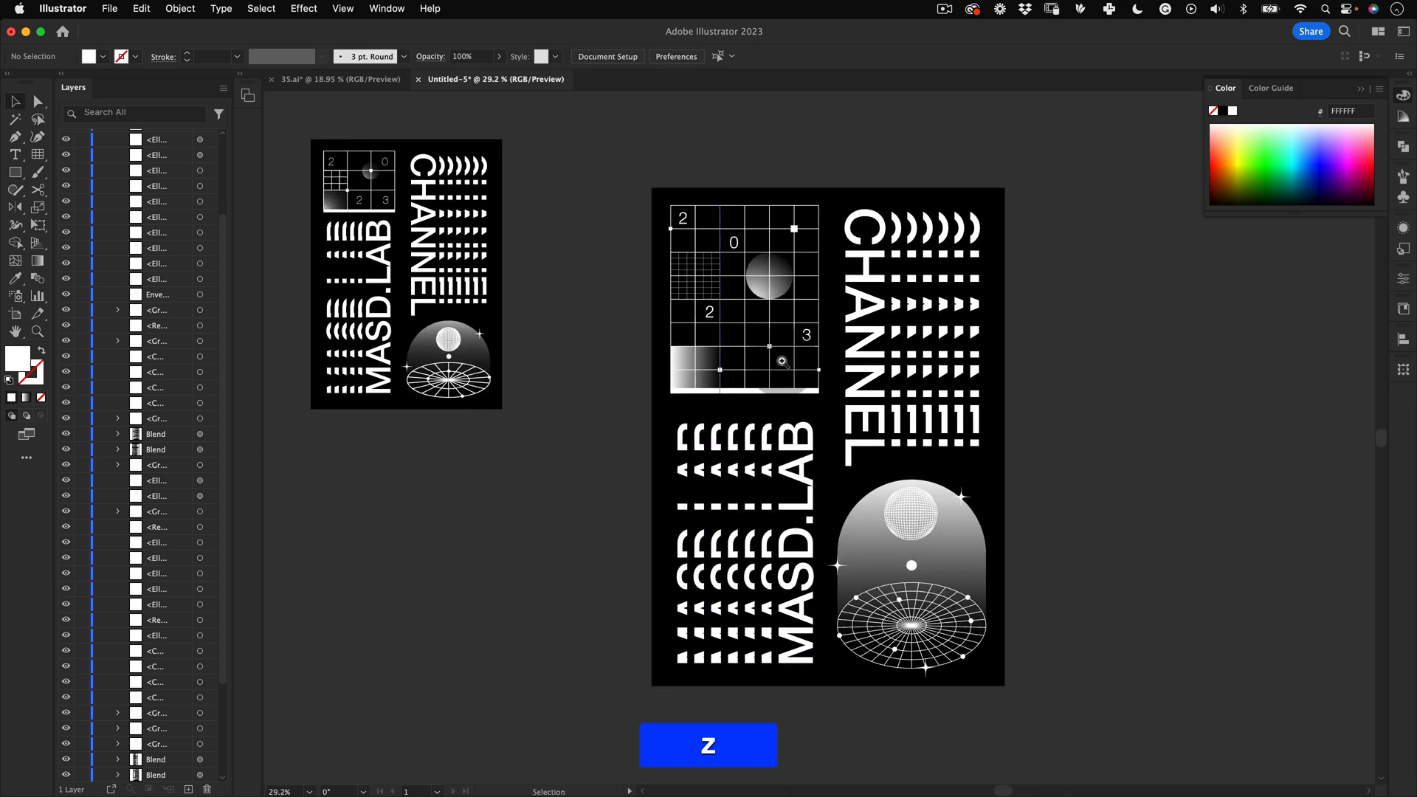
pyautogui.moveTo(763, 321); pyautogui.dragTo(801, 288)
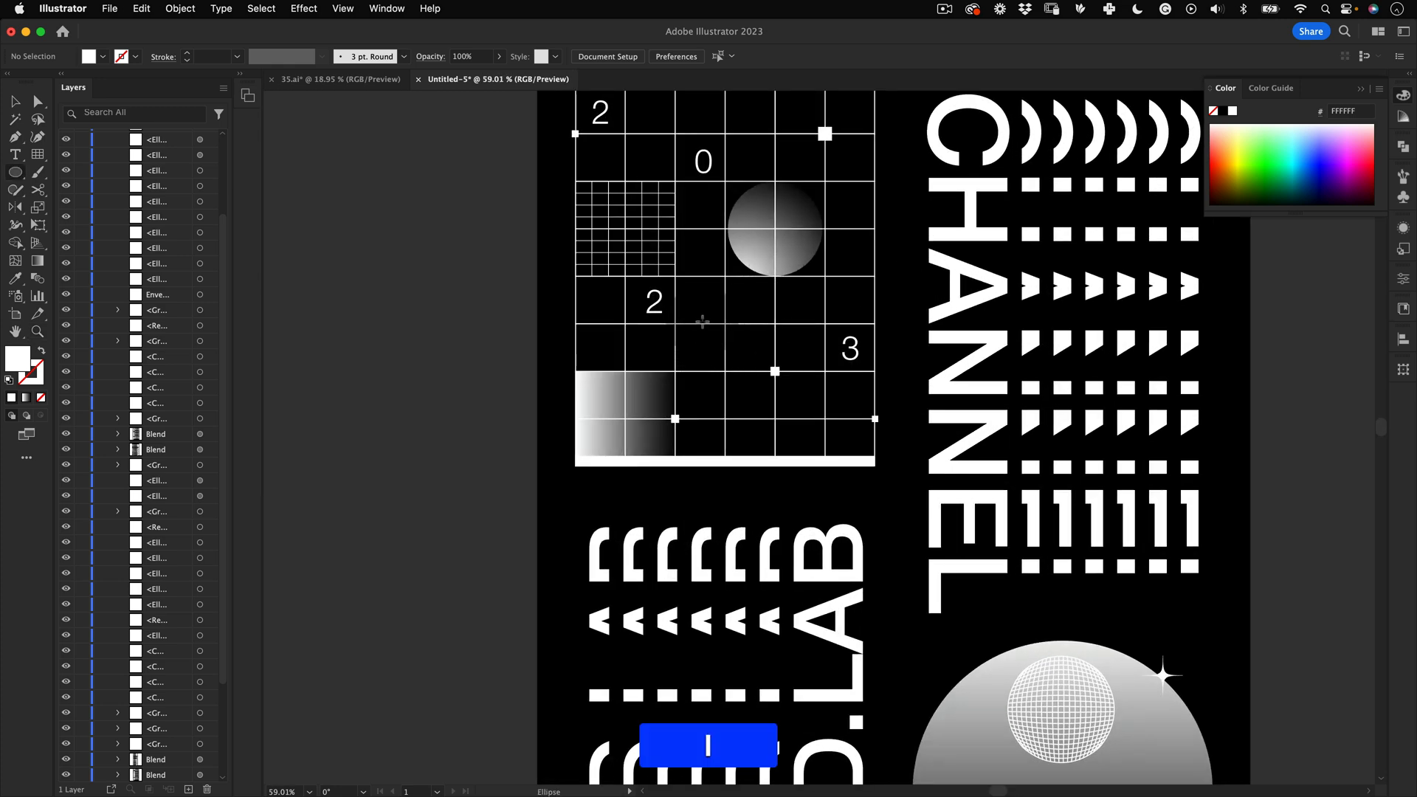
pyautogui.moveTo(731, 322); pyautogui.dragTo(806, 307)
pyautogui.press('z')
pyautogui.press('v')
pyautogui.moveTo(721, 327); pyautogui.dragTo(722, 330)
# Step: Draw a larger white circle about 48 px wide on a lower grid intersection, then deselect
pyautogui.press('z')
pyautogui.moveTo(765, 333); pyautogui.dragTo(658, 364)
pyautogui.press('l')
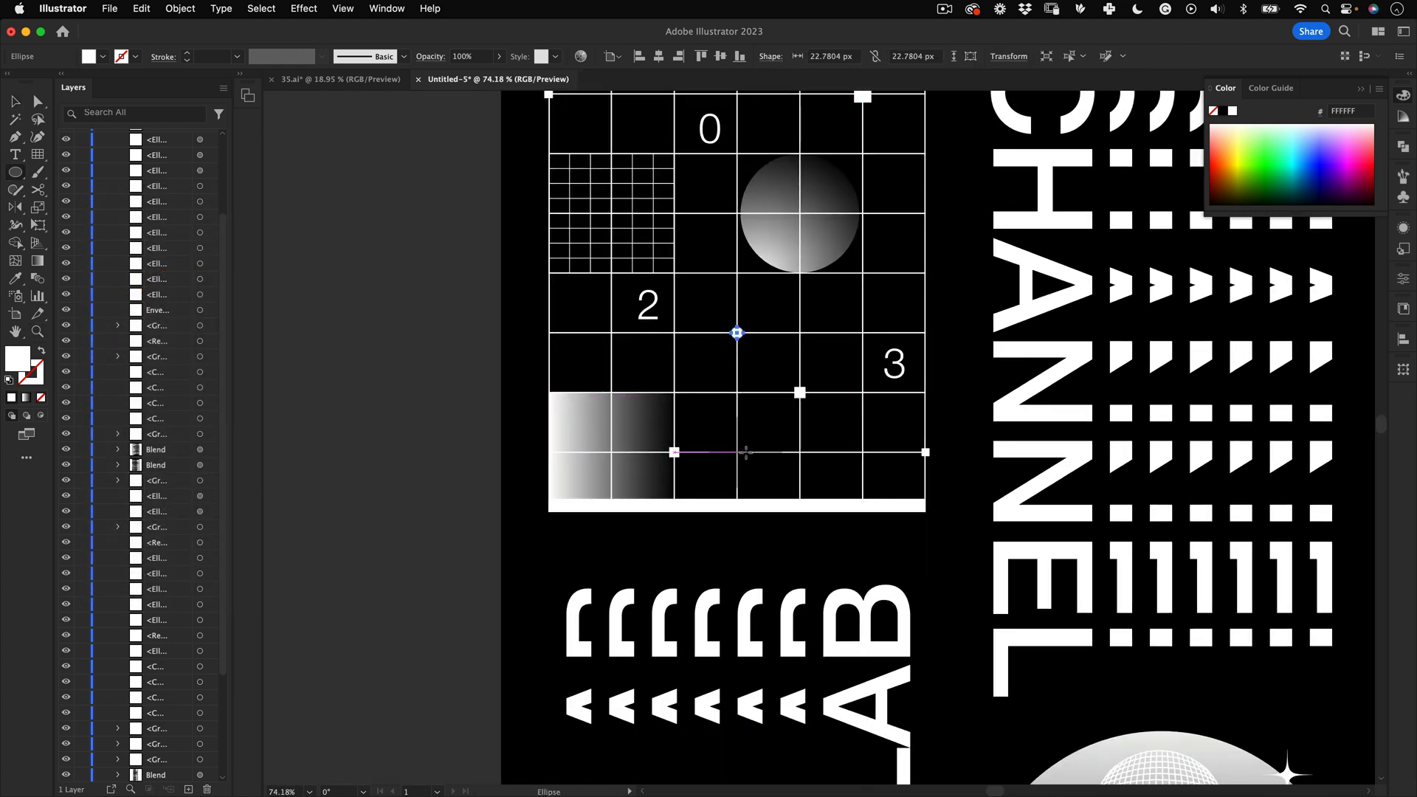
pyautogui.moveTo(738, 451); pyautogui.dragTo(825, 434)
pyautogui.press('v')
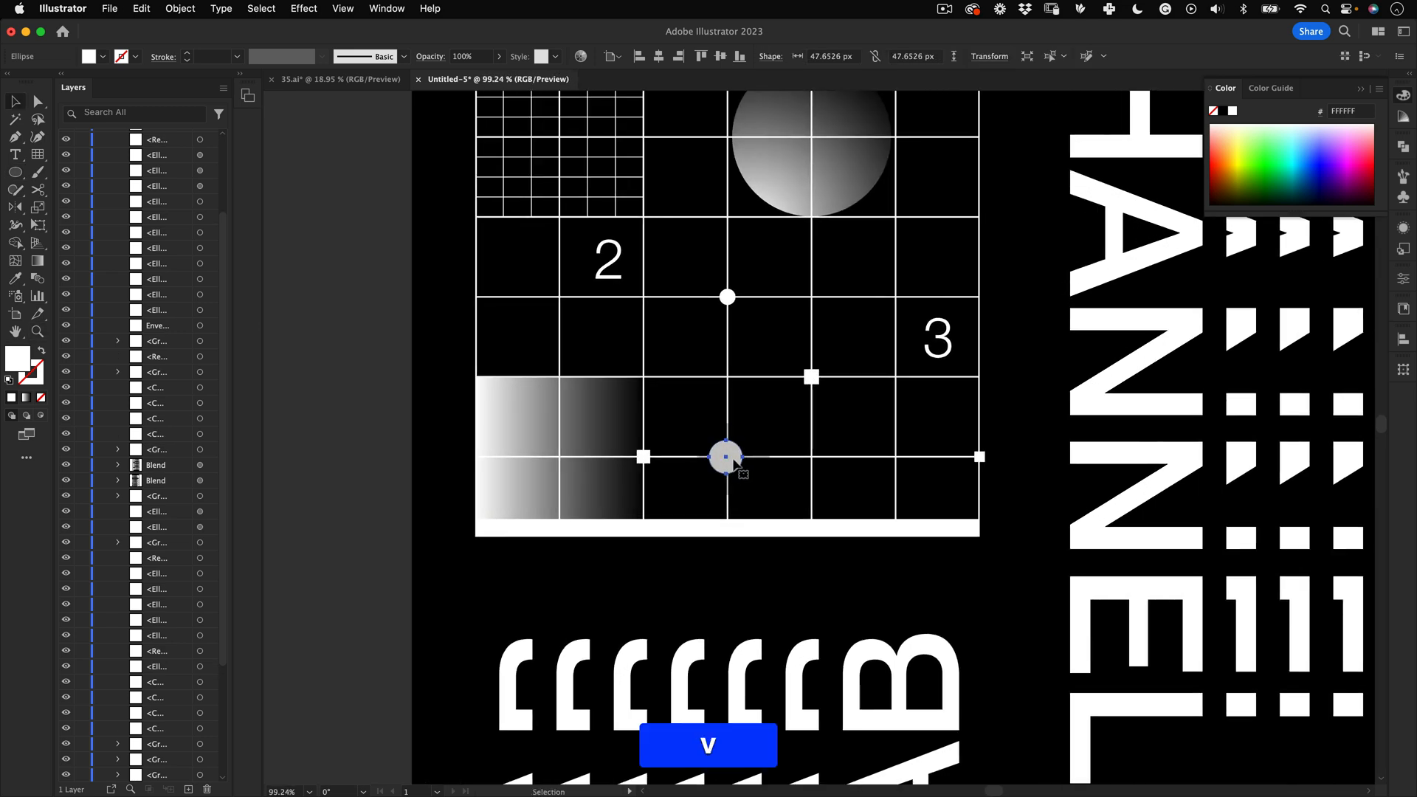
pyautogui.moveTo(735, 460); pyautogui.dragTo(585, 536)
pyautogui.press('z')
pyautogui.press('v')
pyautogui.click(591, 566)
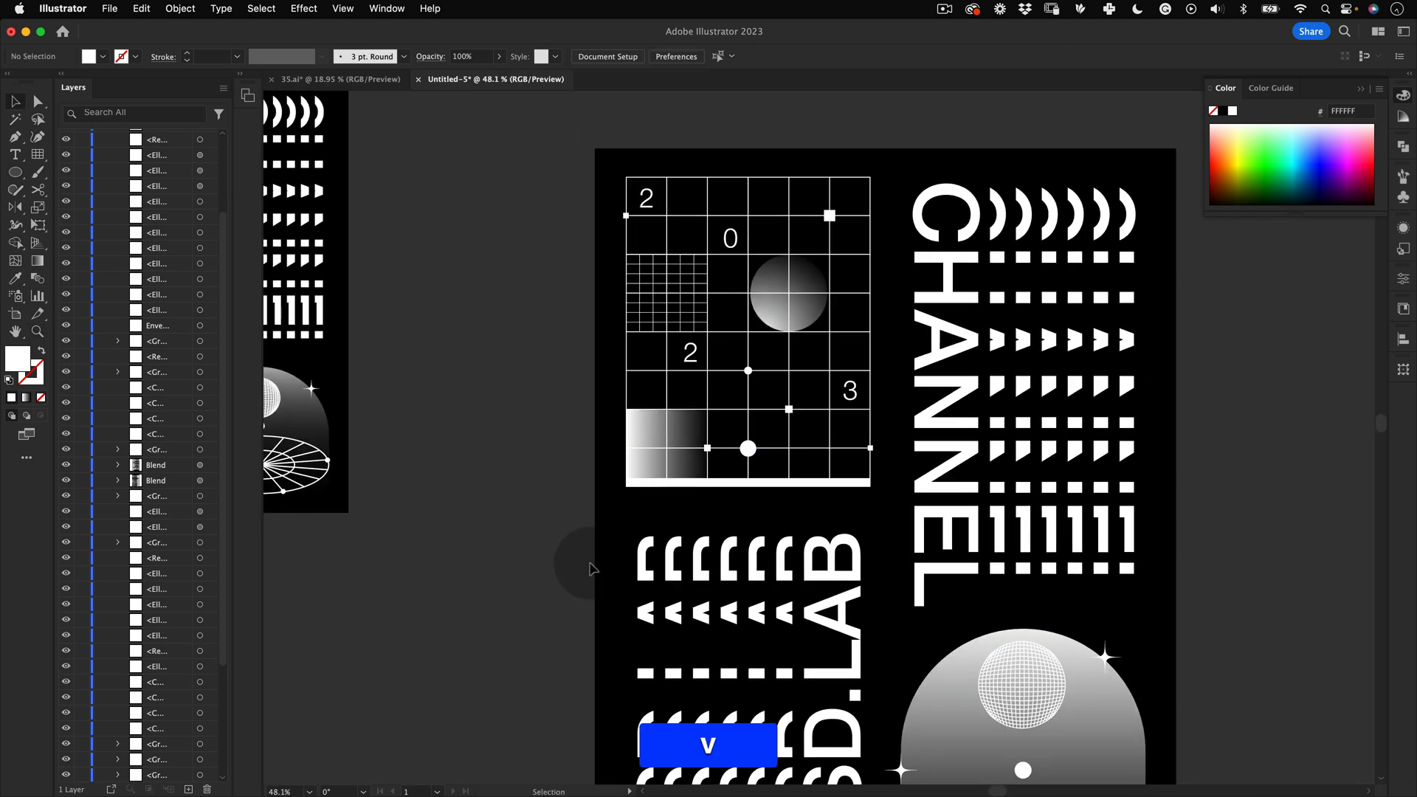
# Step: Draw a small white square about 21 px wide centred on the gradient circle in the grid
pyautogui.press('z')
pyautogui.moveTo(810, 476); pyautogui.dragTo(658, 507)
pyautogui.press('space')
pyautogui.moveTo(796, 399); pyautogui.dragTo(728, 362)
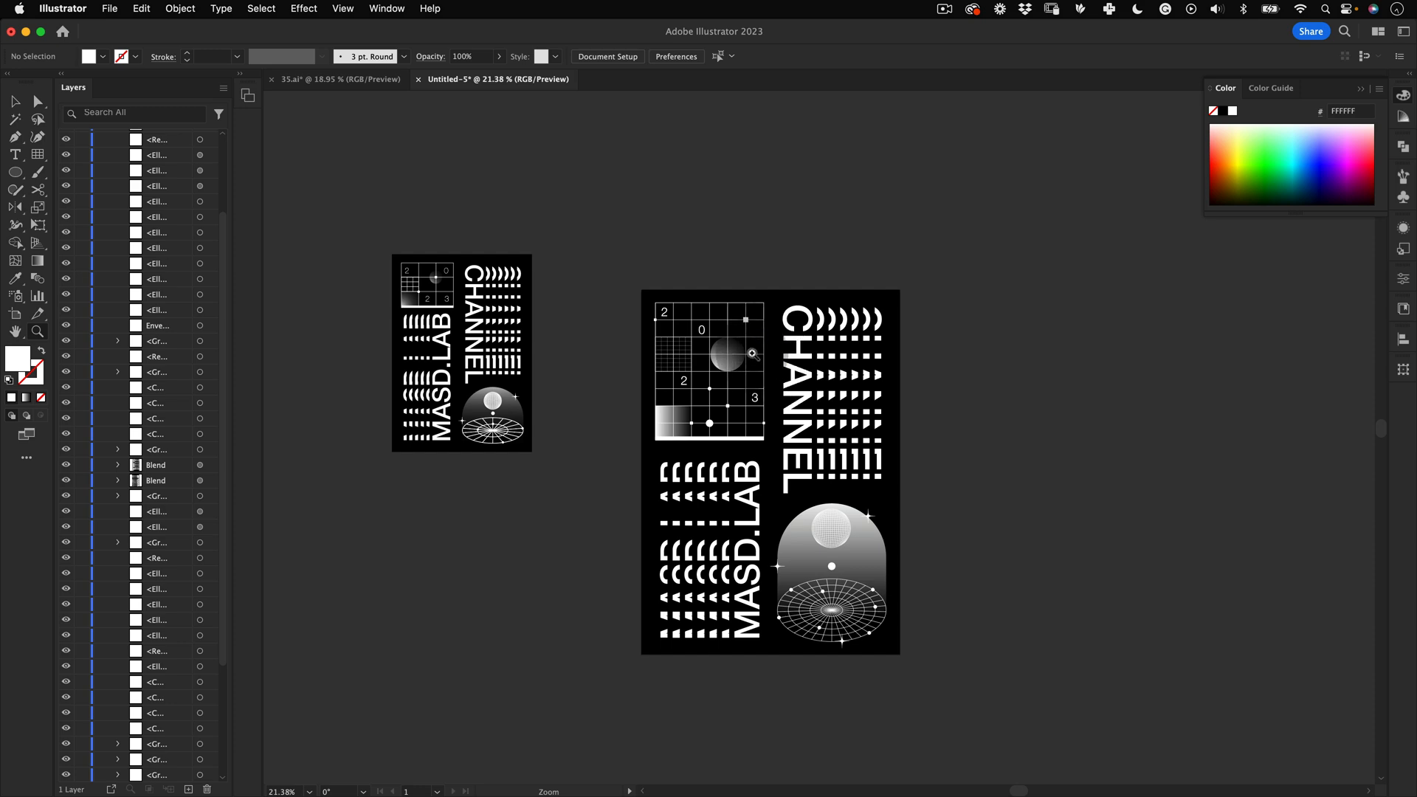
pyautogui.press('z')
pyautogui.moveTo(752, 353); pyautogui.dragTo(826, 354)
pyautogui.press('z')
pyautogui.press('m')
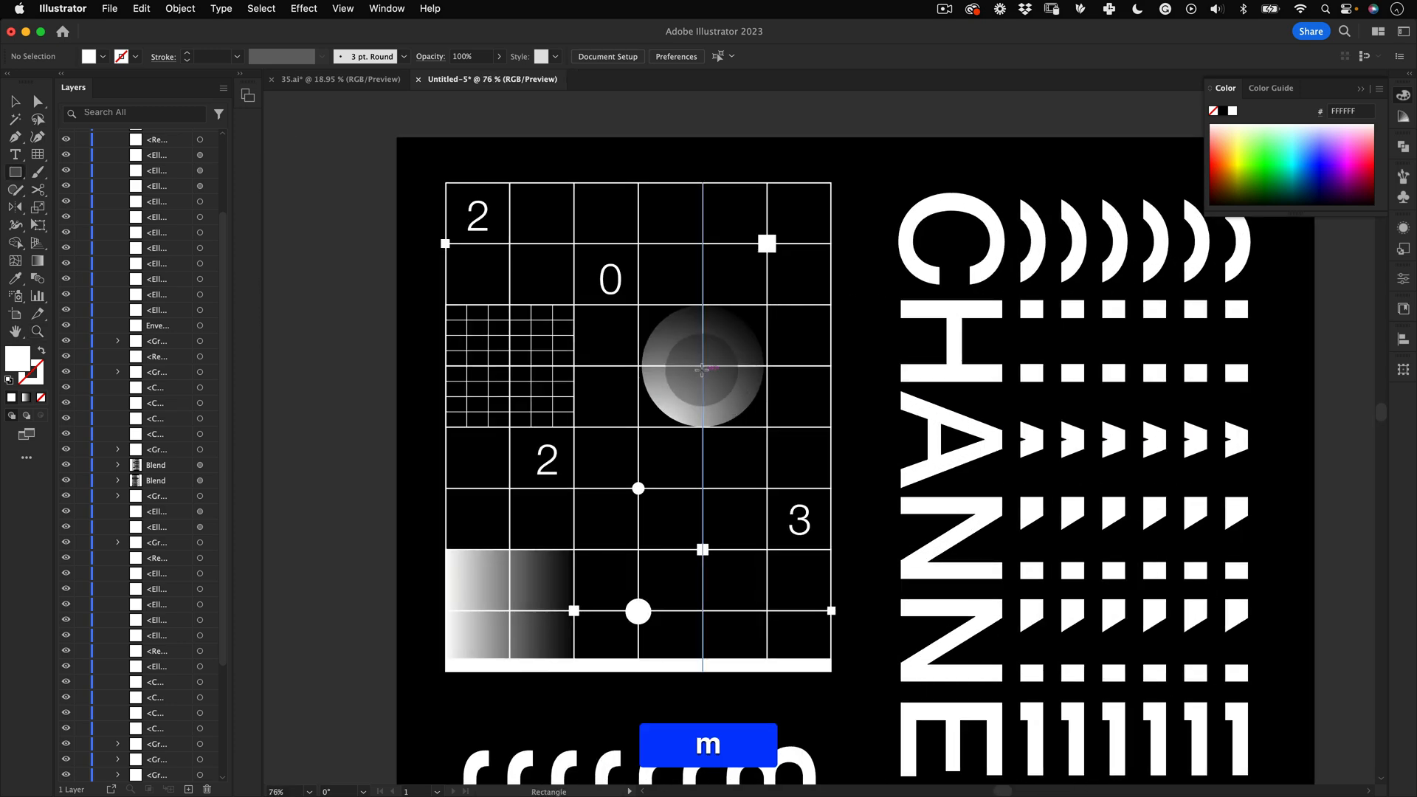
pyautogui.hotkey('alt', 'shift')
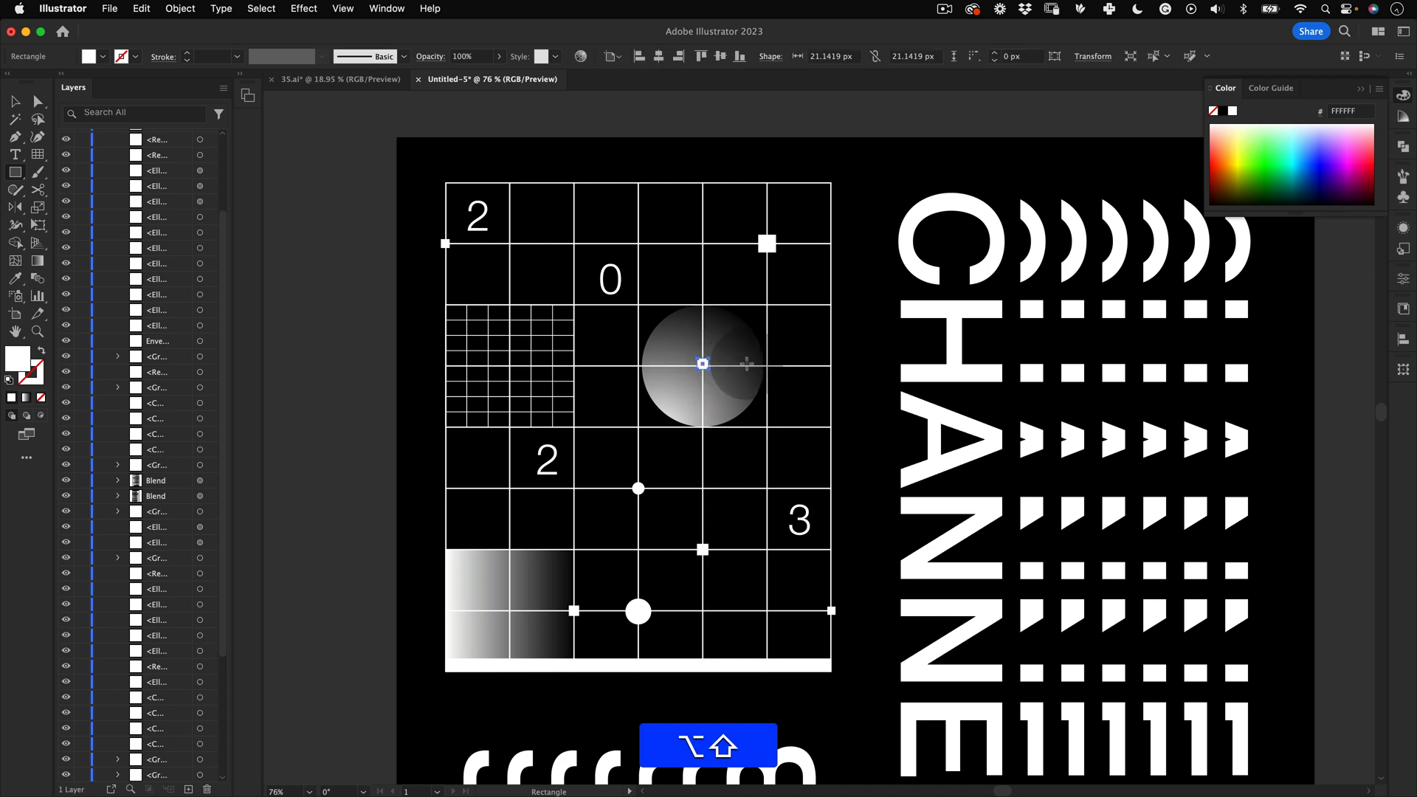
pyautogui.press('z')
pyautogui.moveTo(705, 363); pyautogui.dragTo(497, 475)
# Step: Switch to full-screen mode and delete the reference poster beside the artboard
pyautogui.press('v')
pyautogui.press('space')
pyautogui.moveTo(741, 567); pyautogui.dragTo(685, 424)
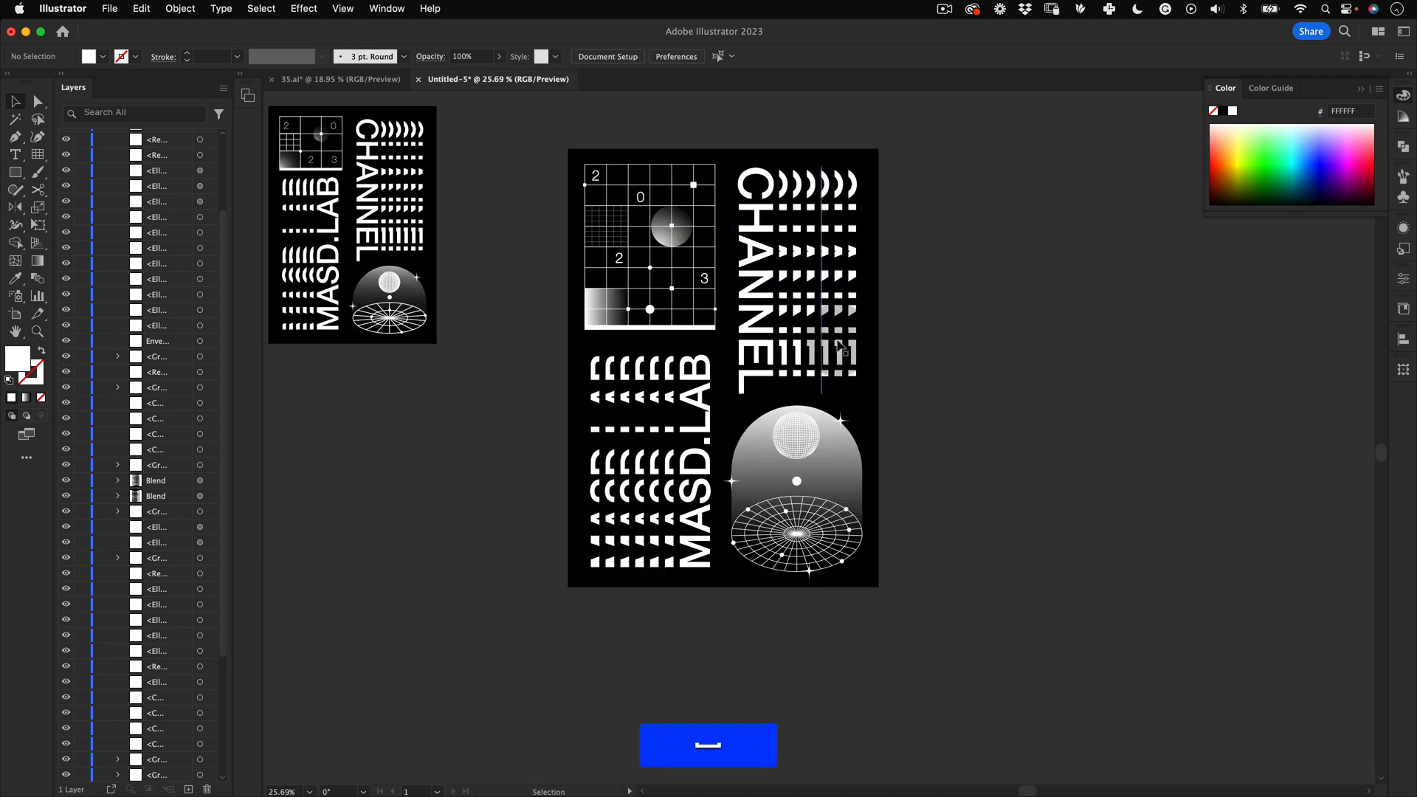
pyautogui.press('f')
pyautogui.press('f')
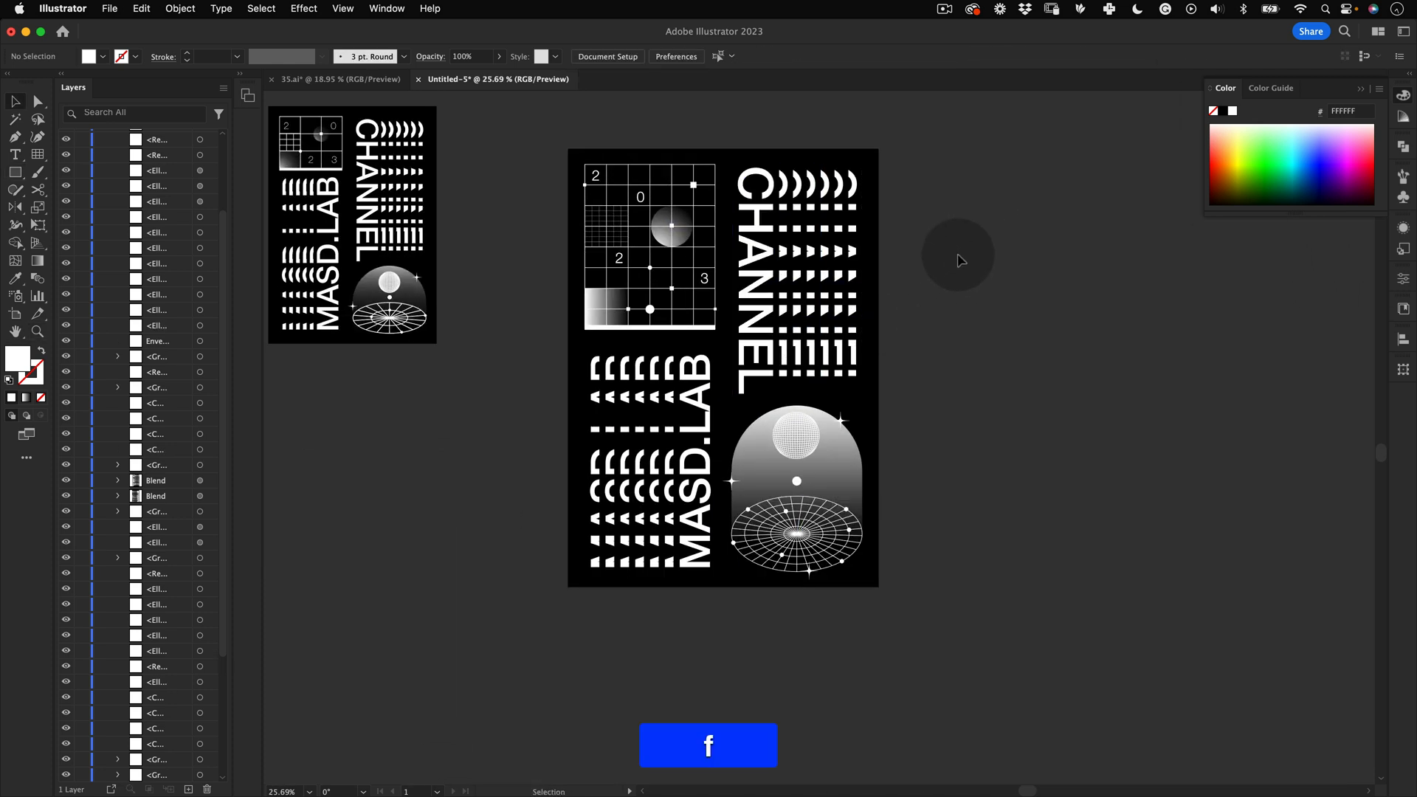
pyautogui.press('space')
pyautogui.moveTo(700, 308); pyautogui.dragTo(961, 410)
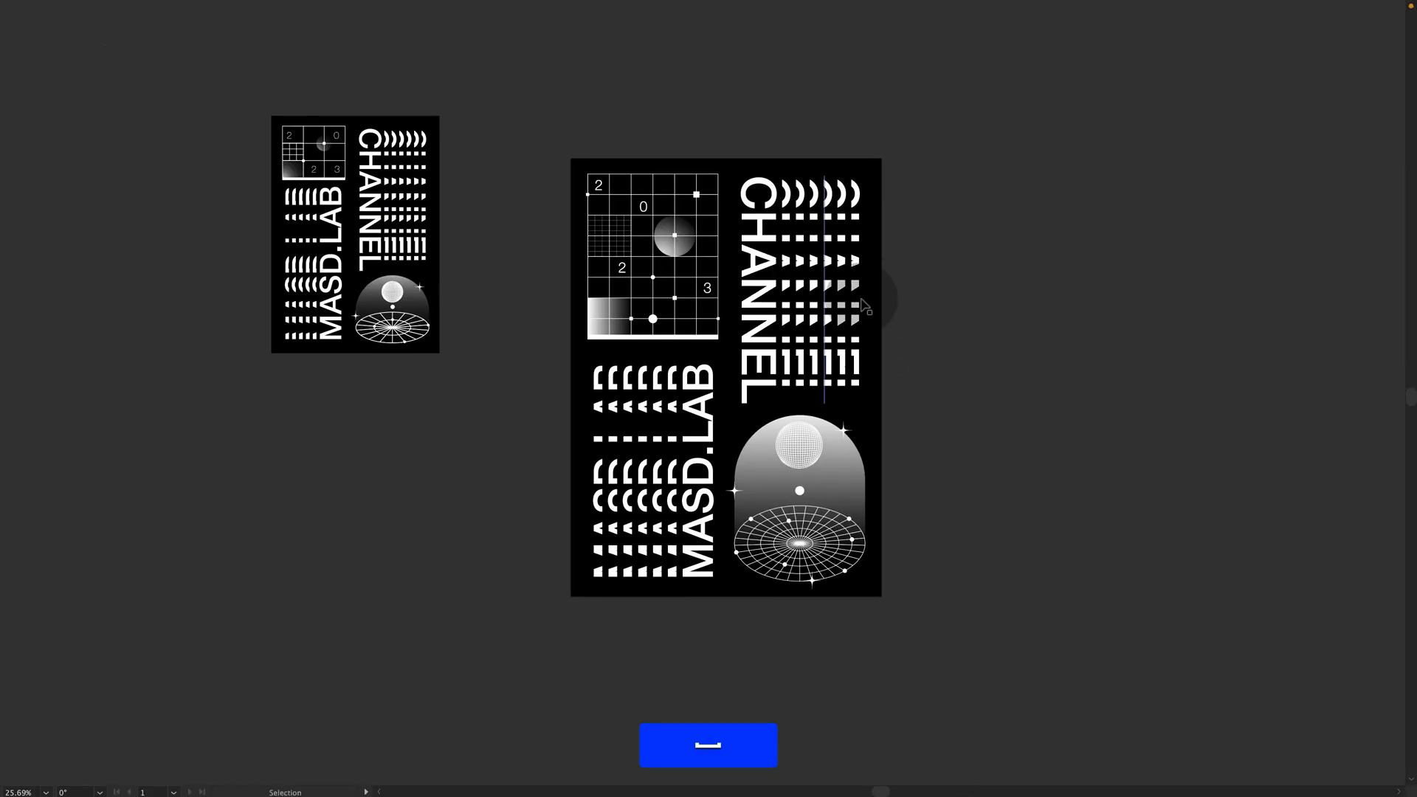
pyautogui.press('v')
pyautogui.moveTo(480, 131); pyautogui.dragTo(225, 559)
pyautogui.press('BackSpace')
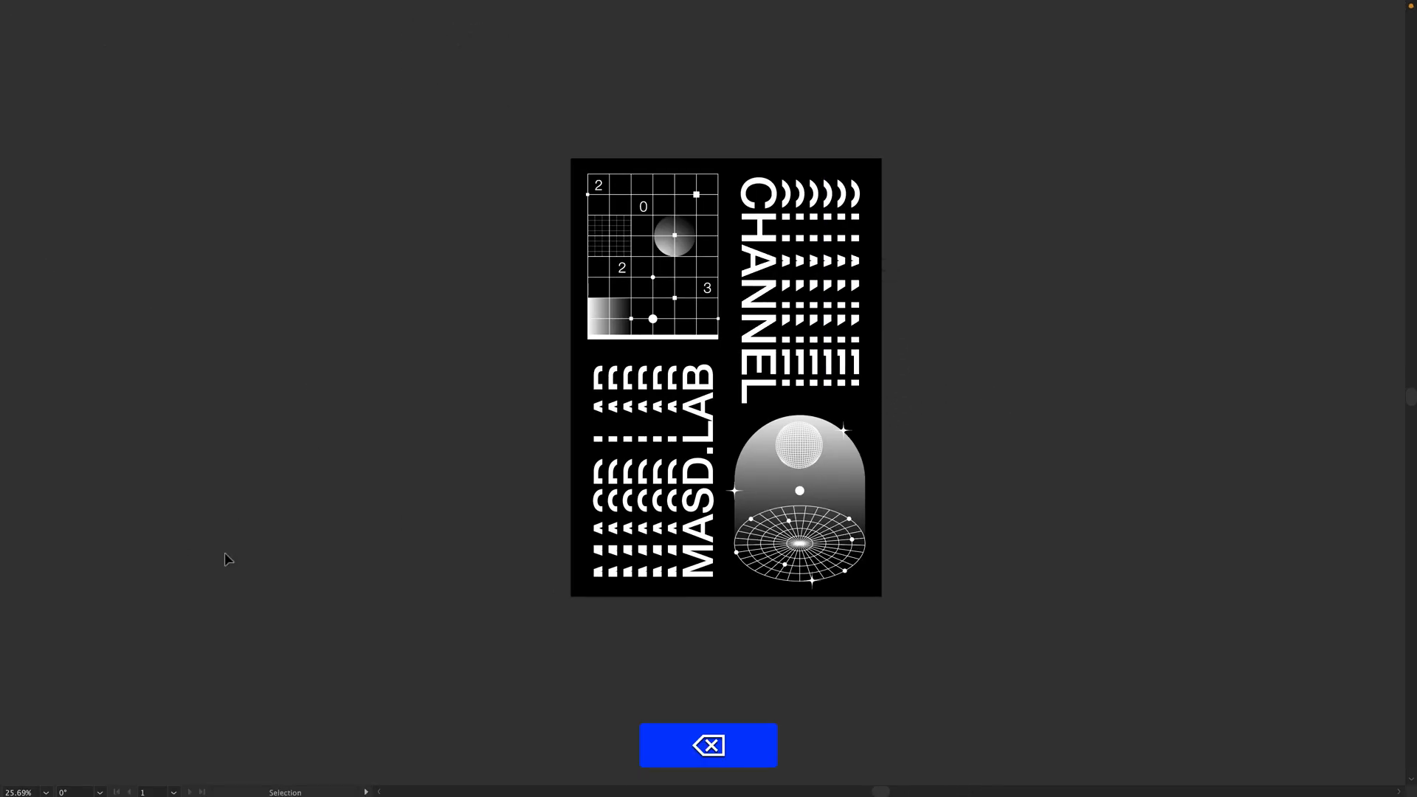
pyautogui.click(809, 328)
pyautogui.moveTo(767, 389); pyautogui.dragTo(973, 730)
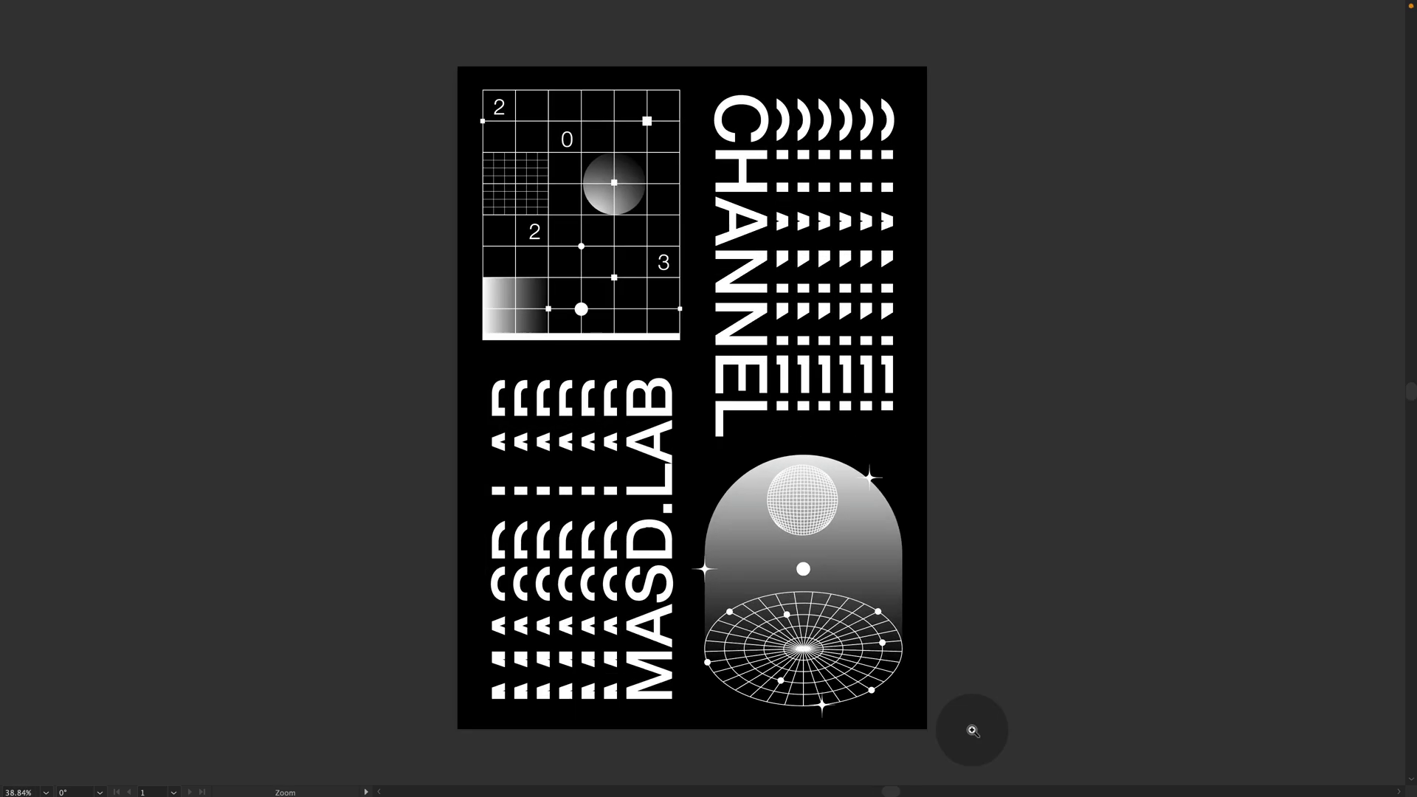